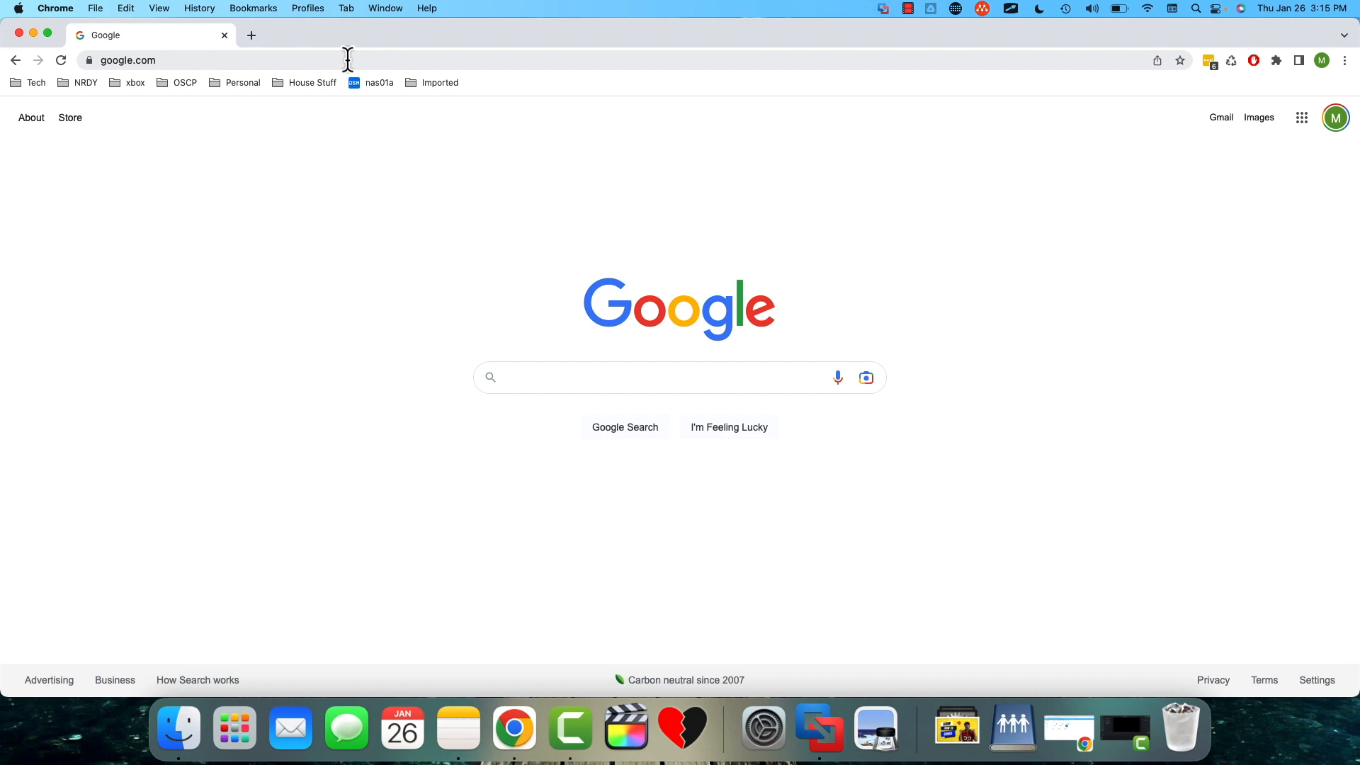
- Open Google Forms from the Google apps list and create a blank form
click(1305, 131)
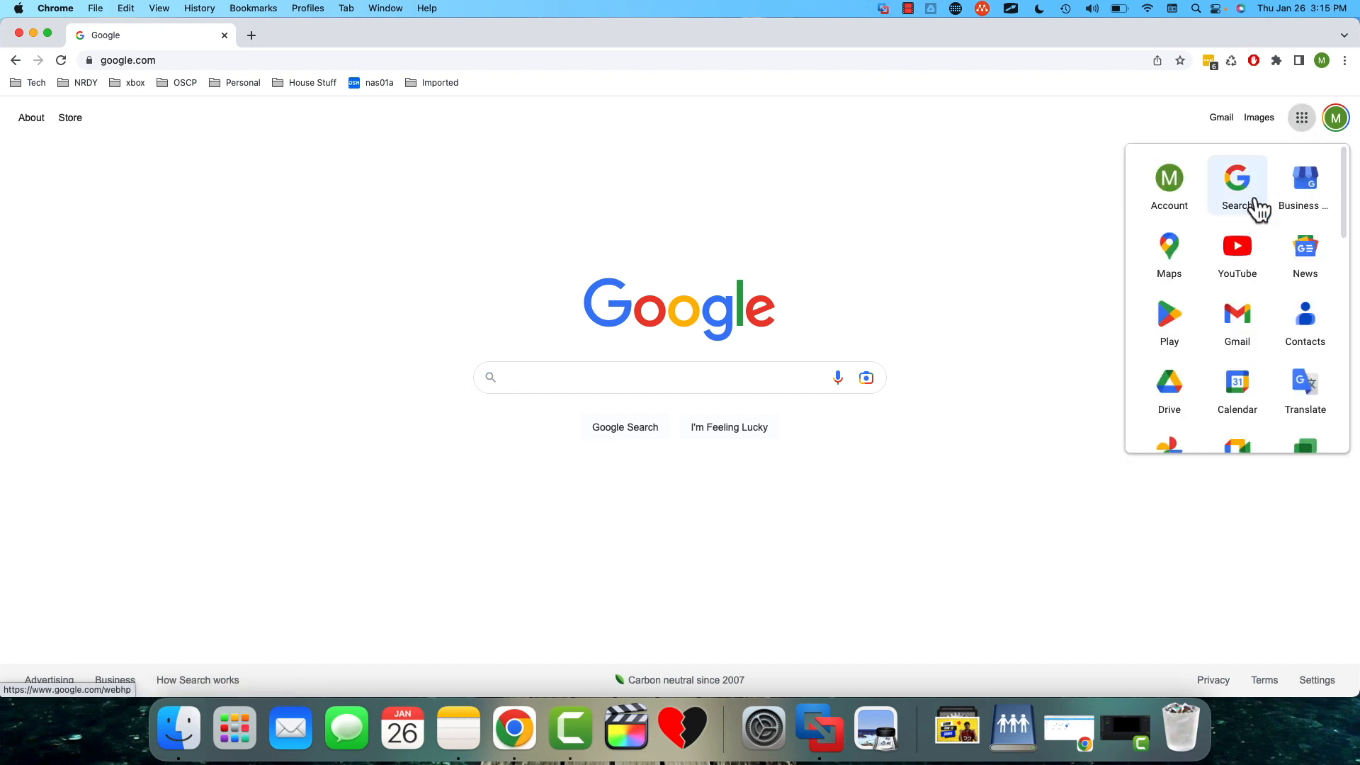
scroll(1240, 275, down, 10)
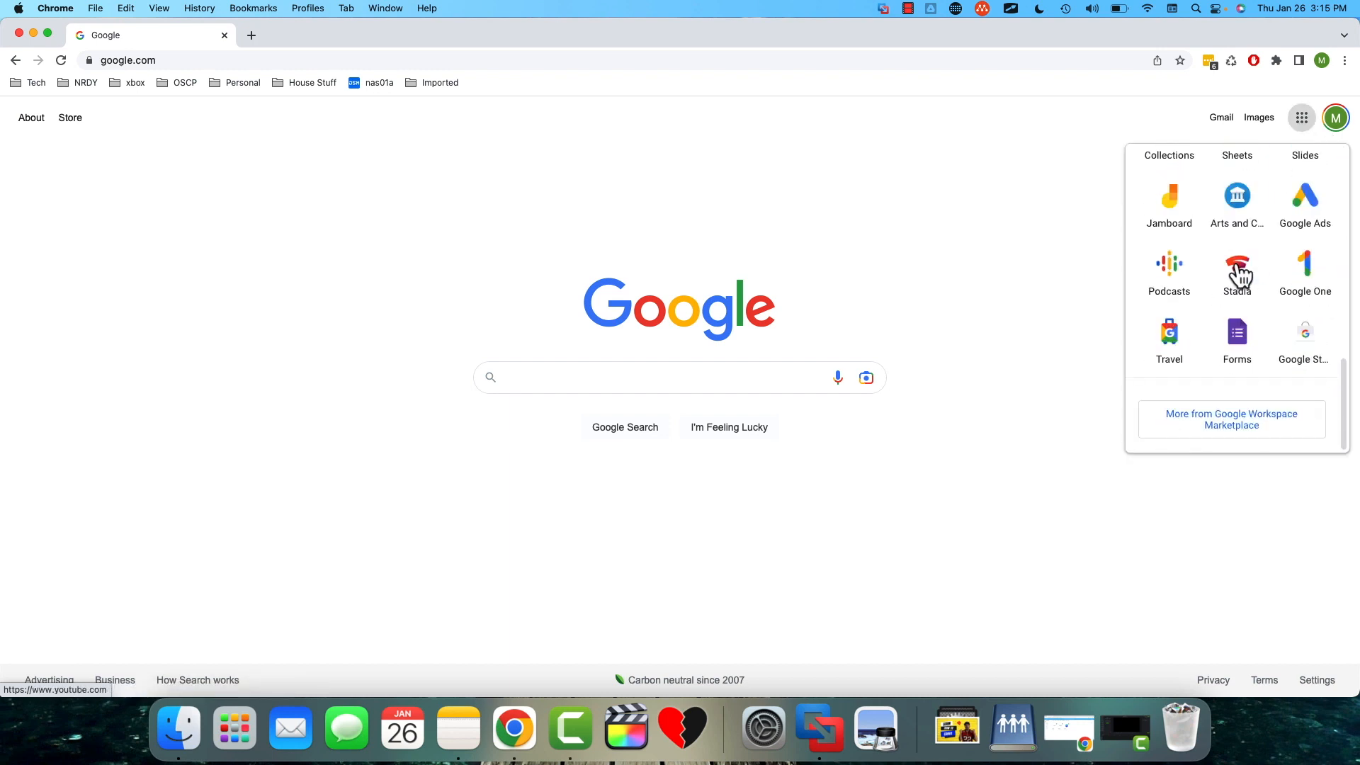
click(1234, 352)
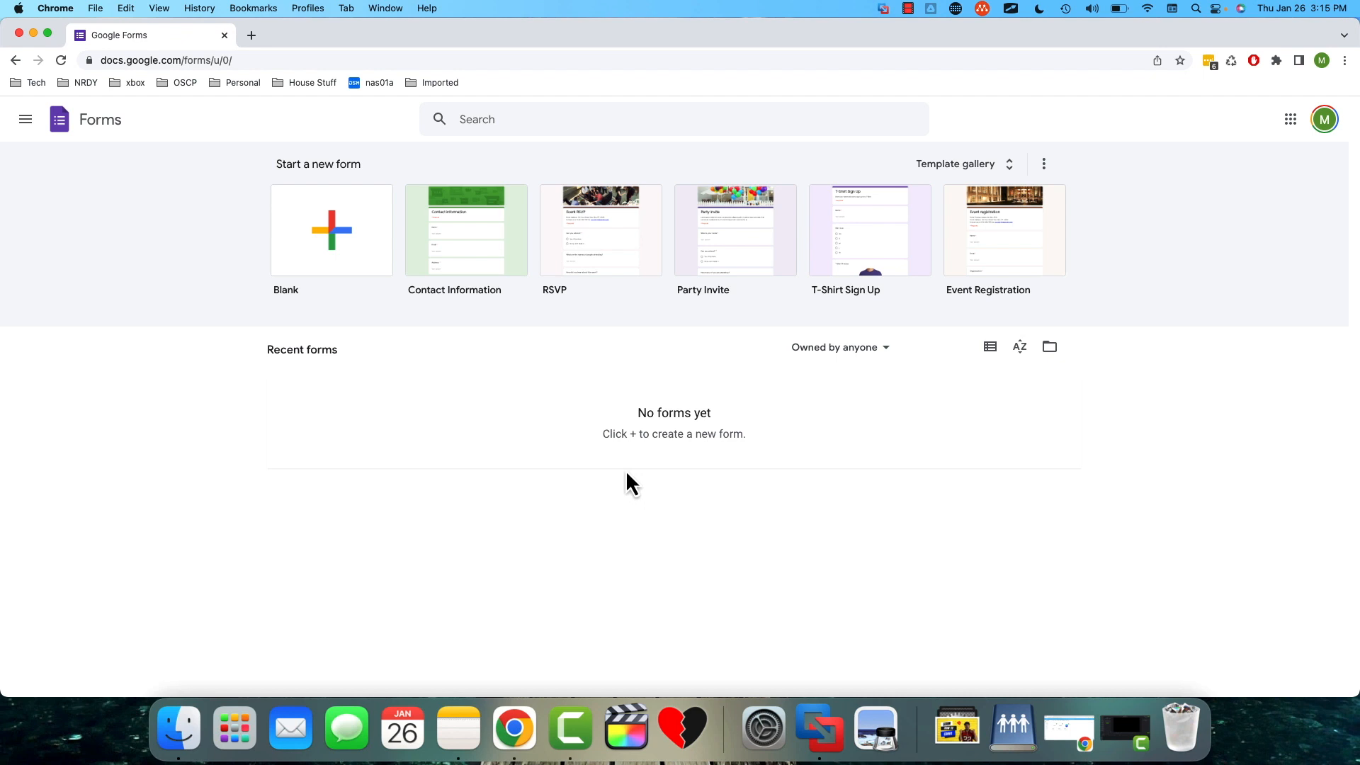
click(334, 252)
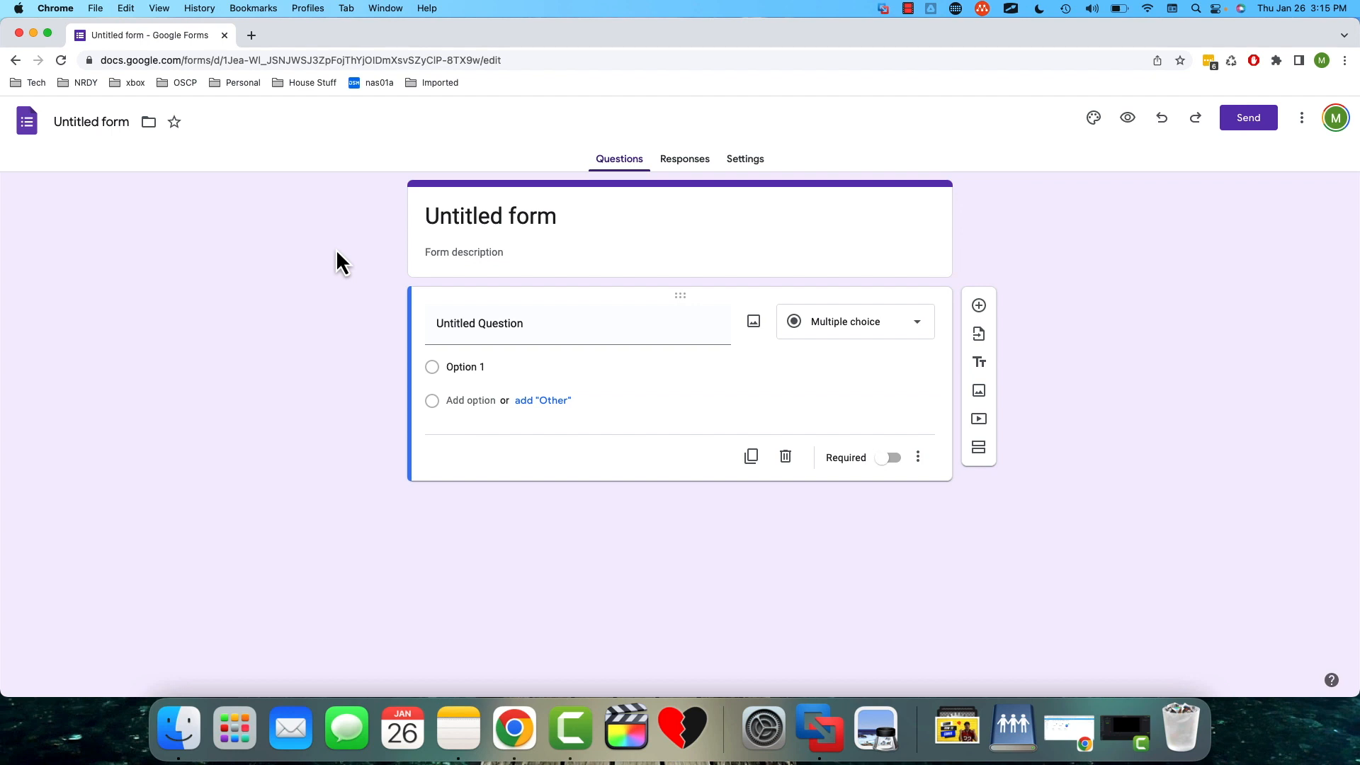
- Title the form with the host's first name in the possessive followed by "Saturday Lunch"
click(482, 216)
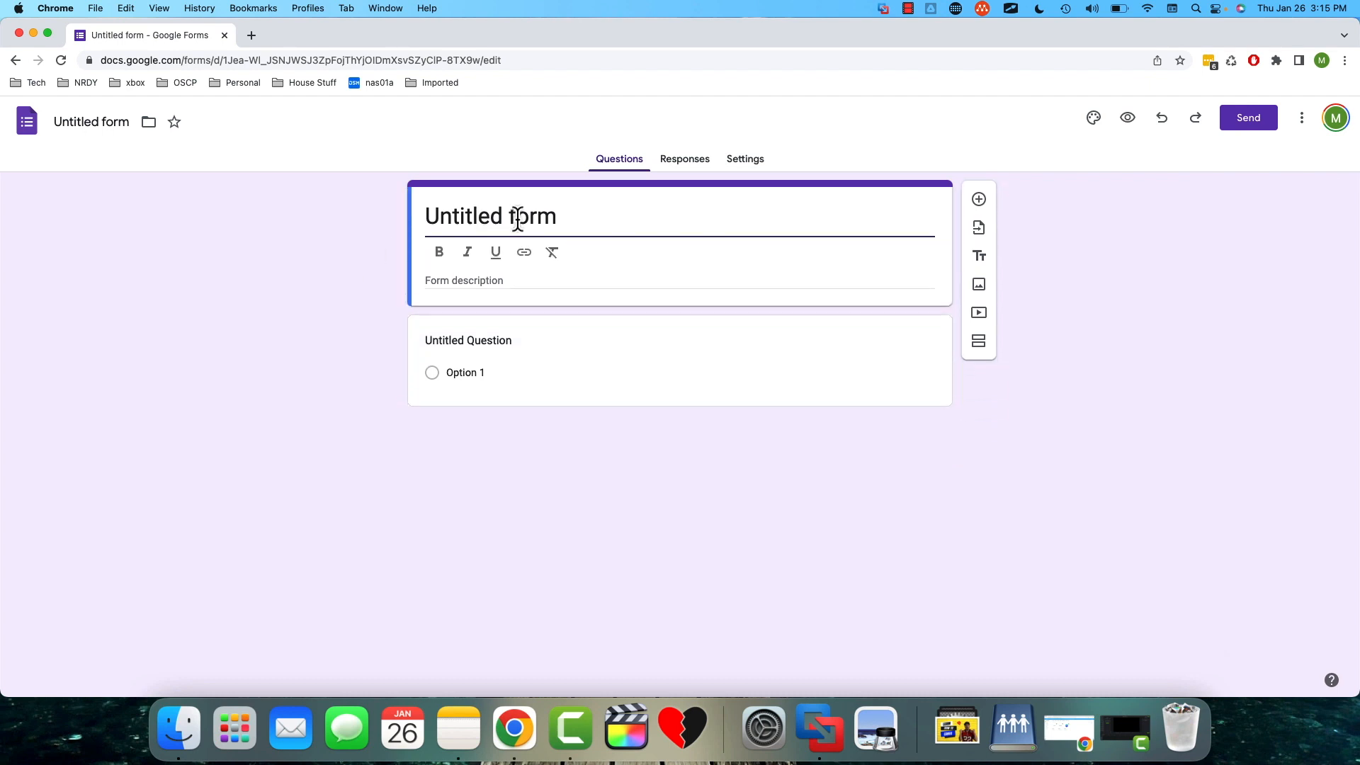
click(573, 221)
key(super+a)
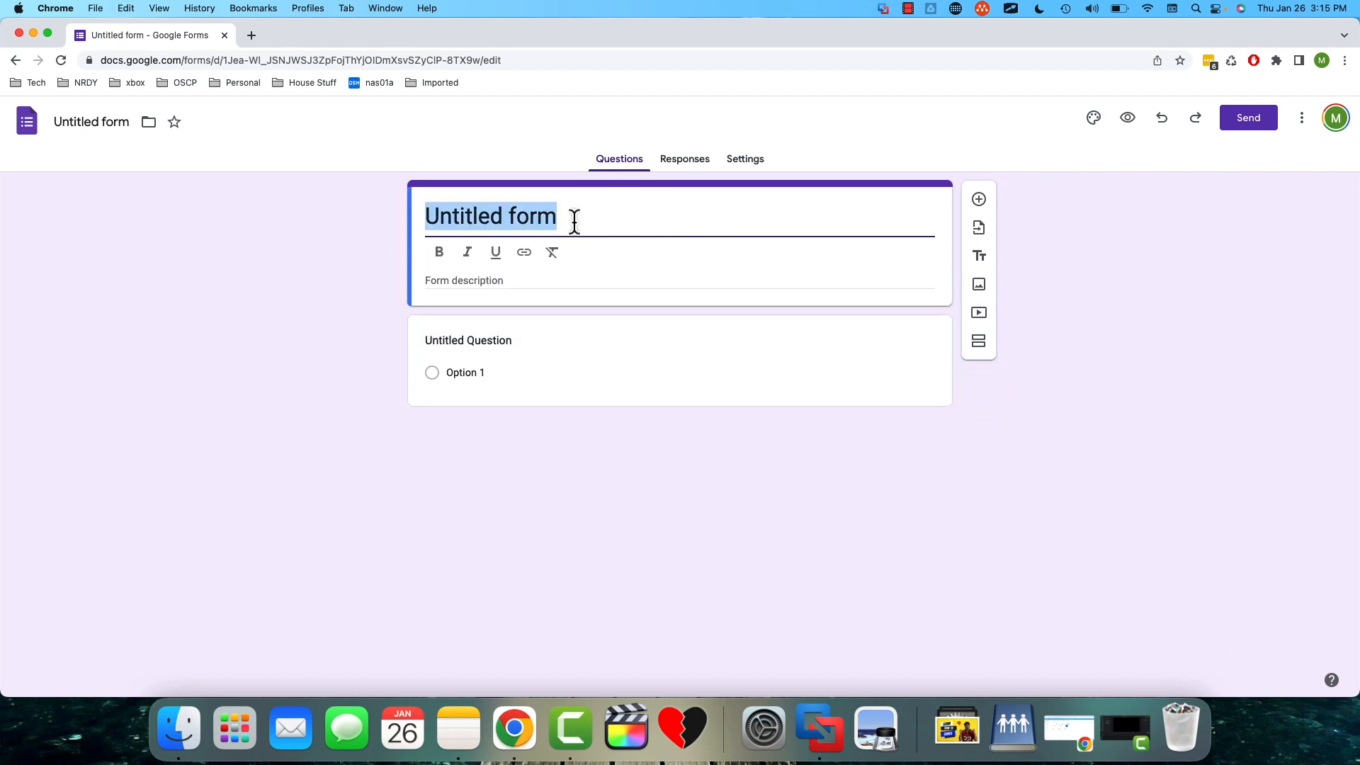
text(Mike's Ge)
key(BackSpace)
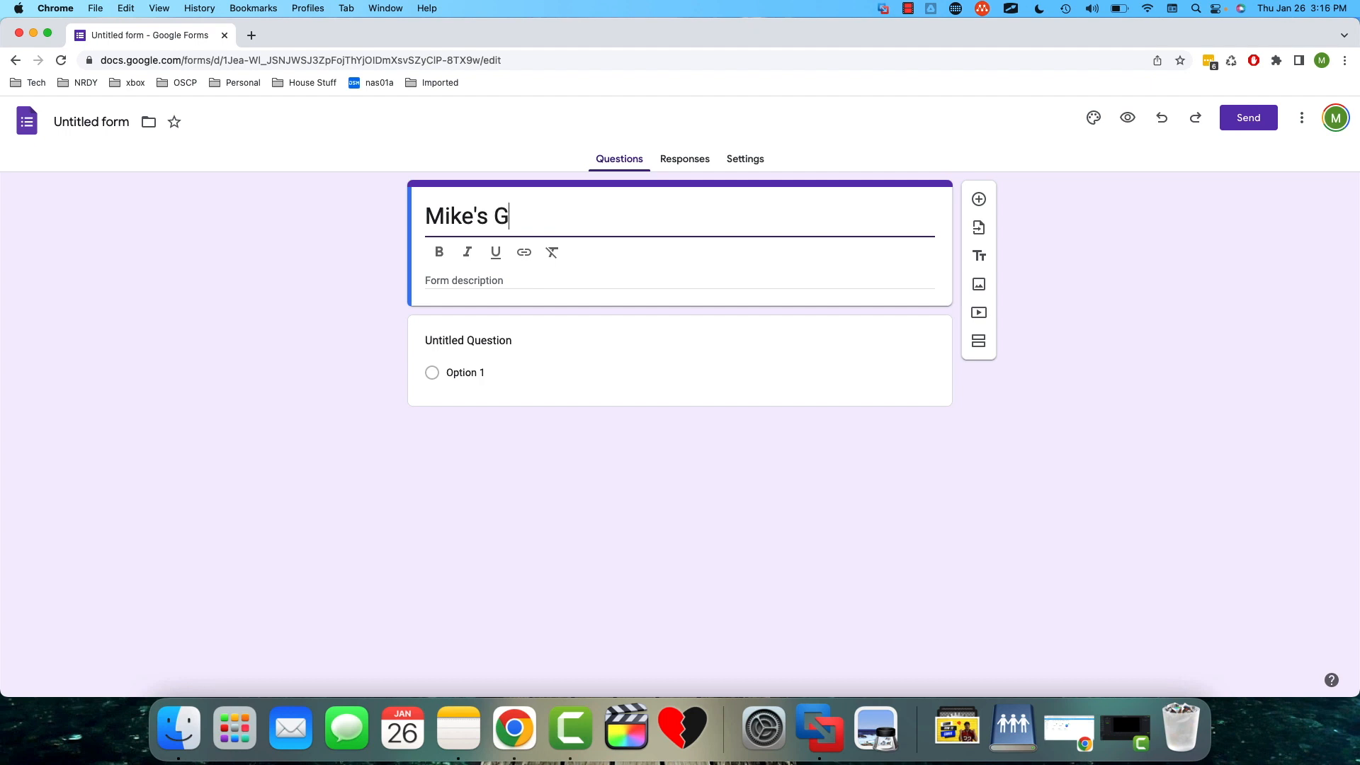
key(BackSpace)
text(Saturday Brunc)
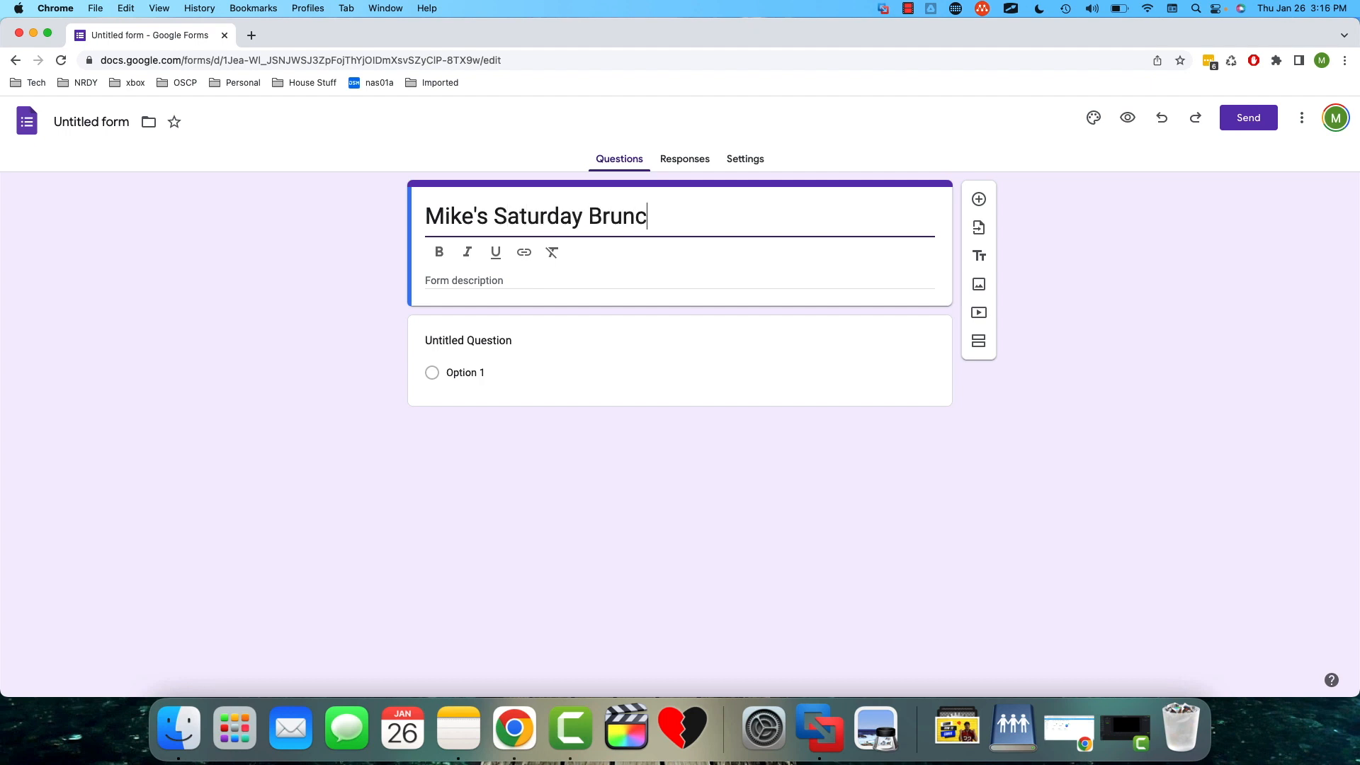
key(BackSpace)
key(BackSpace)
key(BackSpace)
key(BackSpace)
key(BackSpace)
text(Lunch)
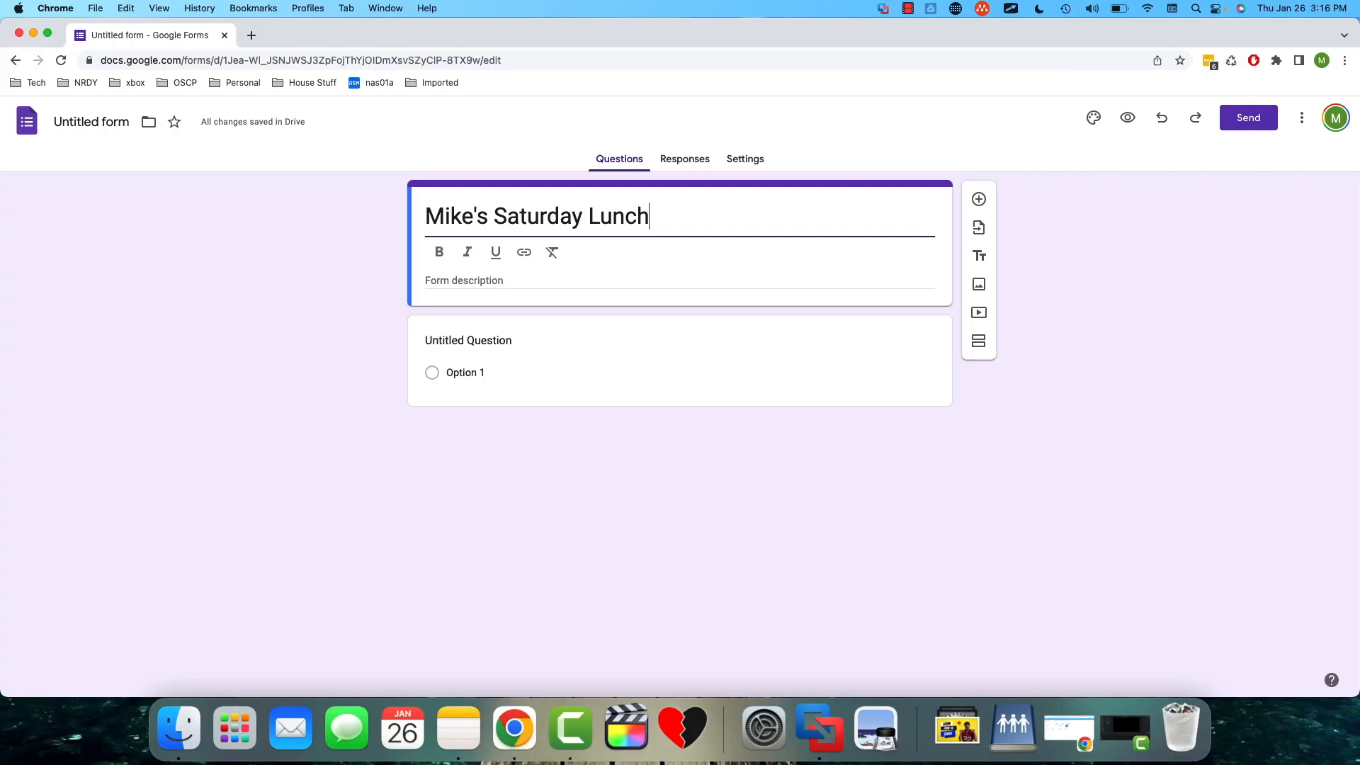
- Enter a form description saying the host is having an epic get-together on Saturday and "we need to know some things about who's coming, and so on."
click(499, 279)
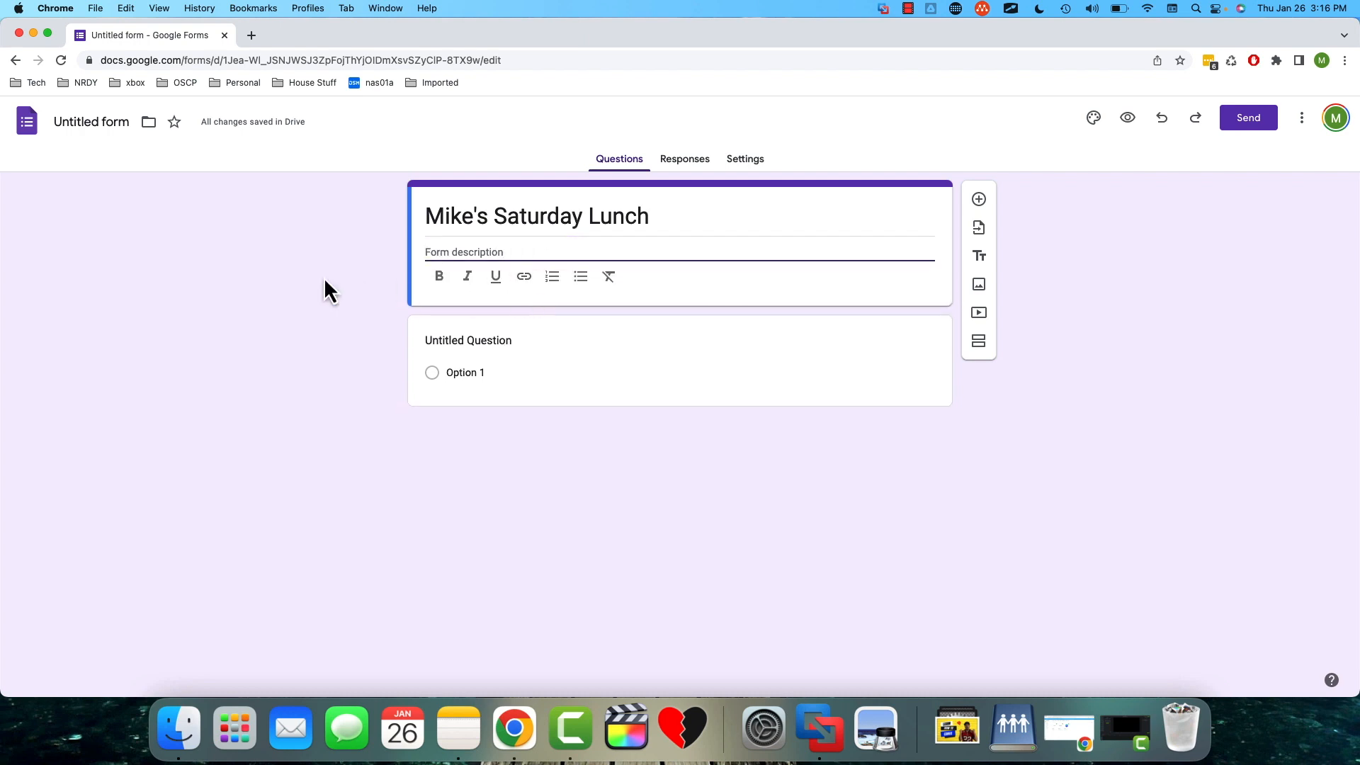
text(Mike is having an epic get-together on)
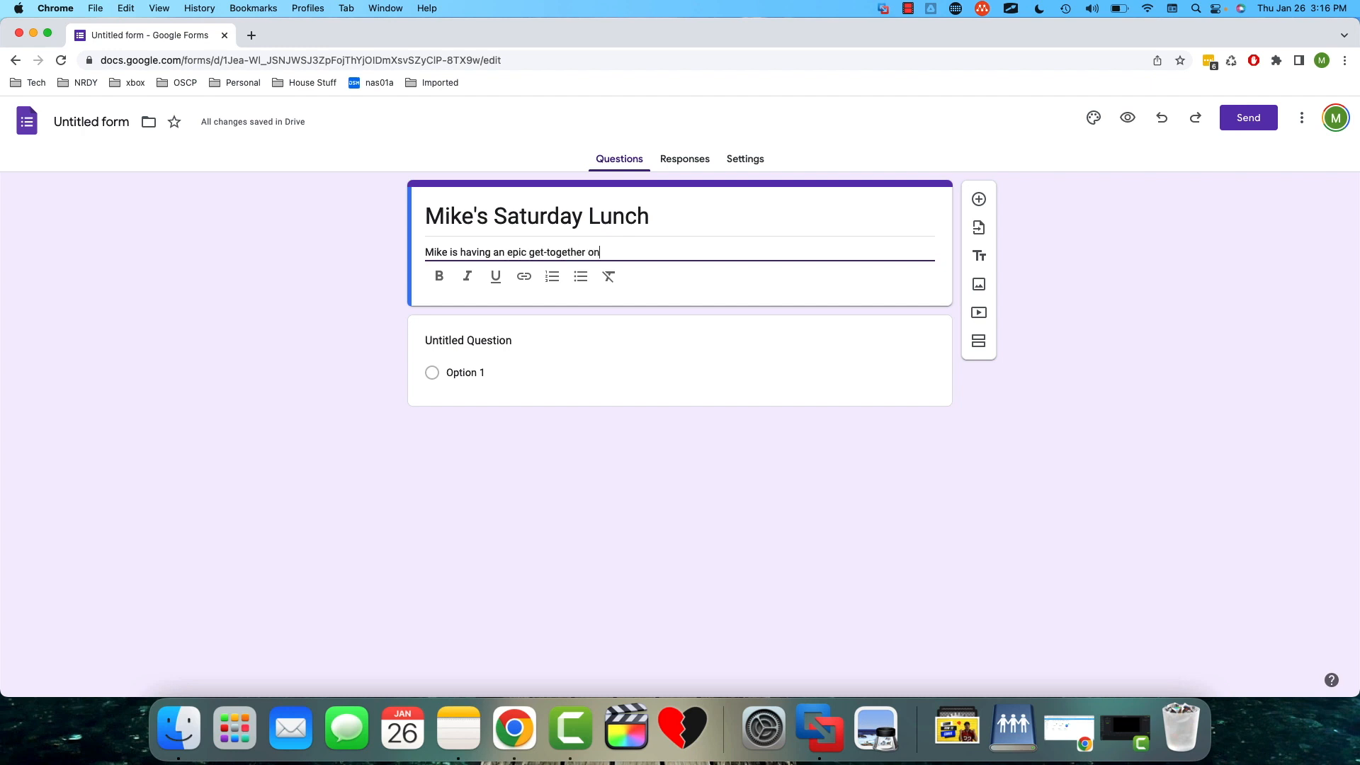
text( Saturday, and we need to know some things about )
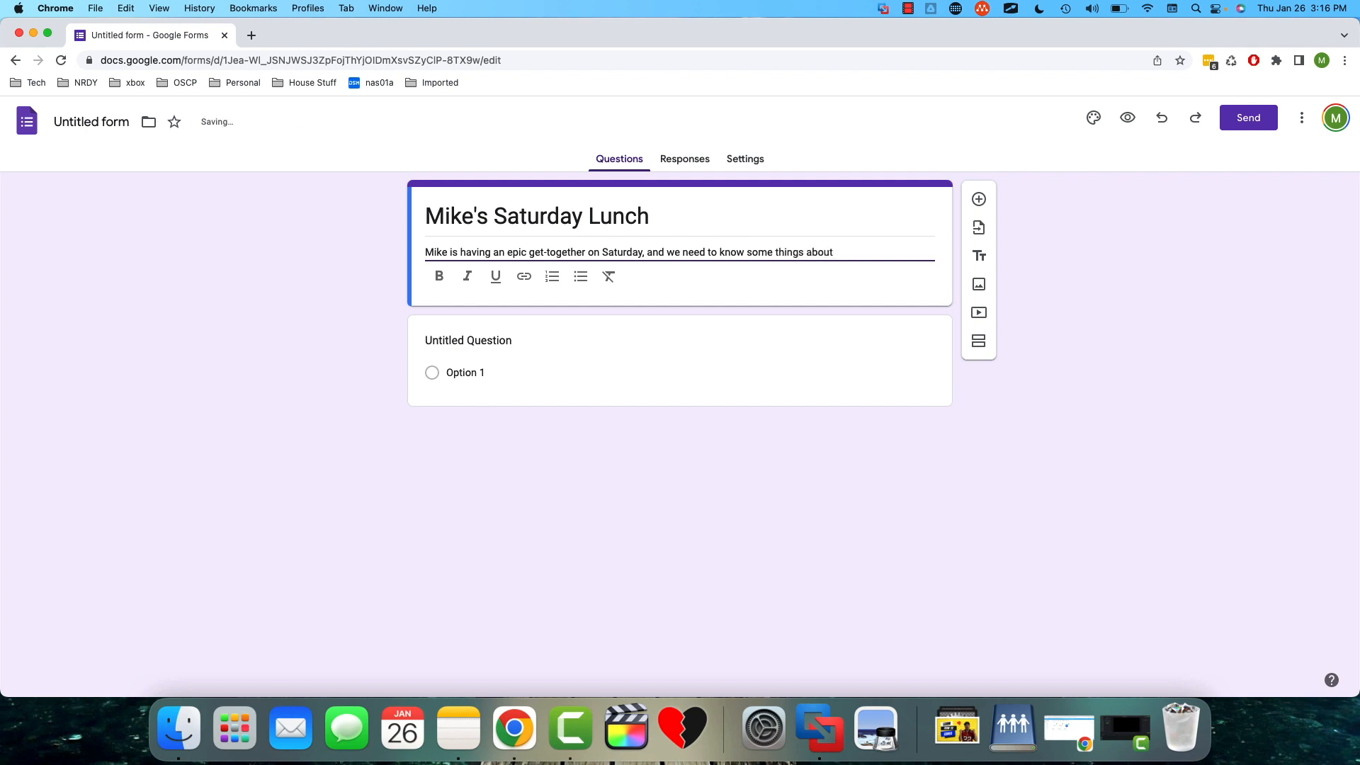
text(who's coming, and so on.)
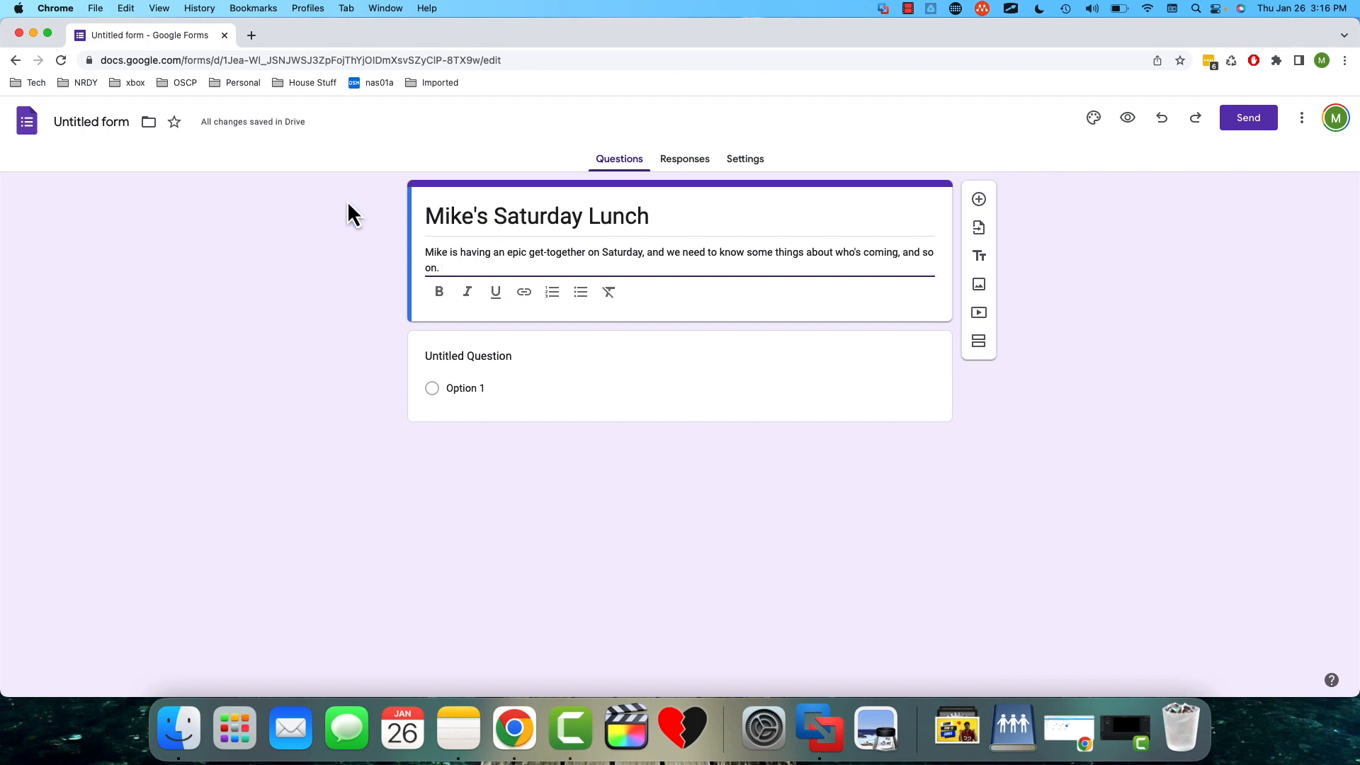
- Name the form file the same as the form's title
click(74, 122)
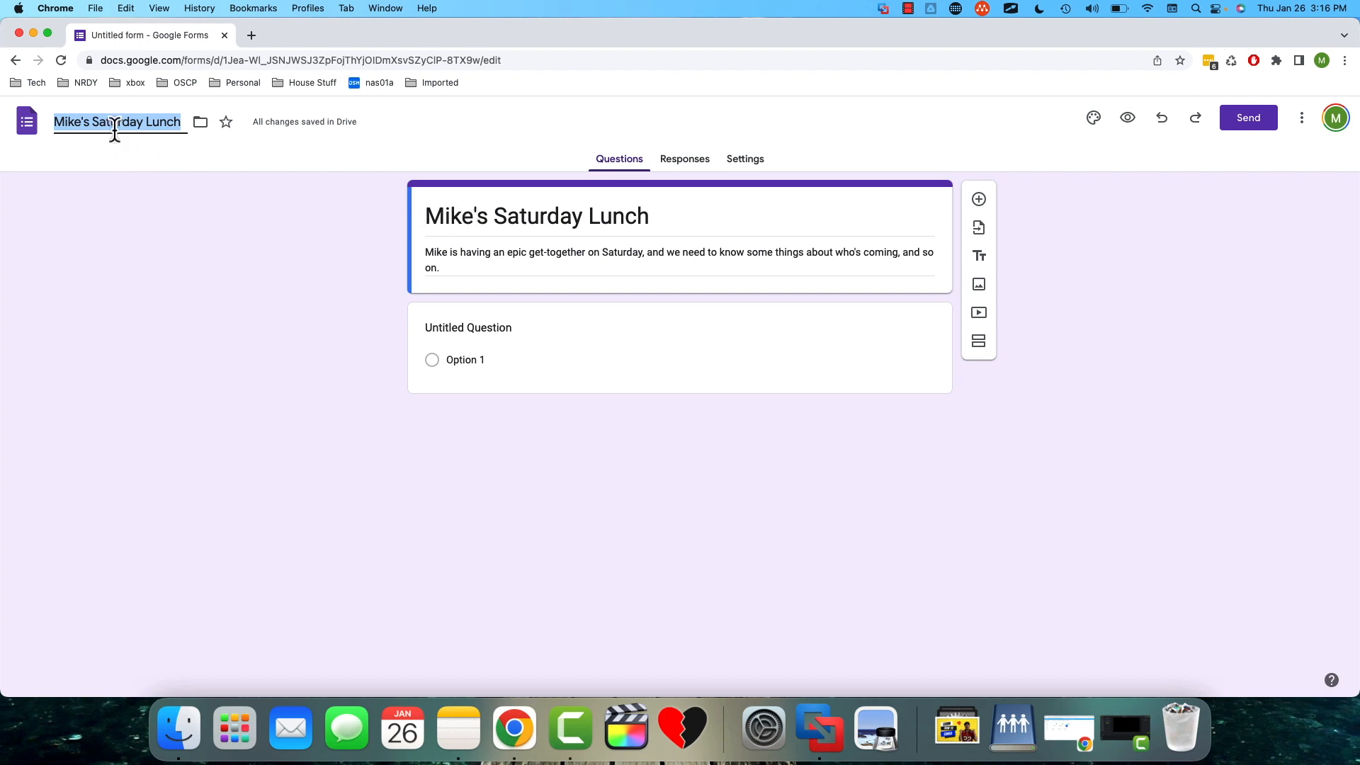
click(143, 220)
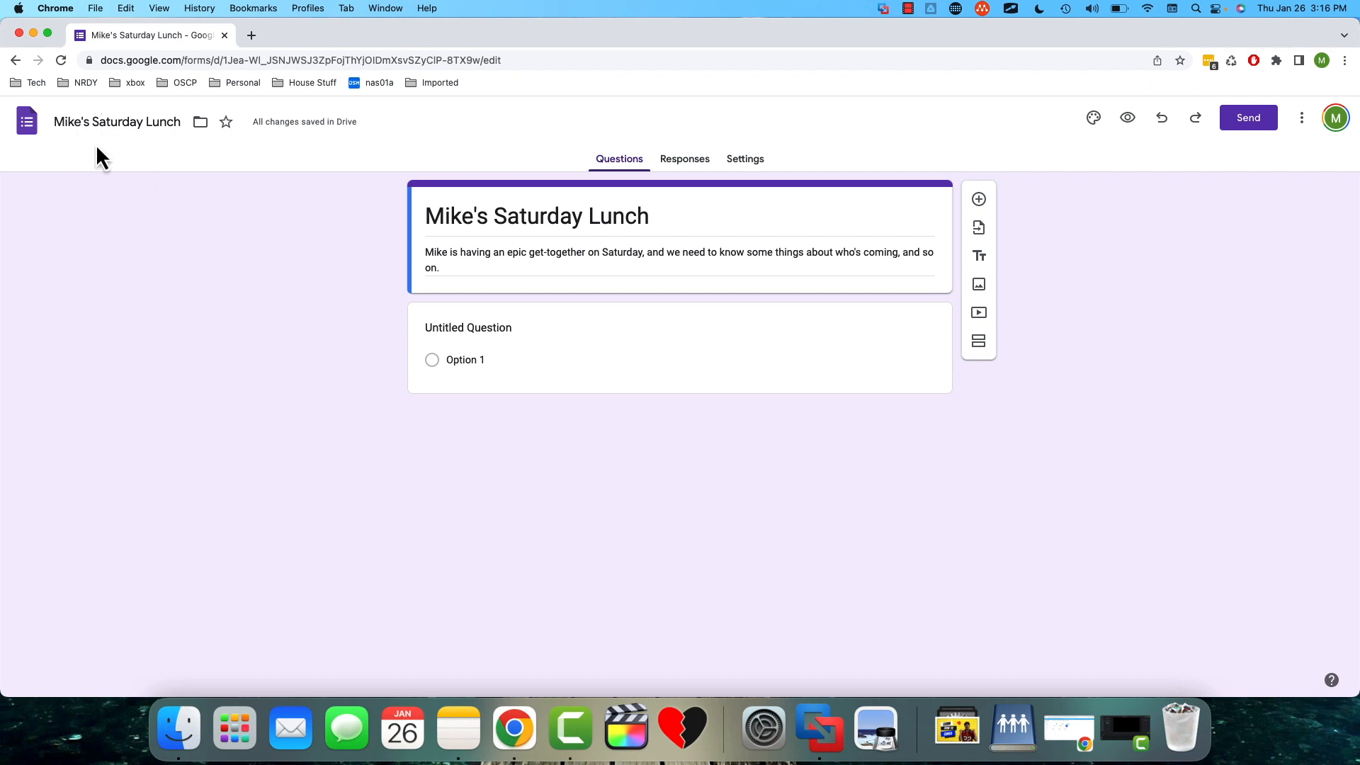
- Return to the recent forms list, view the saved lunch form's available actions, and reopen the form
click(27, 129)
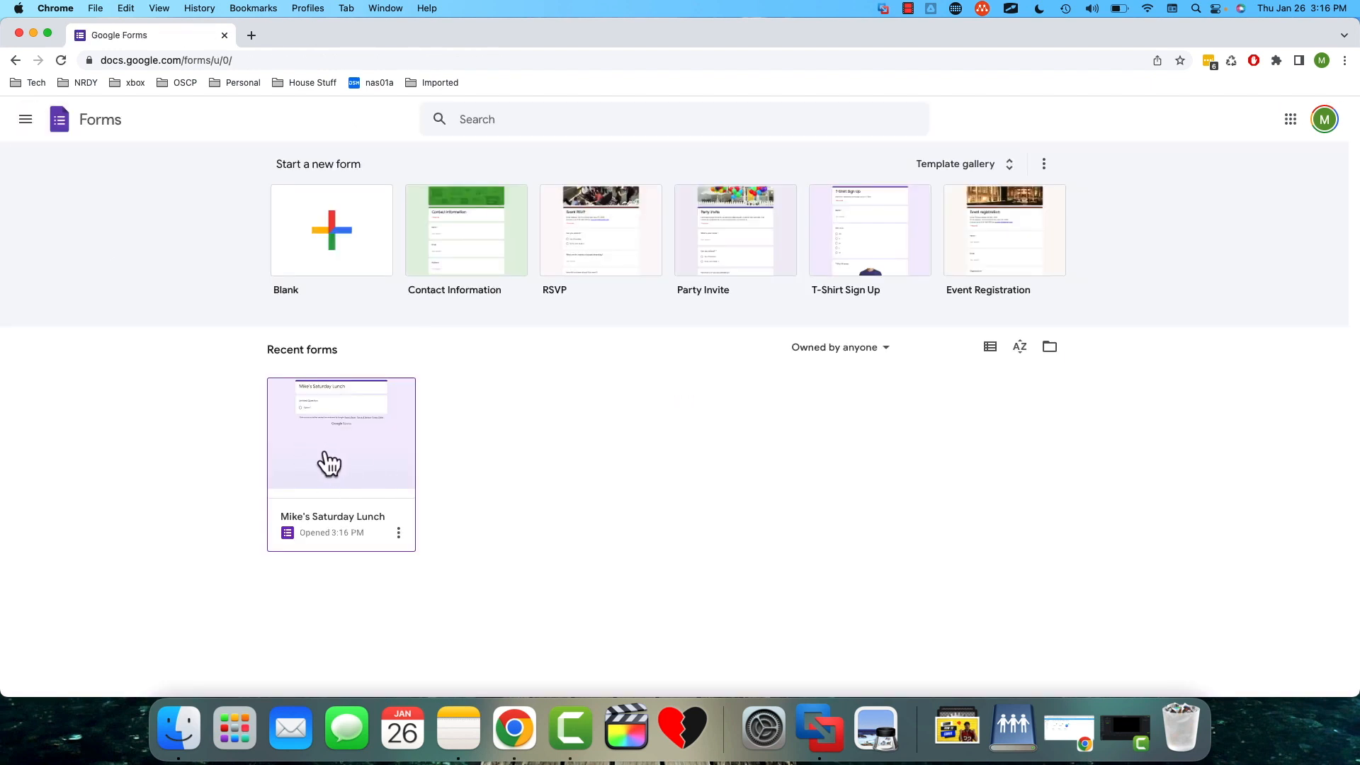
click(399, 535)
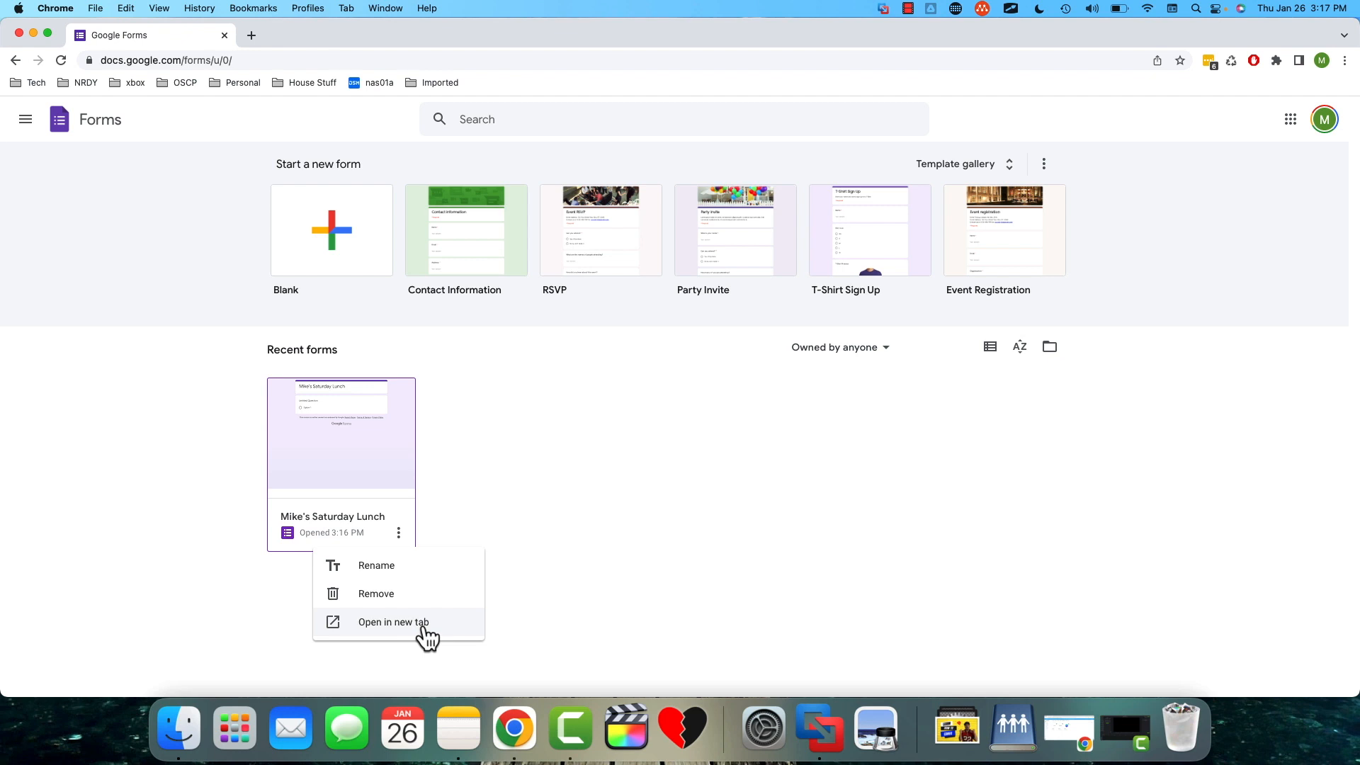
click(370, 439)
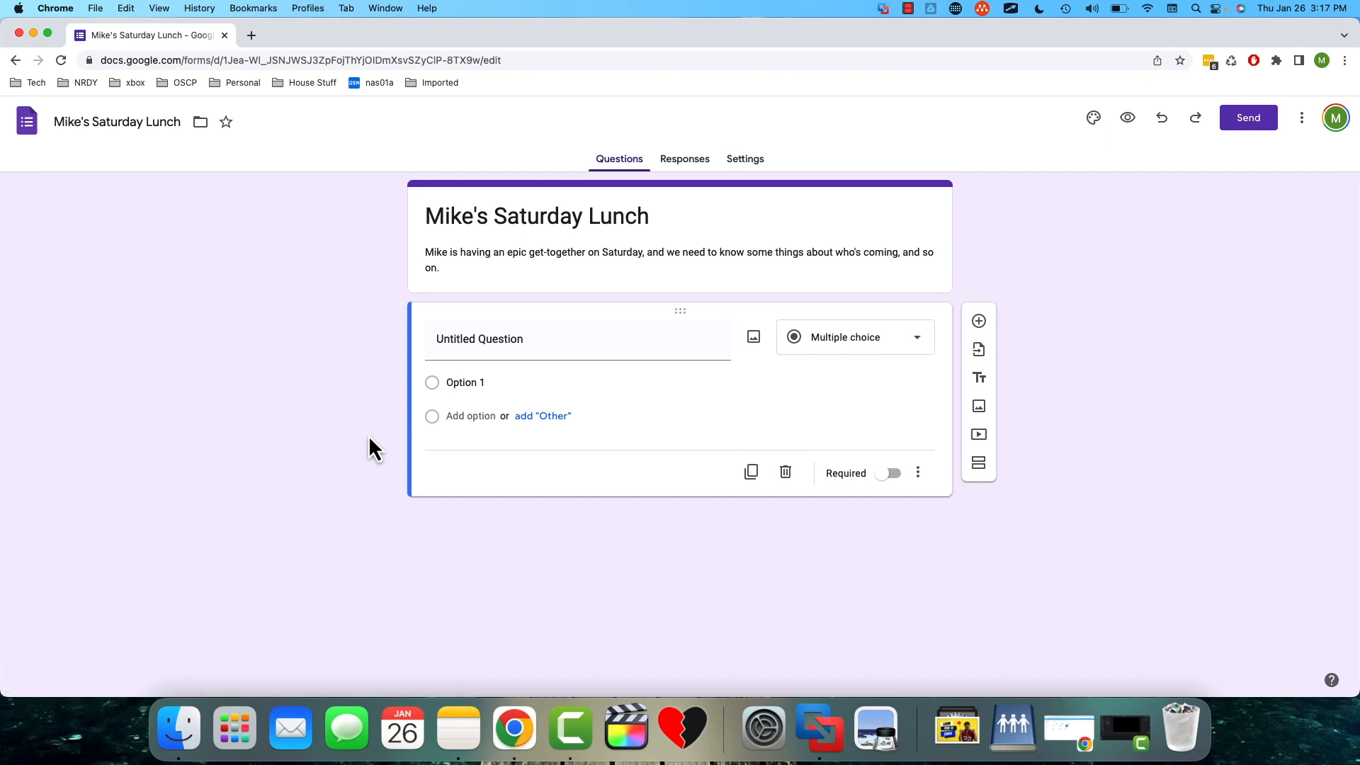
- Set the first question's text to "Are you coming to Lunch?" with Multiple choice as its type
click(535, 346)
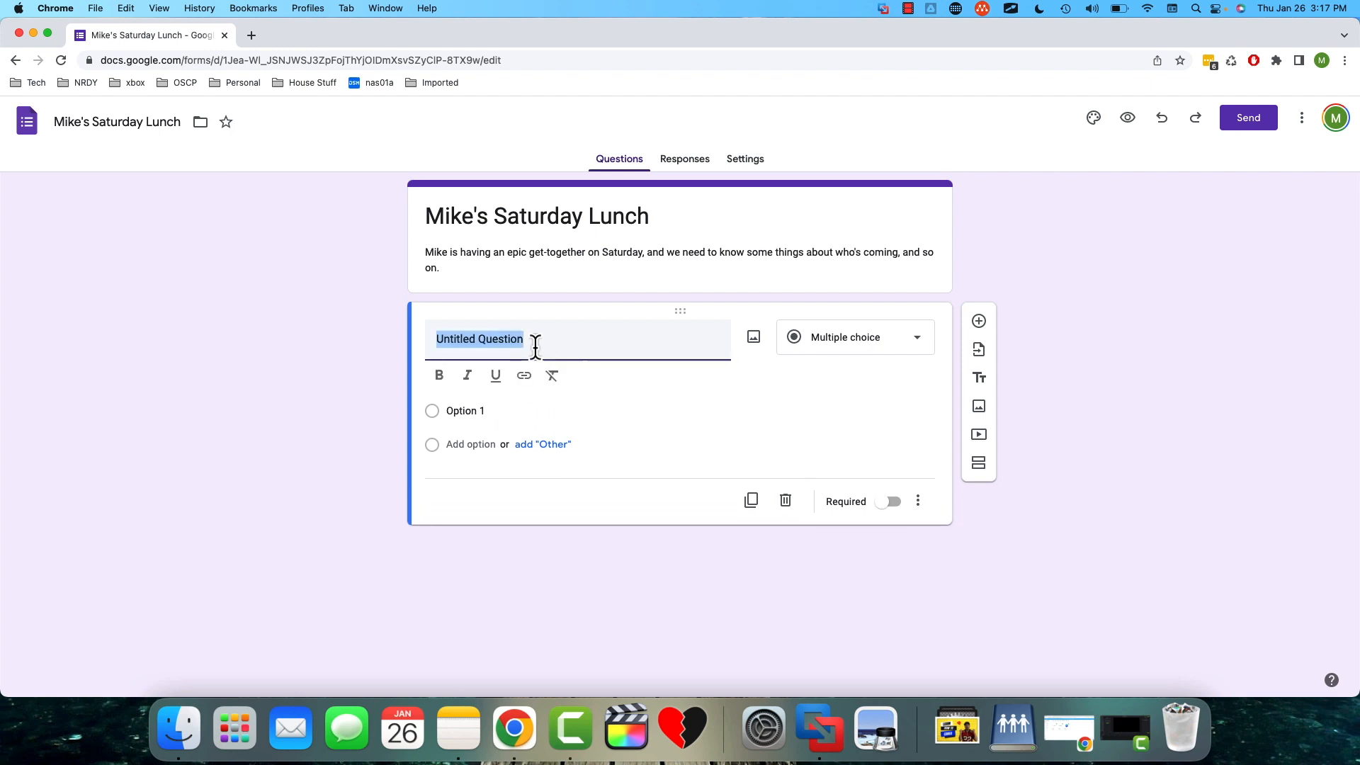
text(Are you coming t)
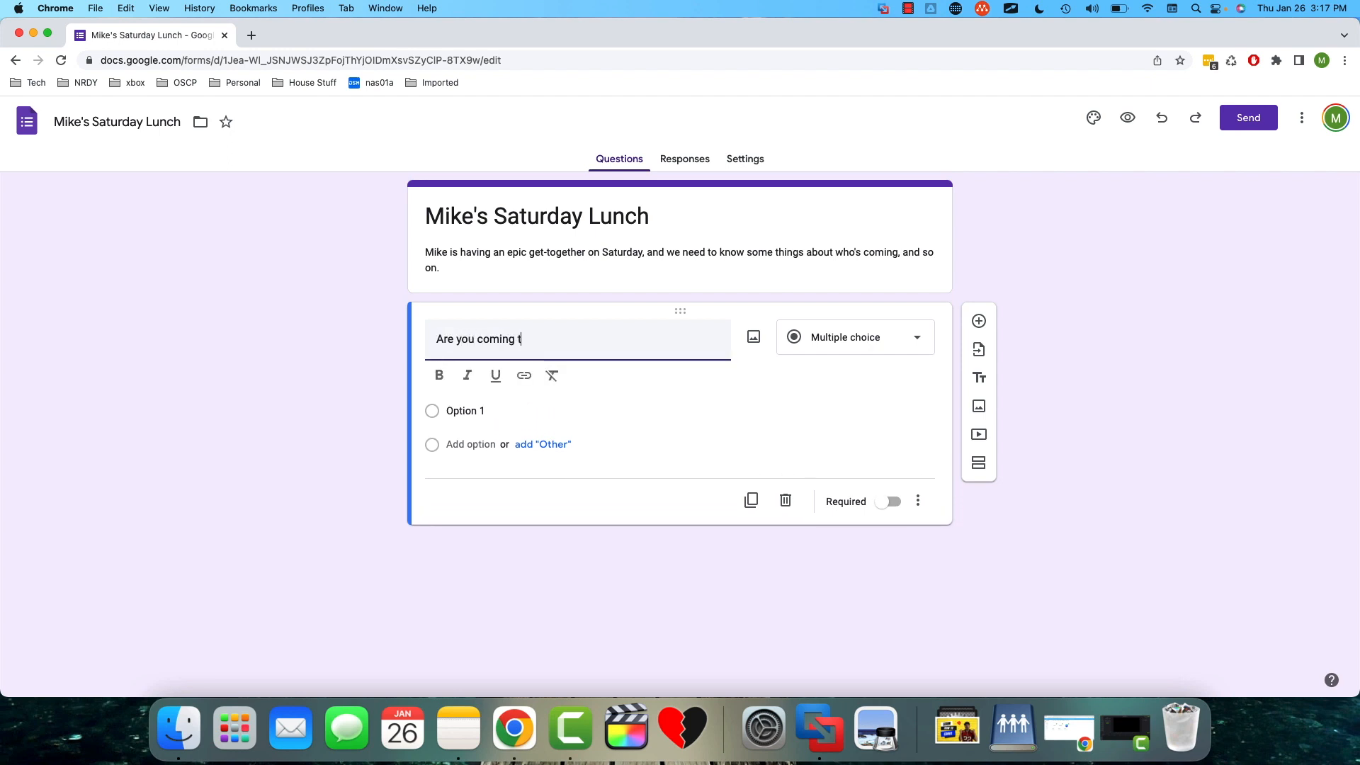
text(o Lunch?)
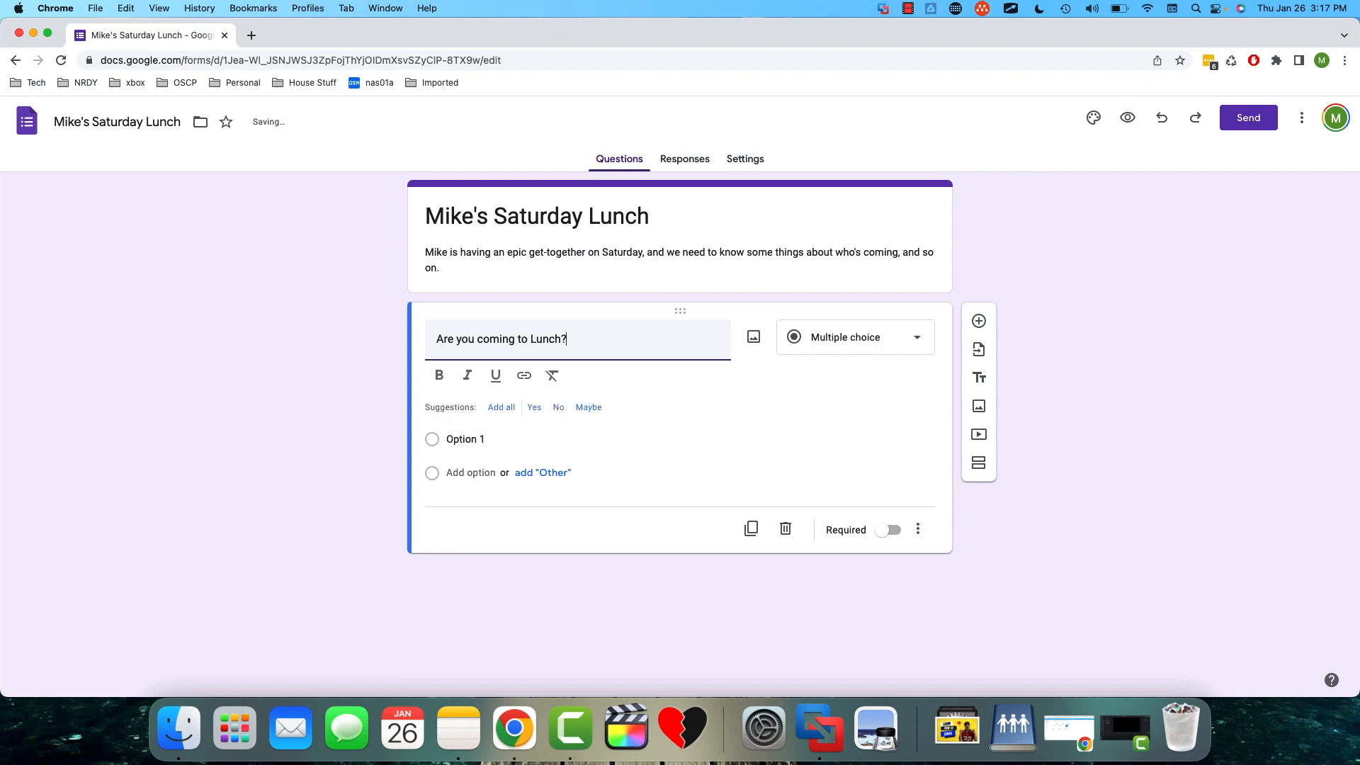
click(917, 338)
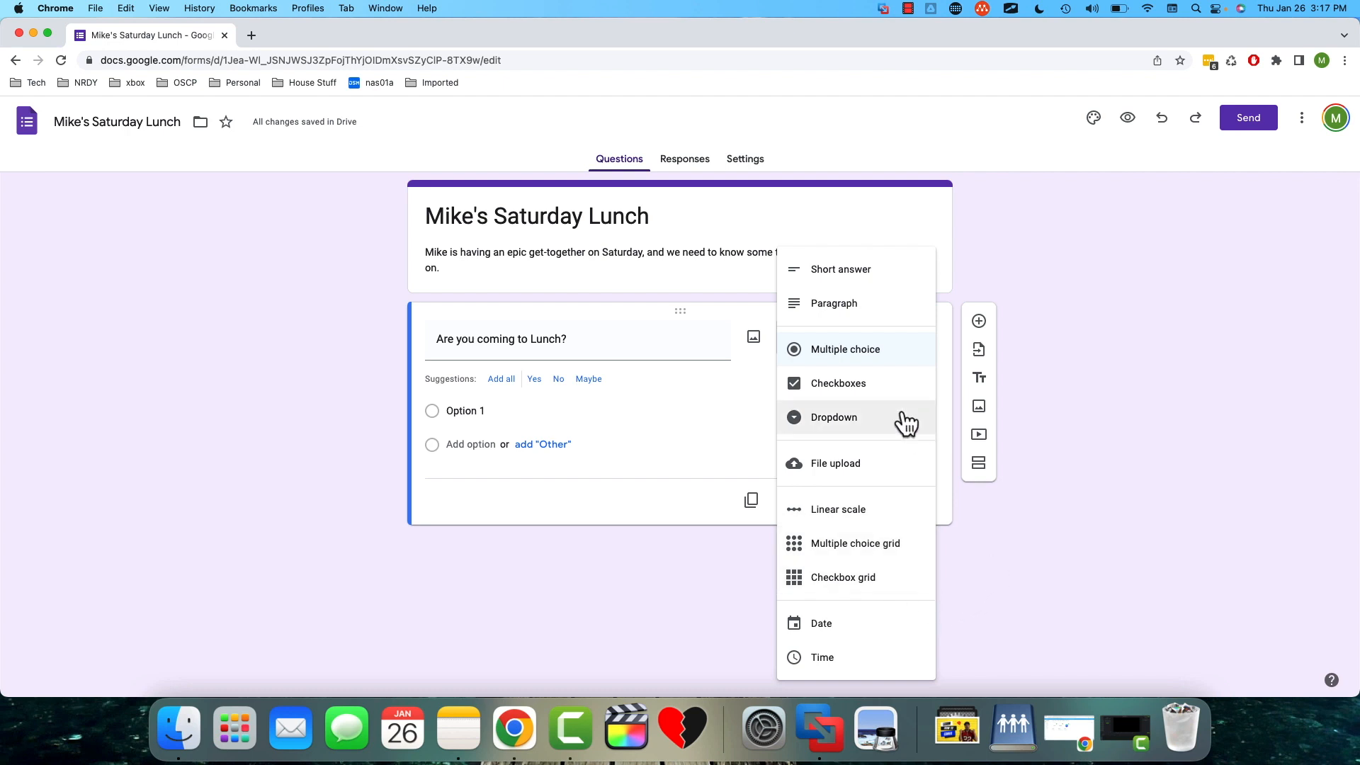
click(885, 361)
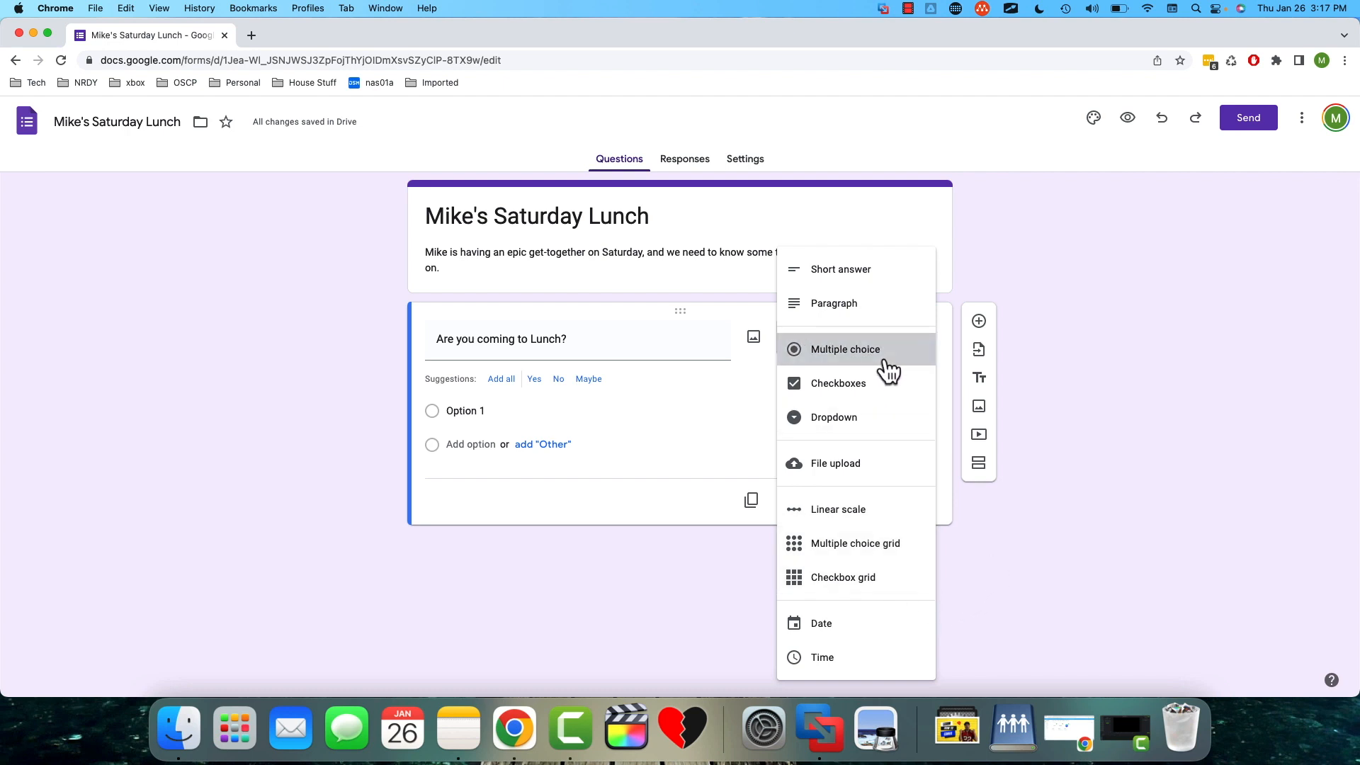
- Give the lunch question the answer options Yes and No, and make it required
click(494, 412)
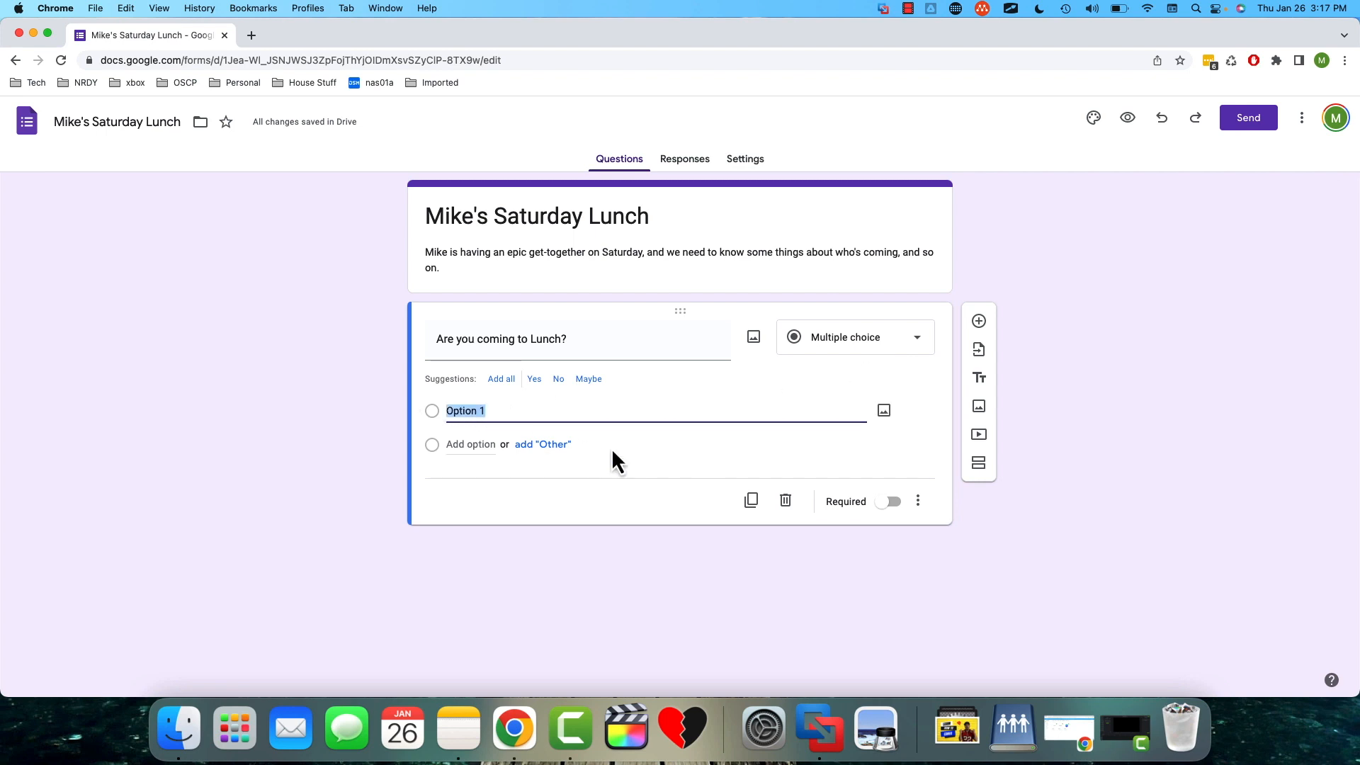
text(Yes)
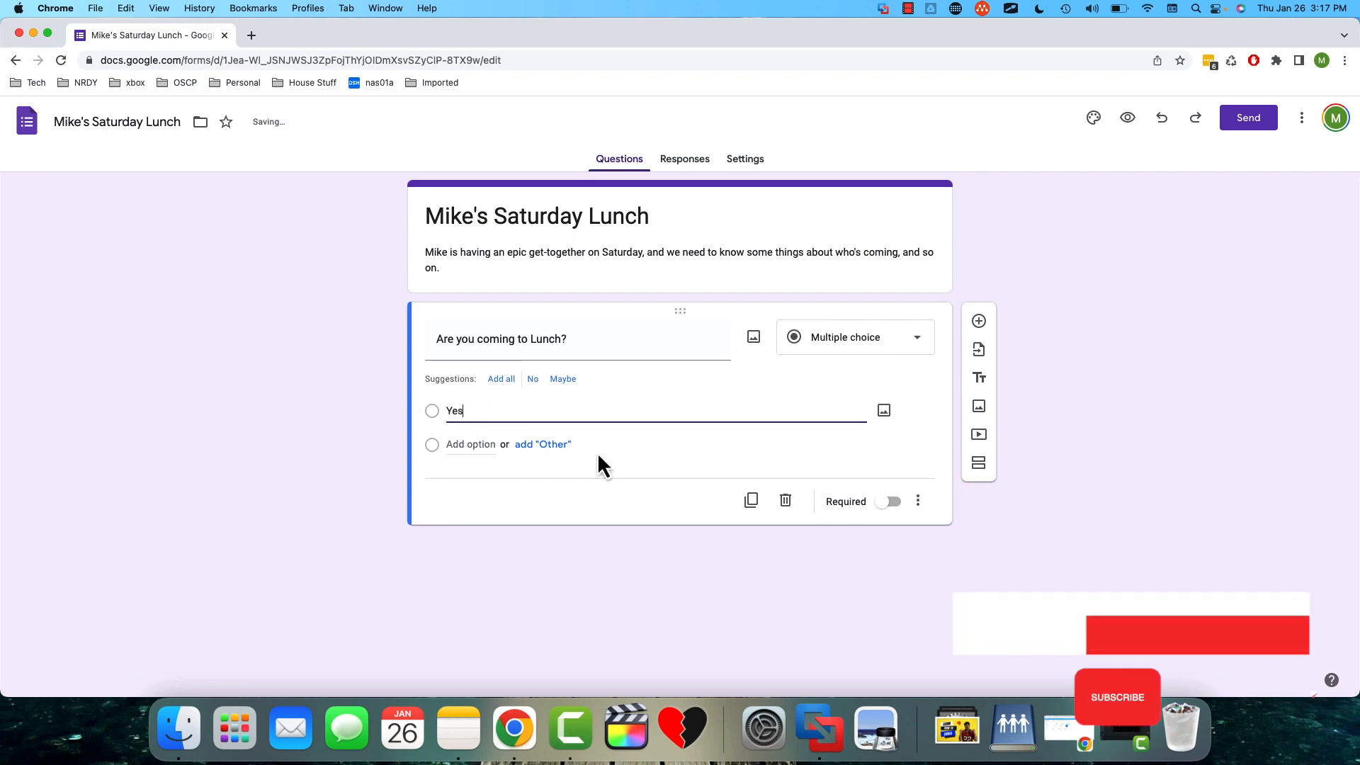
click(464, 445)
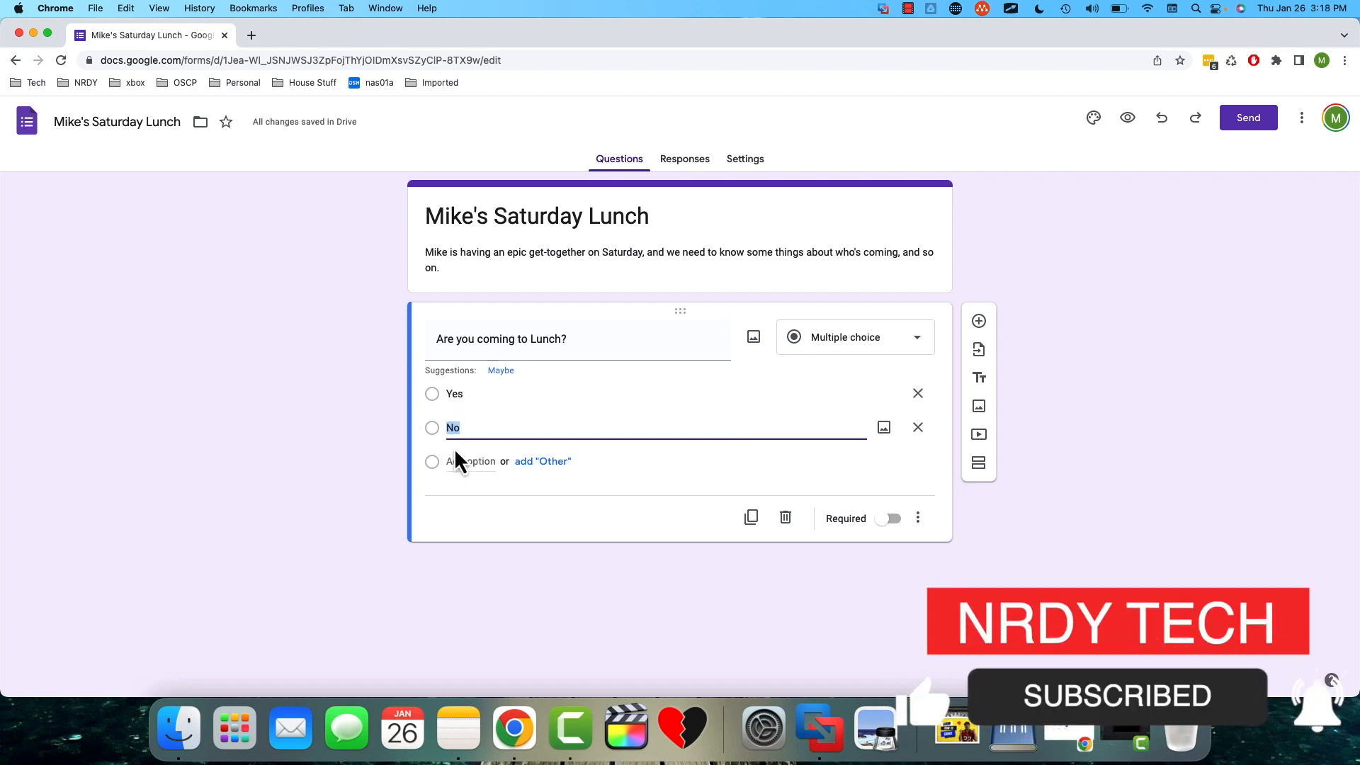
click(657, 508)
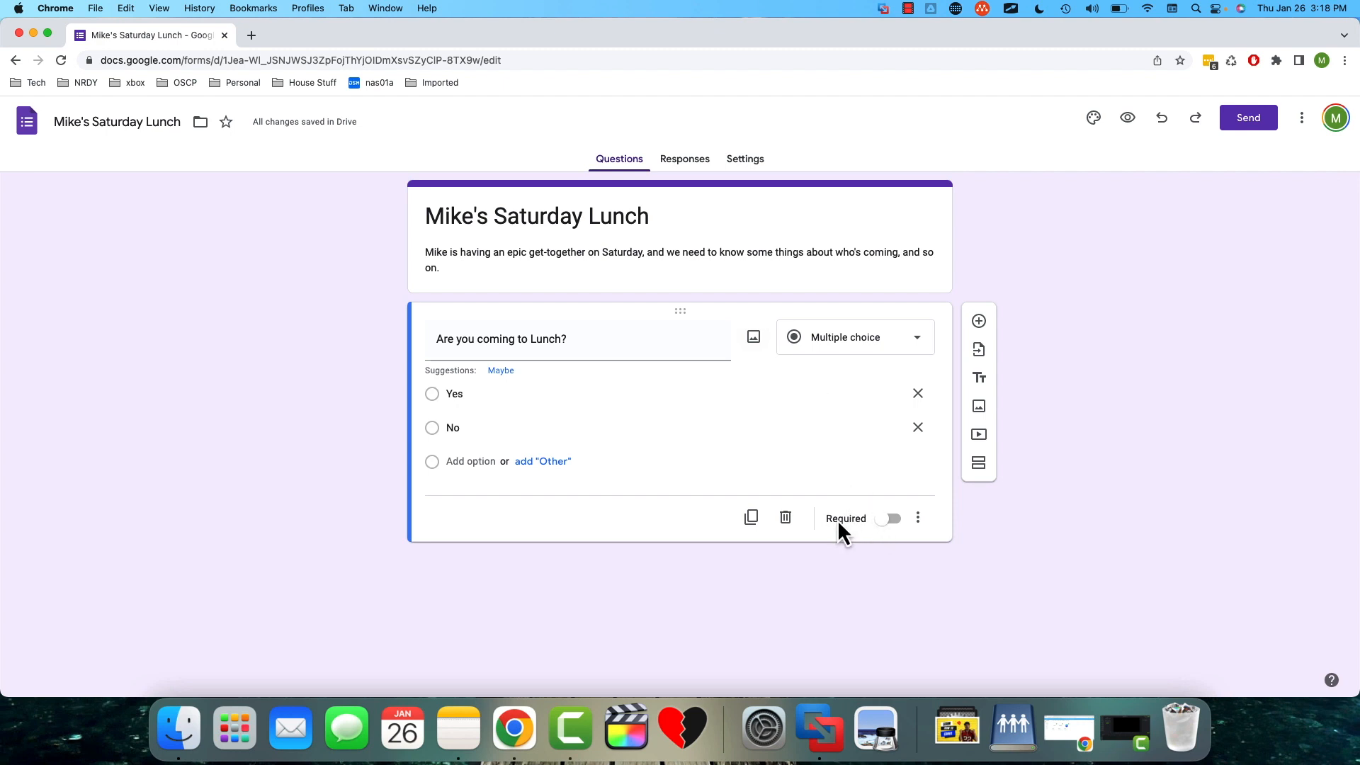
click(885, 524)
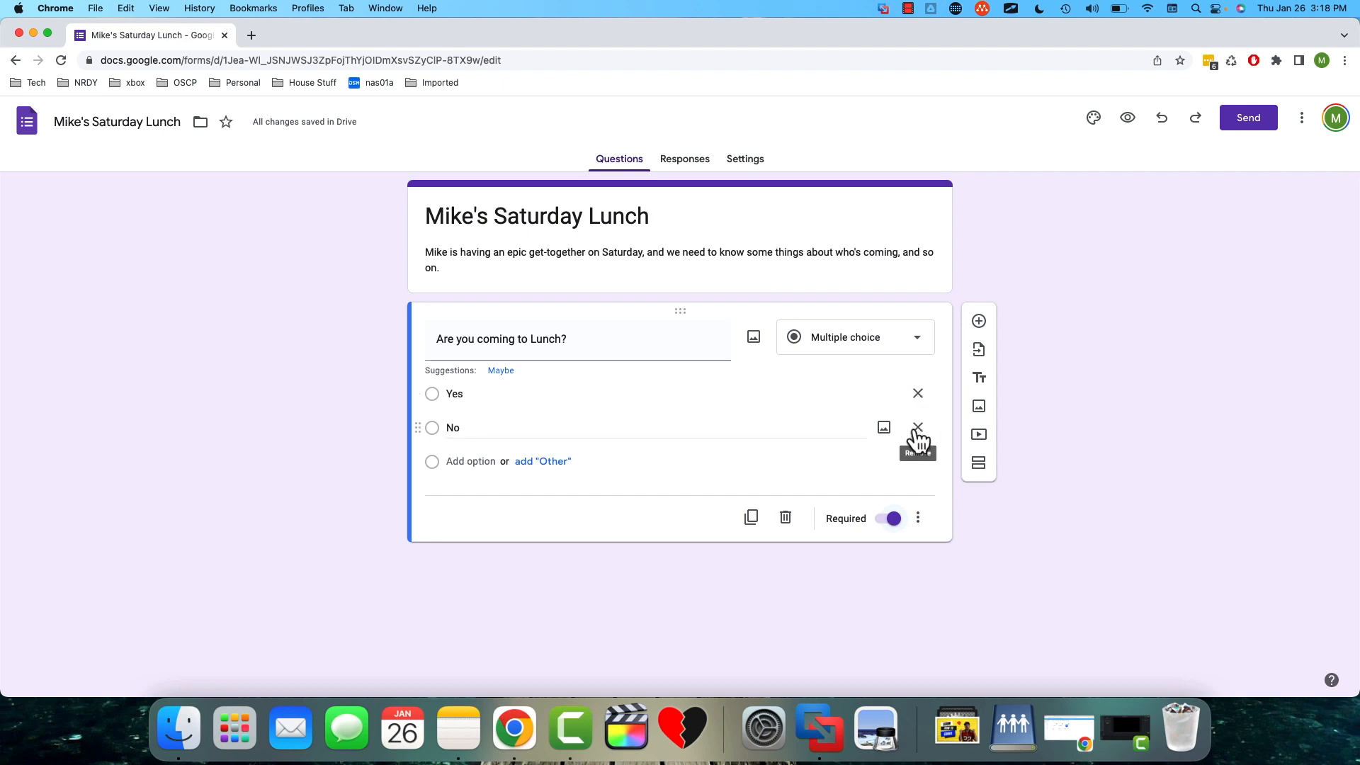
- Add a second question, "Which movie do you prefer?", with Dropdown as its type
click(979, 327)
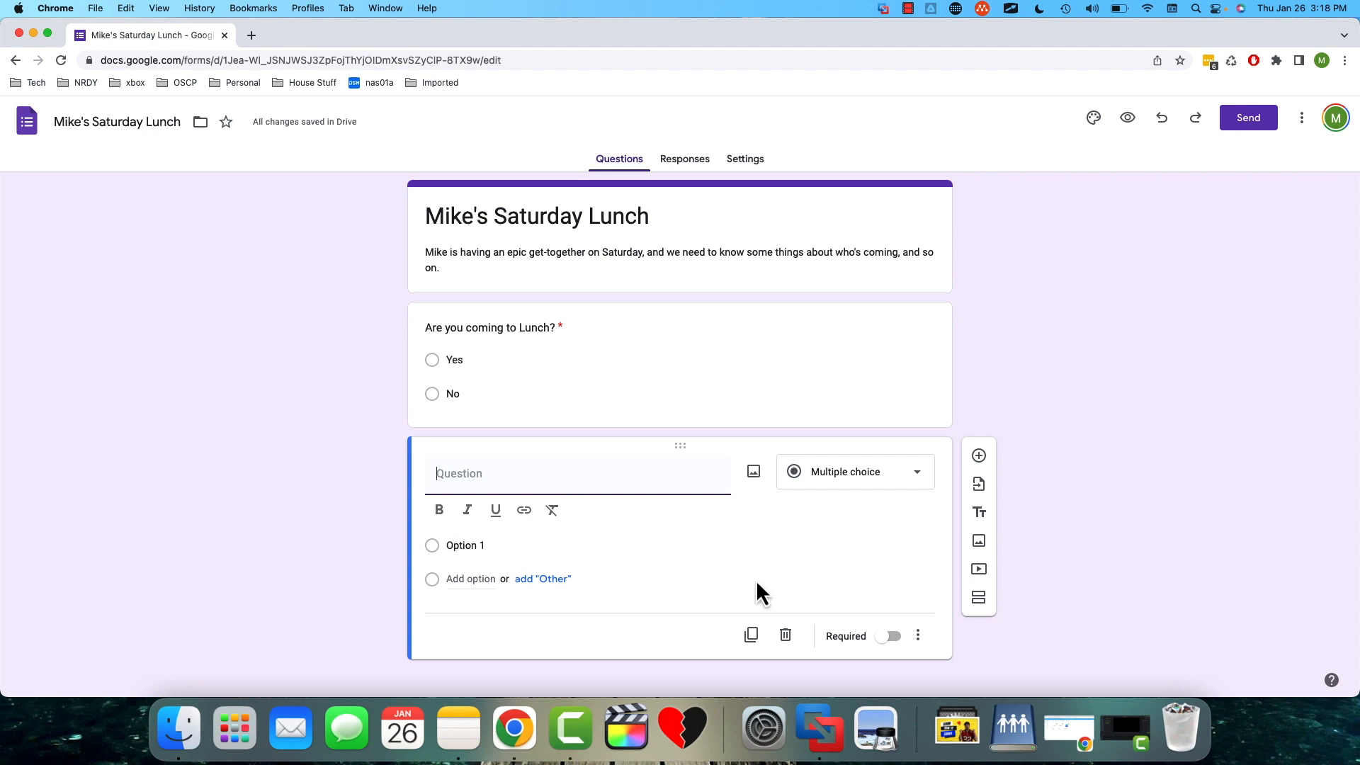
text(Which movie do you prefer?)
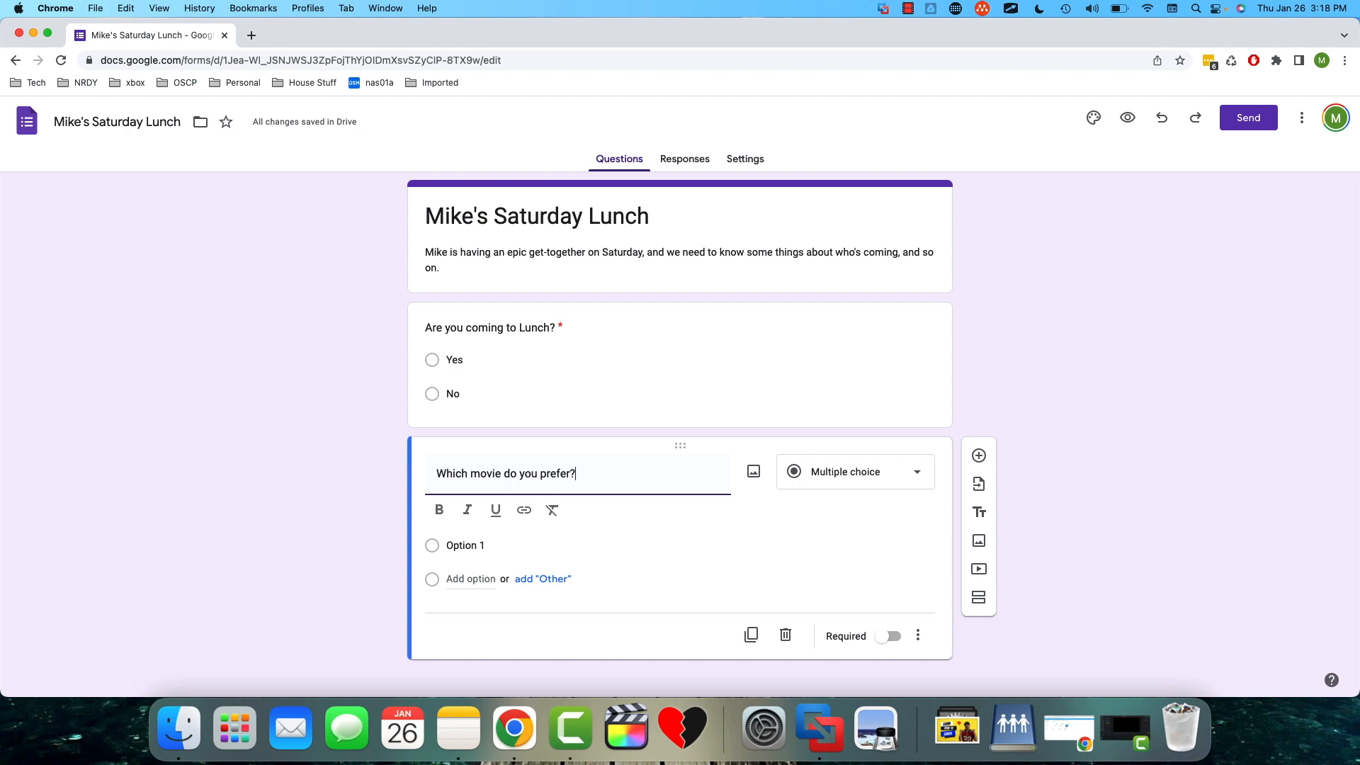
click(917, 473)
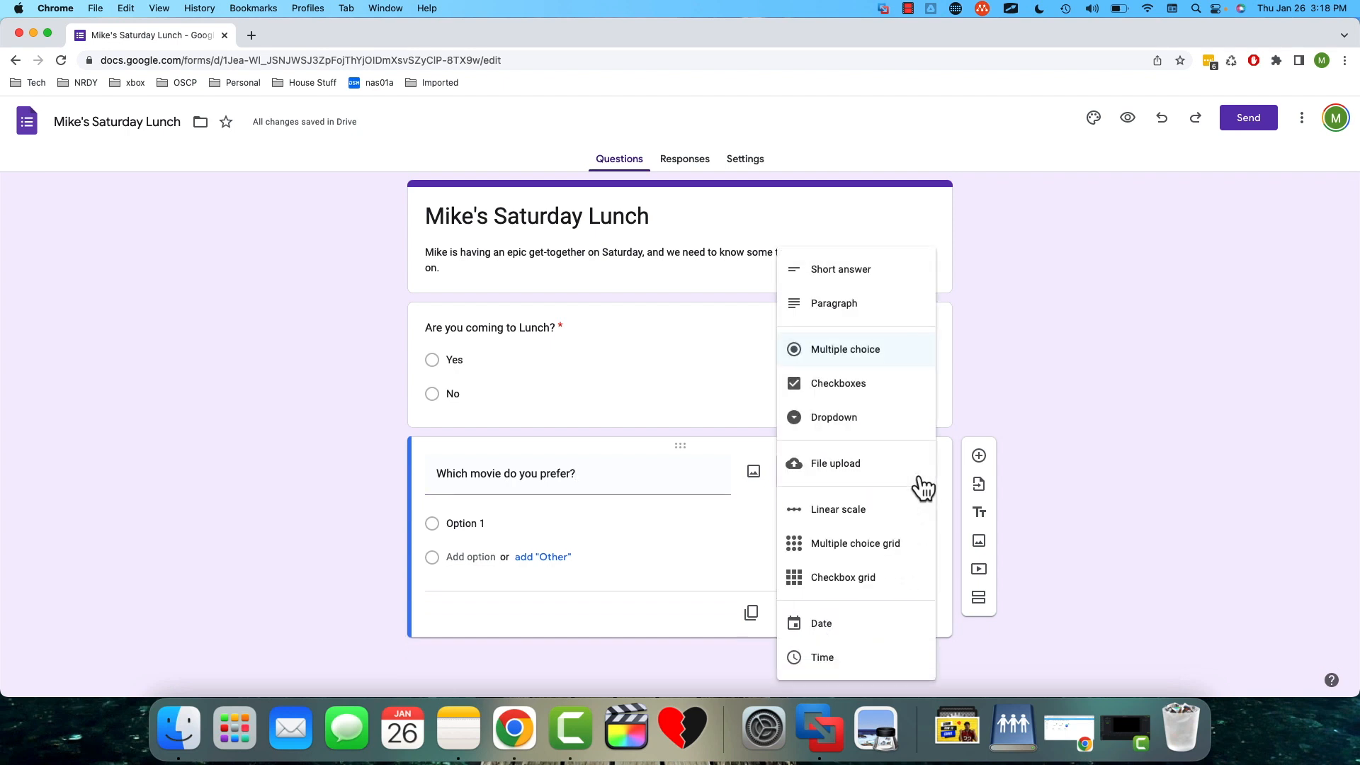
click(894, 428)
- Enter "Talladega Nights" and "Braveheart" as the first two dropdown options of the movie question
click(487, 517)
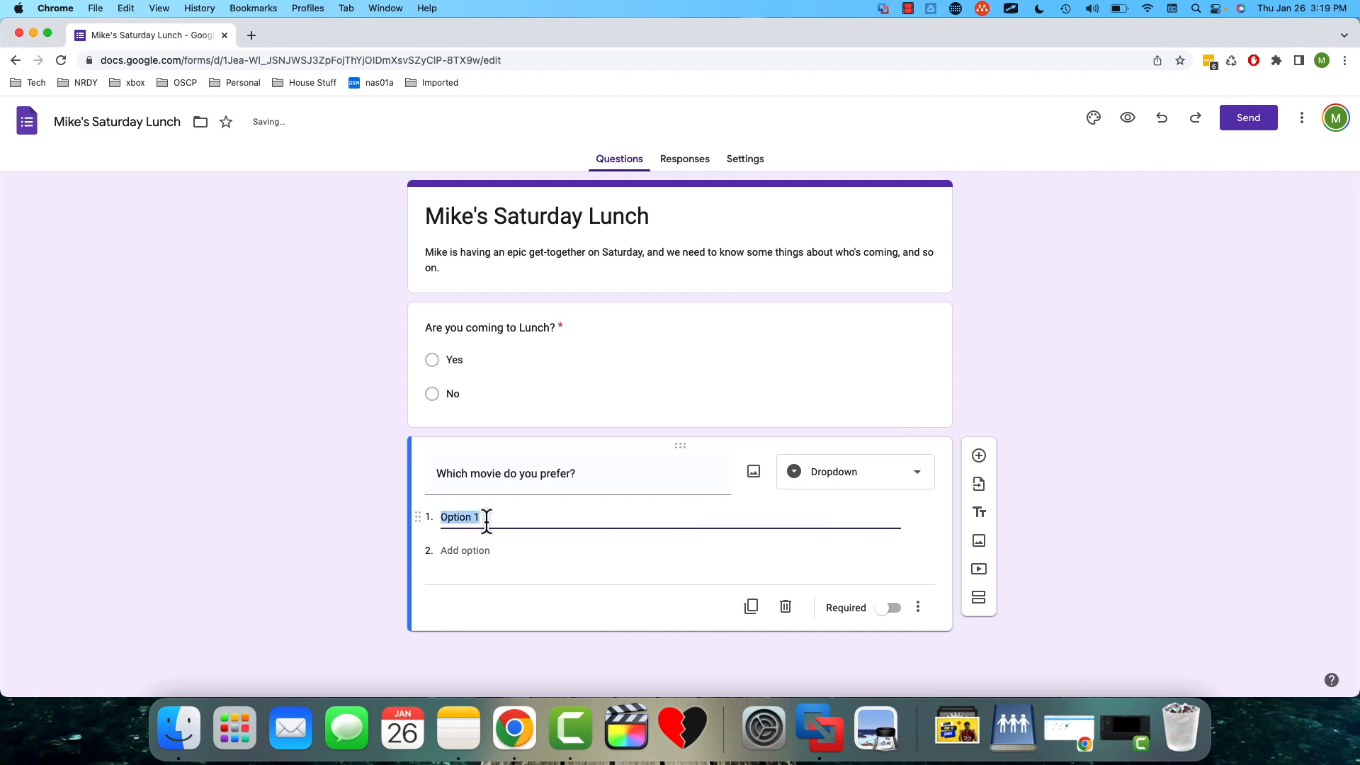
text(Talladega Nights)
click(453, 550)
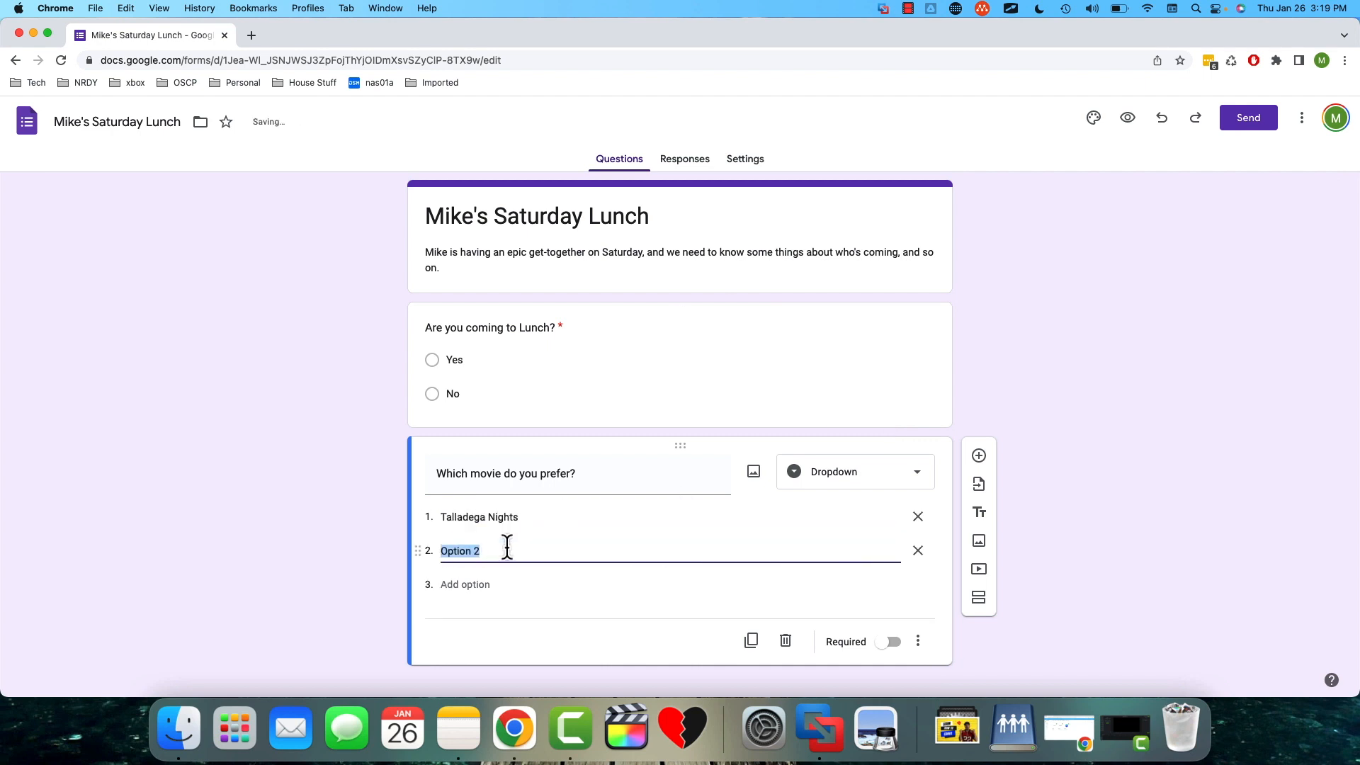
text(Braveheart)
- Add "Bourne Identity" and "Avatar 2" as the third and fourth options of the movie question
click(465, 585)
text(Bourne Ide)
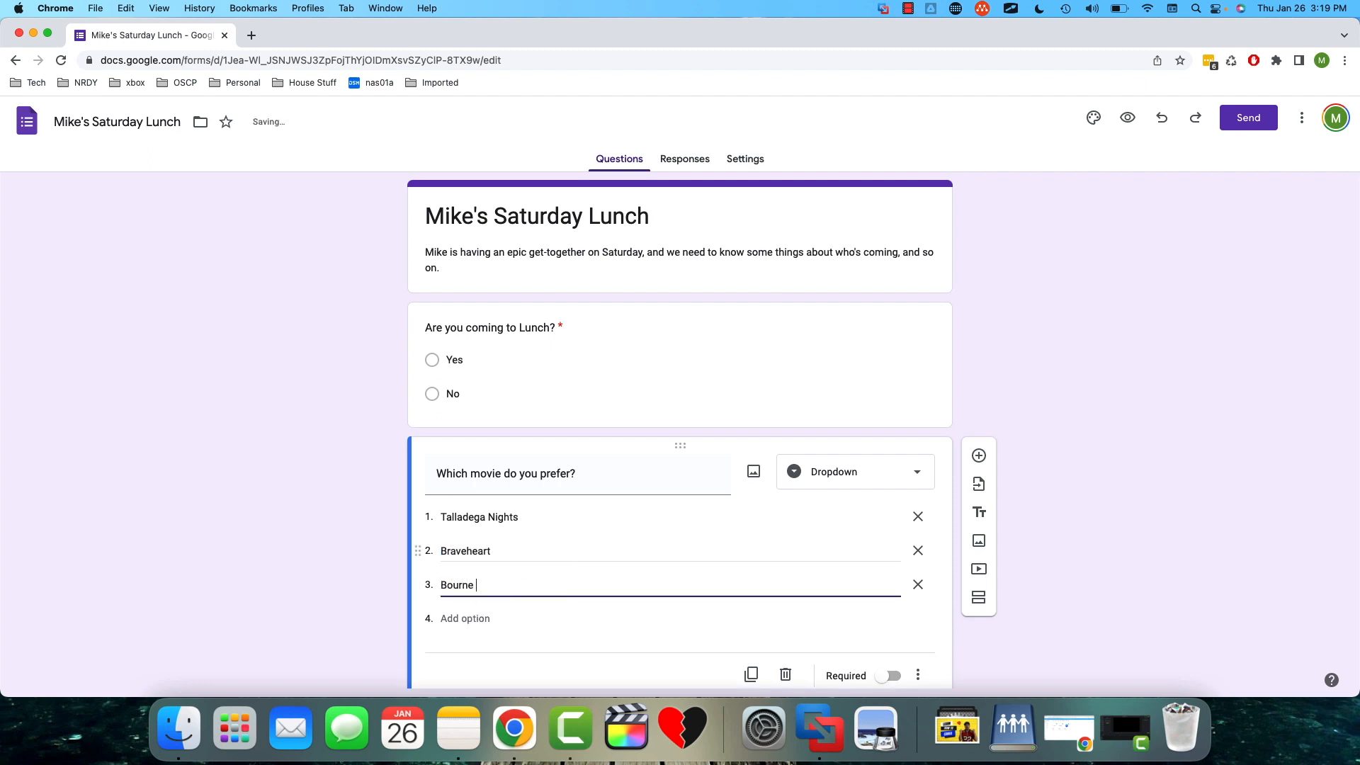
key(BackSpace)
key(BackSpace)
key(BackSpace)
text(Identi)
click(479, 620)
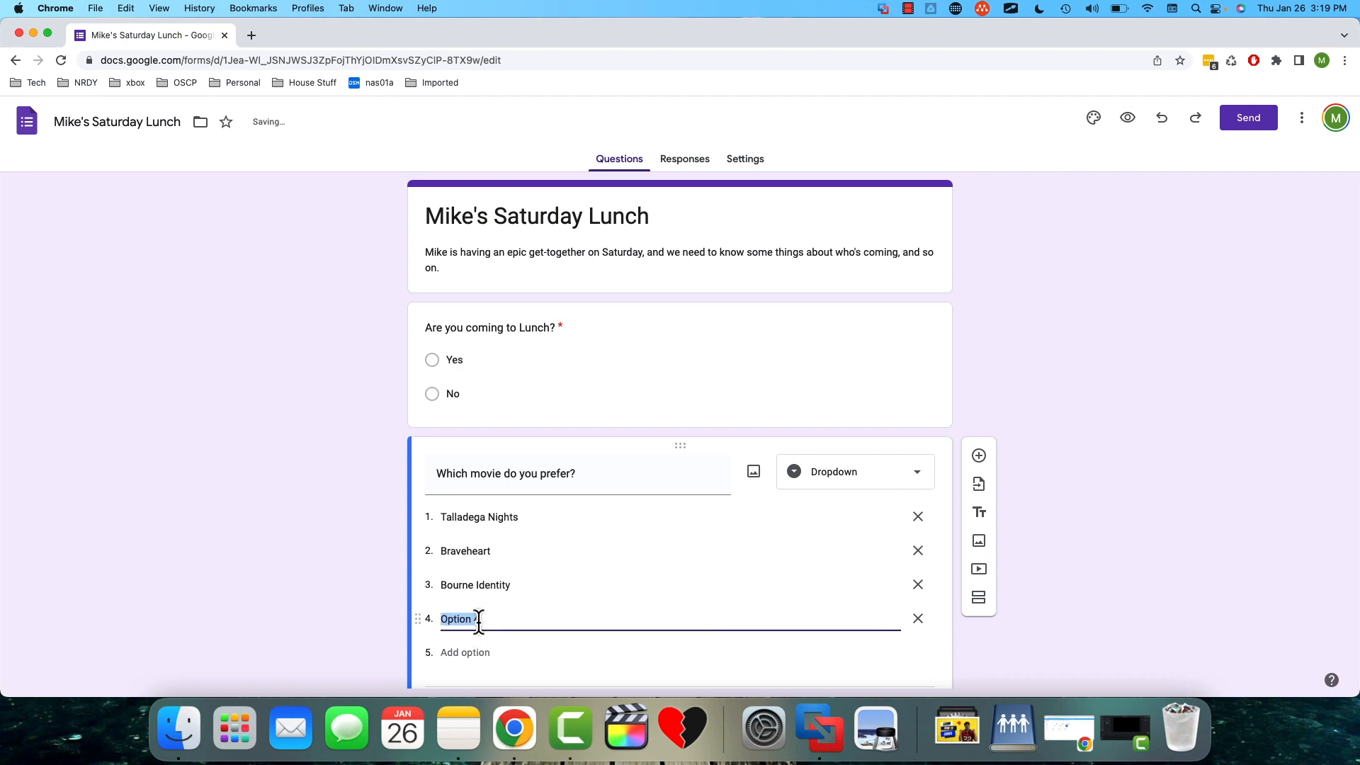
text(Avatar 2)
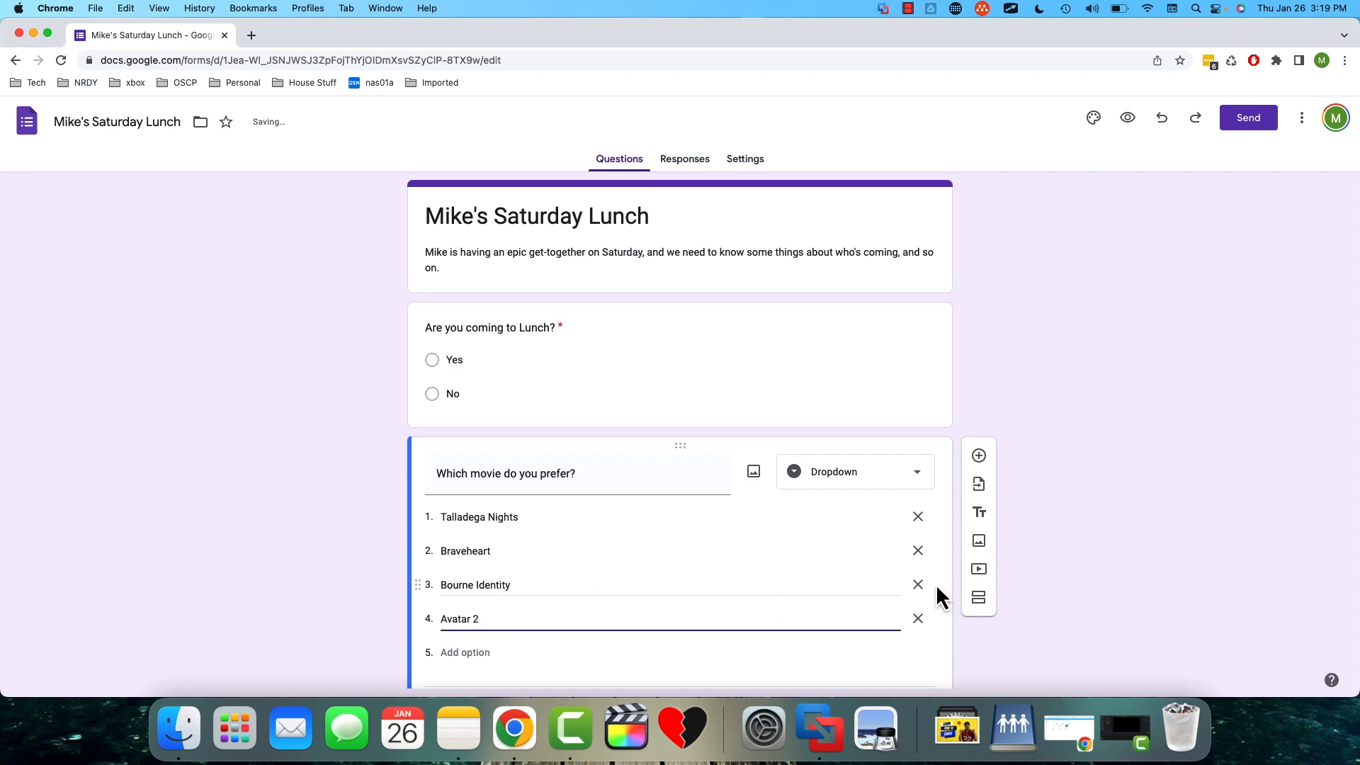
click(951, 517)
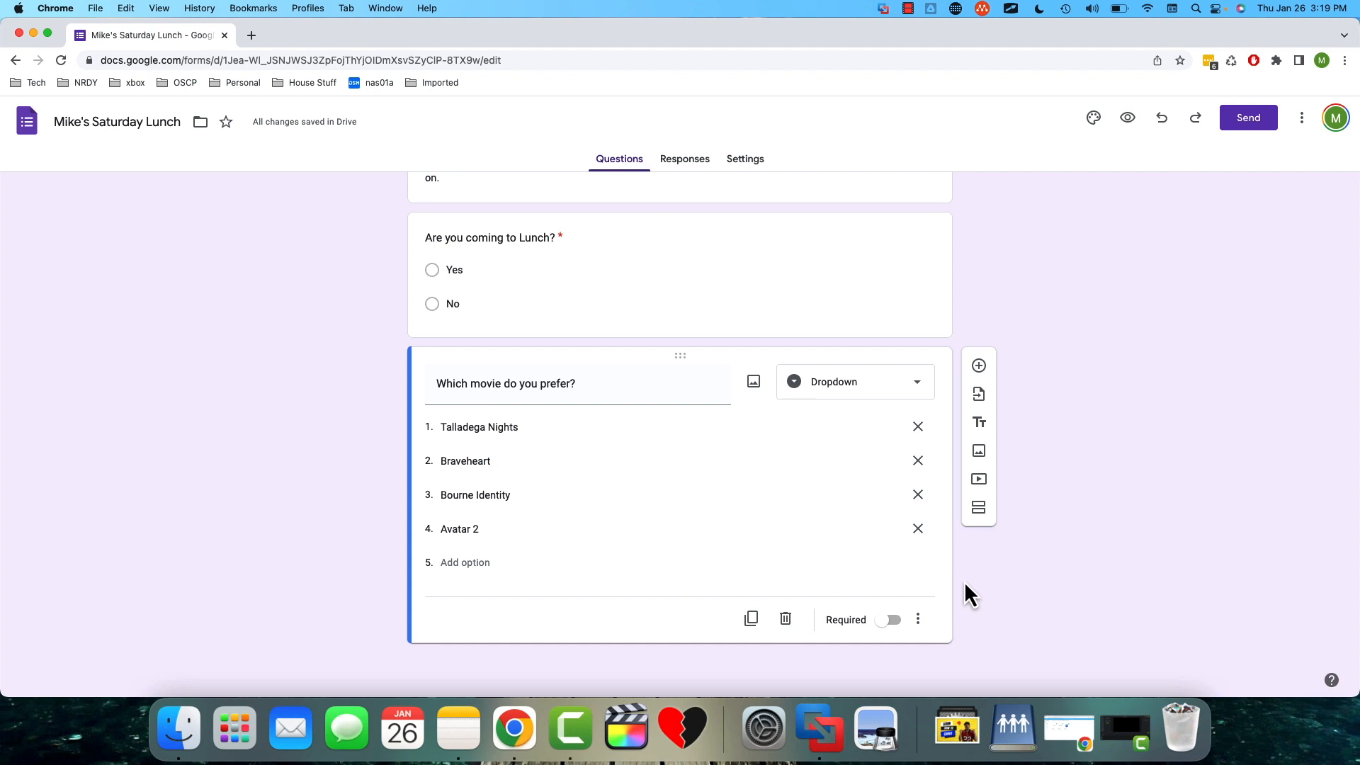
- Add a third question asking, on a scale of 1 to 5, how likely respondents are to recommend the Saturday Lunch form
click(979, 366)
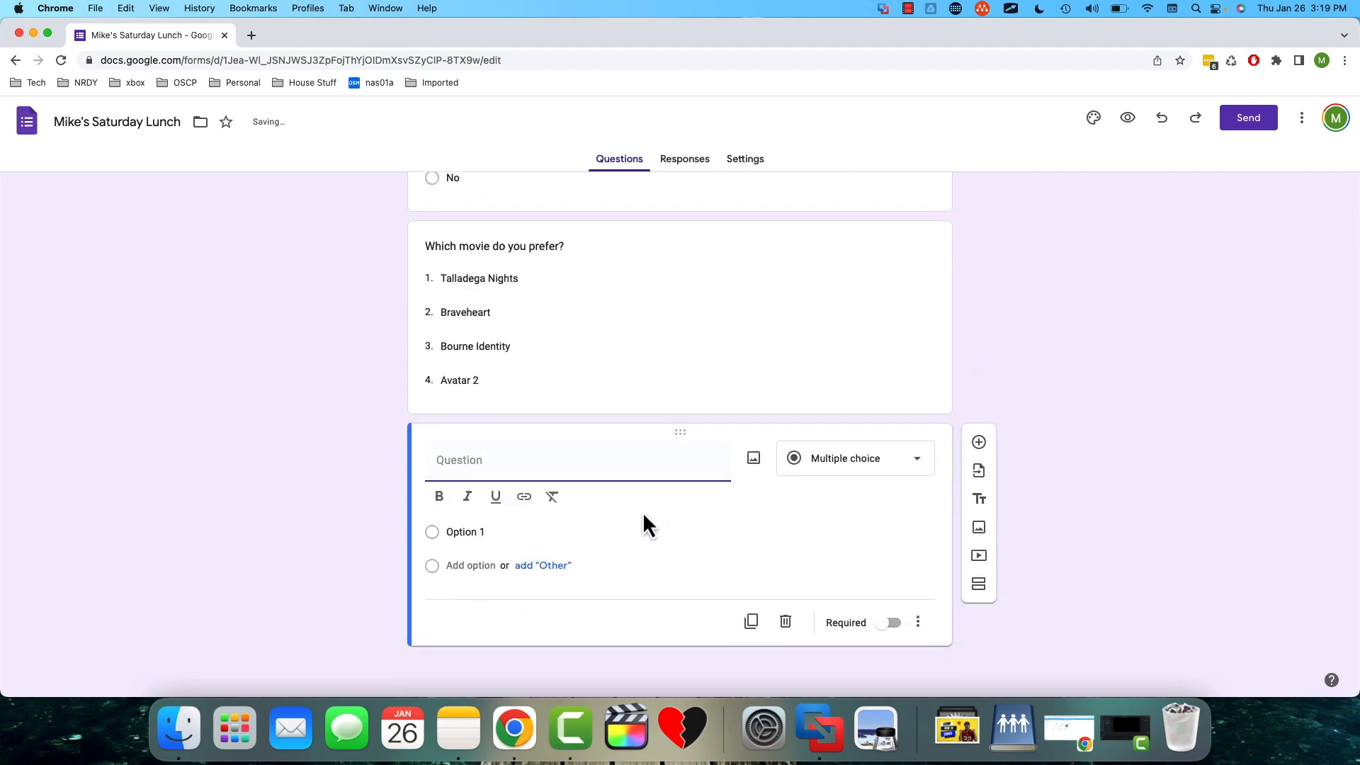
text(On a scale of 1)
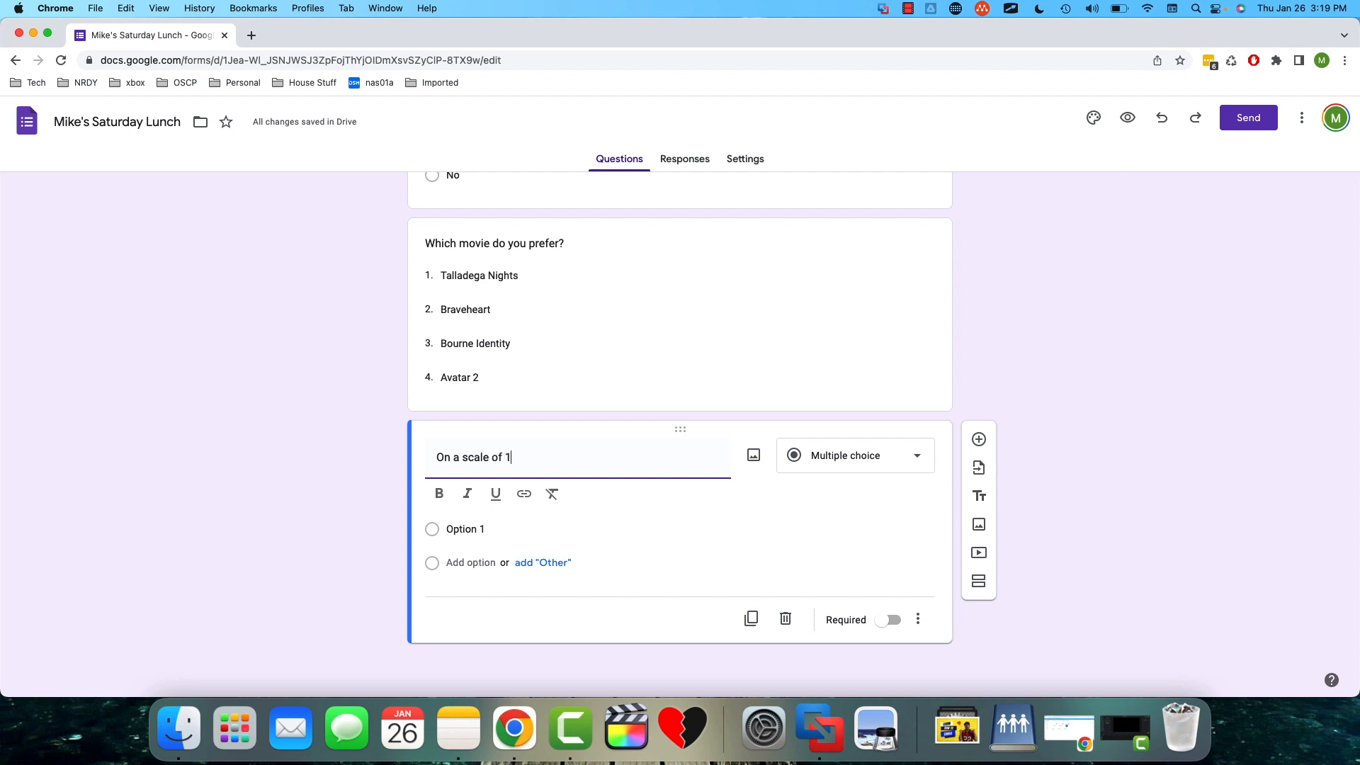
text( to 5, )
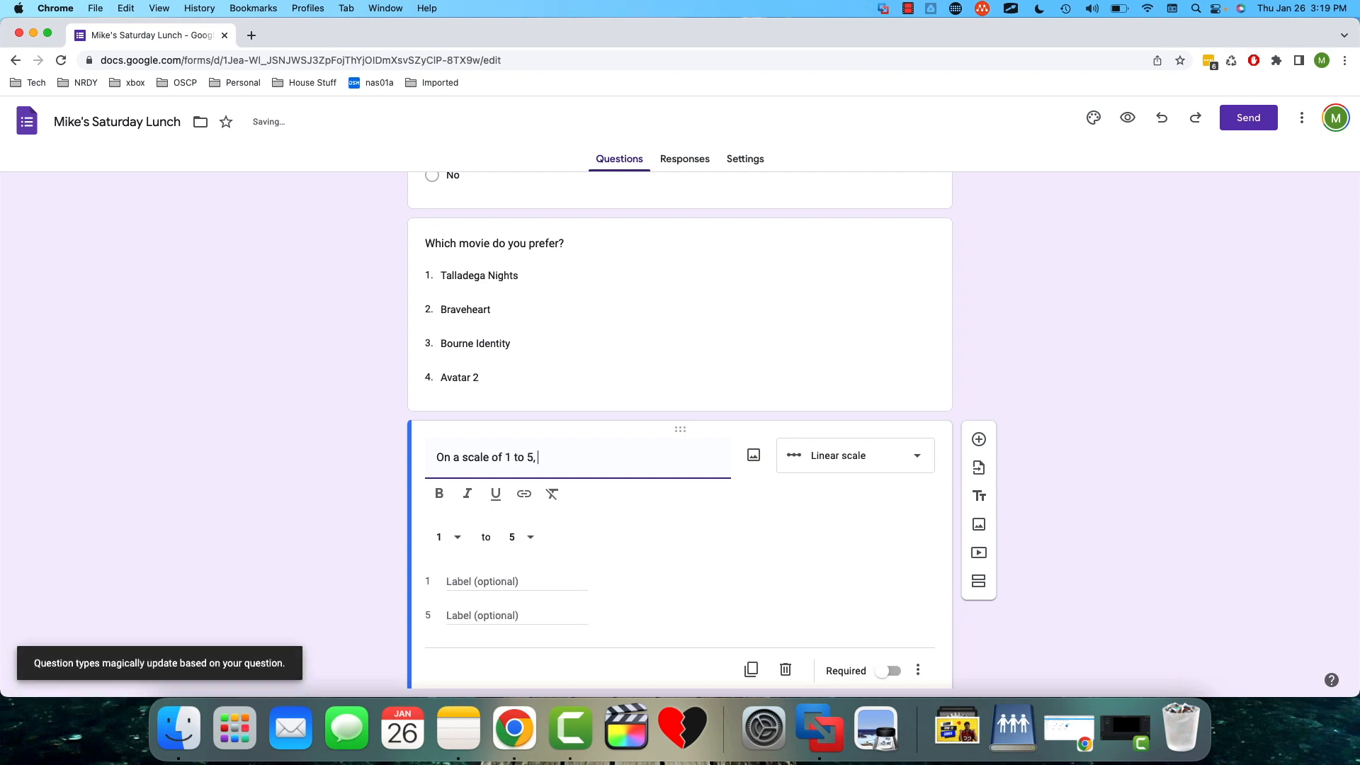
text(how likely are you to )
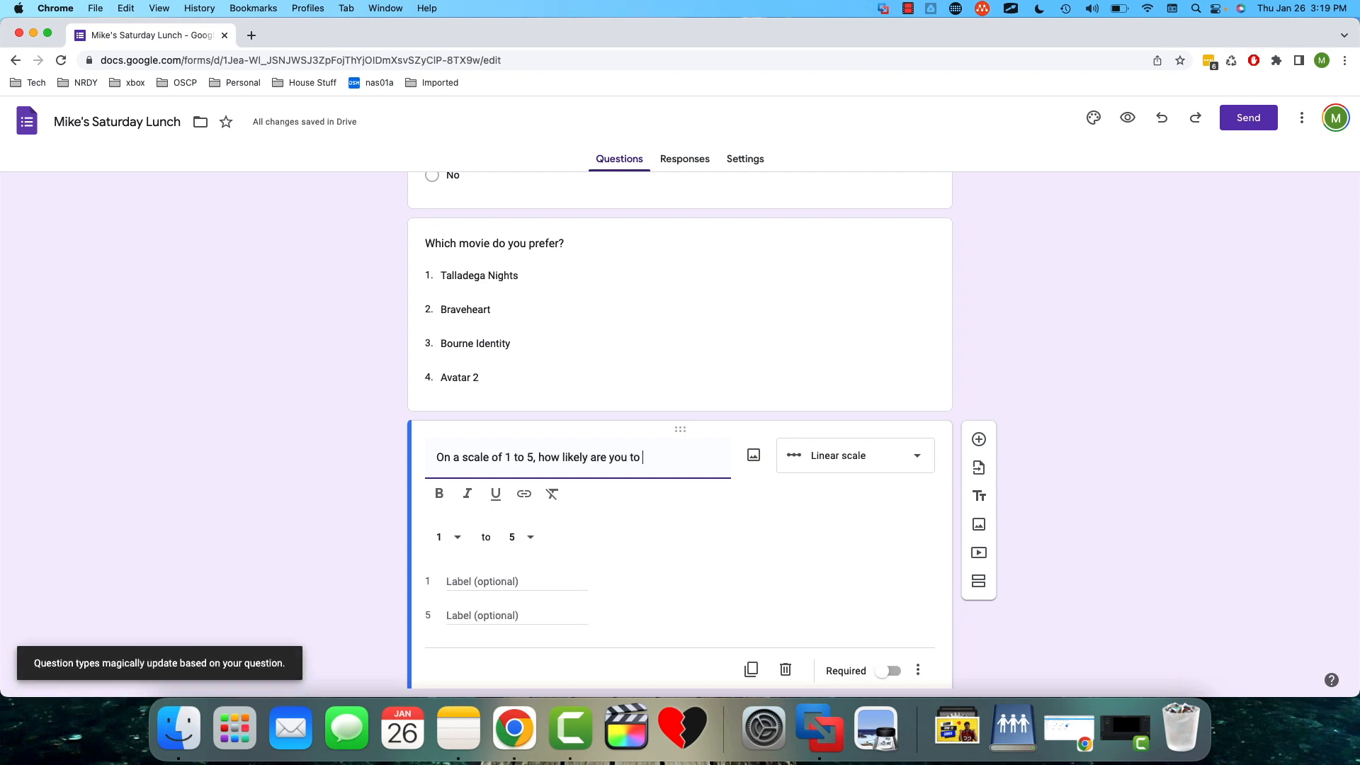
text(recommend Mike's)
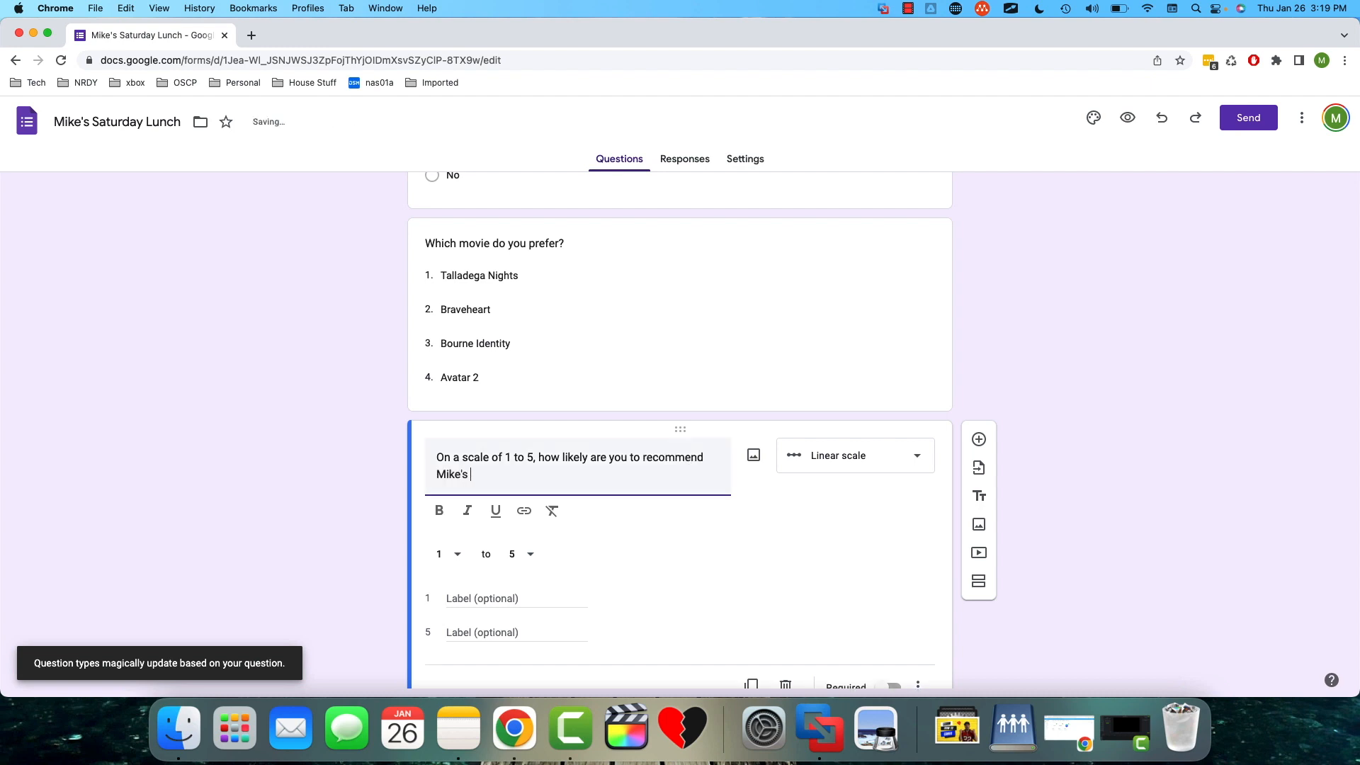
text( g)
key(BackSpace)
text(Saturday Lun)
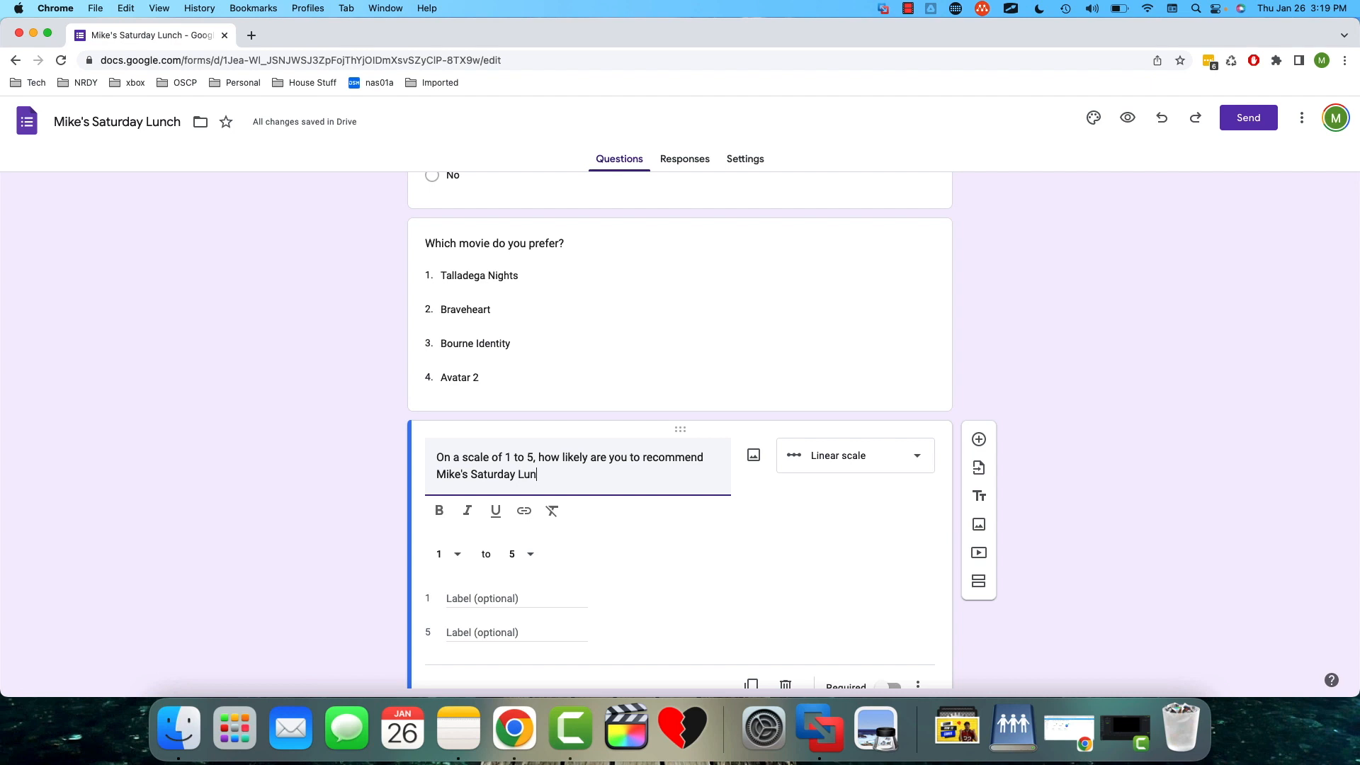
text(ch form?)
- Review the recommendation question's type and scale range choices, keeping Linear scale from 1 to 5
drag(444, 457, 537, 454)
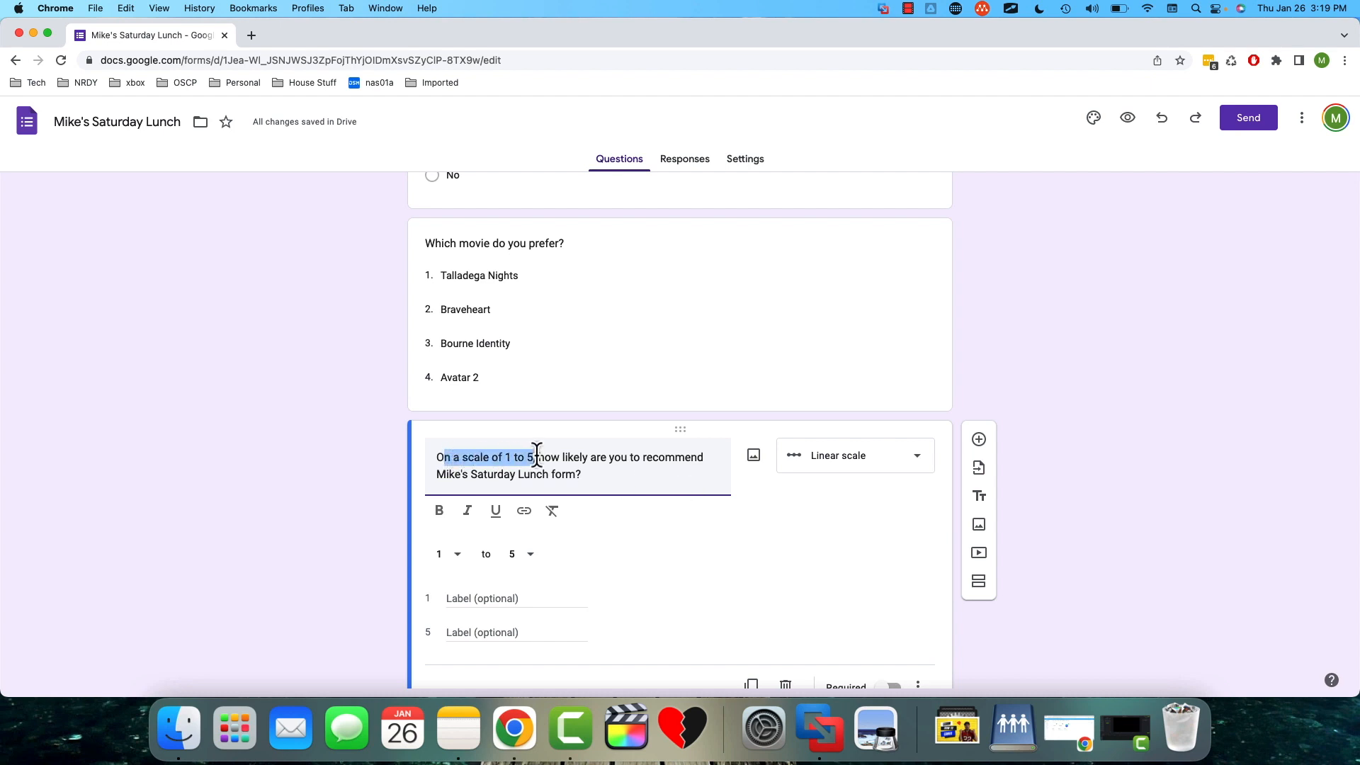
click(914, 461)
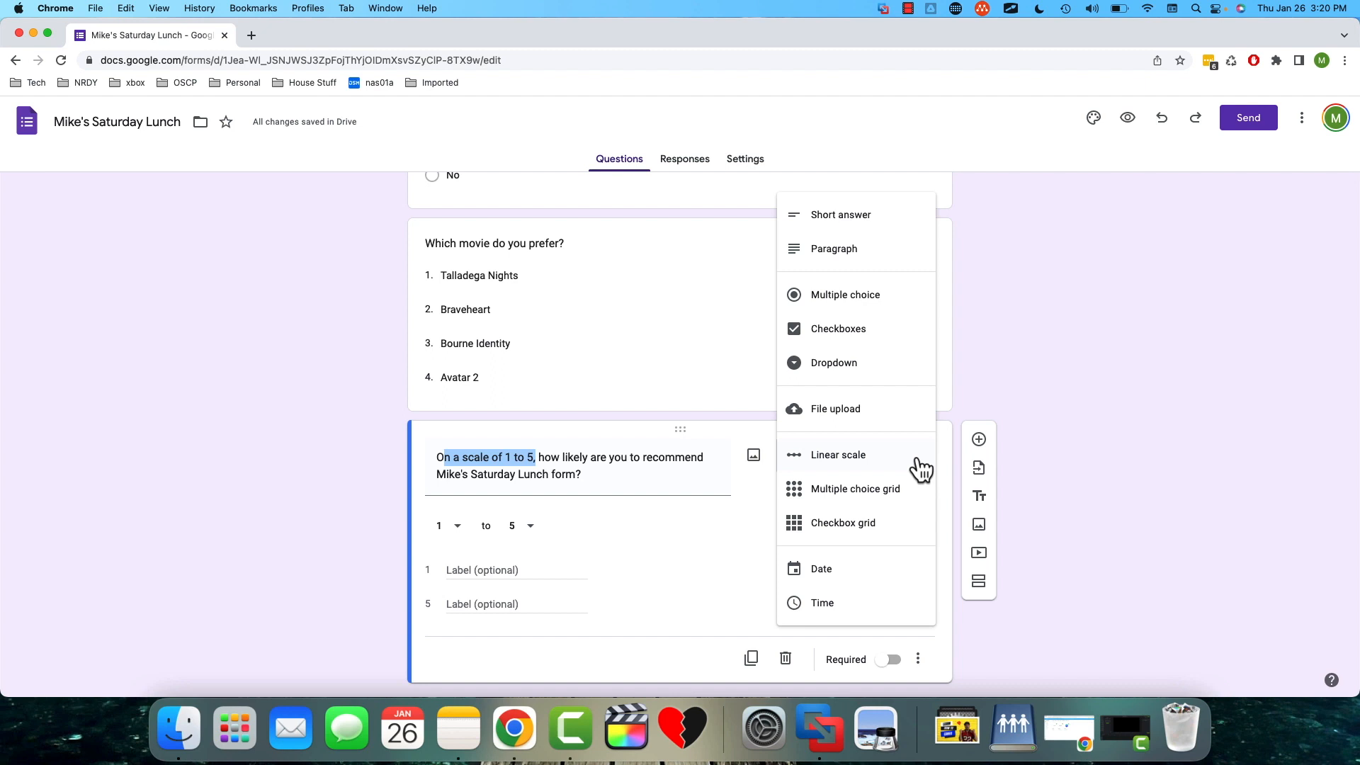
click(956, 465)
scroll(955, 467, down, 1)
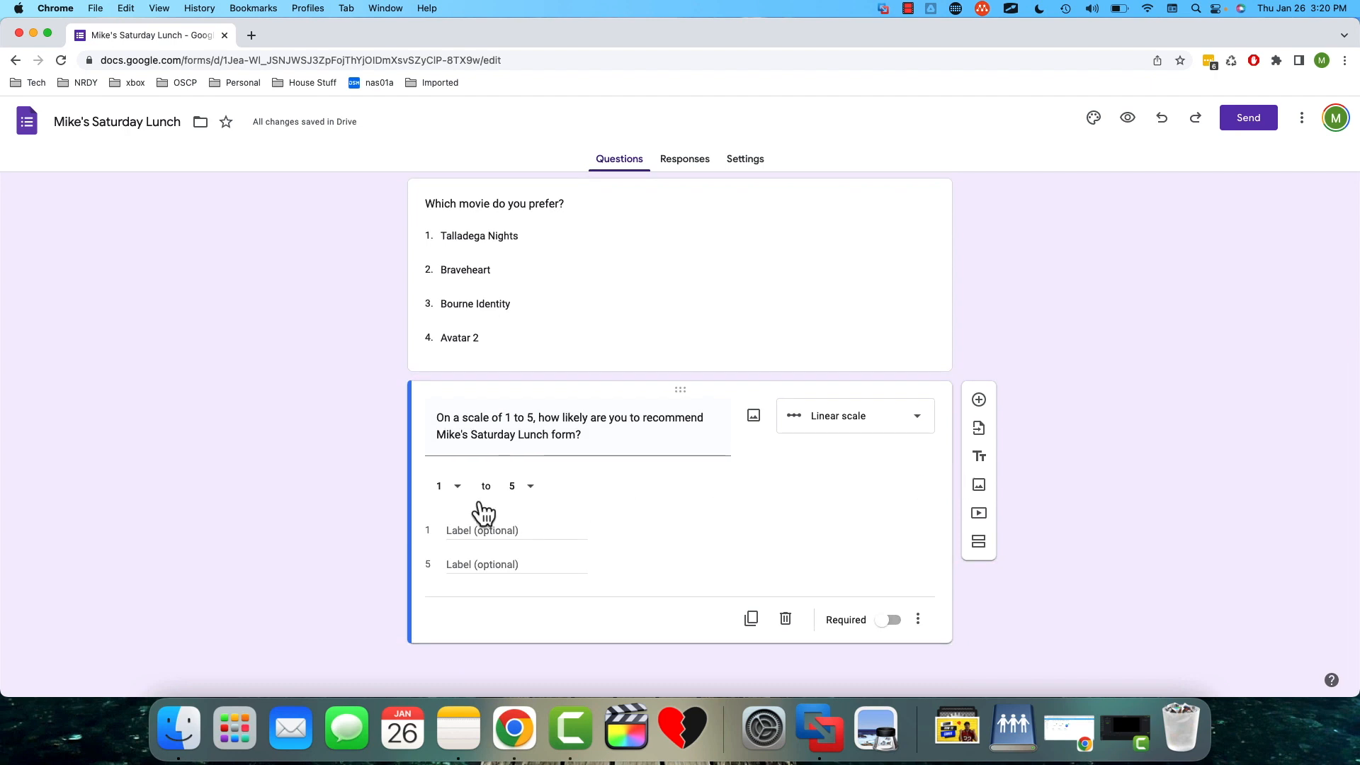
click(461, 495)
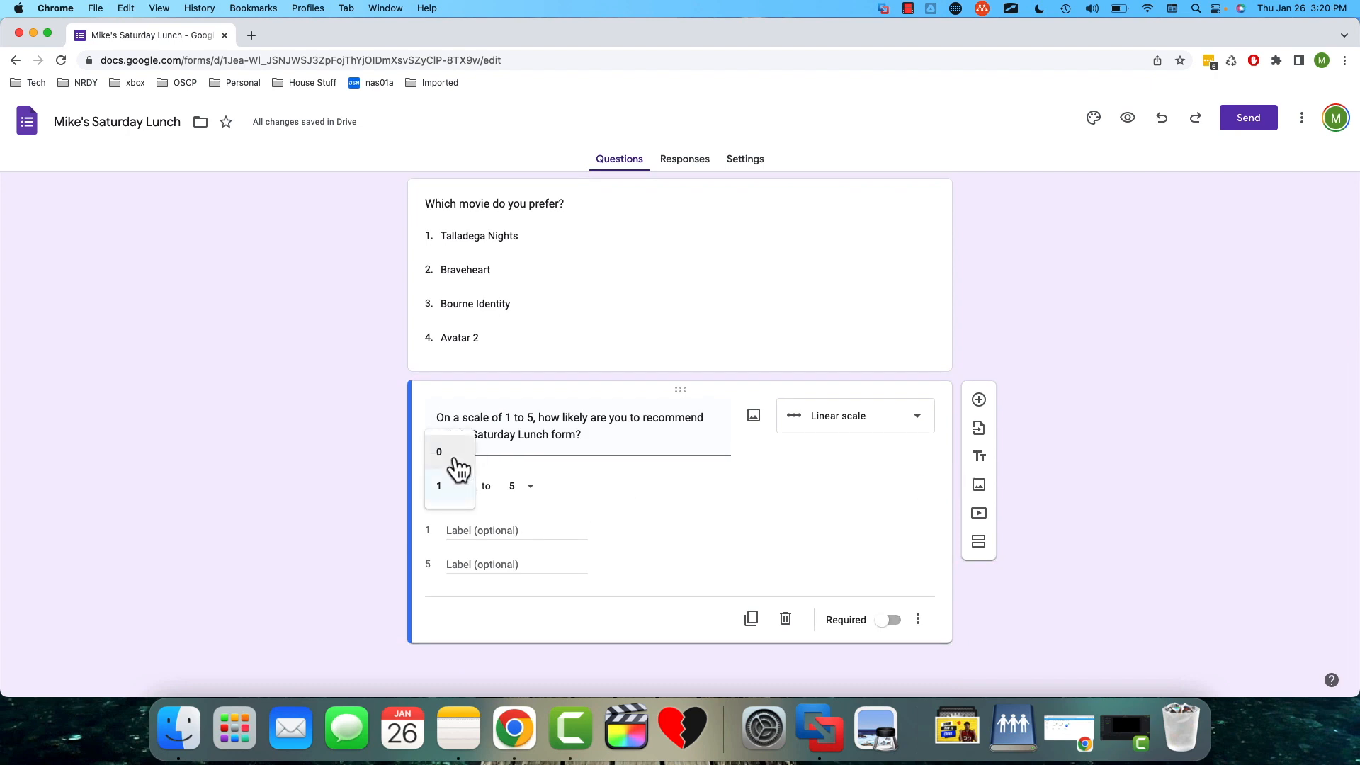
click(453, 489)
click(528, 492)
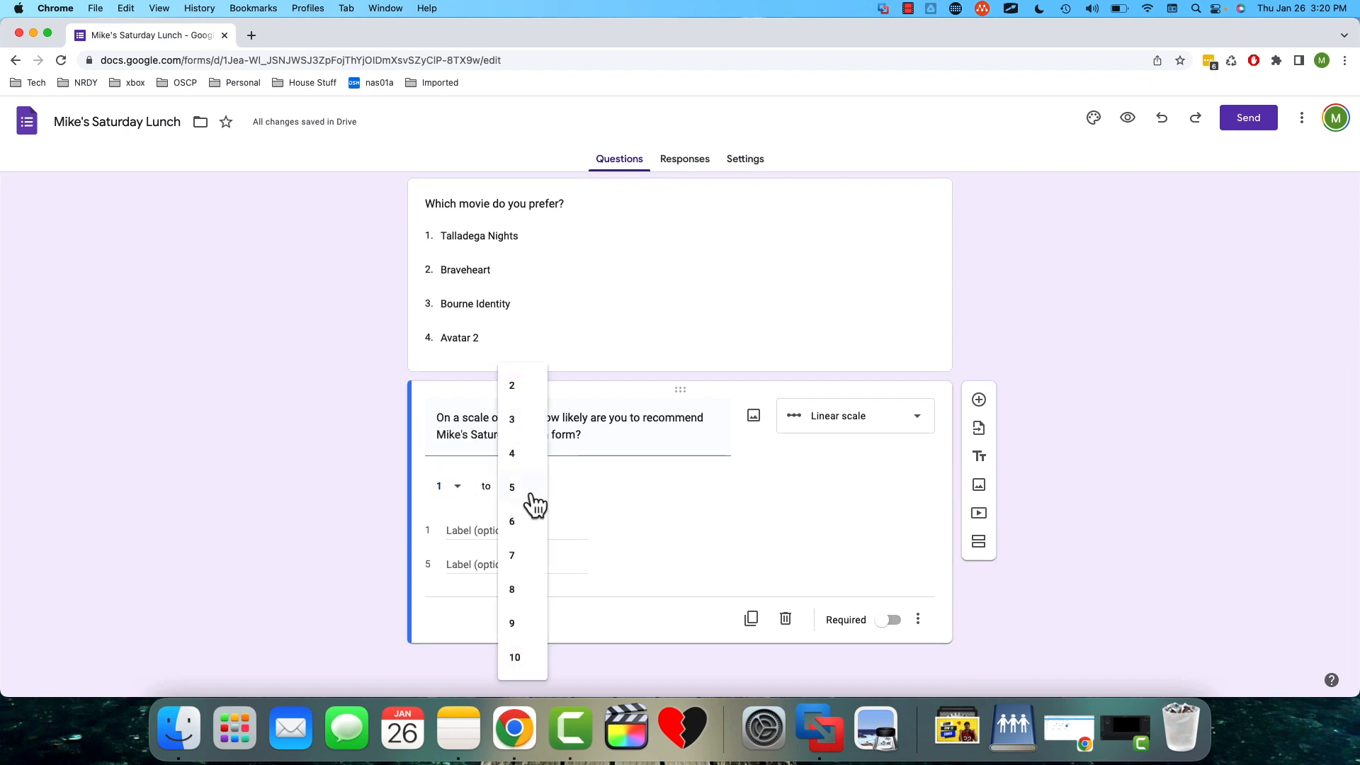
click(583, 498)
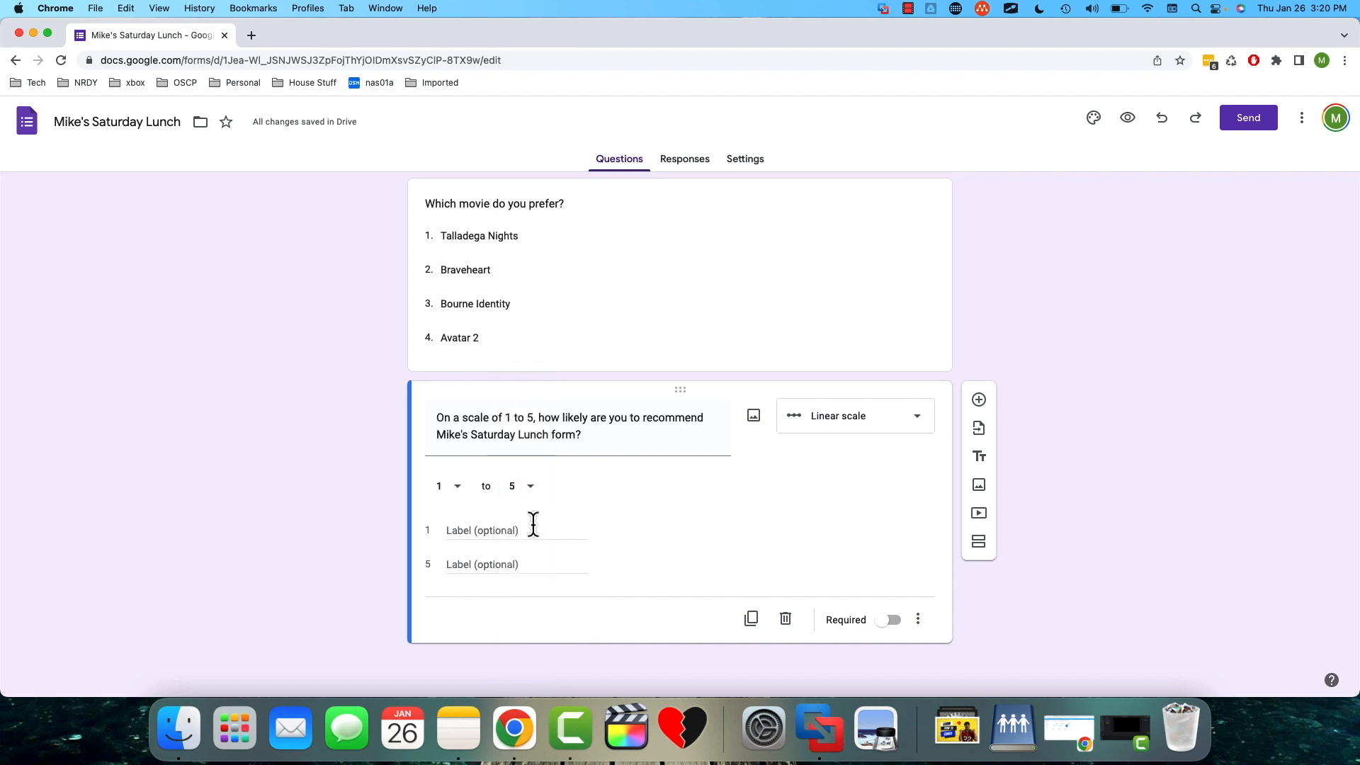
- Label the scale's 1 as "Not likely" and its 5 as "Extremely likely"
click(492, 533)
text(Not likely)
click(544, 563)
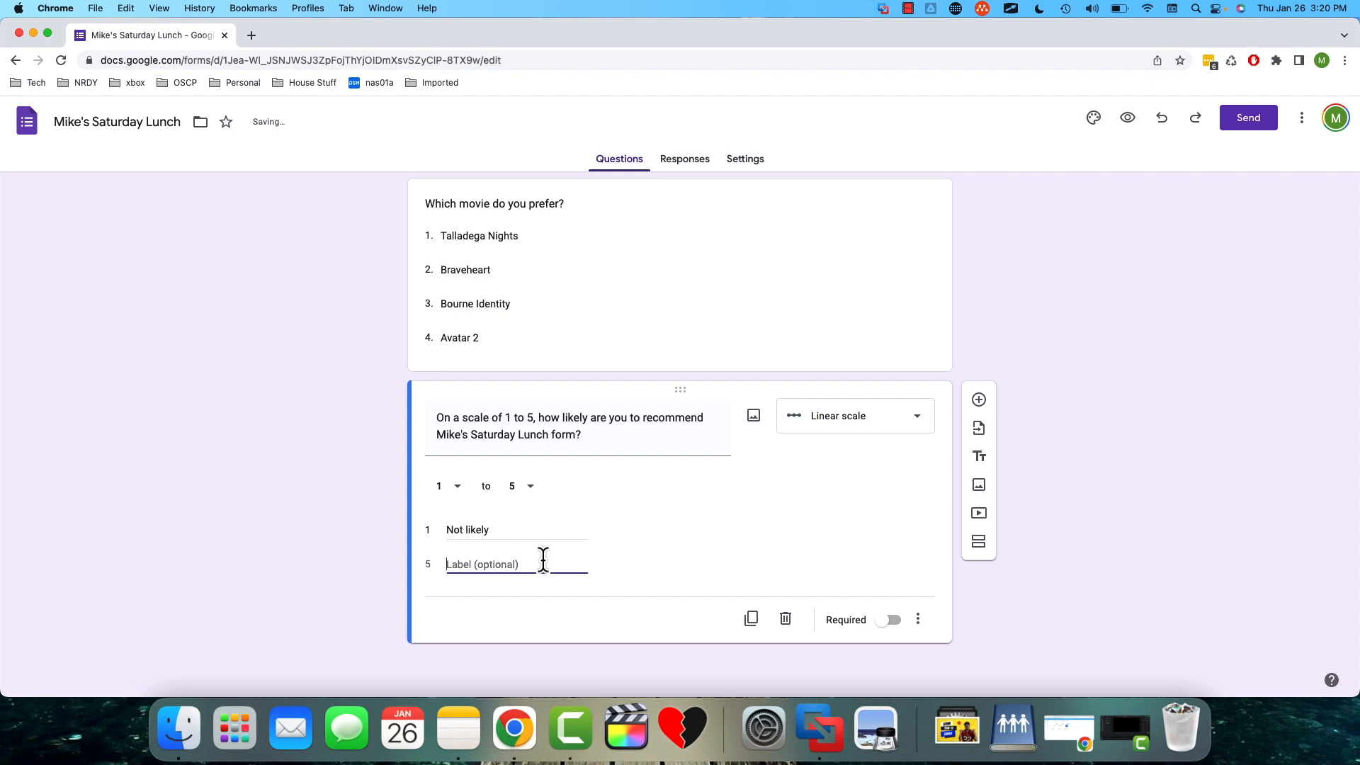
text(Extremely likely)
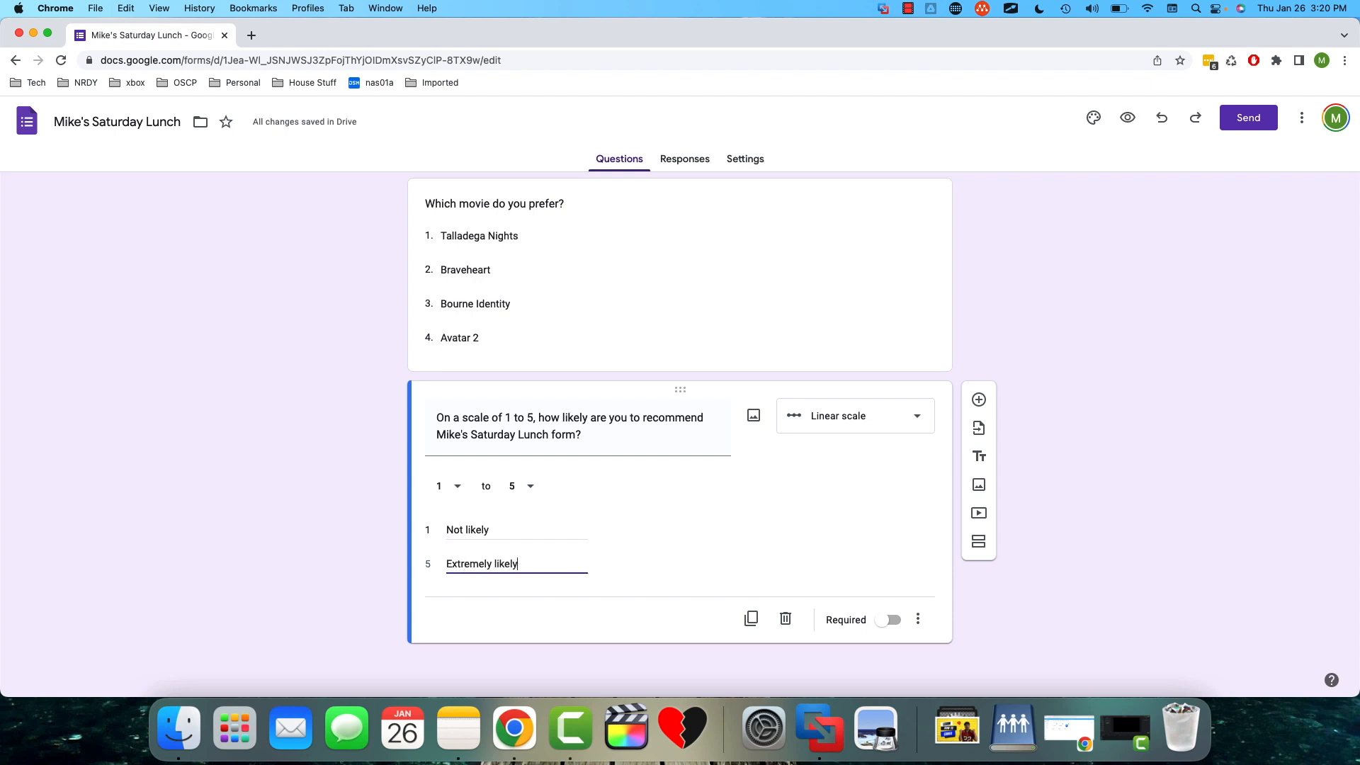
click(955, 571)
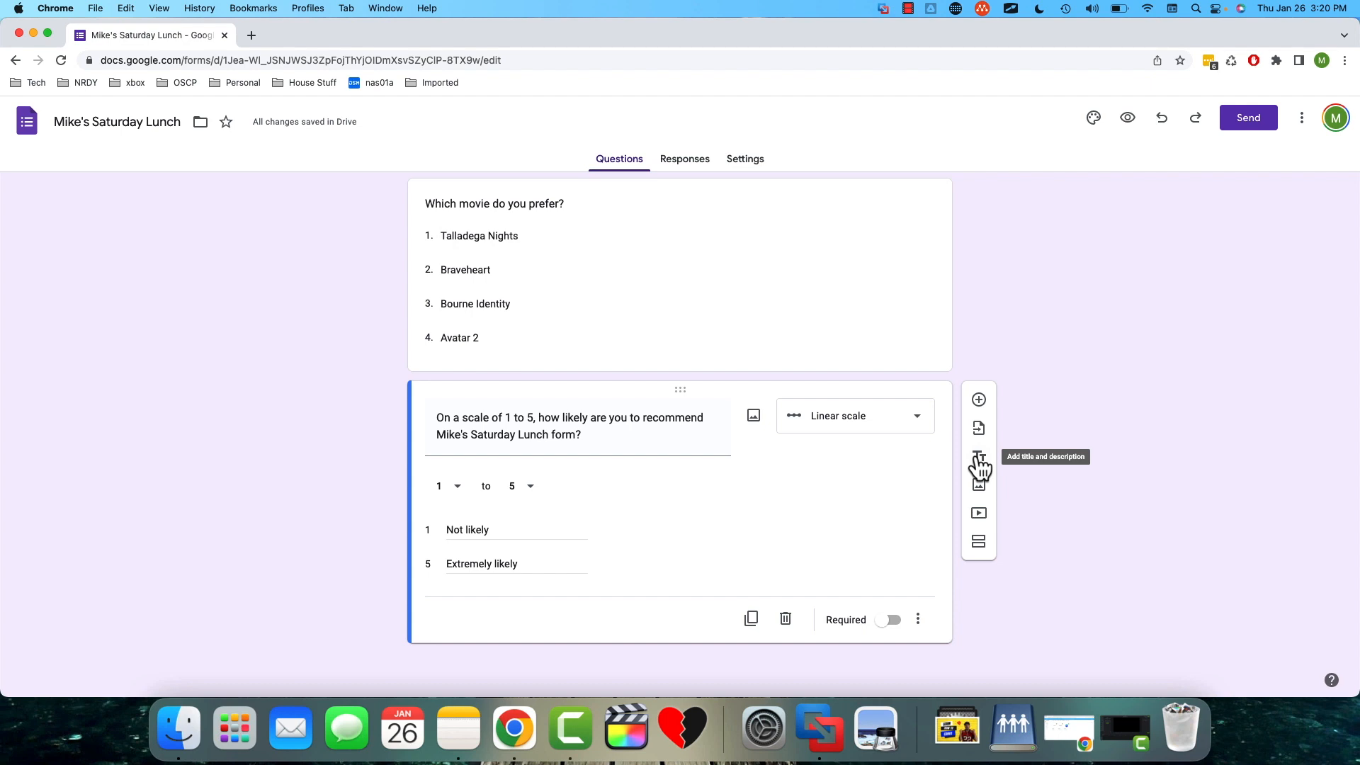
- Add a title and description block below the scale question, titled "Thanks for filling my form out!" in bold
click(980, 463)
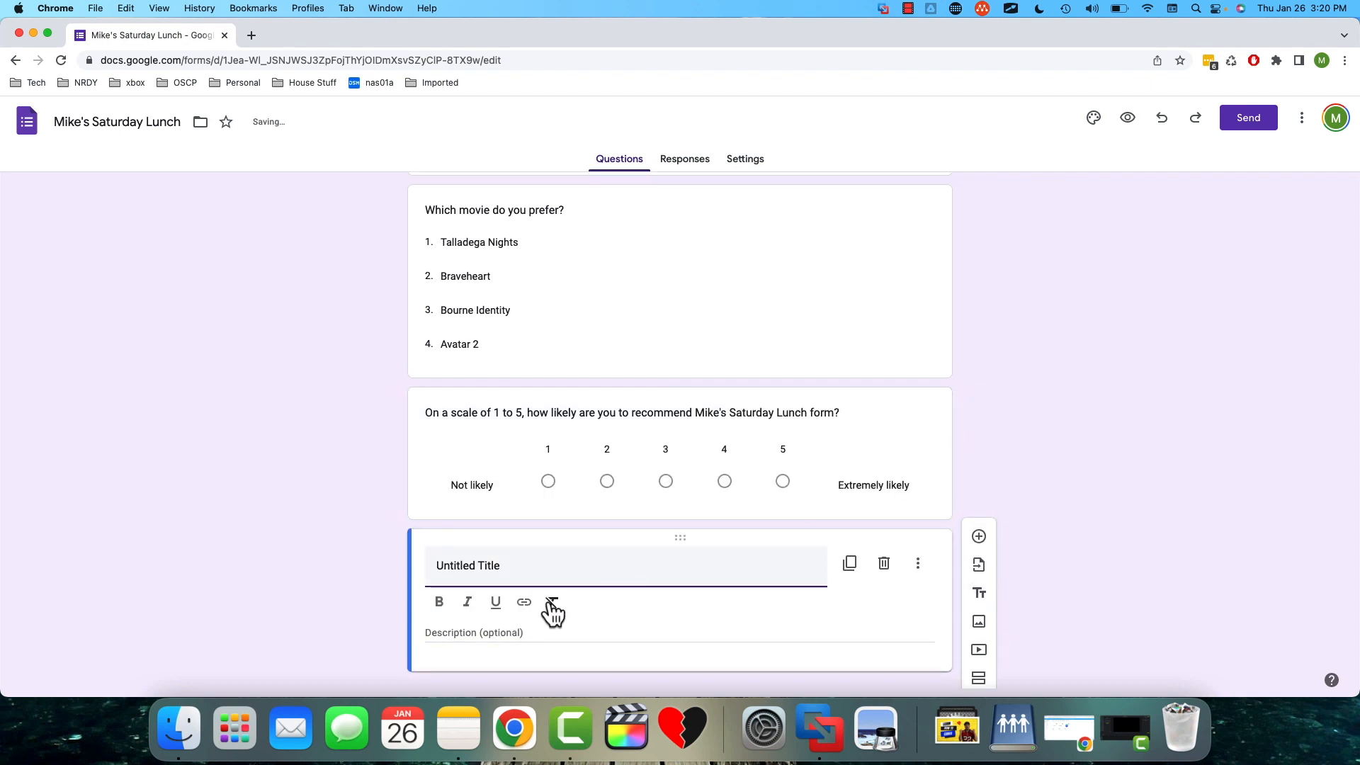
text(Than)
key(super+a)
text(Than)
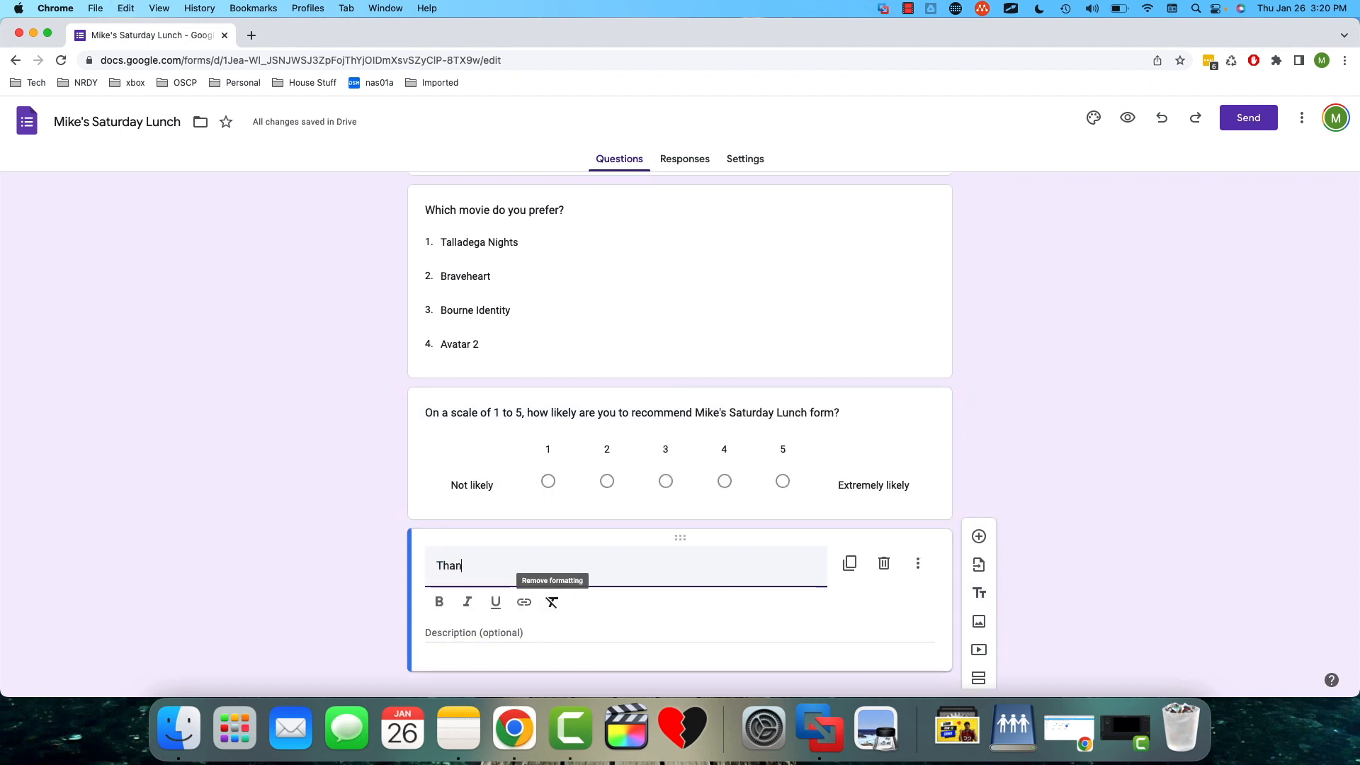
text(ks for filling my form out!)
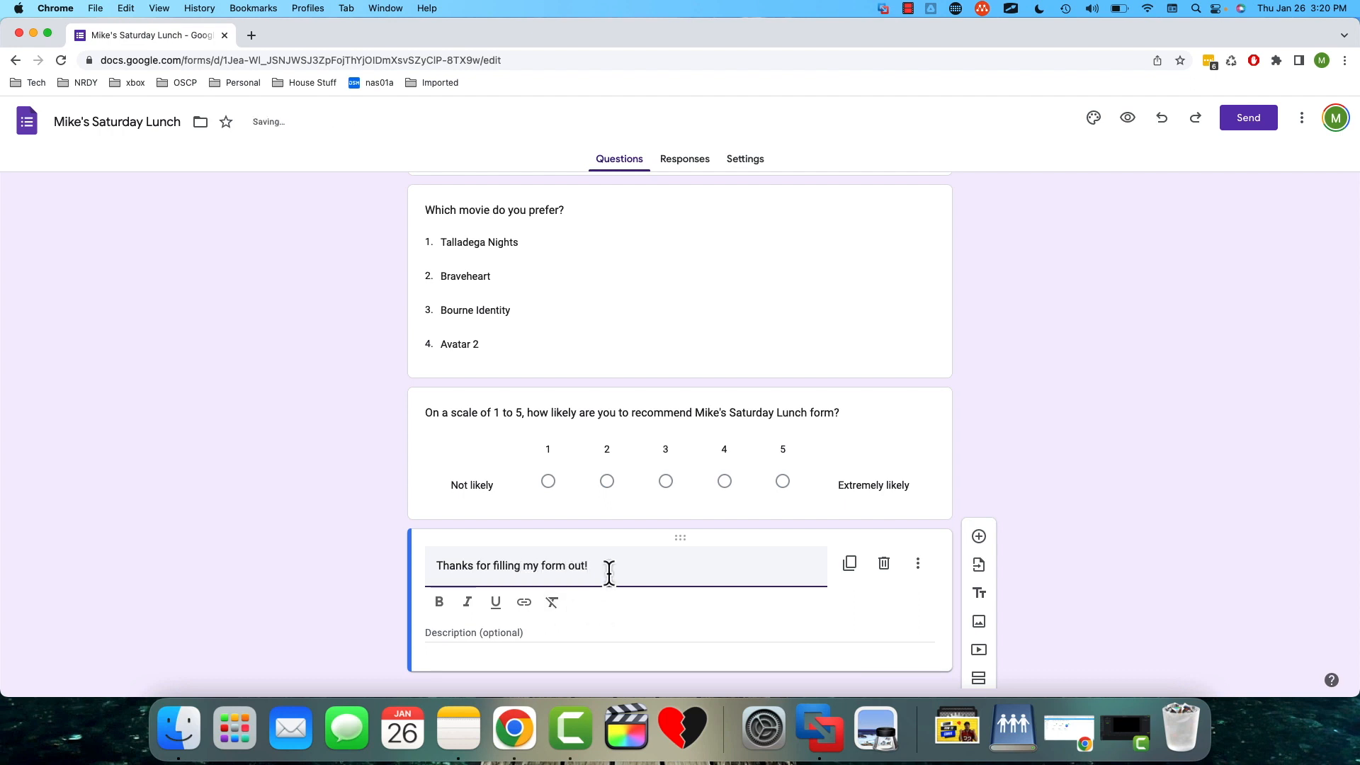
triple_click(440, 566)
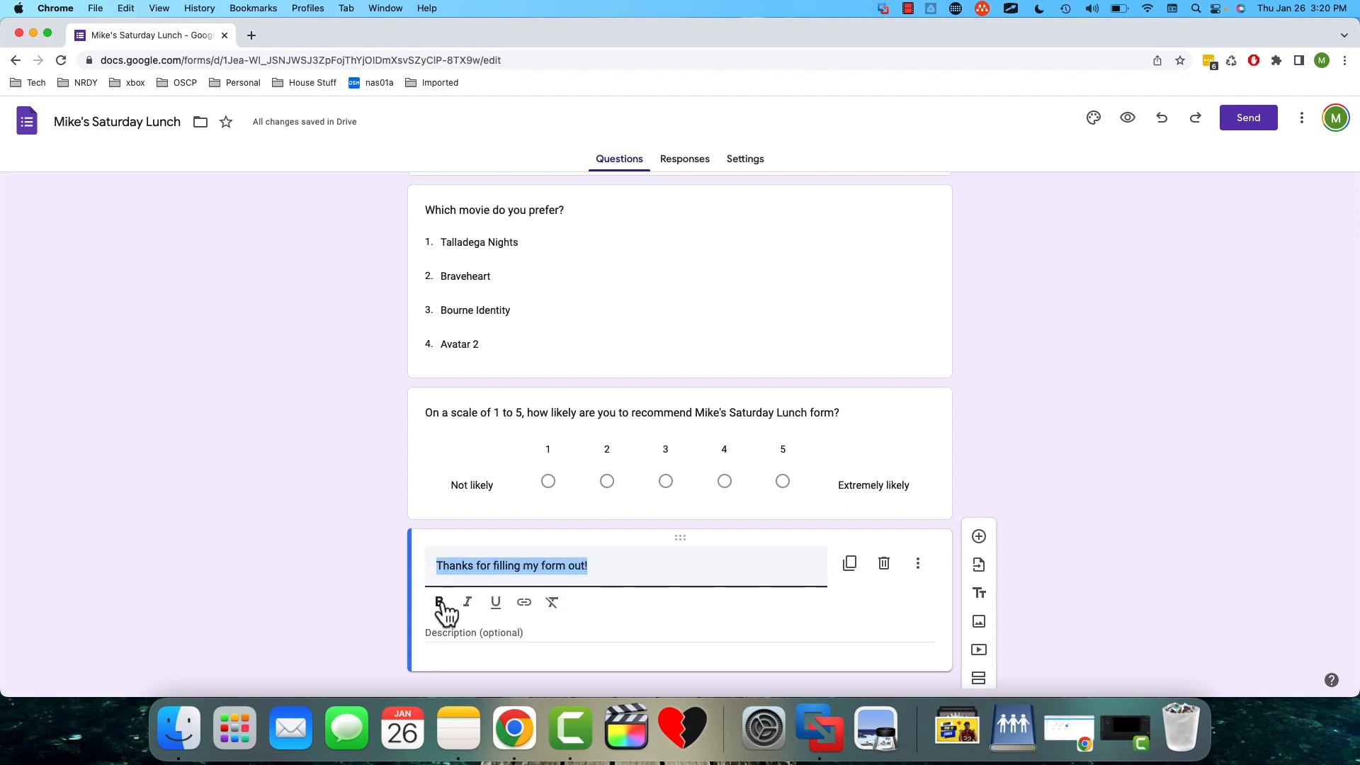
click(440, 602)
click(1036, 605)
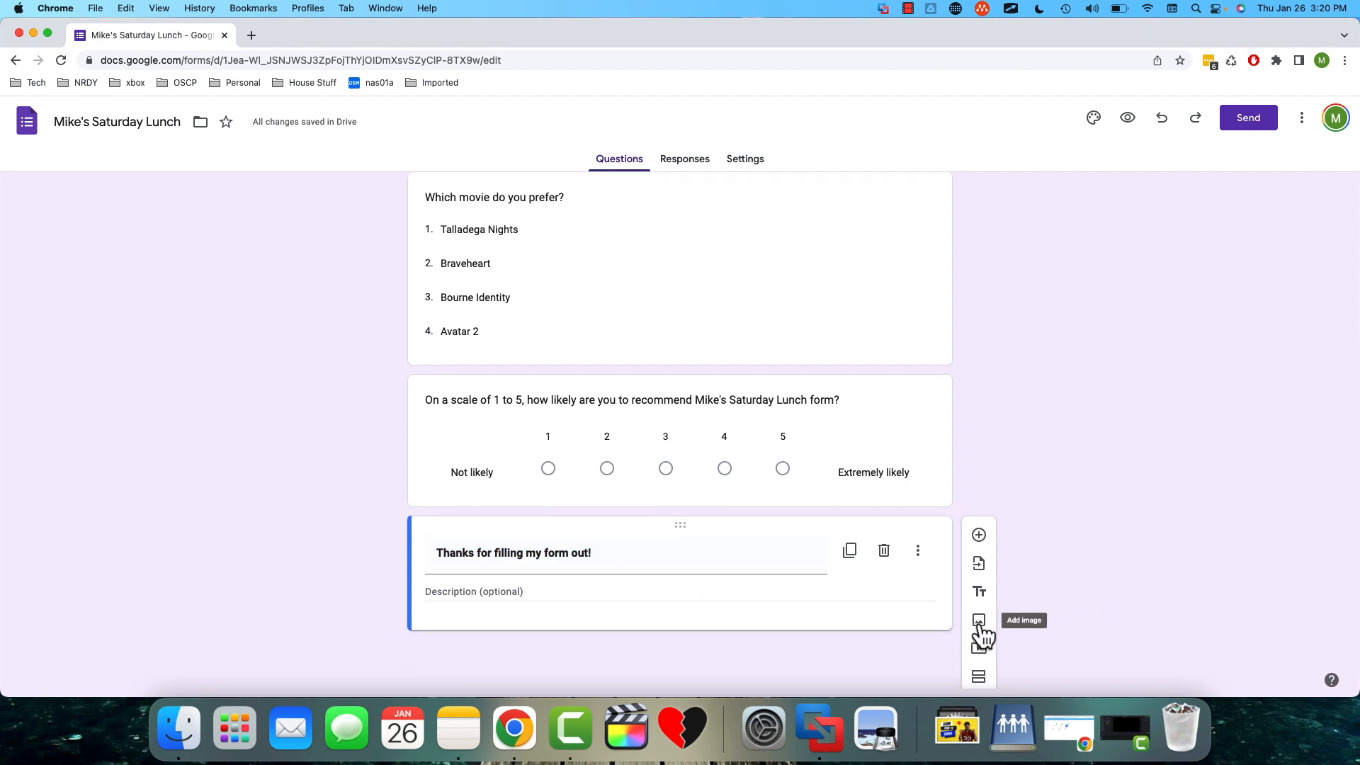
- Add a second section after the thank-you block and title it "Who will you be bringing with you?"
click(979, 679)
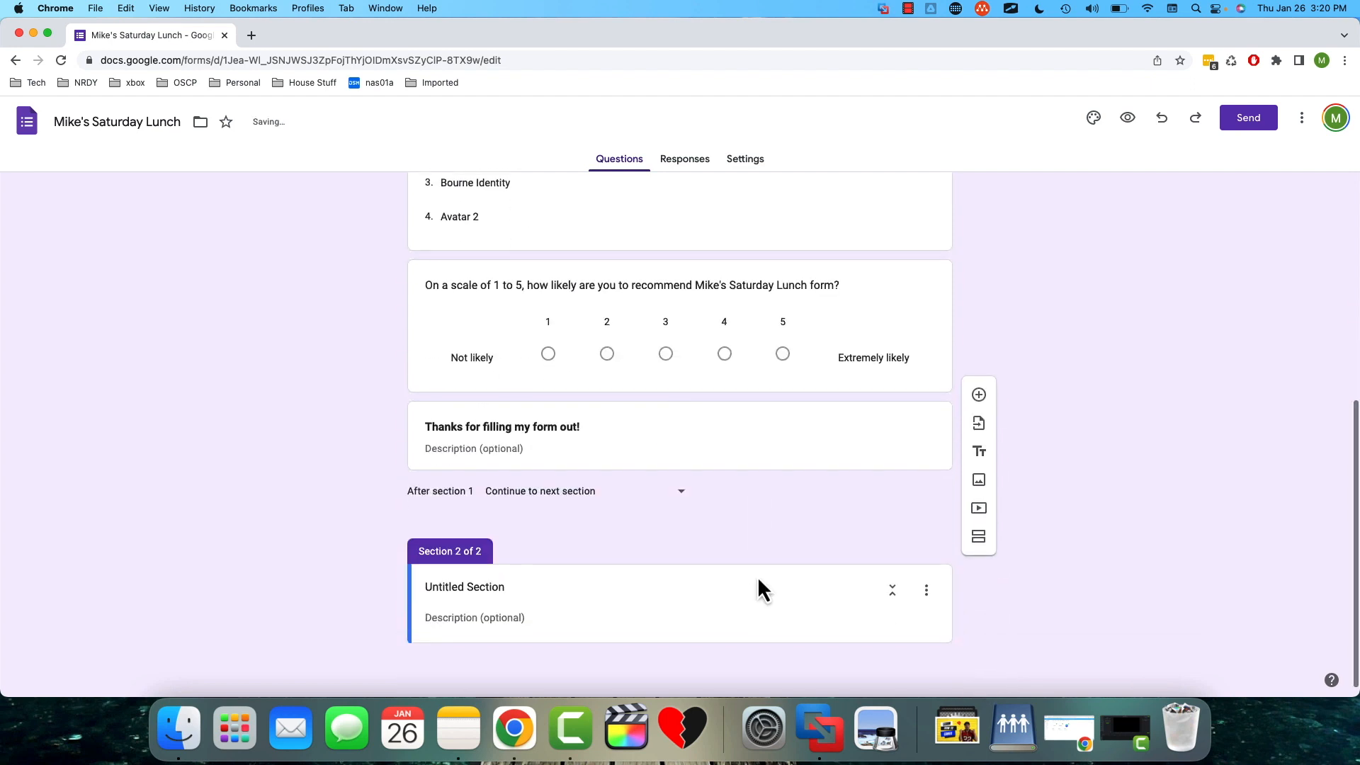
click(467, 587)
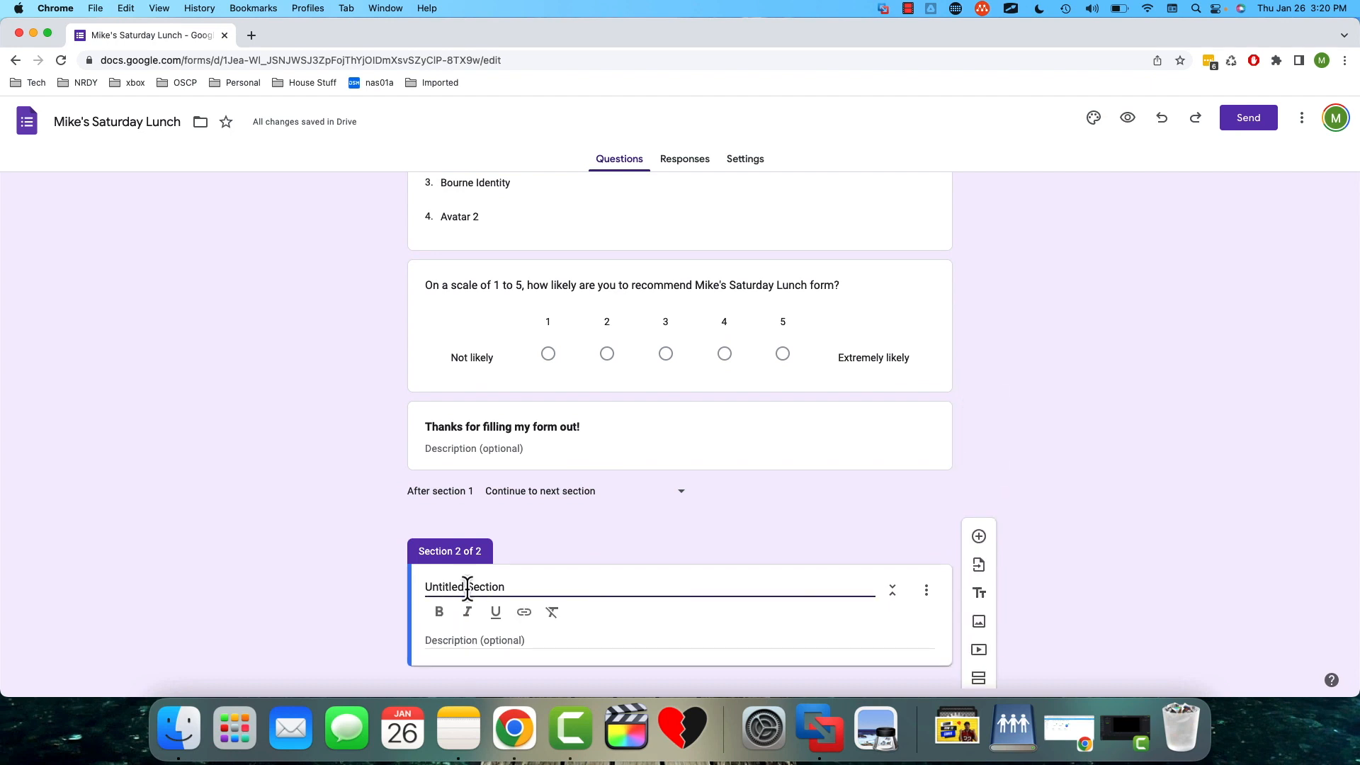
key(super+a)
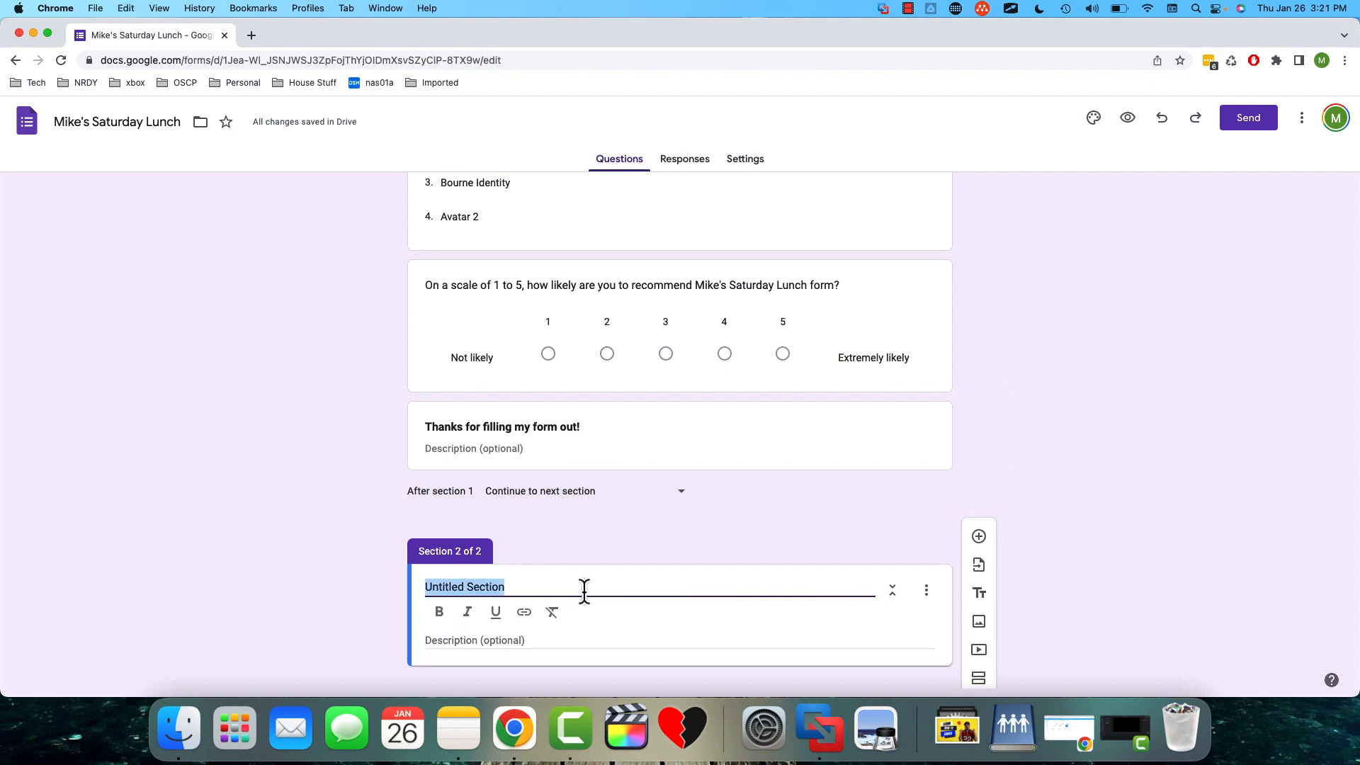
text(Who wi)
text(ll you be br)
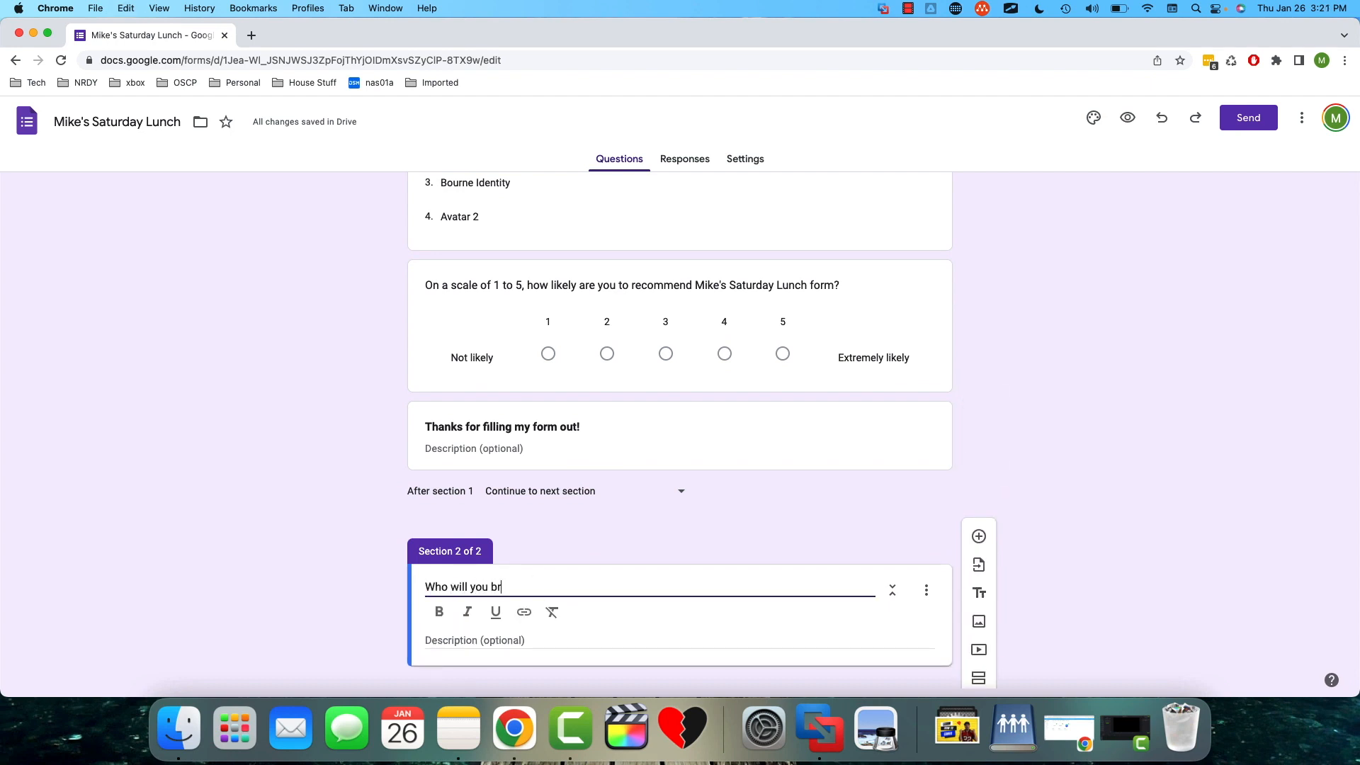
text(inging with you?)
- Add a blank question to the second section and retitle the section "About you"
click(979, 528)
click(566, 462)
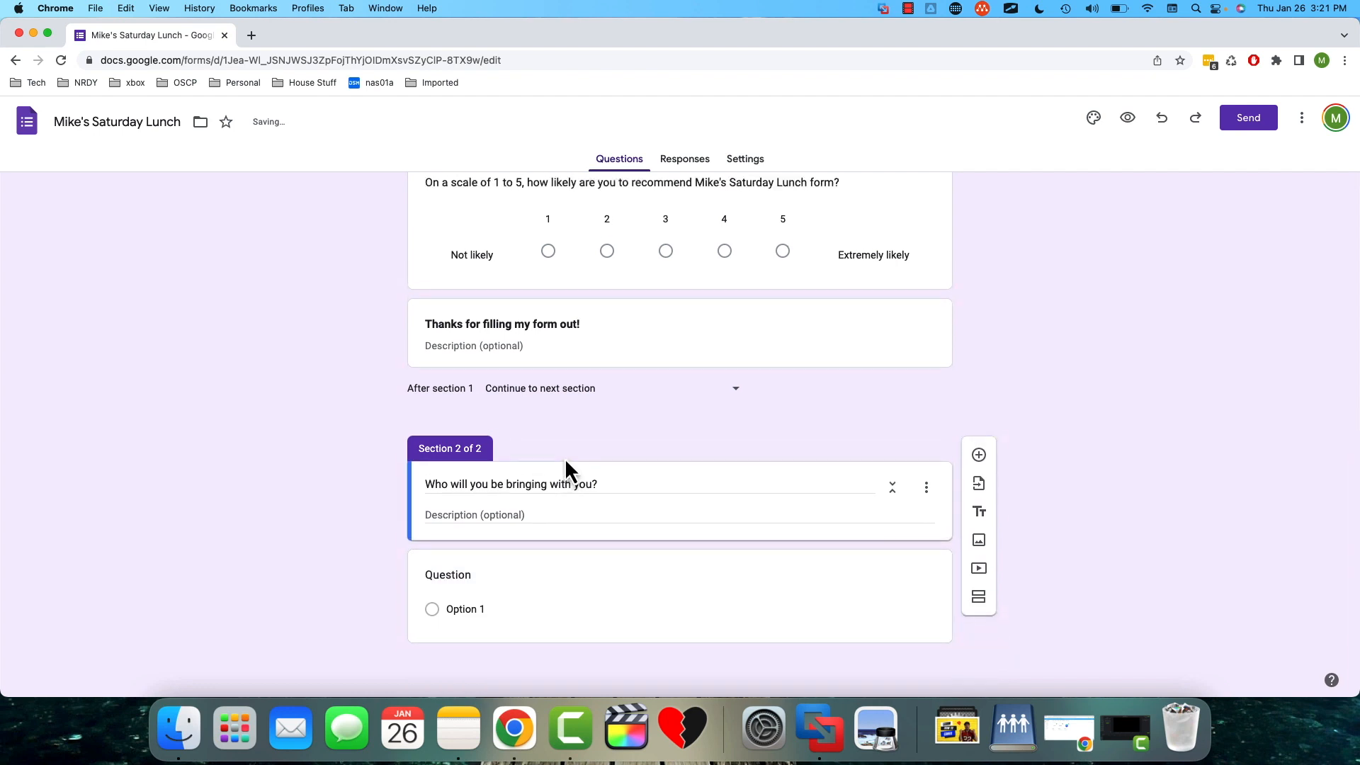
triple_click(559, 481)
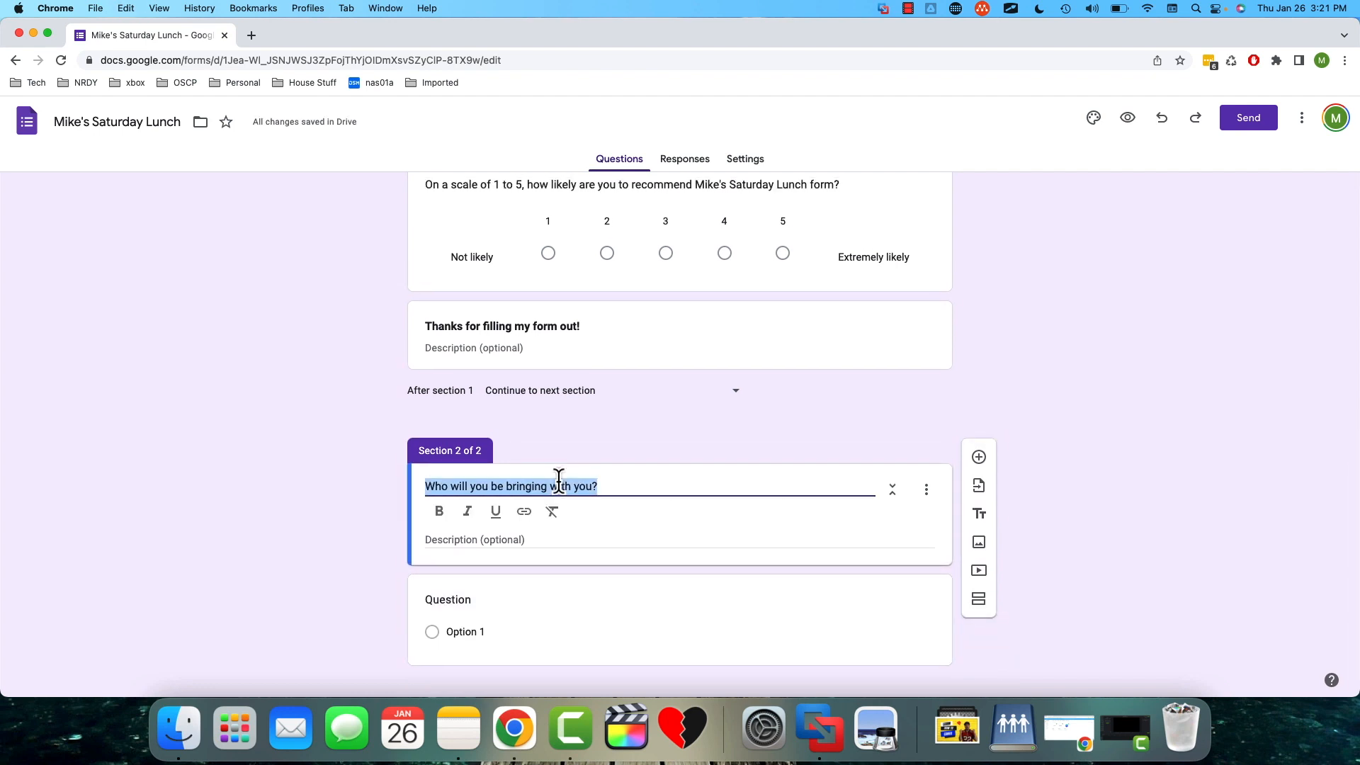
text(About you)
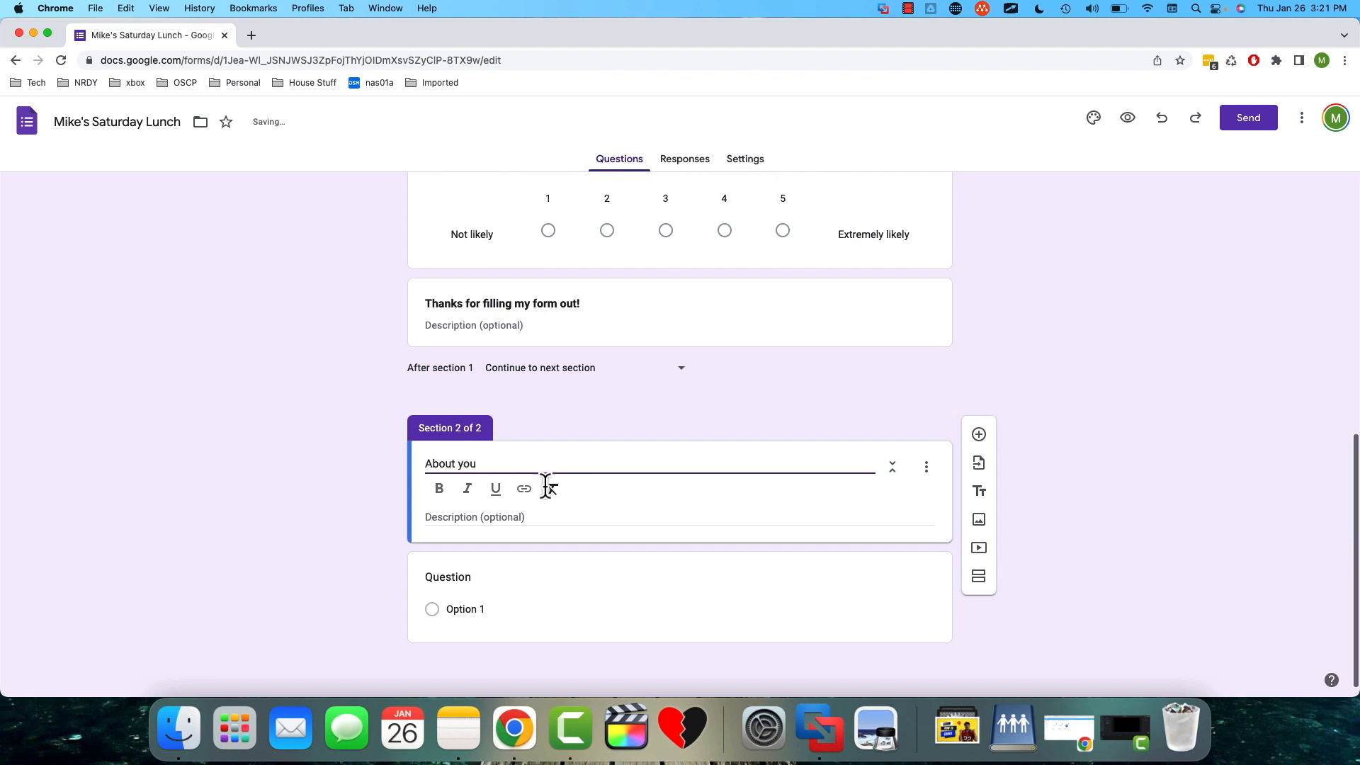
- Enter "Who are you bringing with you?" as the blank question in the second section and set its type to Short answer
click(460, 577)
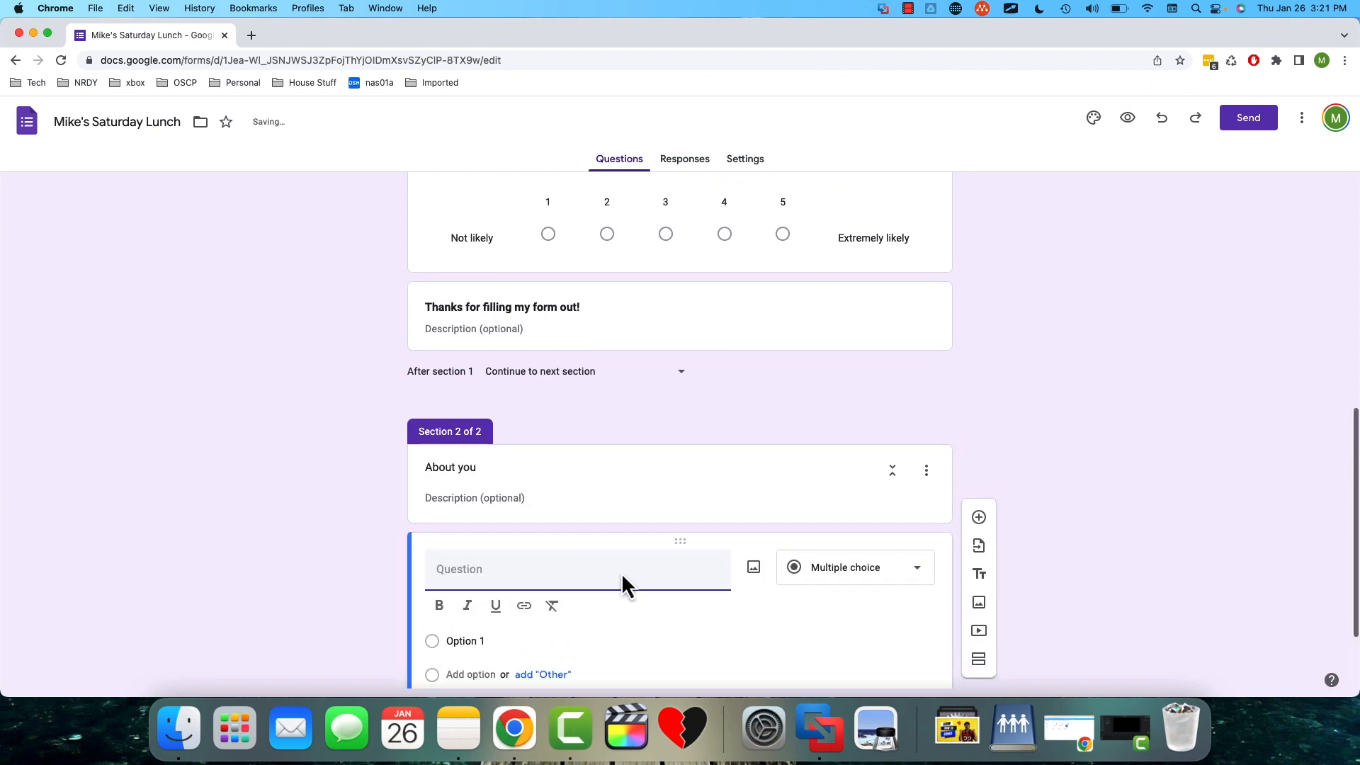
text(Who )
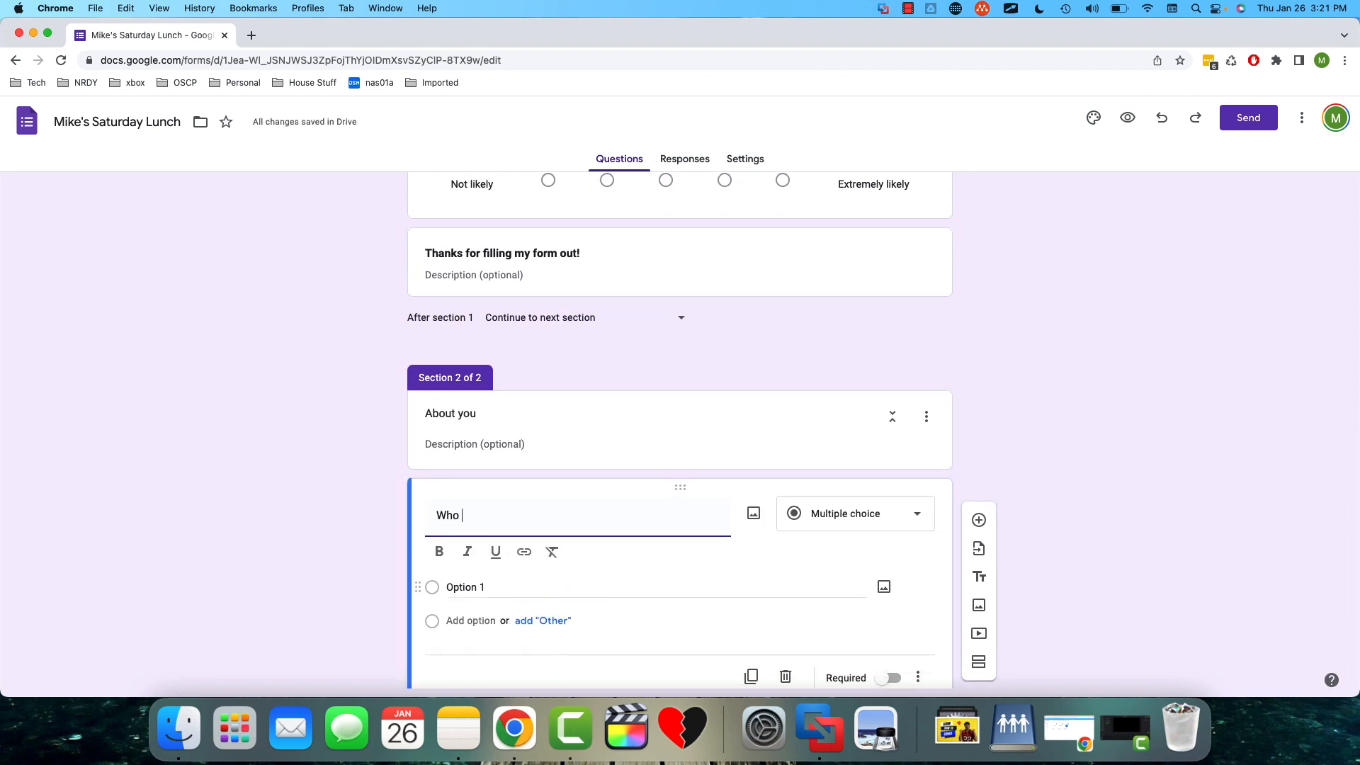
text(are you bringing with you?)
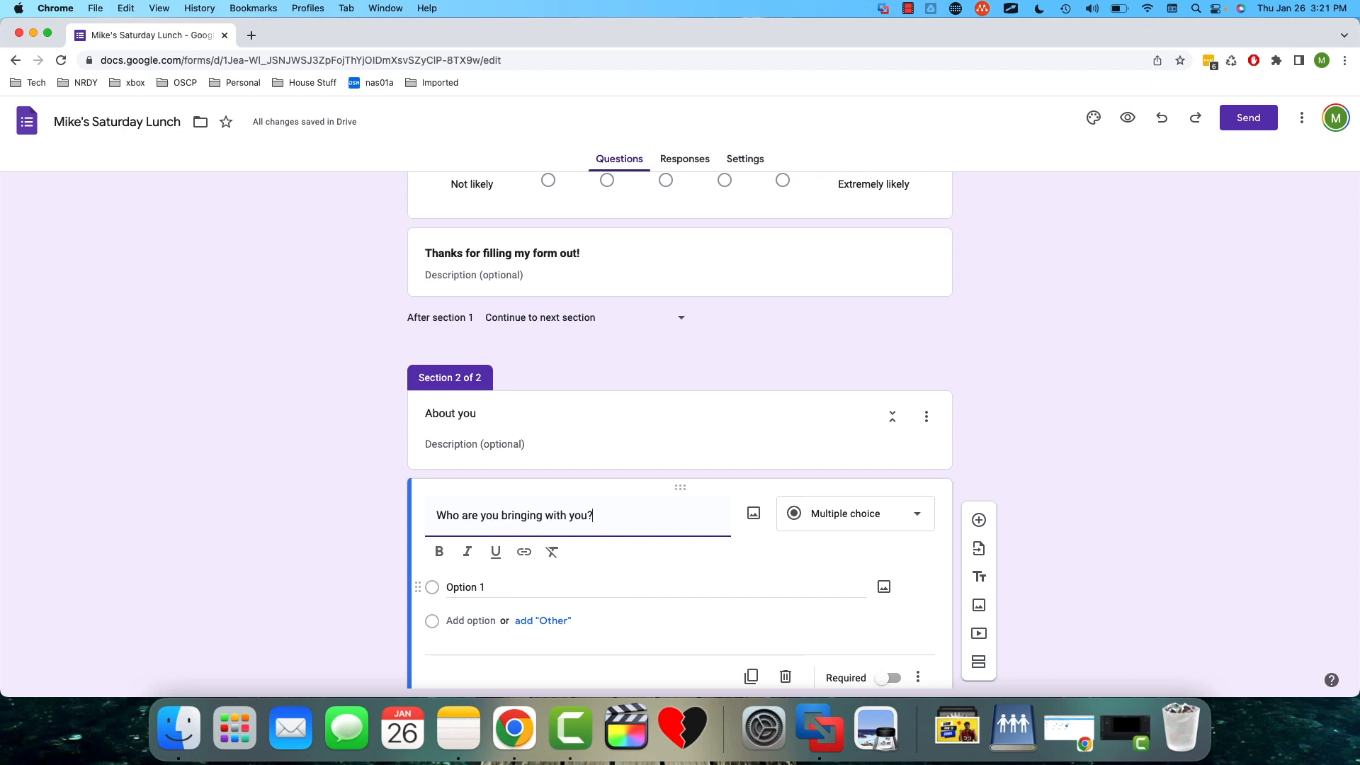
click(917, 516)
click(840, 280)
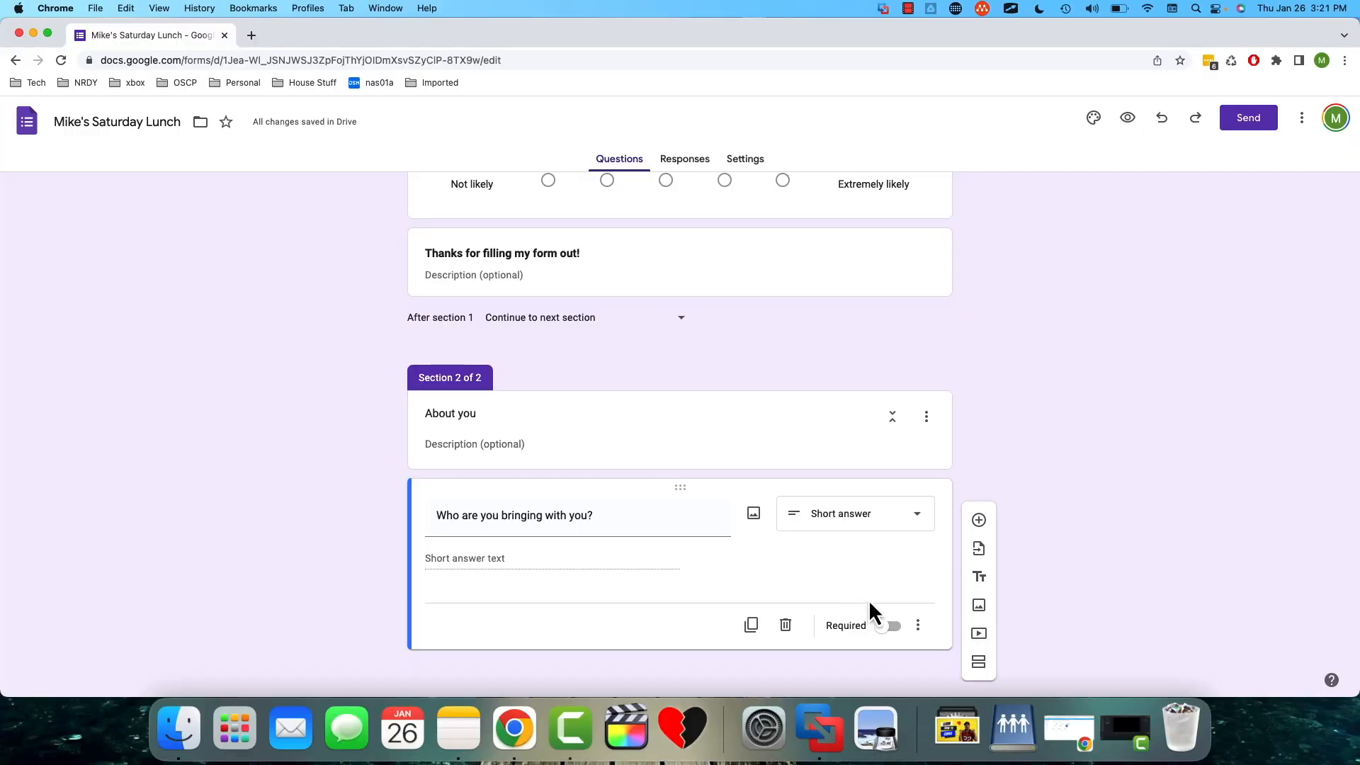
- Add response validation to the guest question, using the Text type with the Doesn't contain condition and a guest's first name
scroll(920, 632, down, 1)
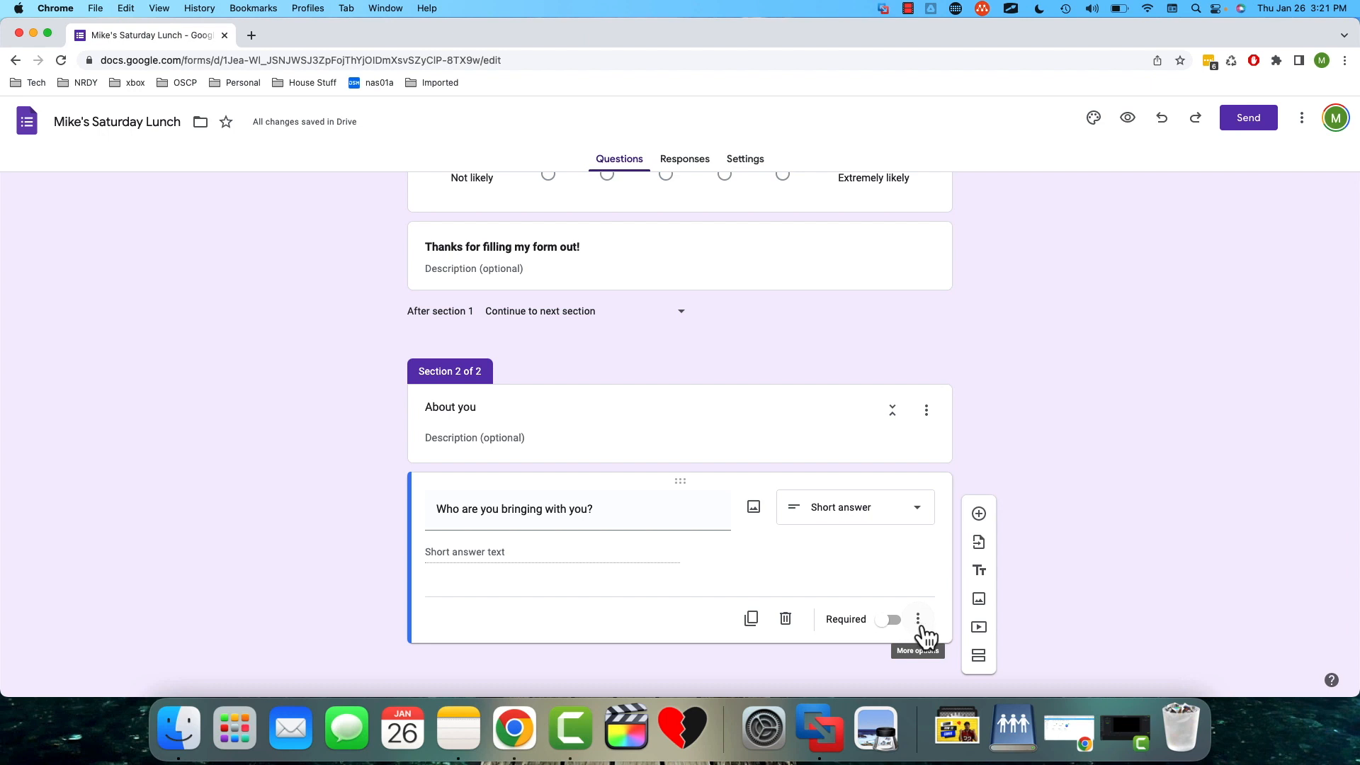
click(919, 622)
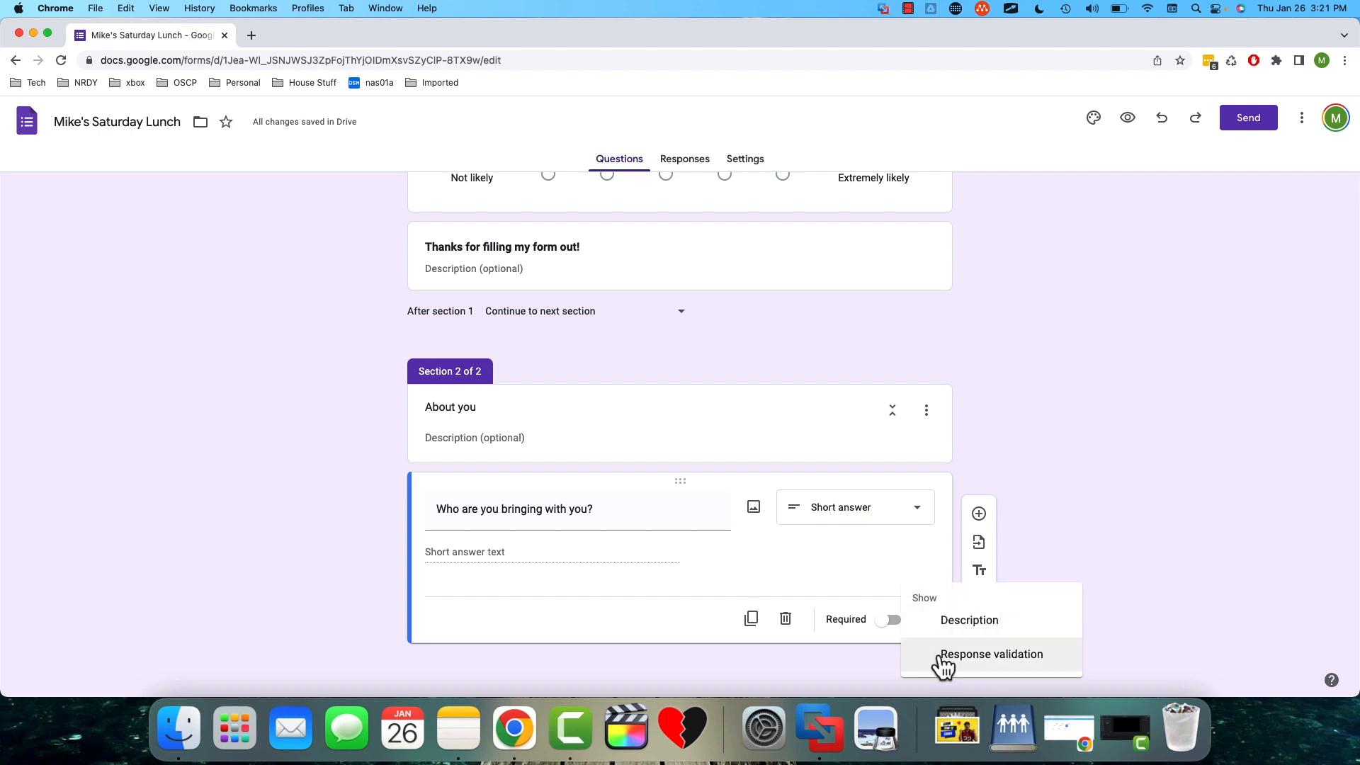
click(946, 656)
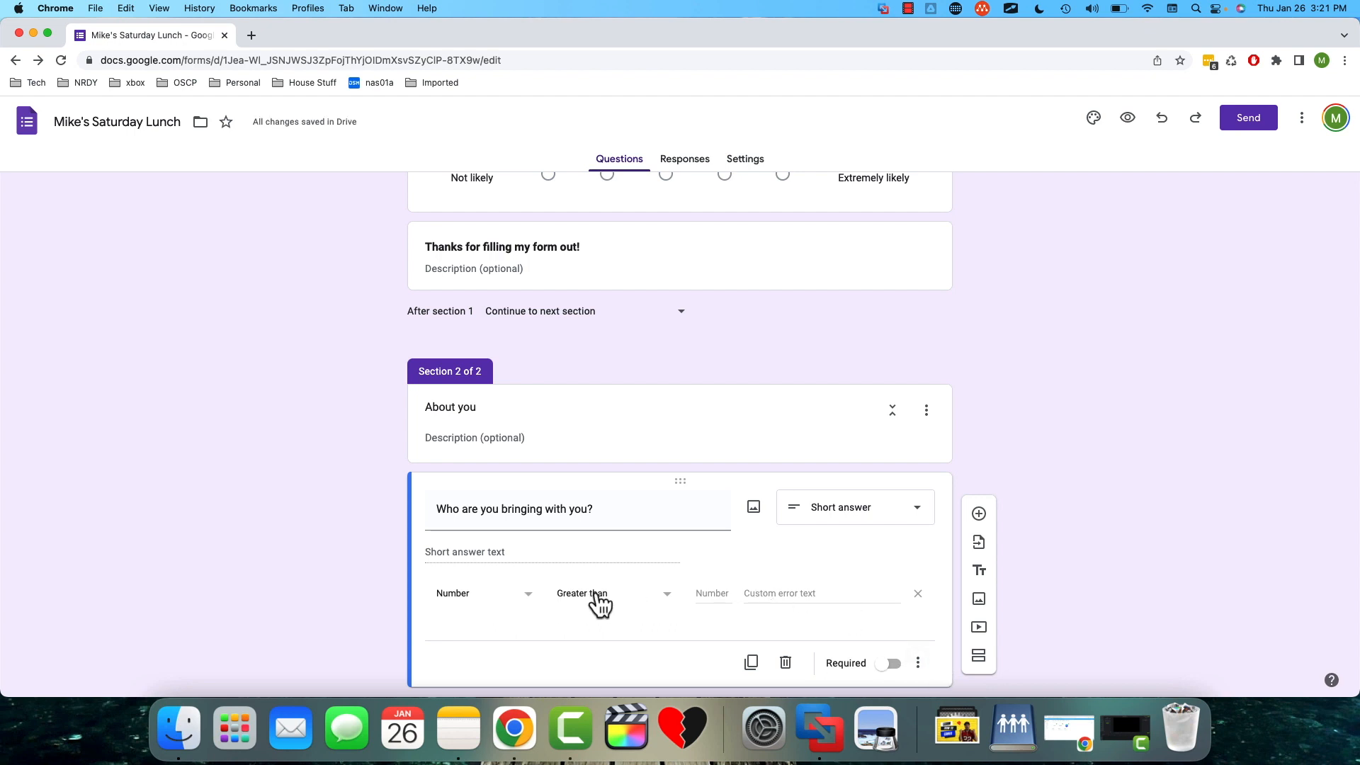
click(643, 604)
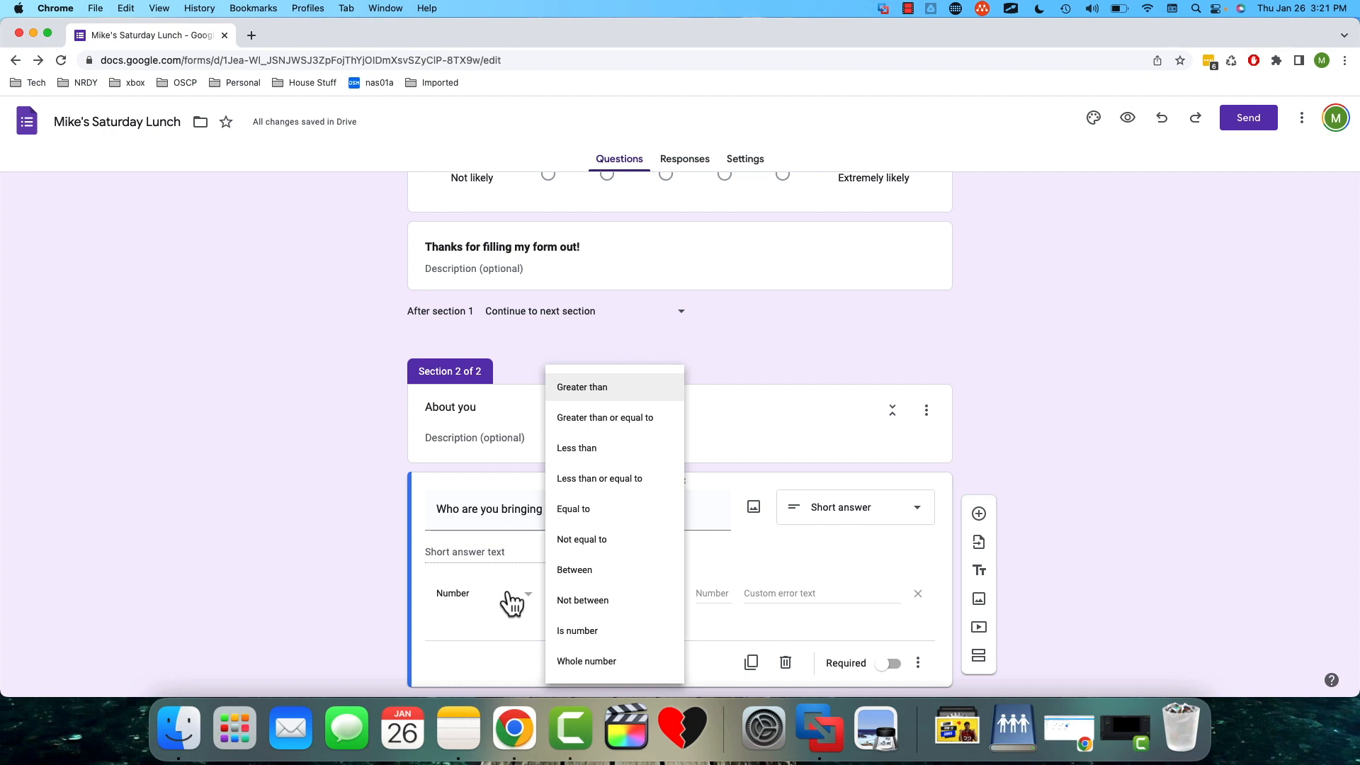
click(476, 600)
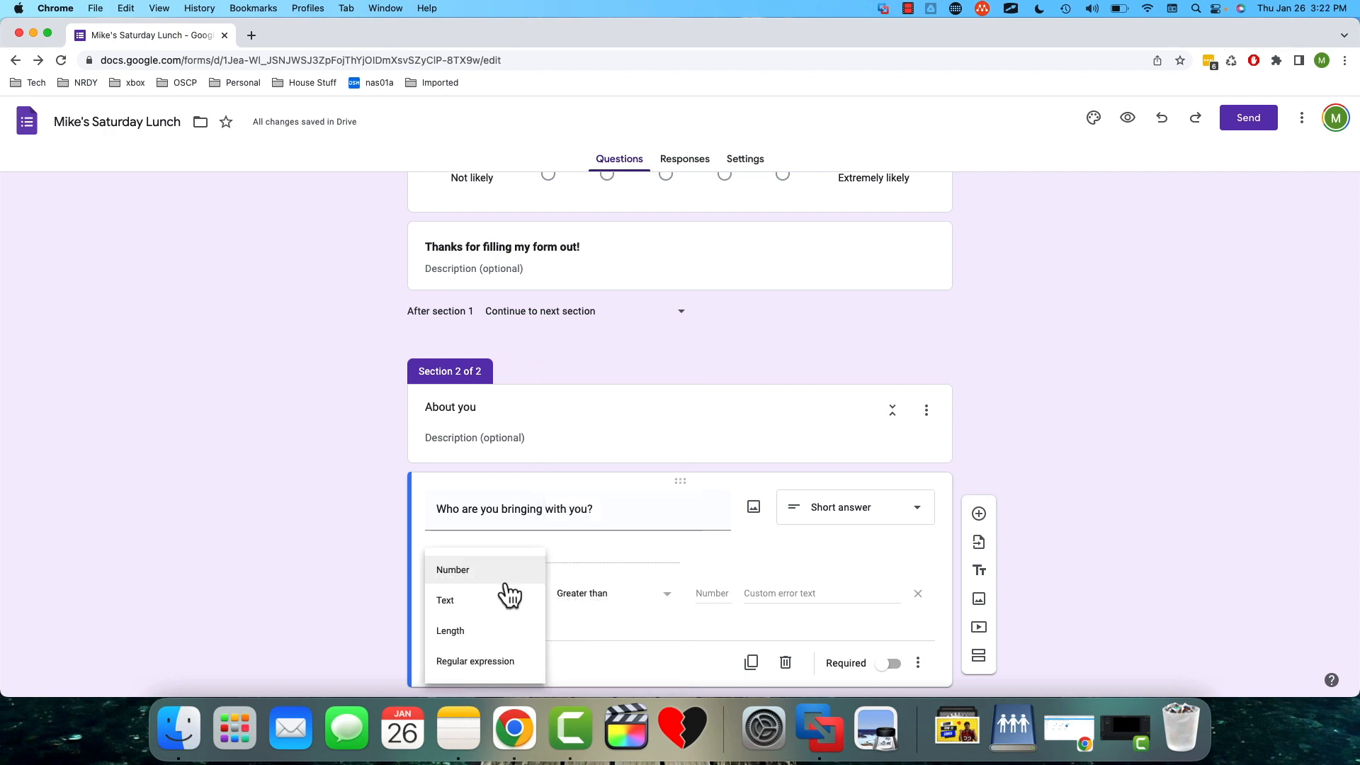
click(492, 602)
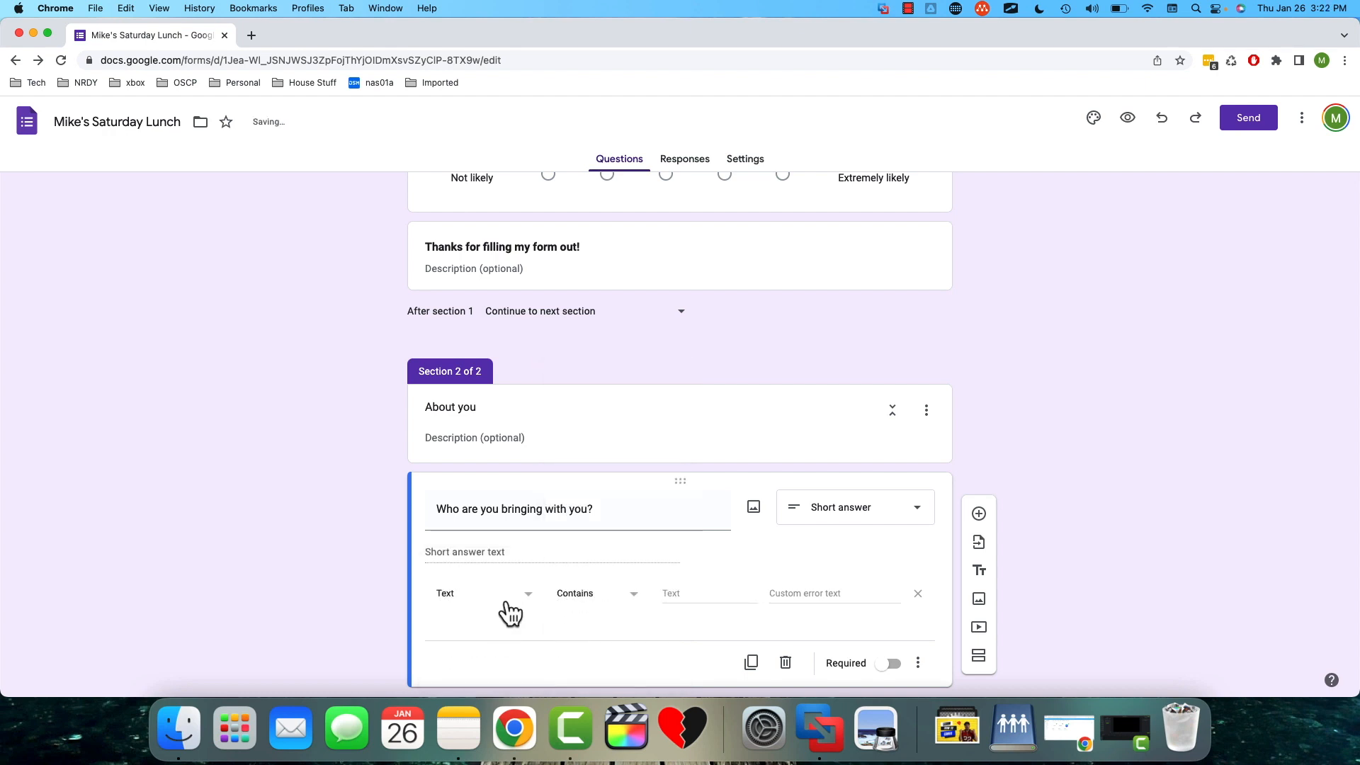
click(633, 603)
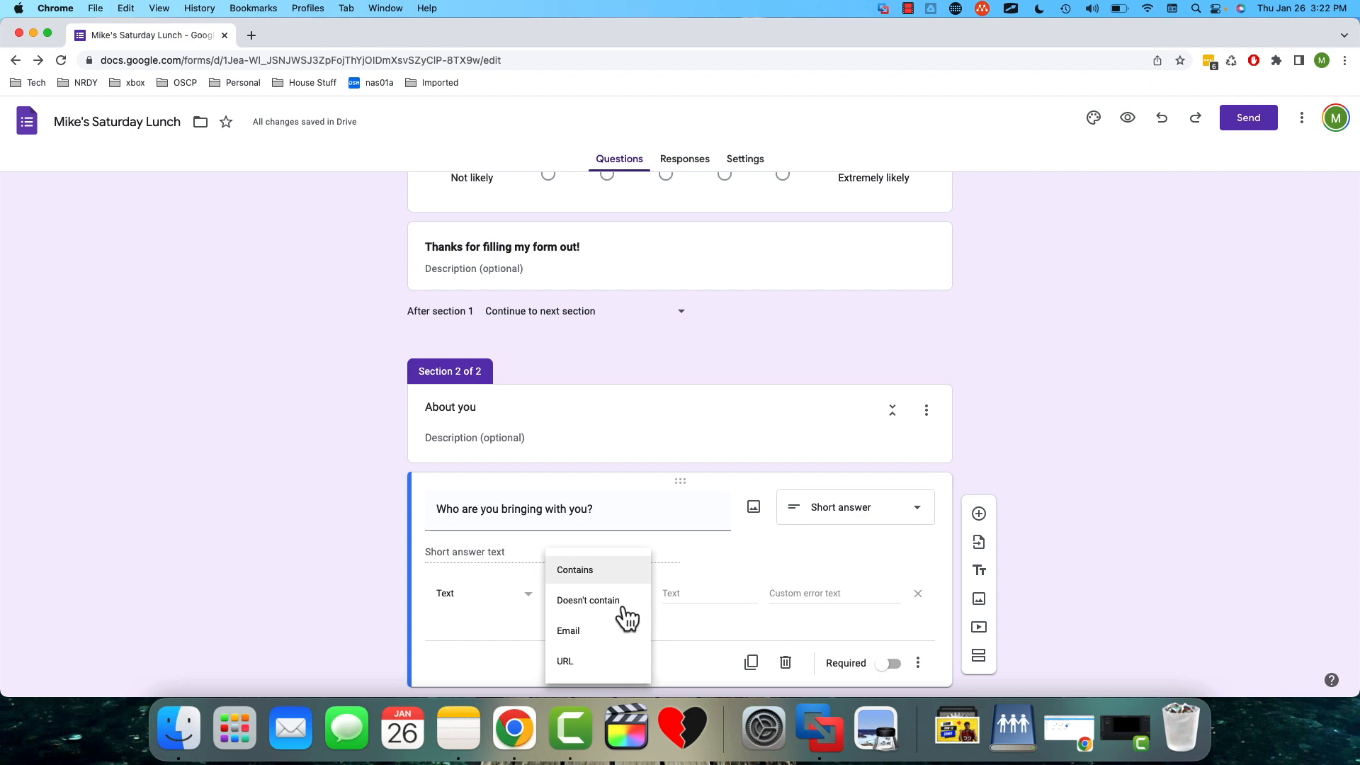
click(636, 603)
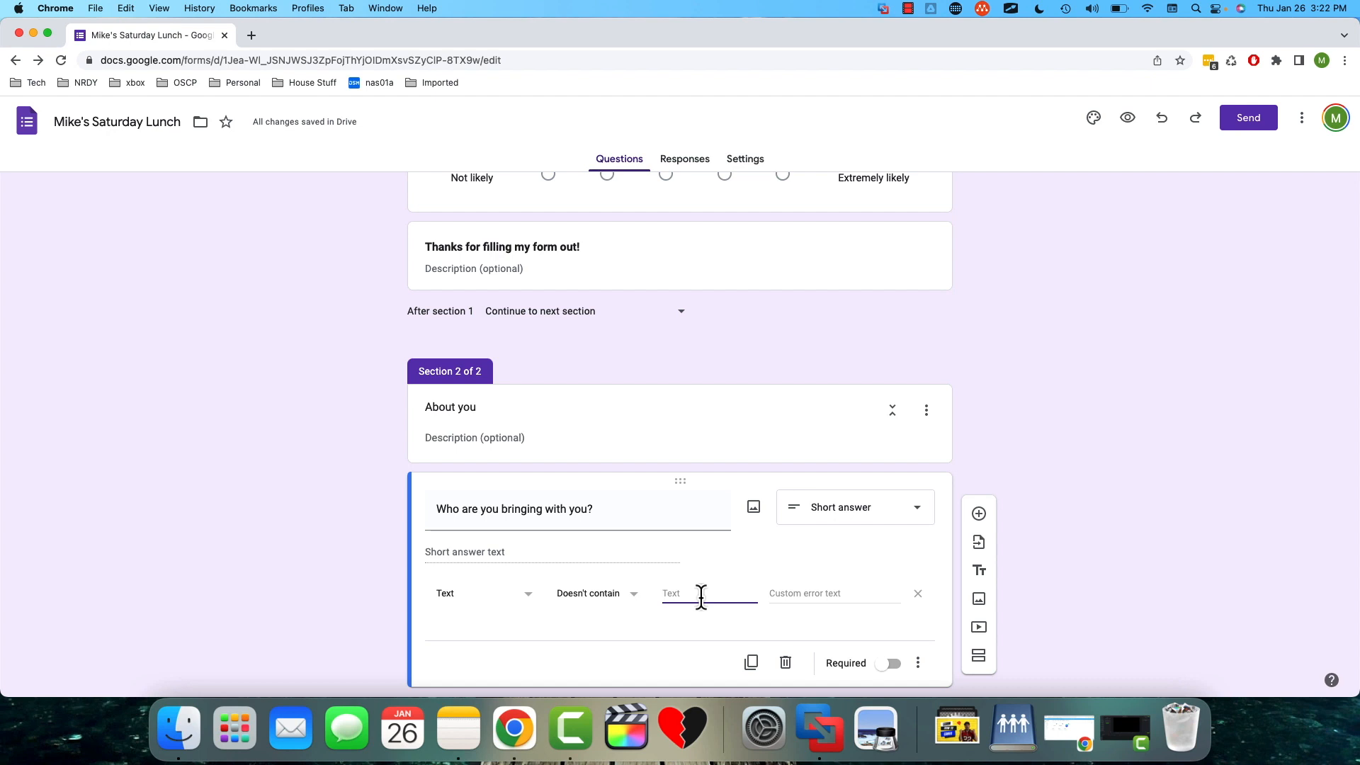
text(Ryan)
- Switch the guest question's text validation condition to Contains
click(602, 608)
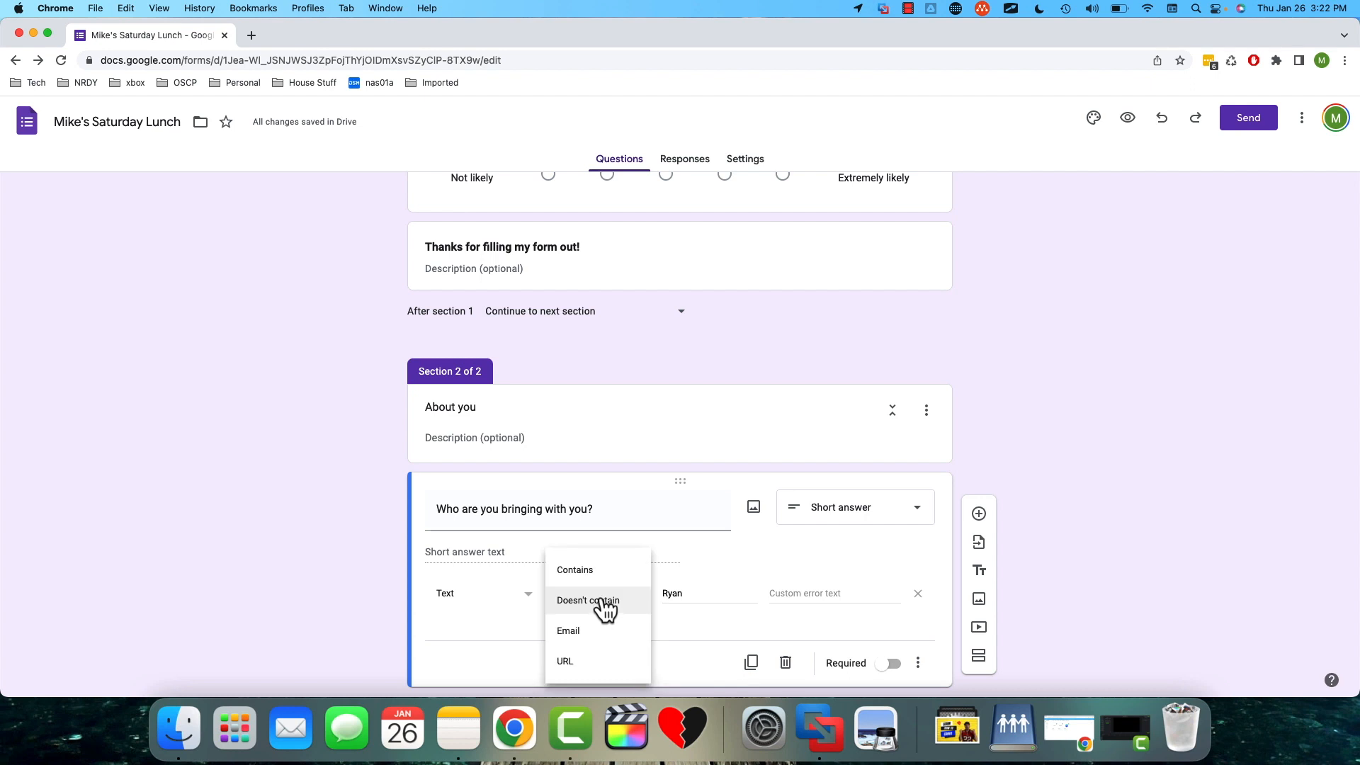
click(602, 609)
click(607, 601)
click(598, 568)
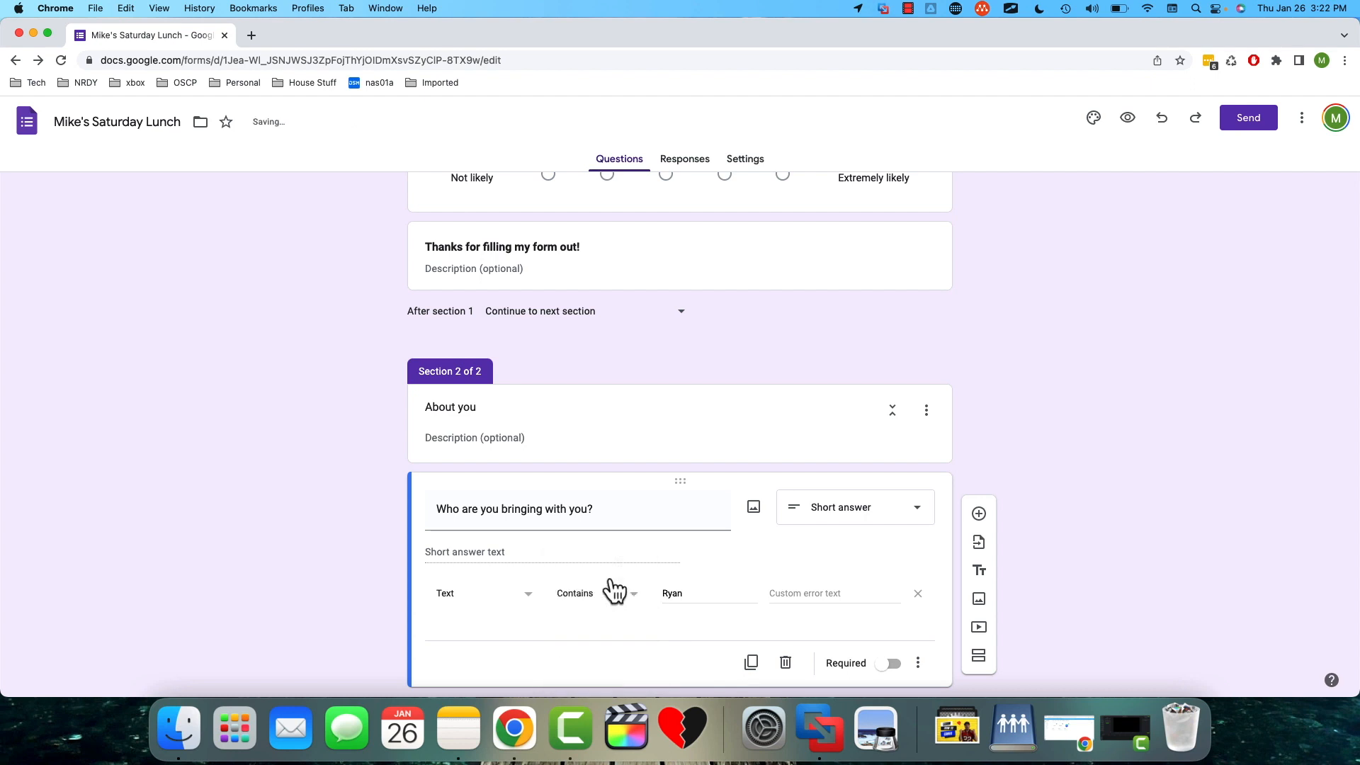
- Enter a custom error text for the validation, saying sorry, the named guest isn't allowed
click(838, 597)
text(Sorry, Ryan isn't)
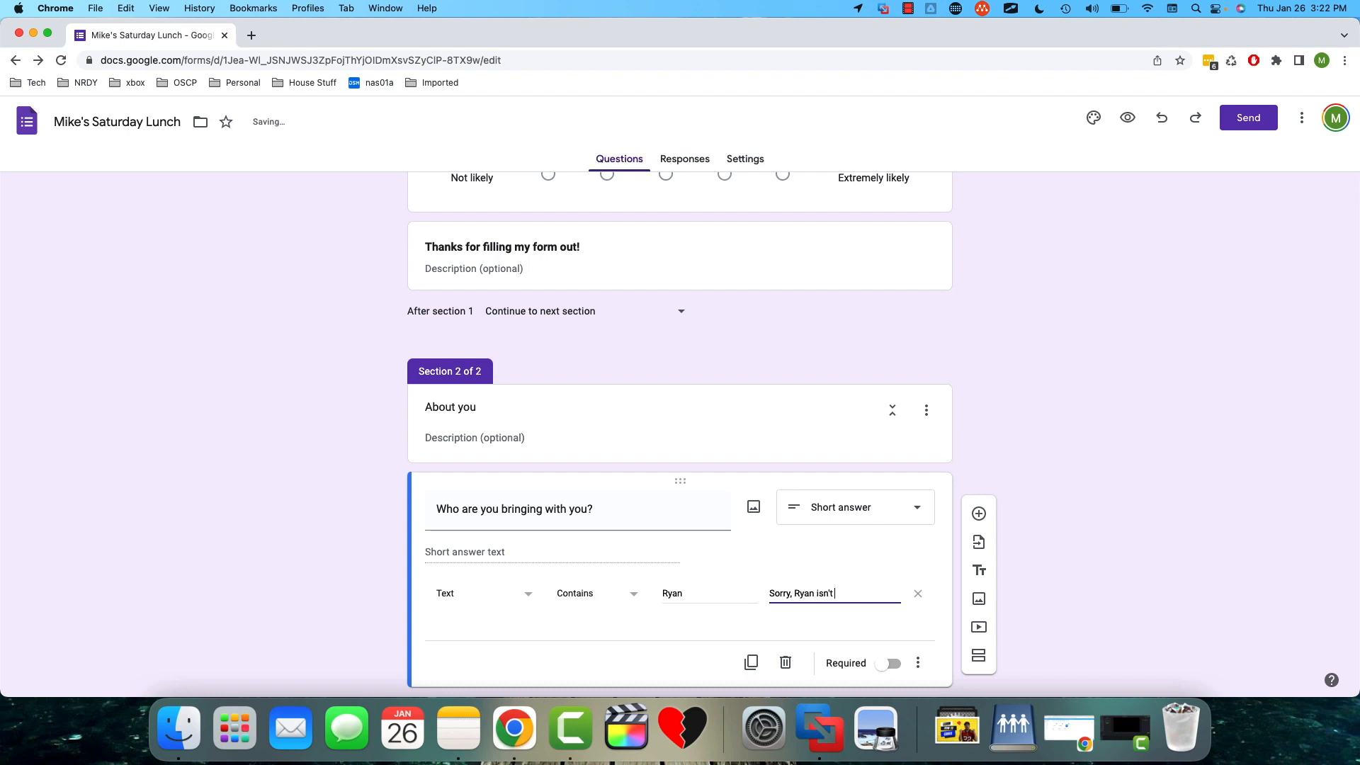
text( allowed!)
click(955, 599)
scroll(947, 597, down, 1)
scroll(947, 597, down, 1)
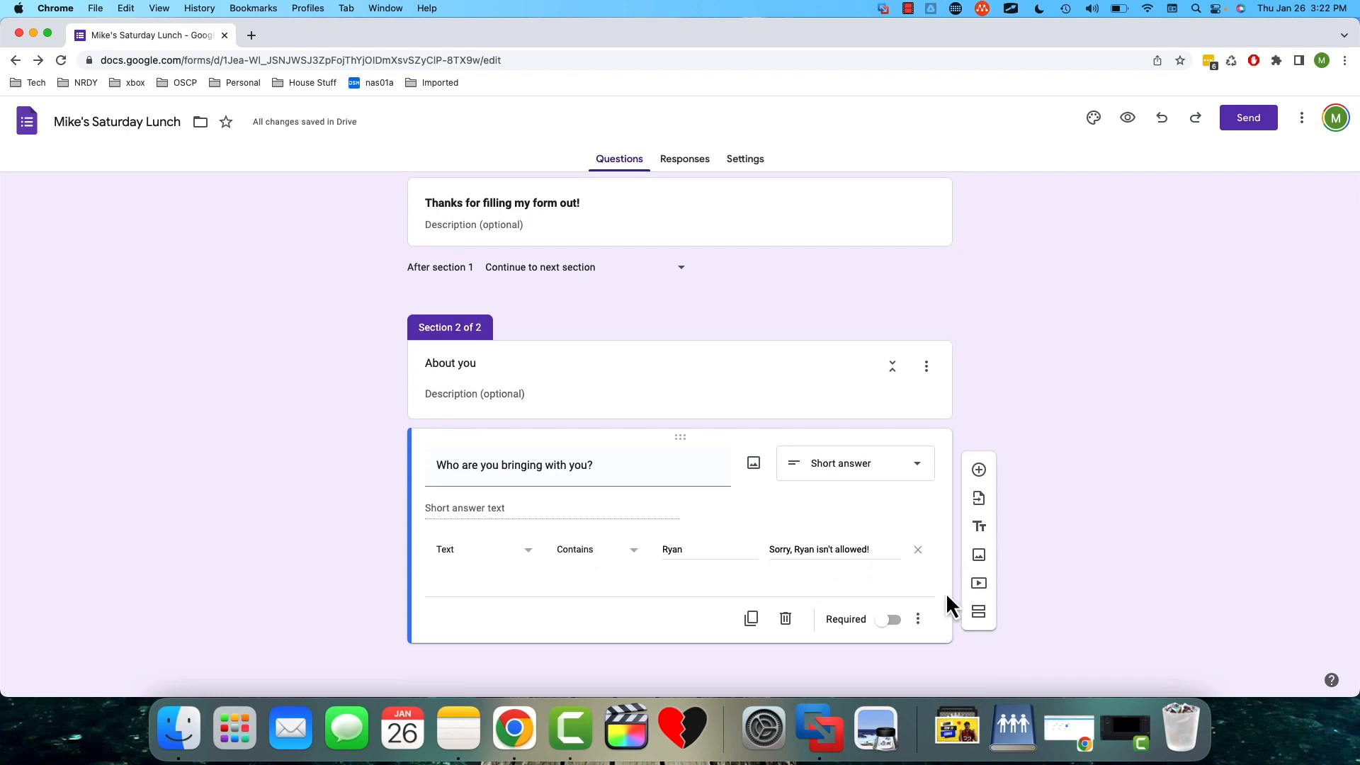
click(526, 552)
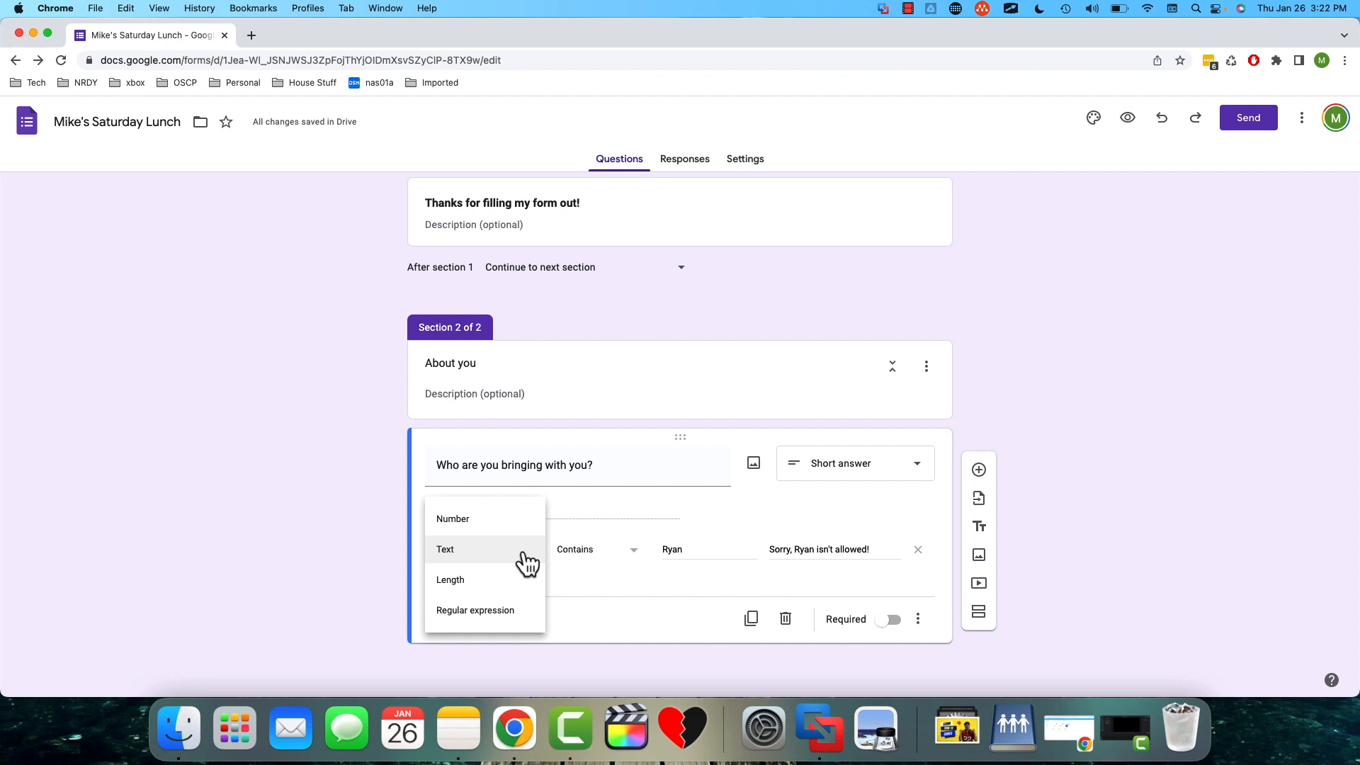
click(592, 550)
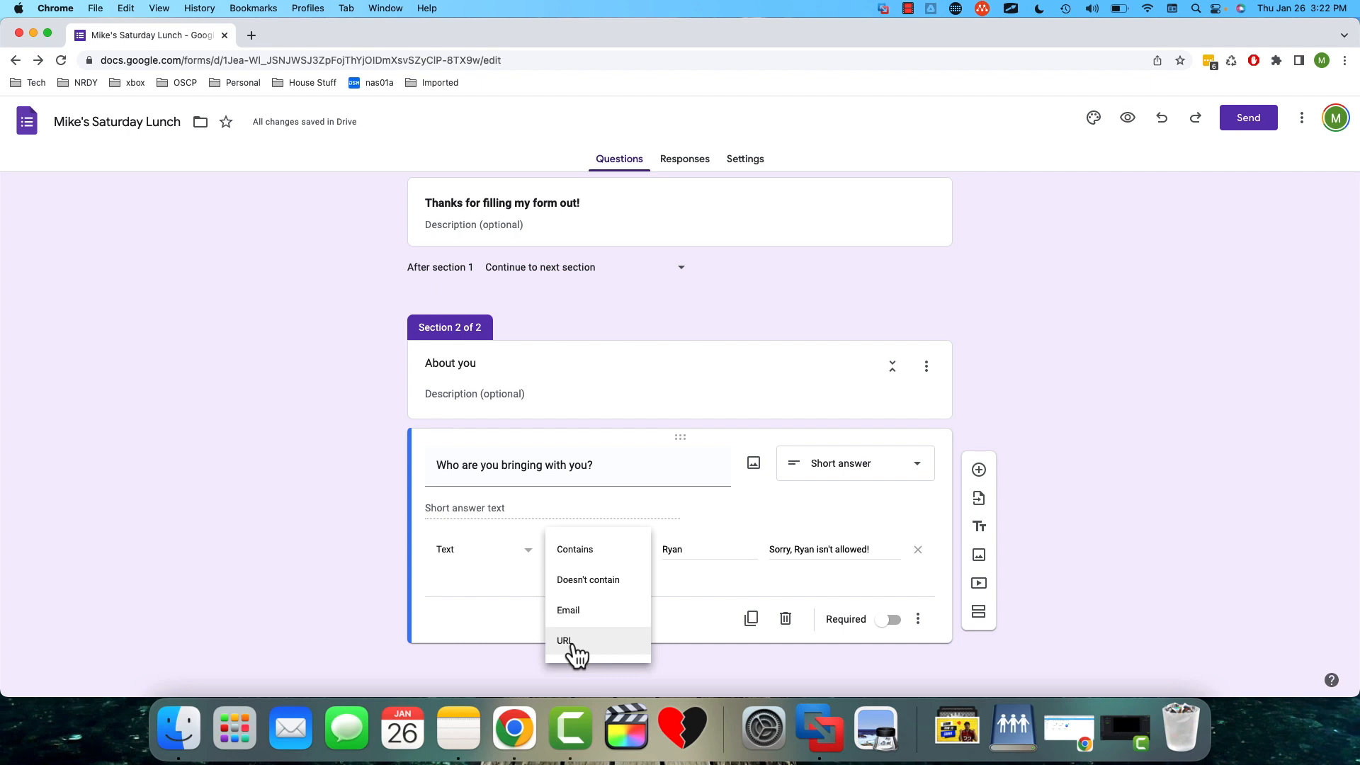
click(705, 599)
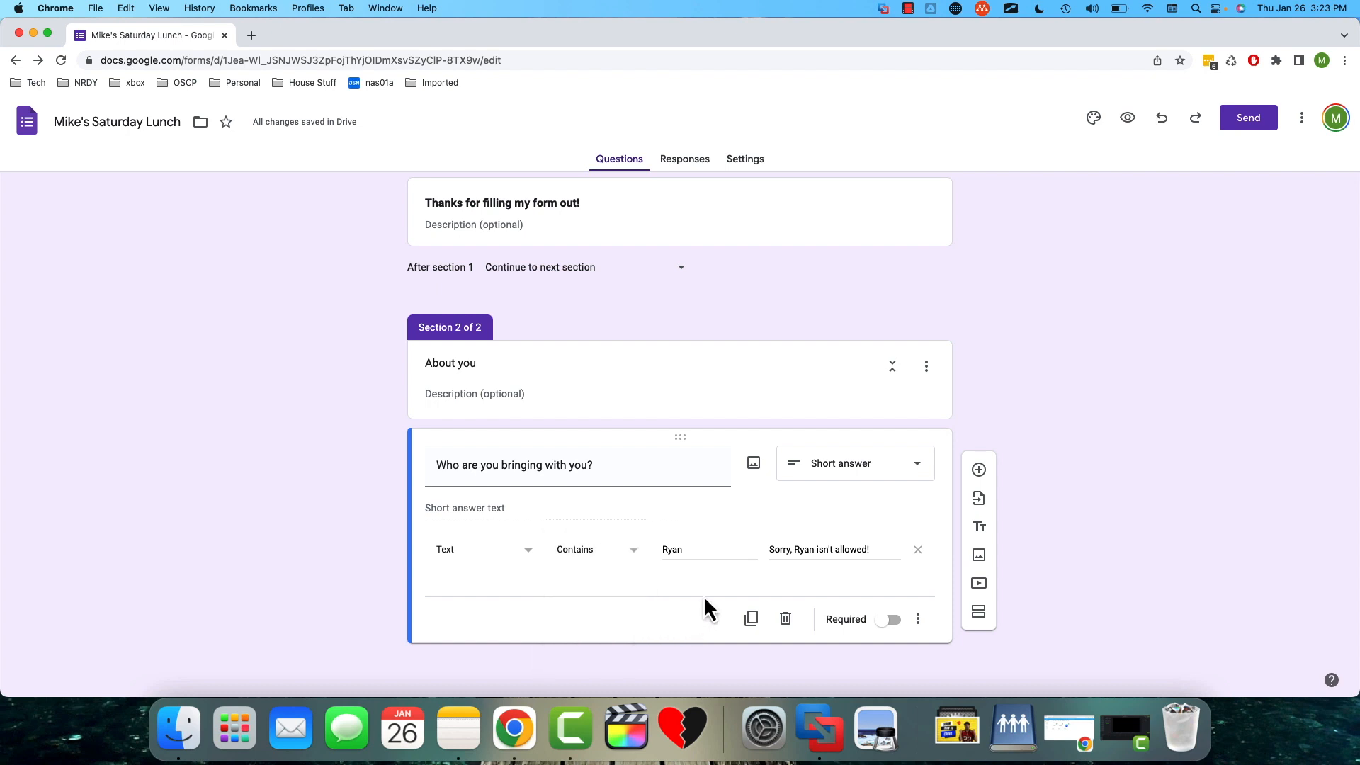
- Add a question below the guest question, titled "What food do you like?", and set its type to Checkboxes
click(979, 470)
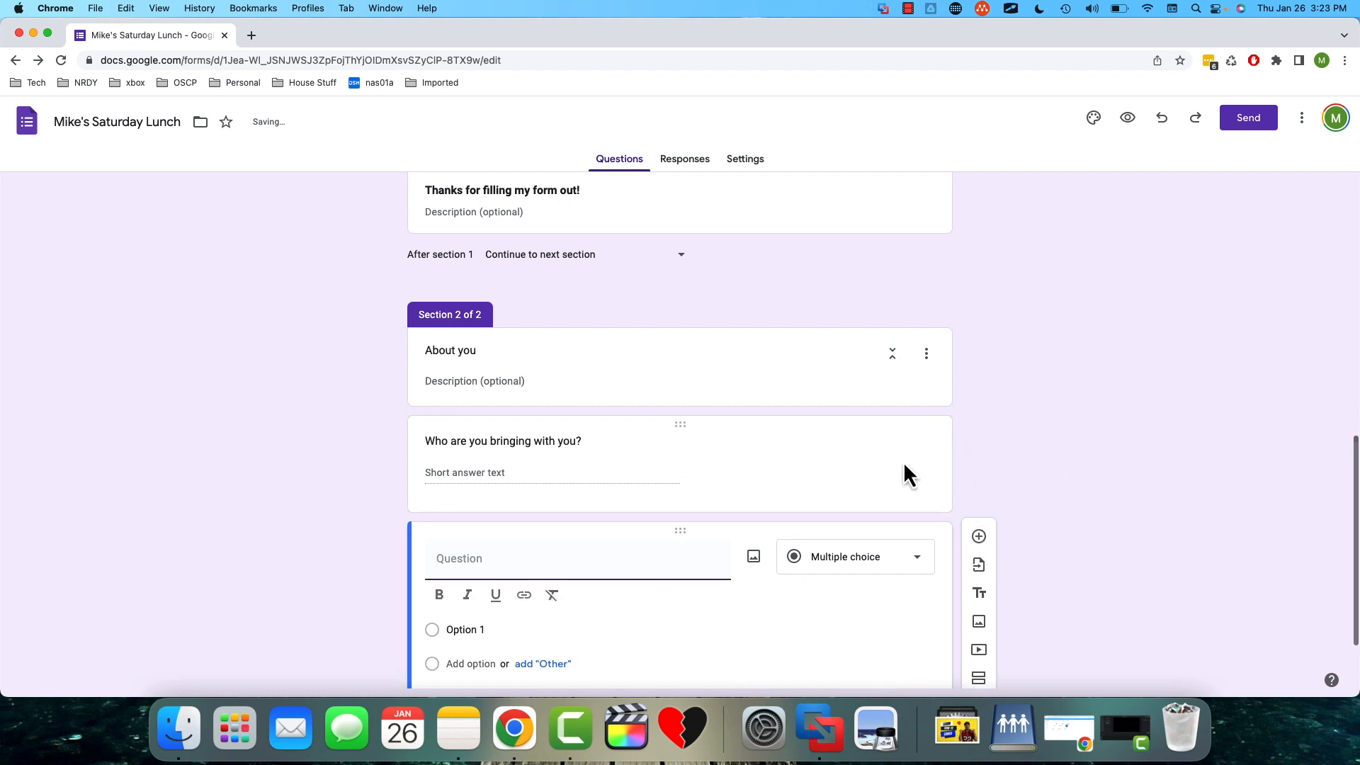
click(898, 470)
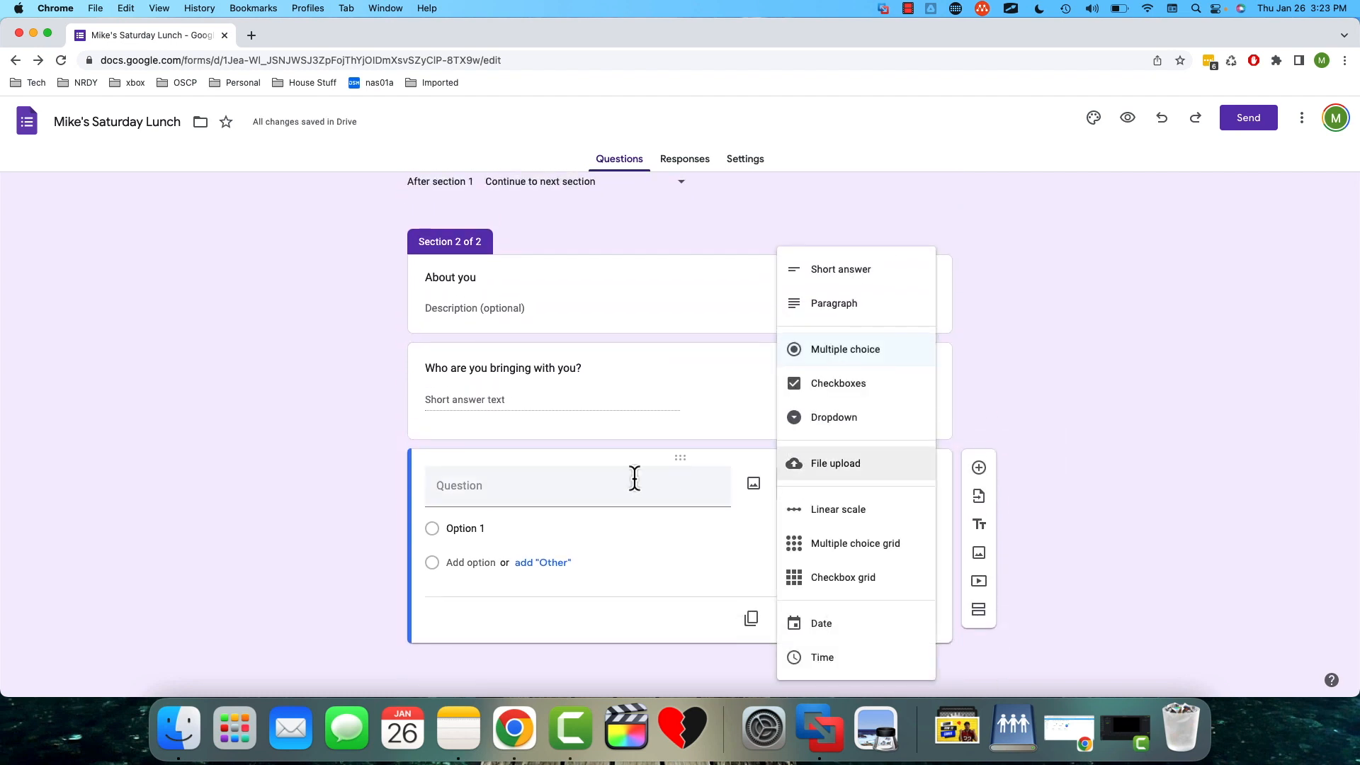
click(620, 483)
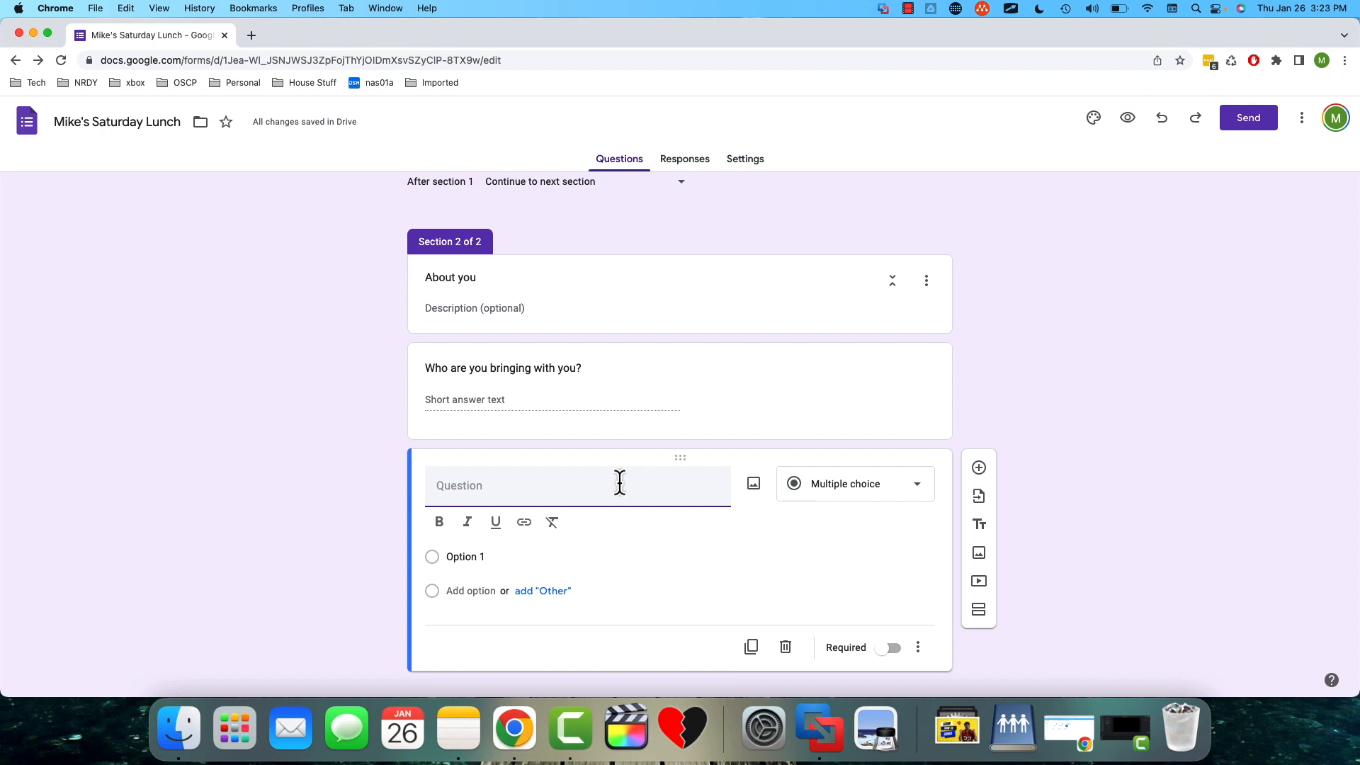
text(What food do you like?)
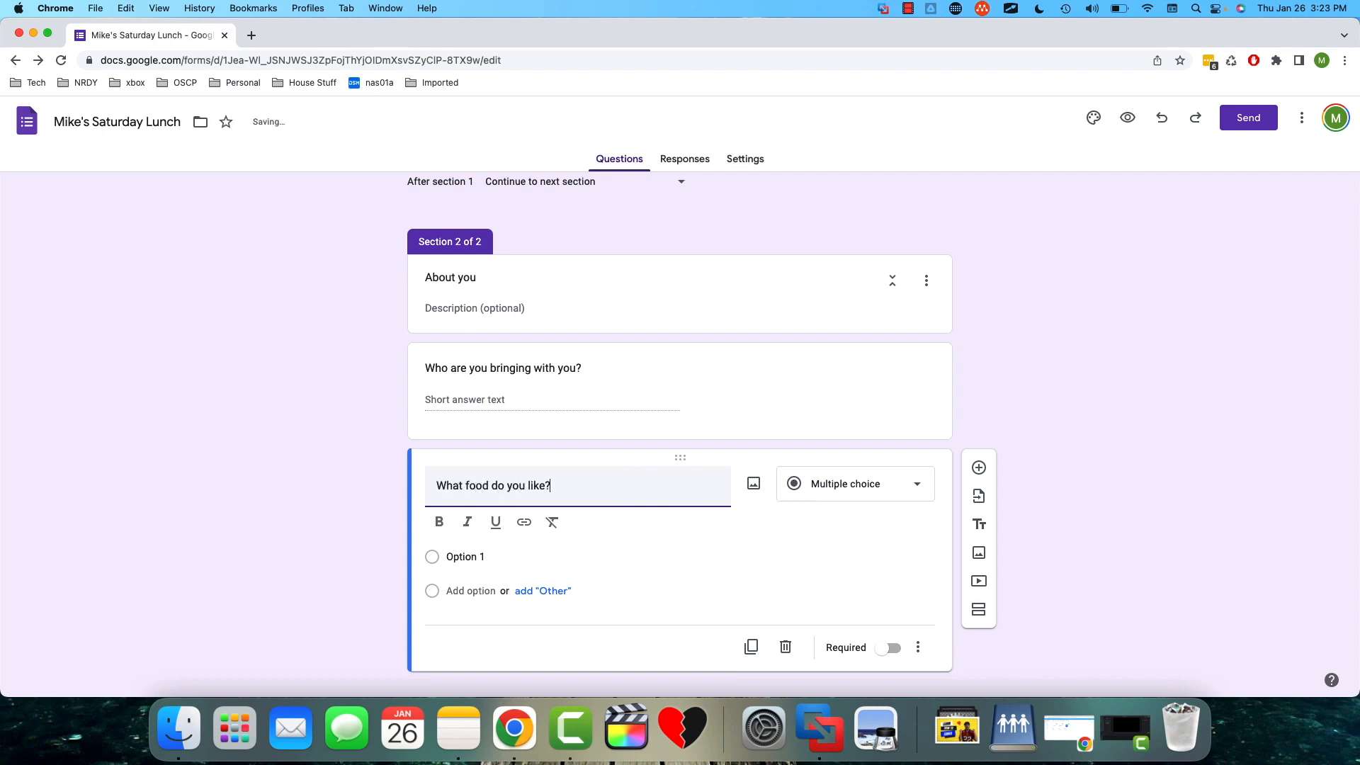
click(918, 492)
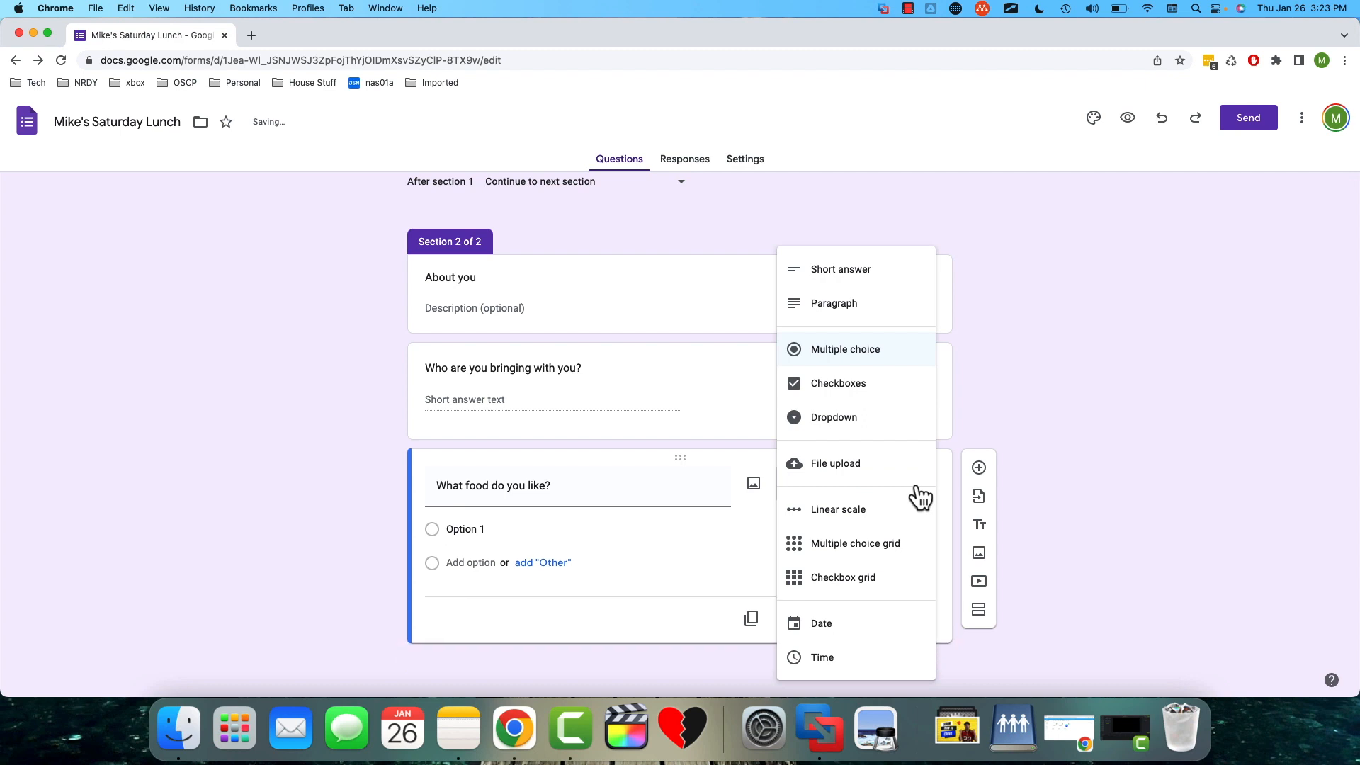
click(878, 395)
- Give the food question the options "Chicken Wings", "Hamburgers", "Salad" and "Potato Salad"
click(479, 528)
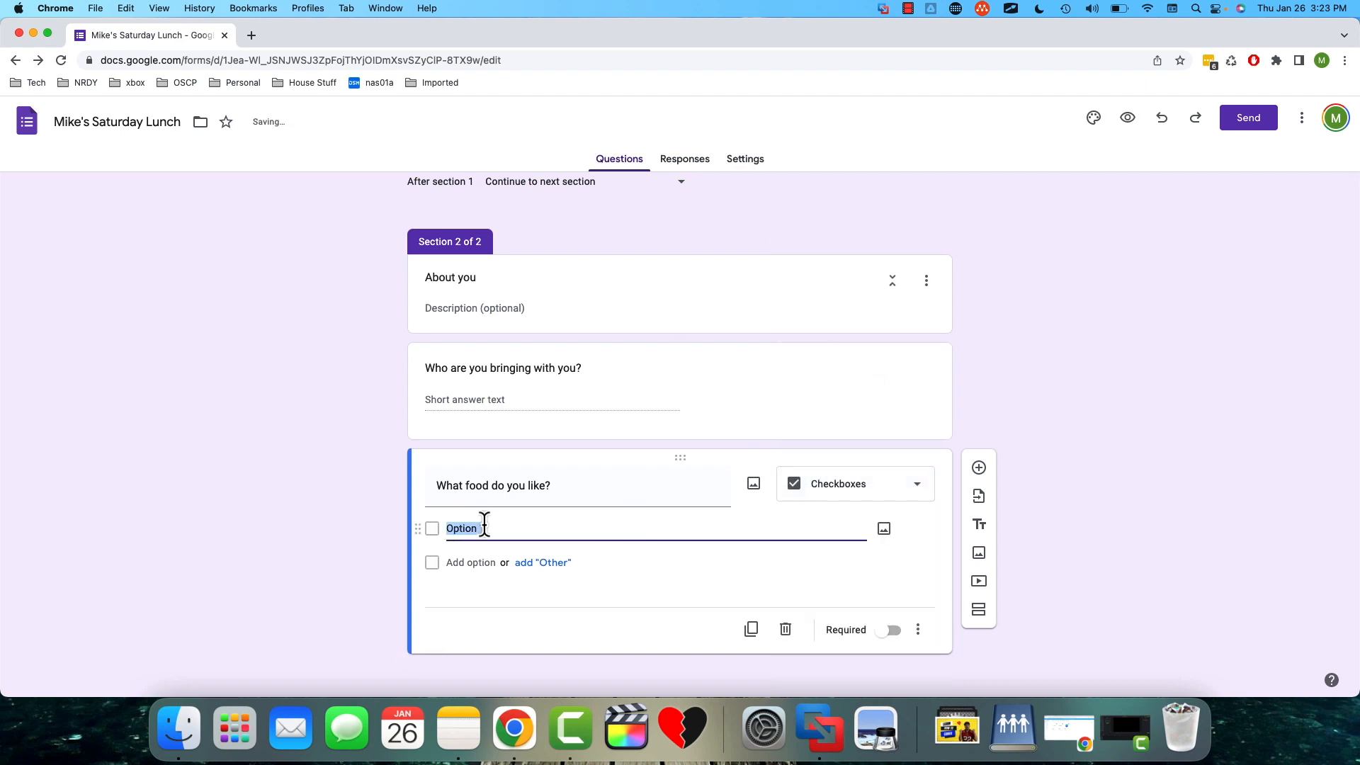
text(Chicken Wings)
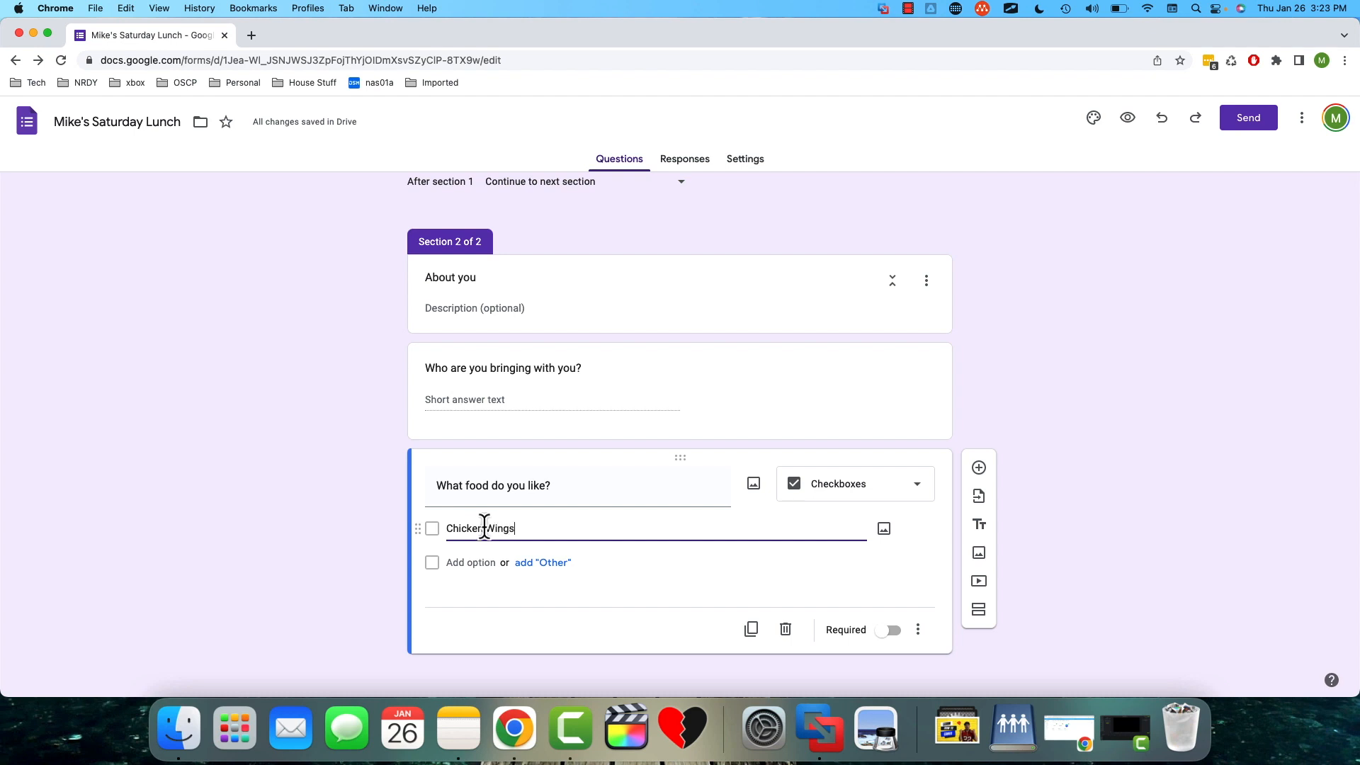
click(463, 563)
text(Hamburgers)
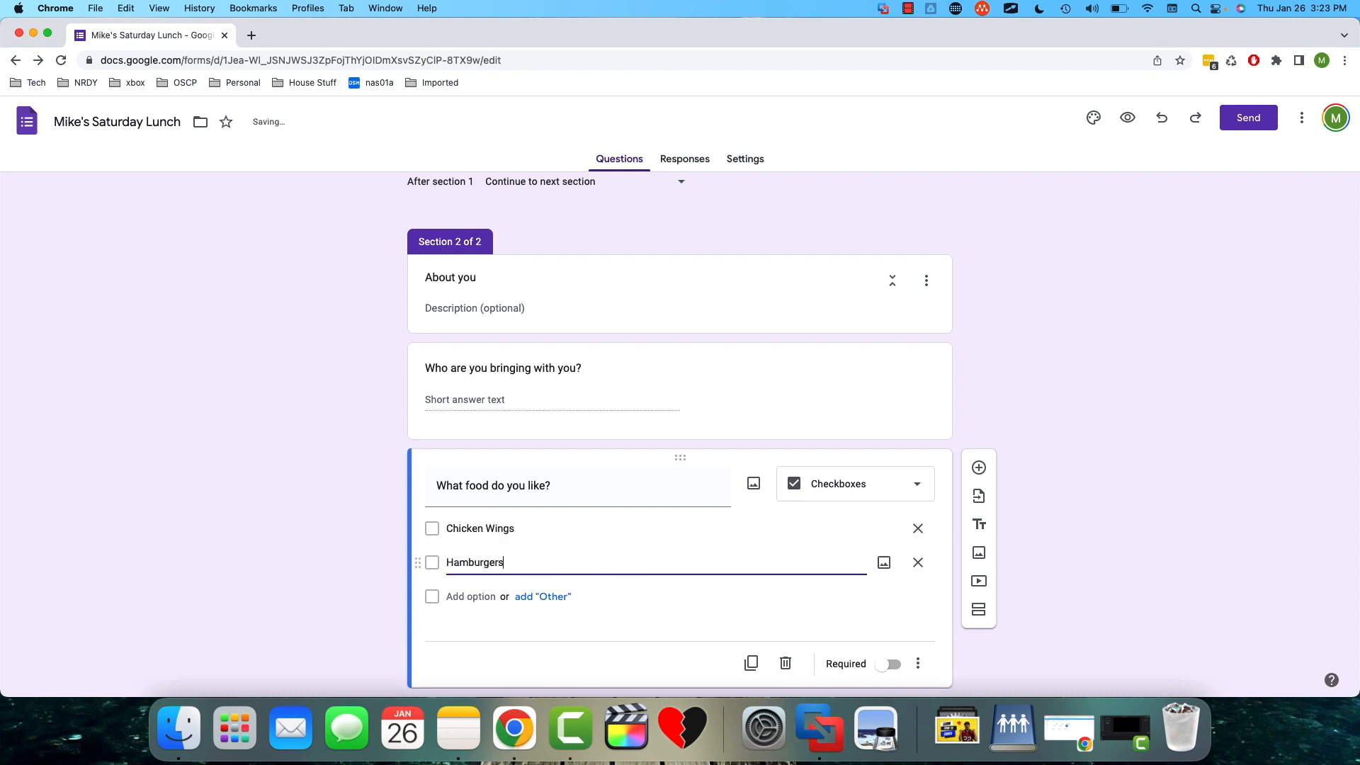
click(462, 597)
text(Salad)
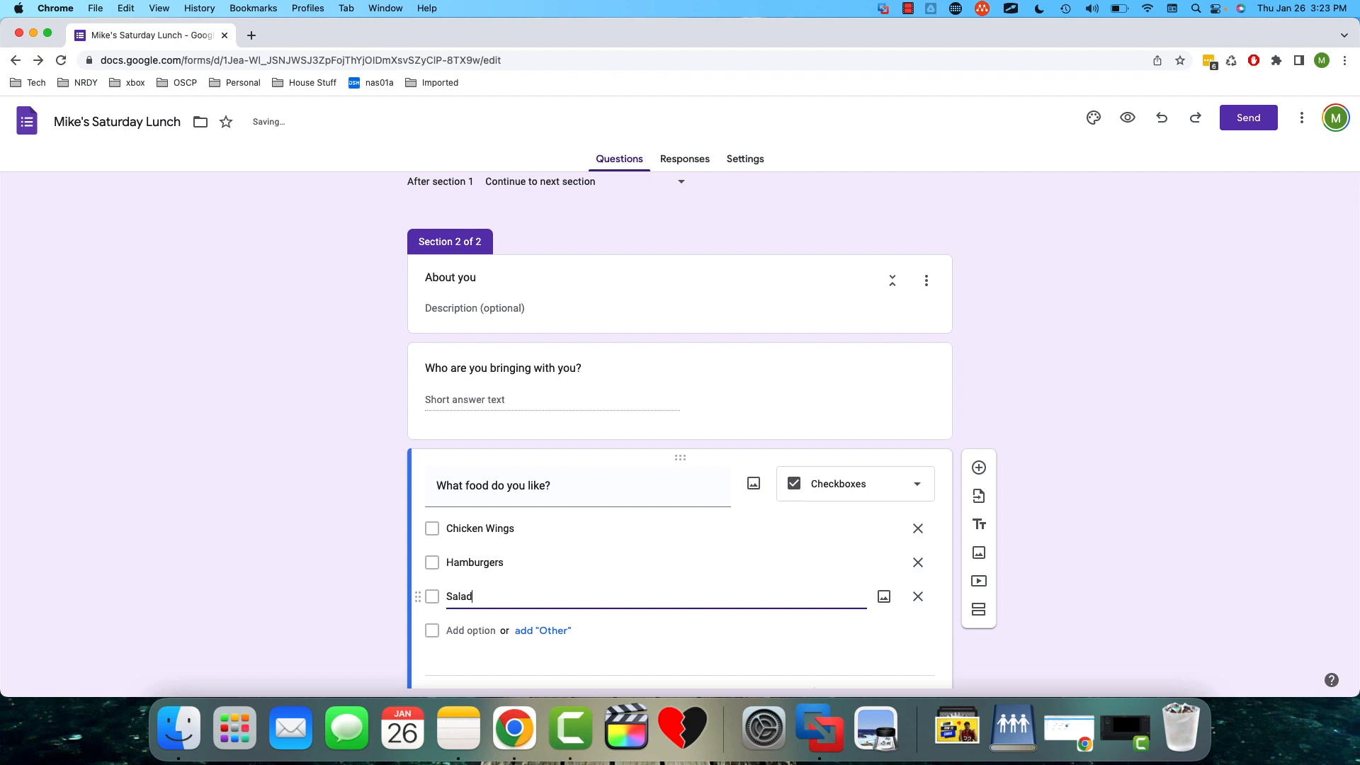
click(480, 631)
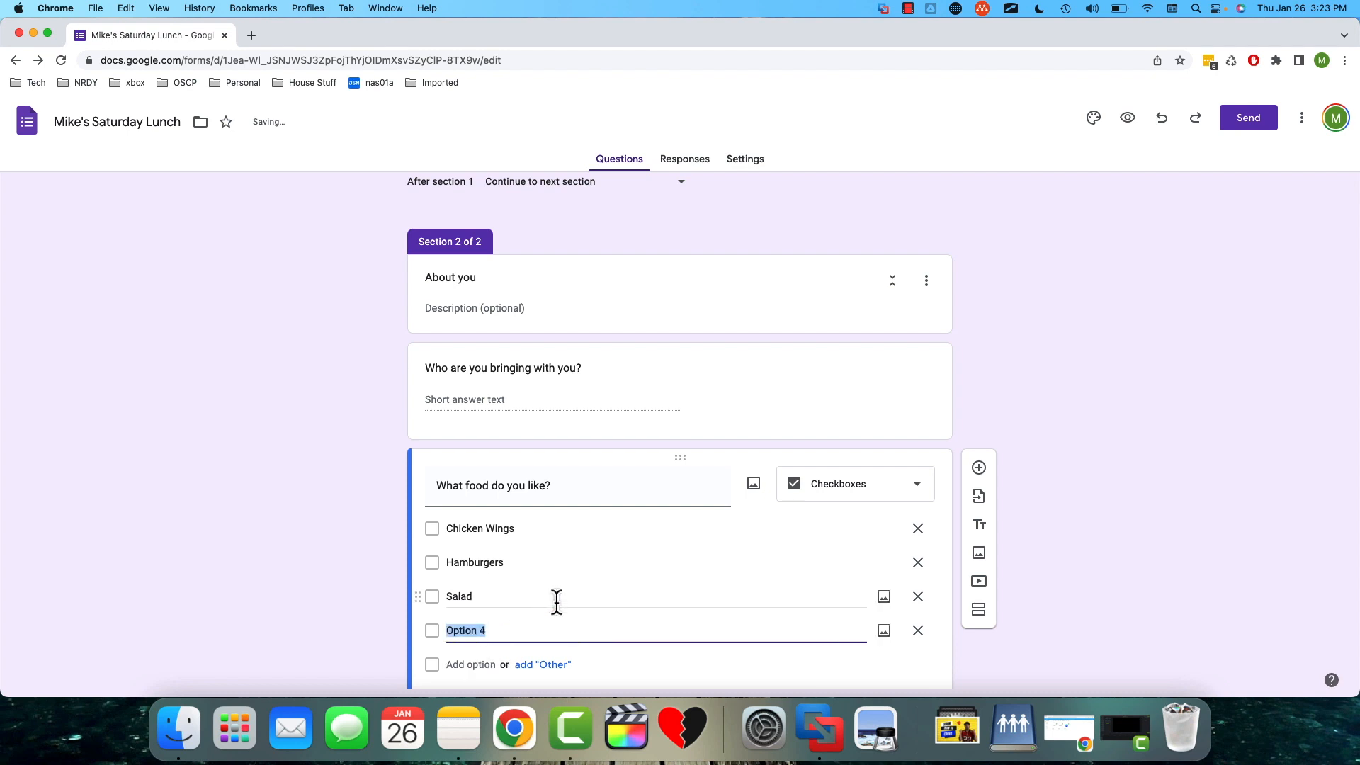
text(Potato Salad)
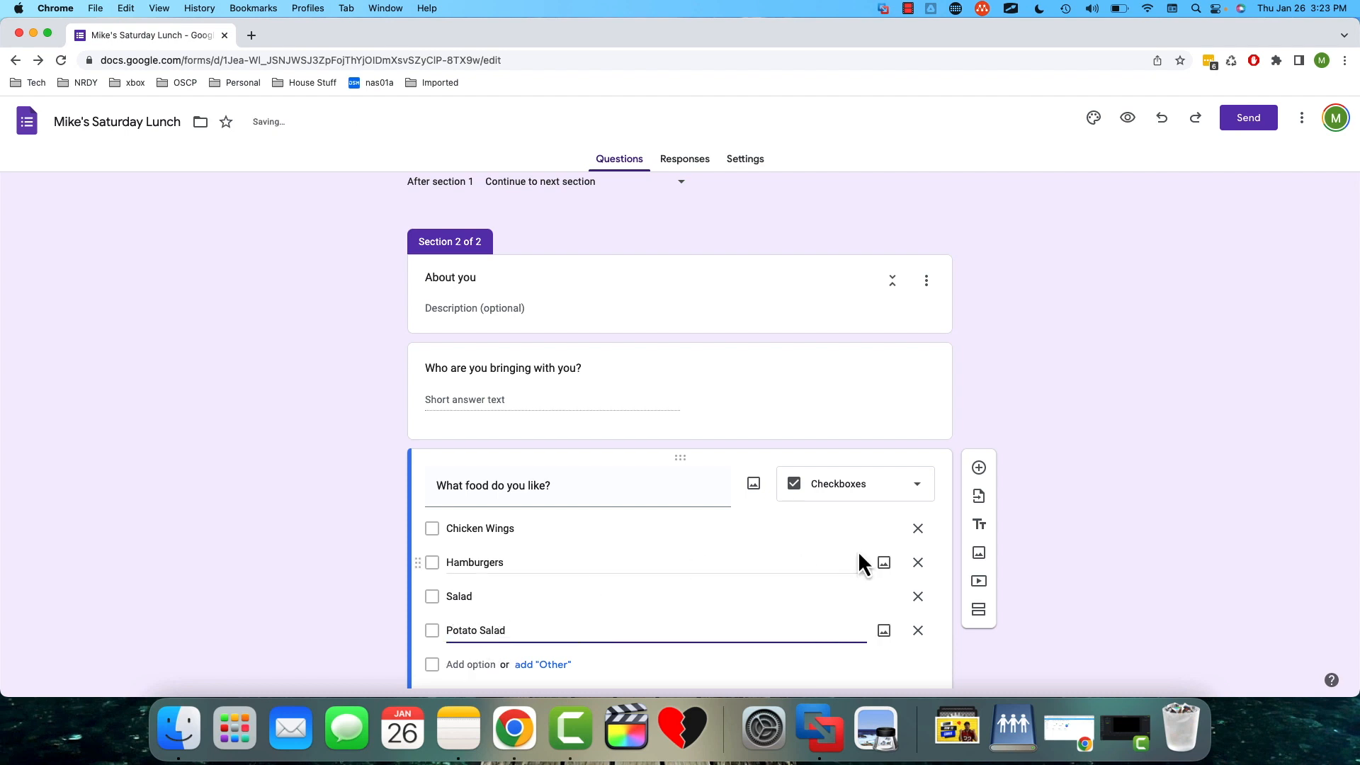
click(957, 548)
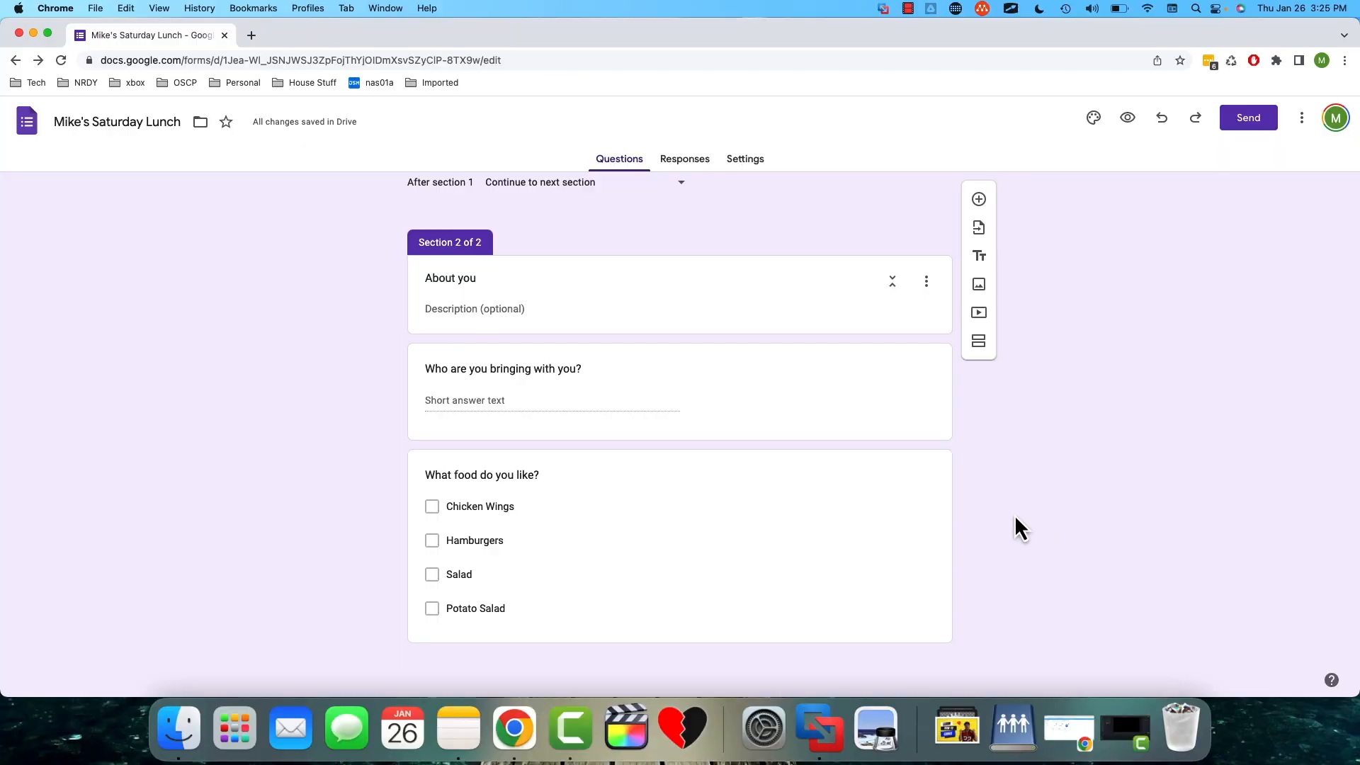
scroll(1015, 519, up, 3)
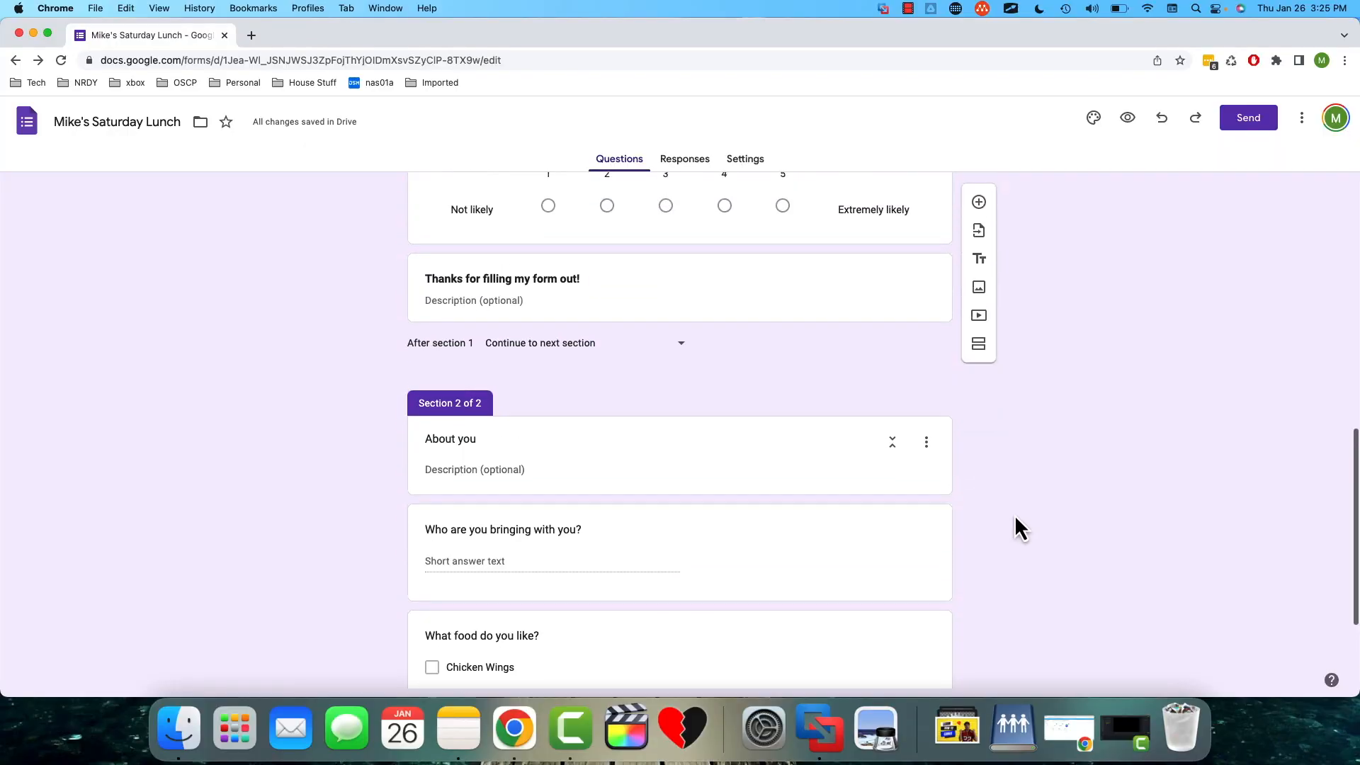
scroll(1015, 514, up, 5)
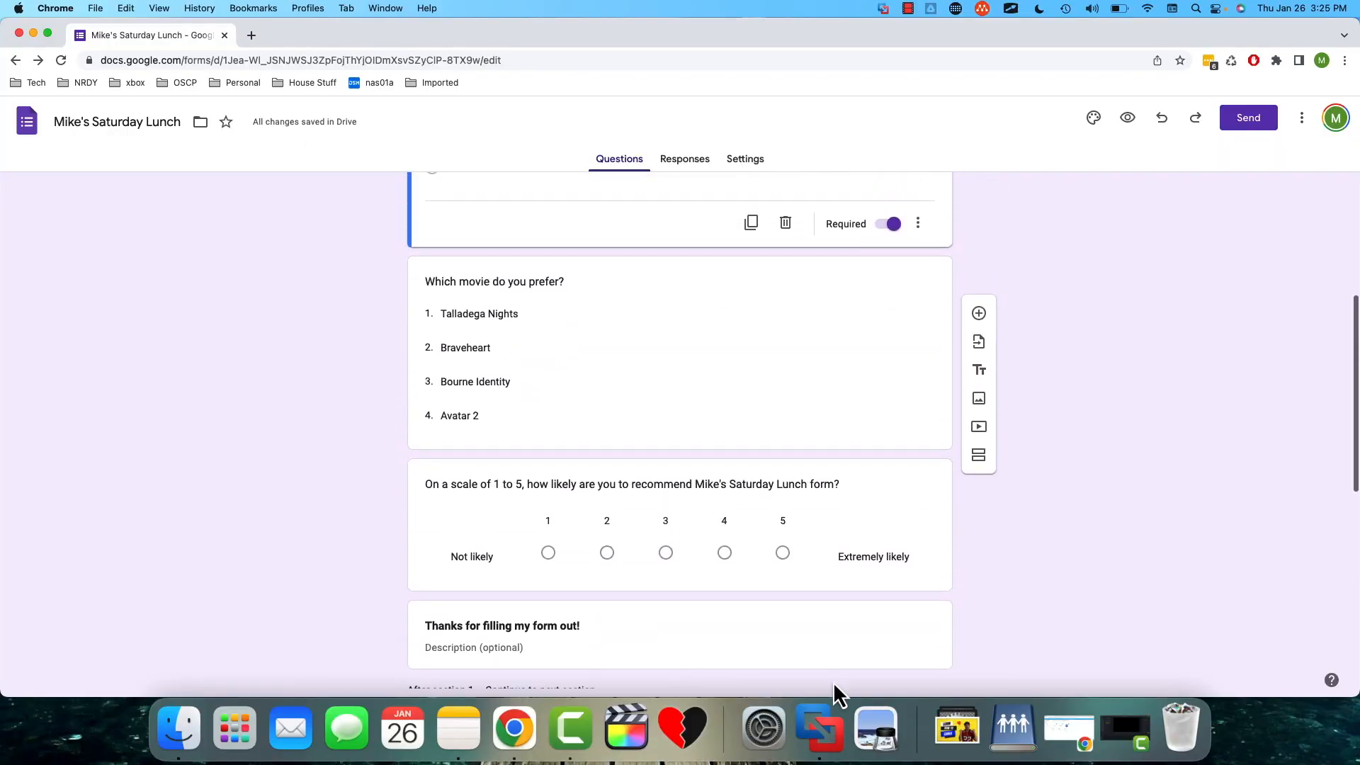
scroll(733, 312, up, 1)
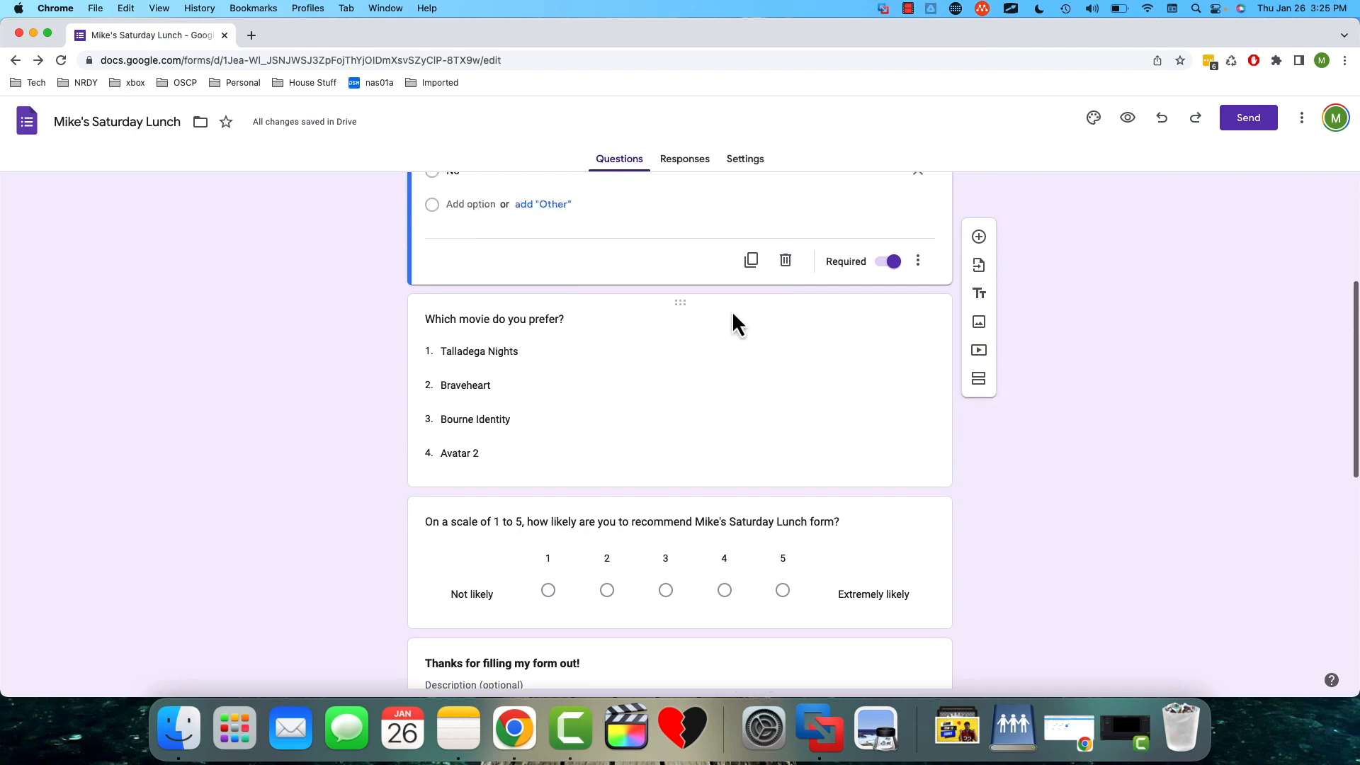
scroll(733, 311, up, 4)
scroll(732, 310, down, 5)
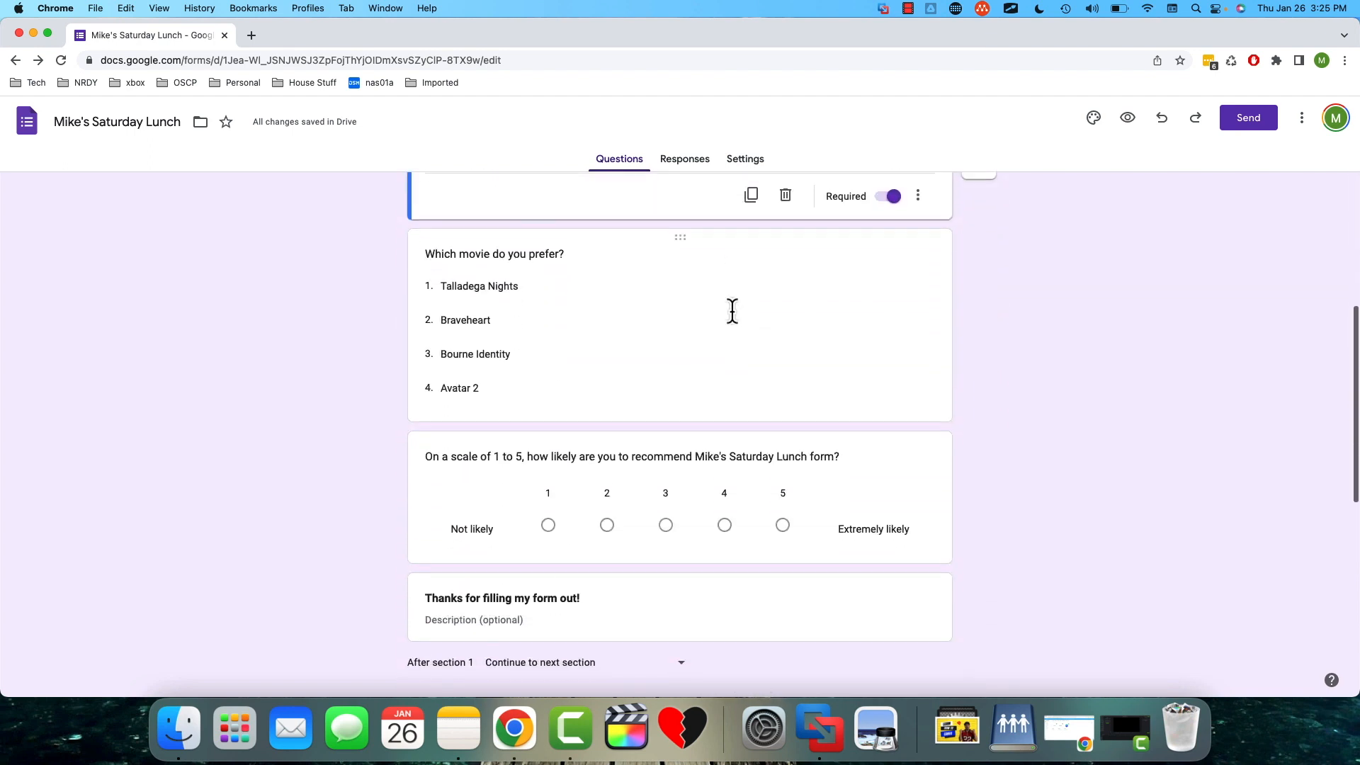
- Move the "Thanks for filling my form out!" text to the end of the "About you" section and the food question above the guest question
scroll(733, 310, down, 4)
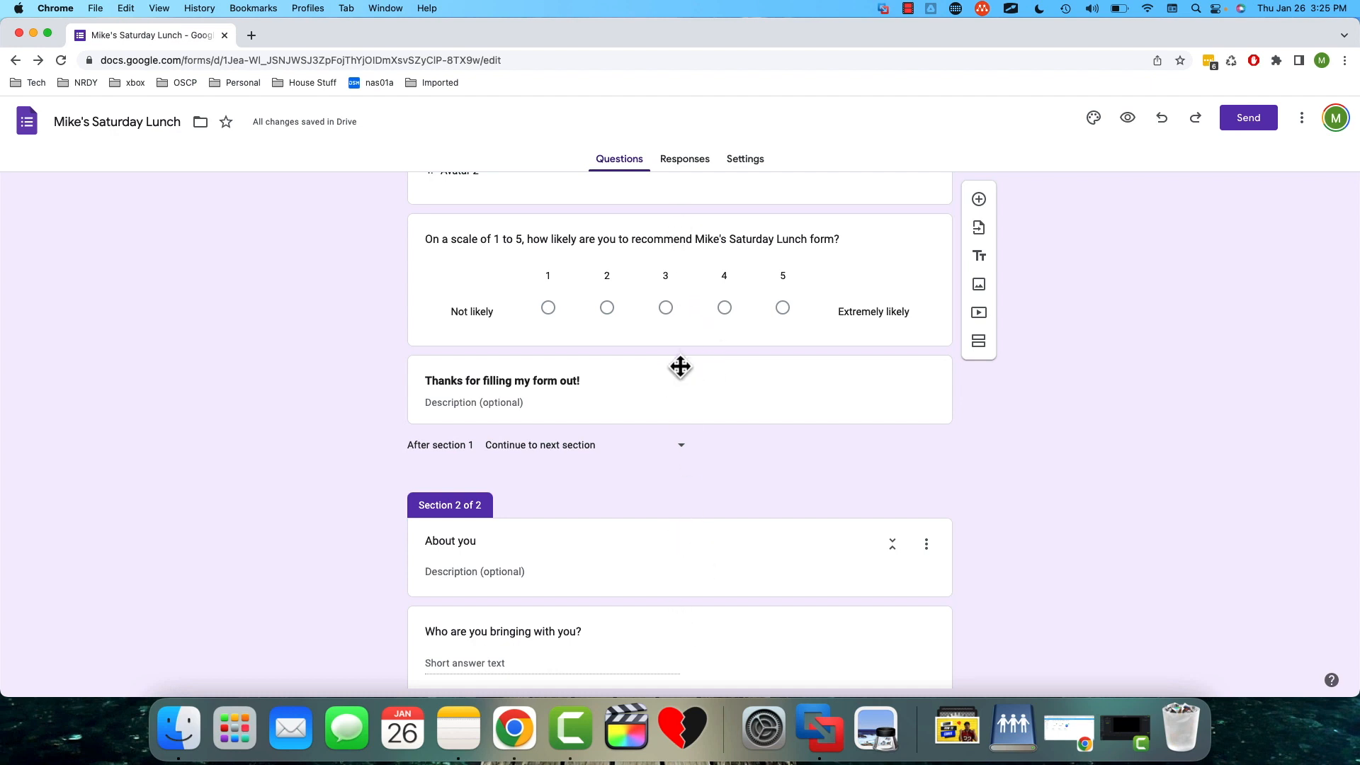
drag(679, 366, 656, 576)
click(959, 497)
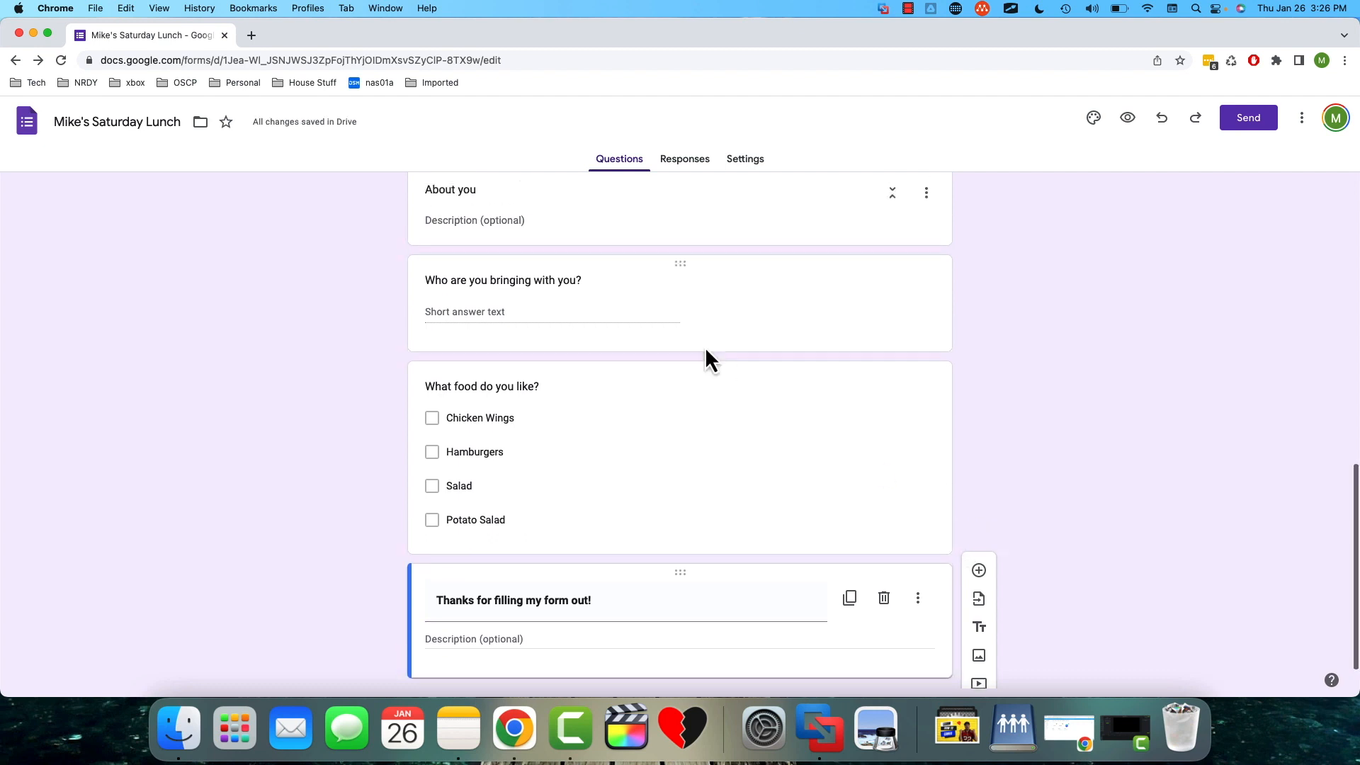
scroll(704, 354, up, 3)
mouse_move(680, 432)
mouse_down()
mouse_move(678, 325)
mouse_move(680, 425)
mouse_up()
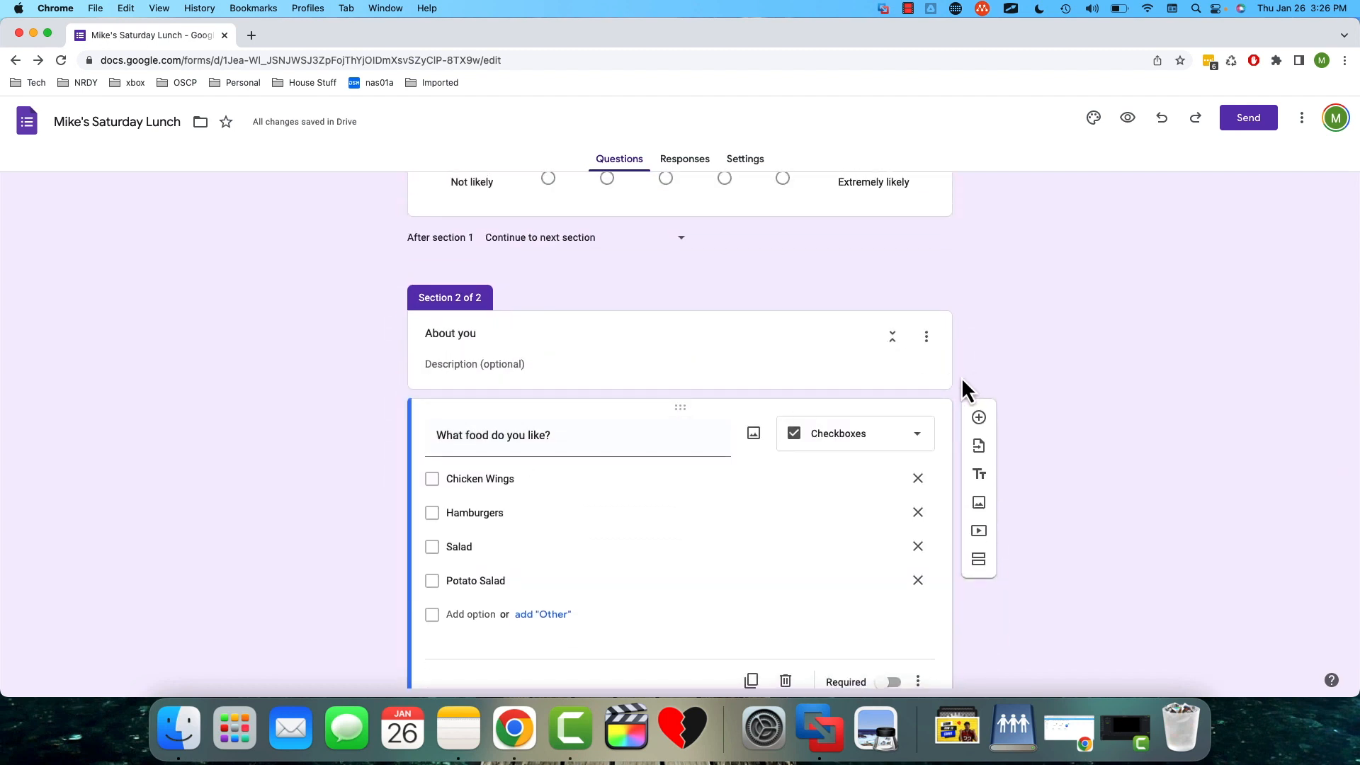
- Enable going to a section based on the answer for the "Are you coming to Lunch?" question
scroll(962, 381, up, 10)
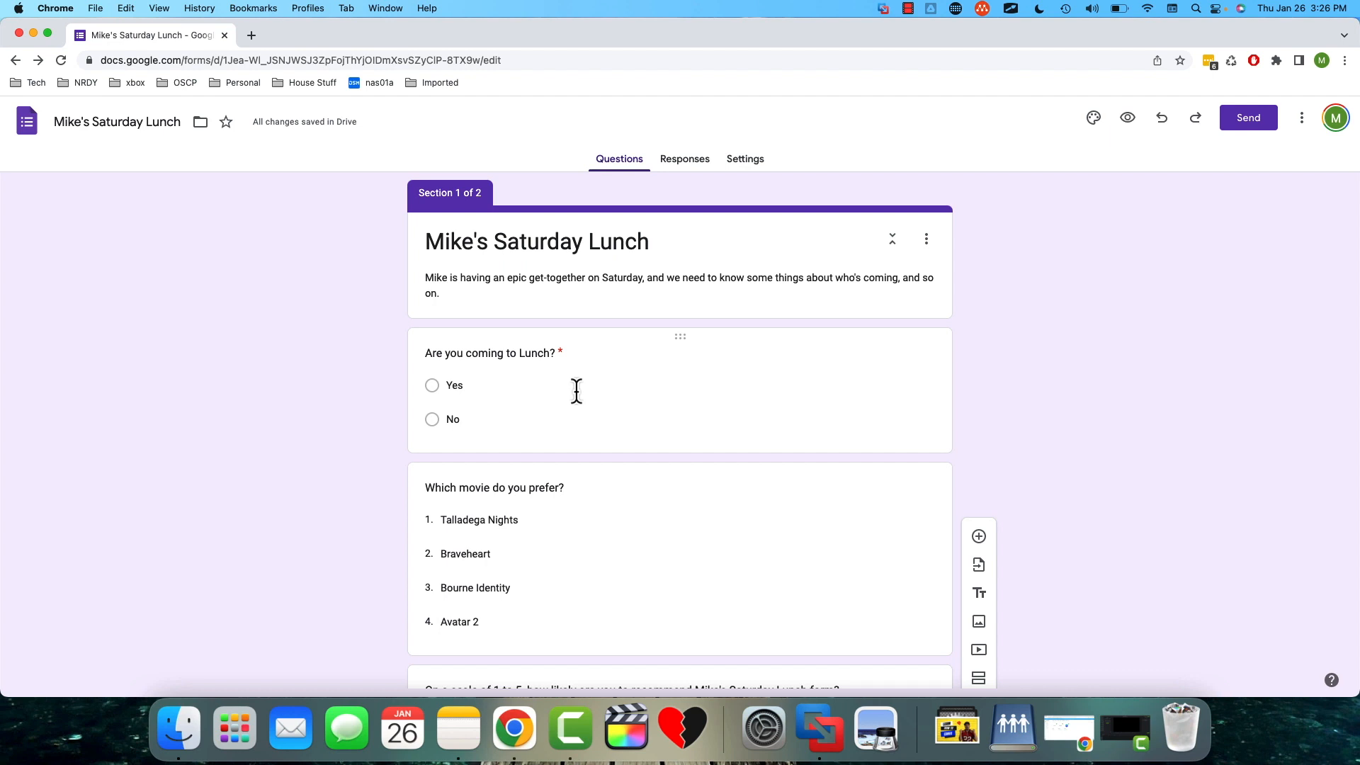
click(763, 420)
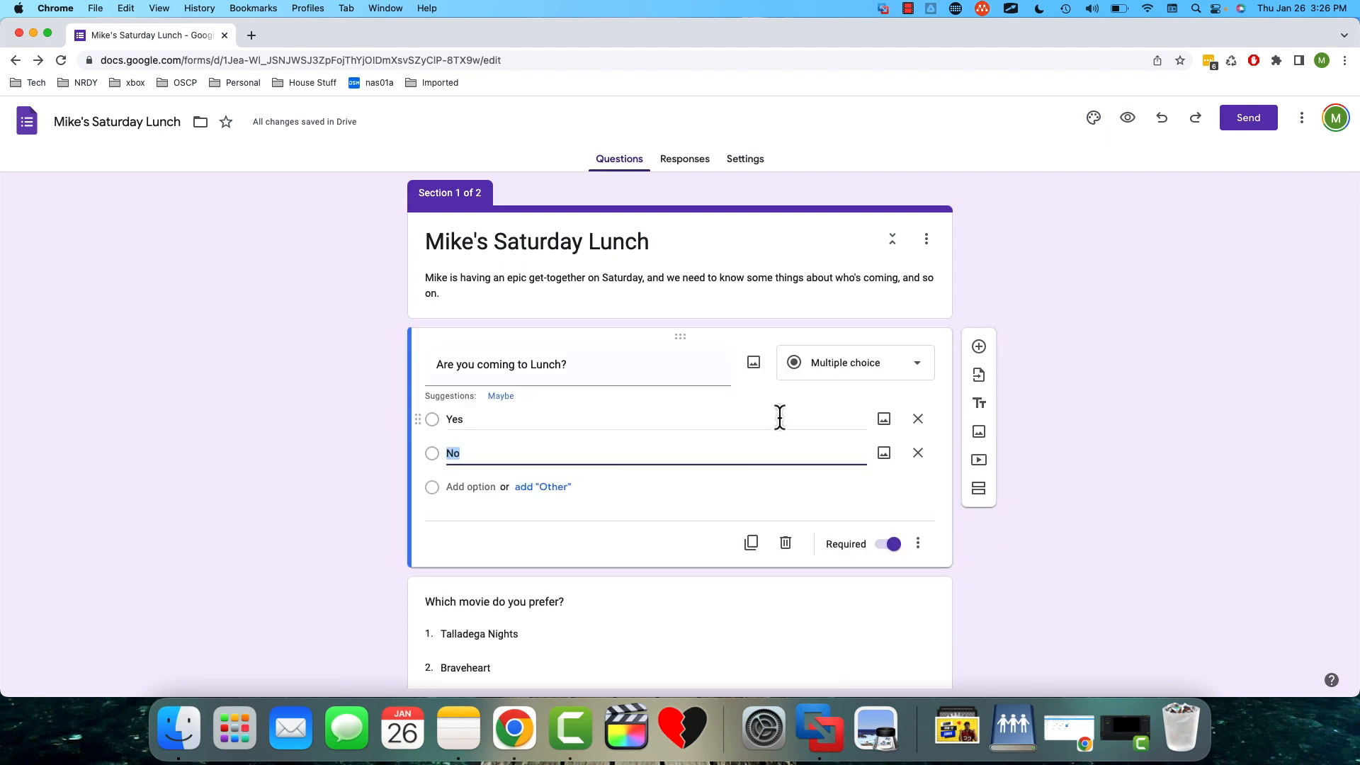
click(918, 545)
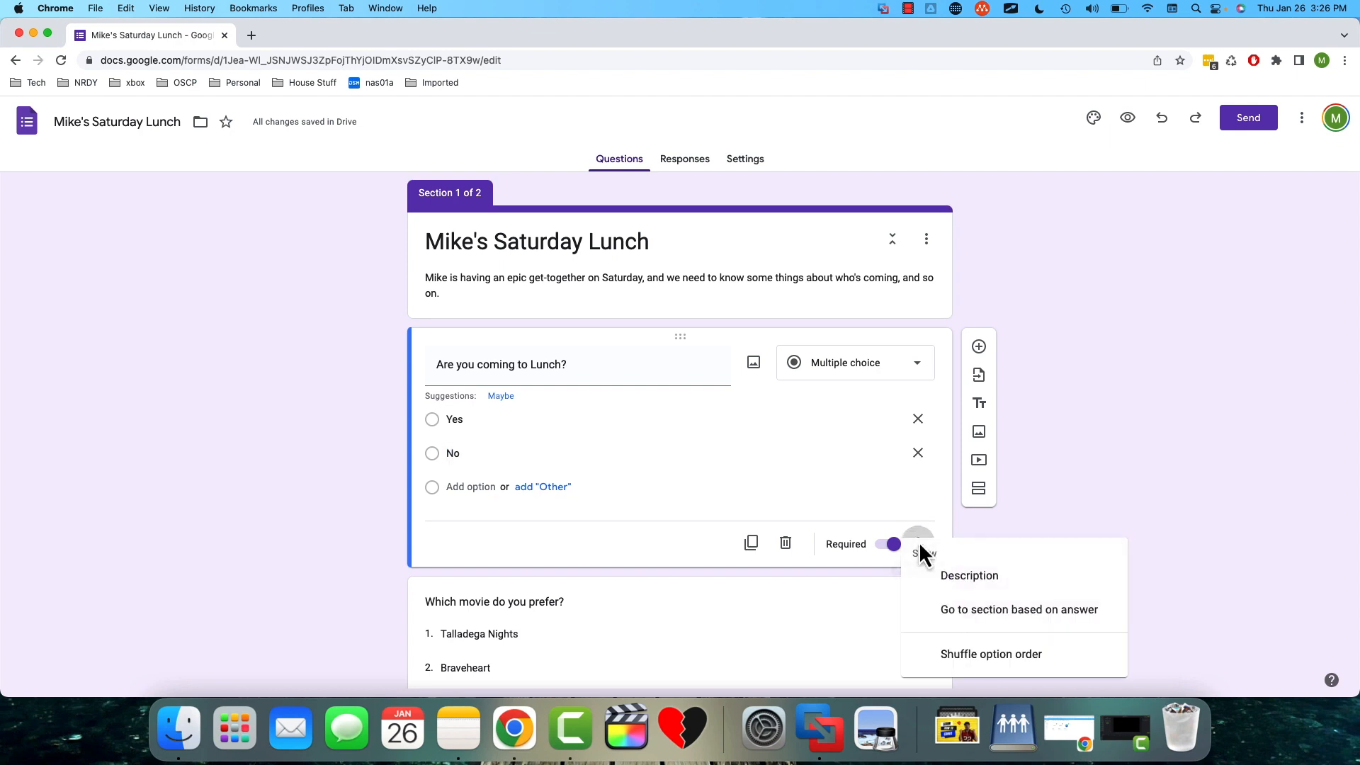
click(925, 618)
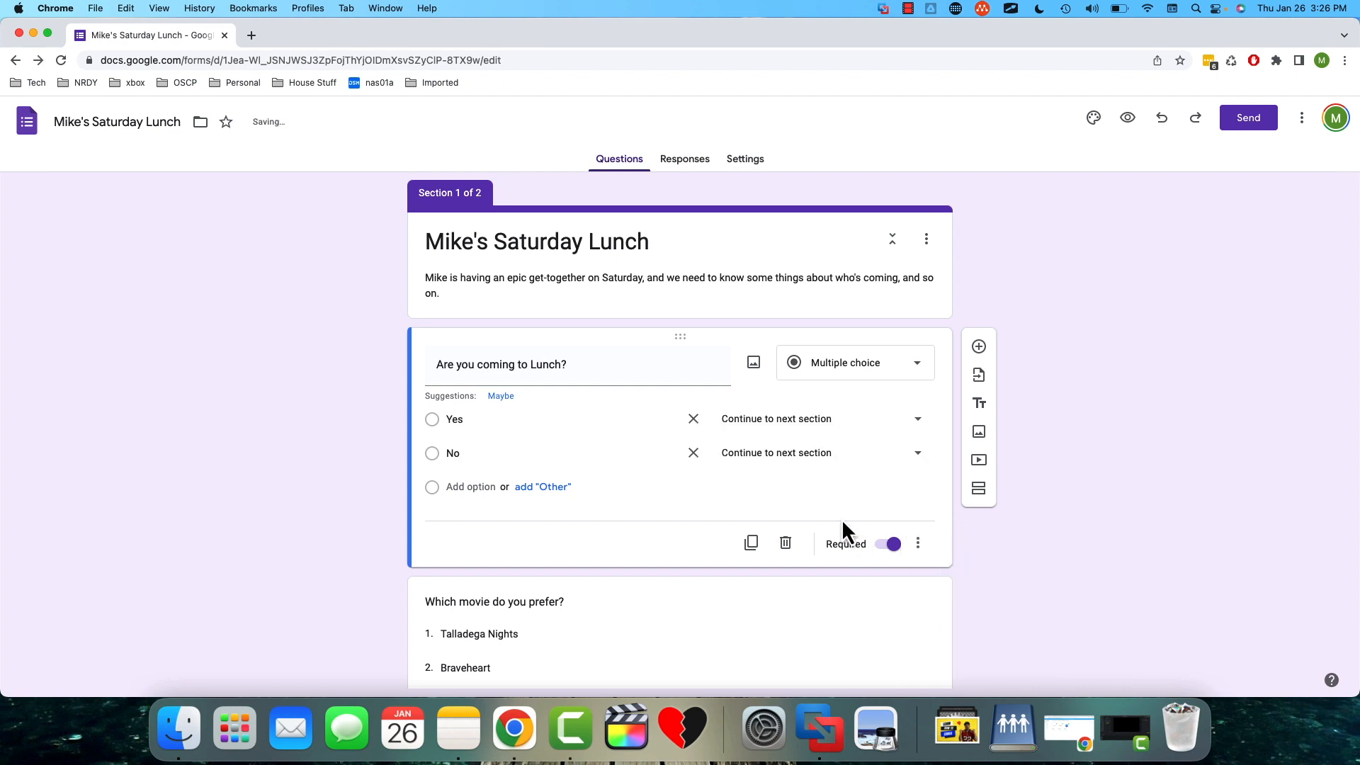
- Keep the Yes answer on "Continue to next section" and set the No answer to "Submit form"
click(918, 422)
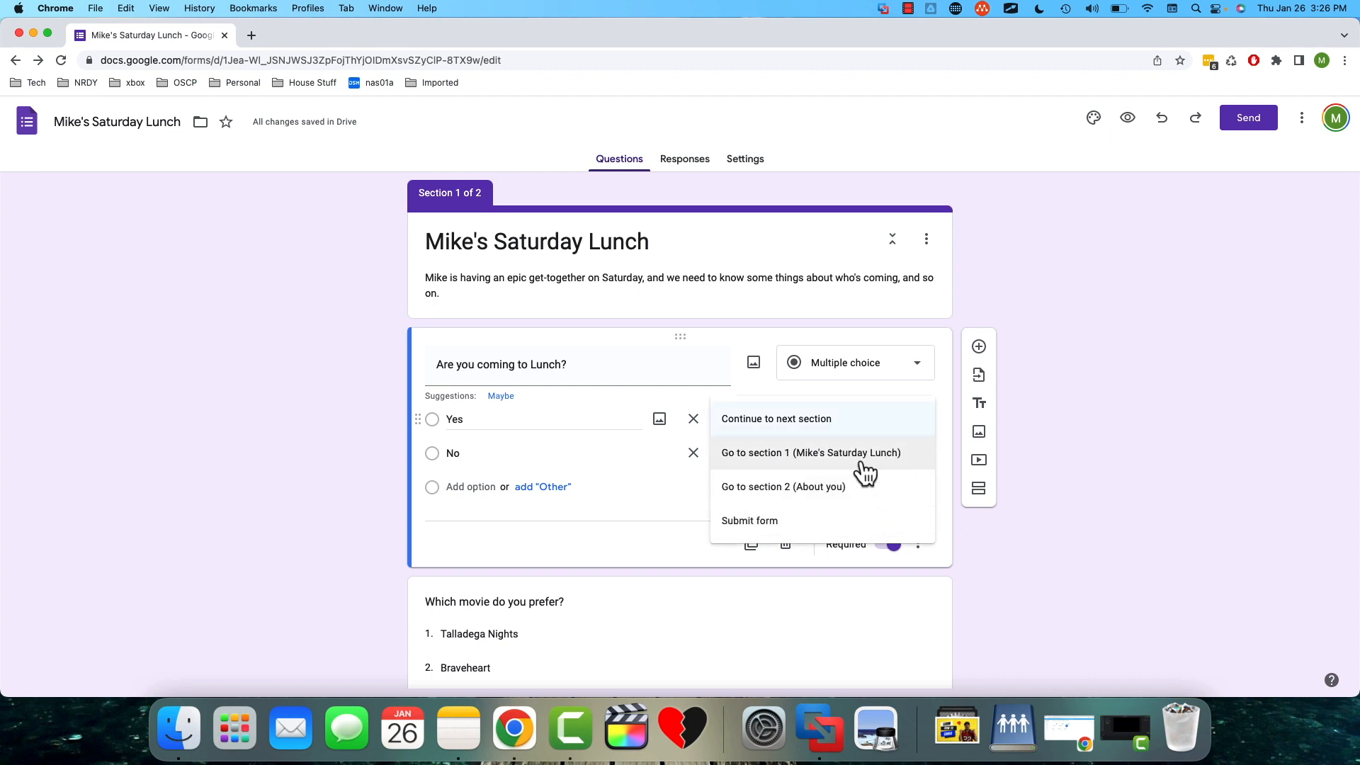
click(845, 427)
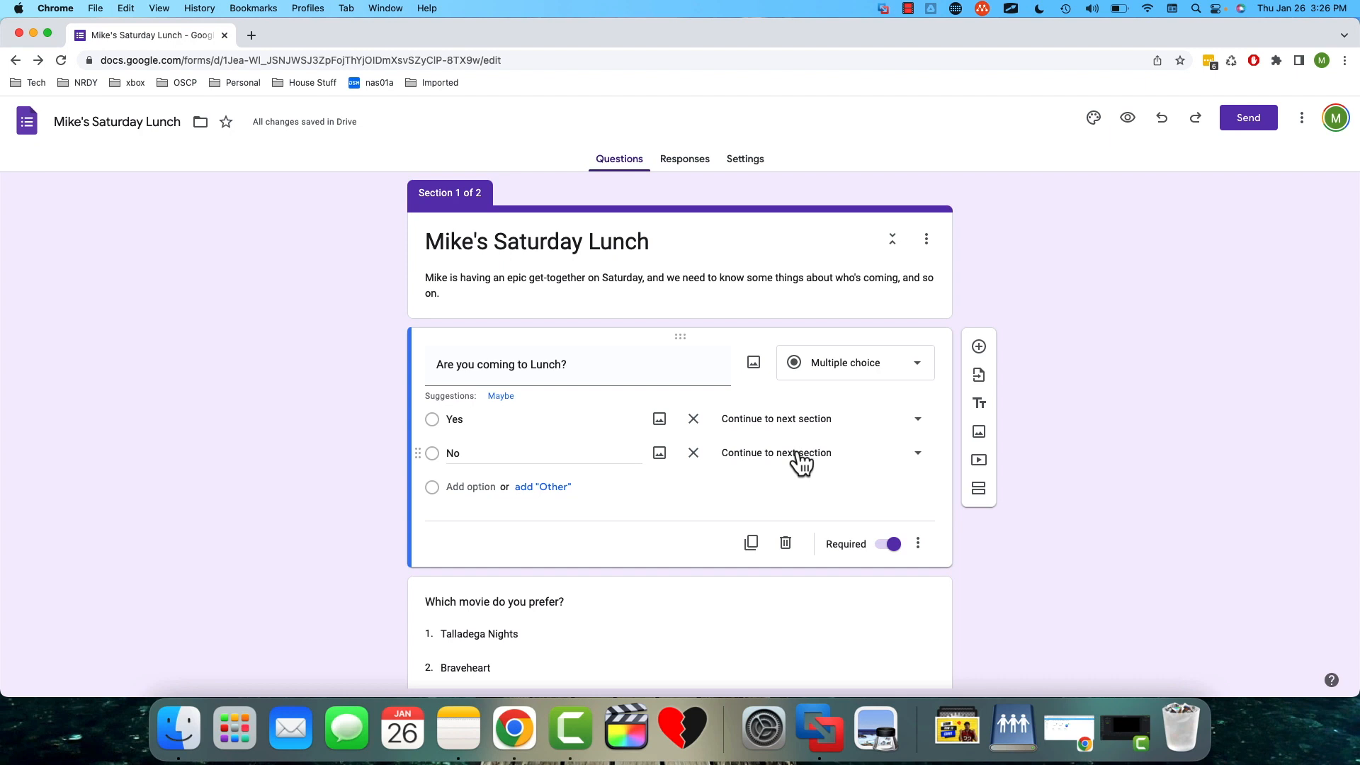
click(918, 457)
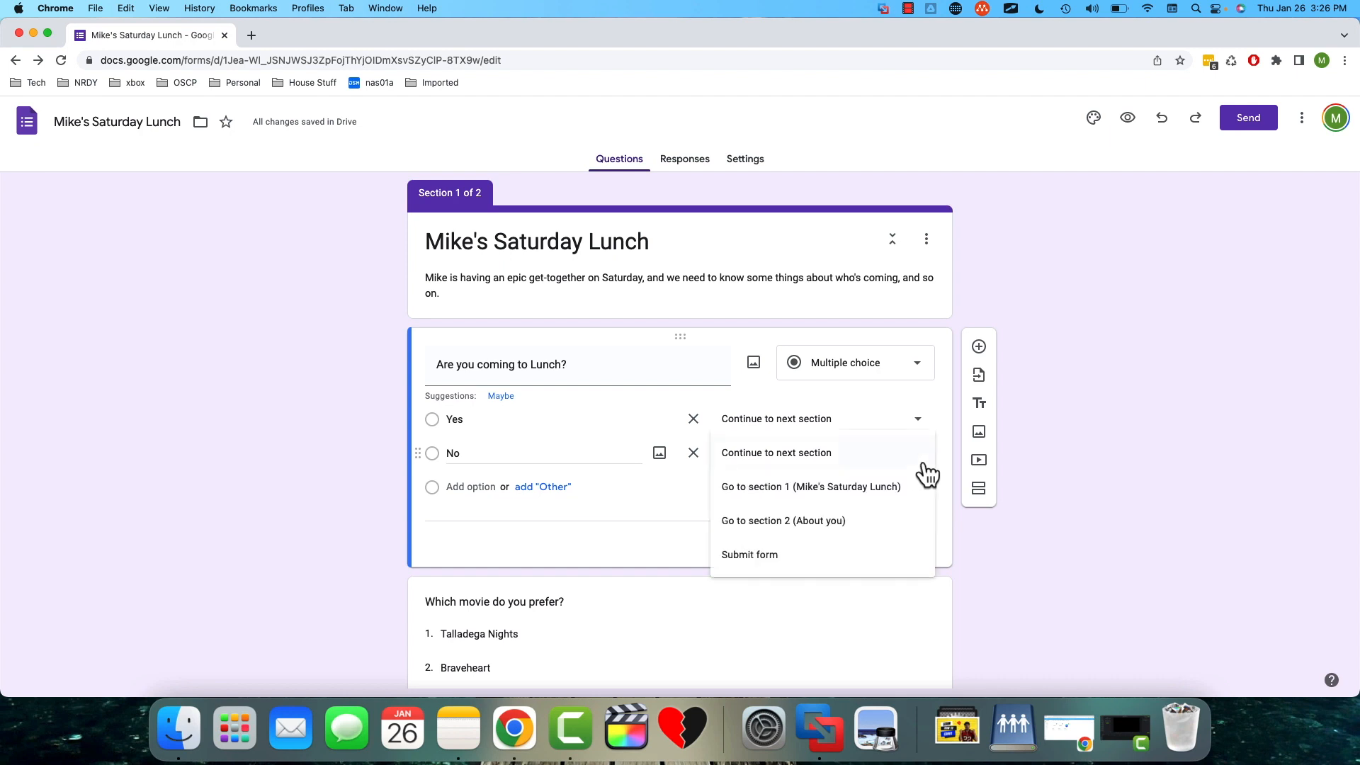
click(854, 561)
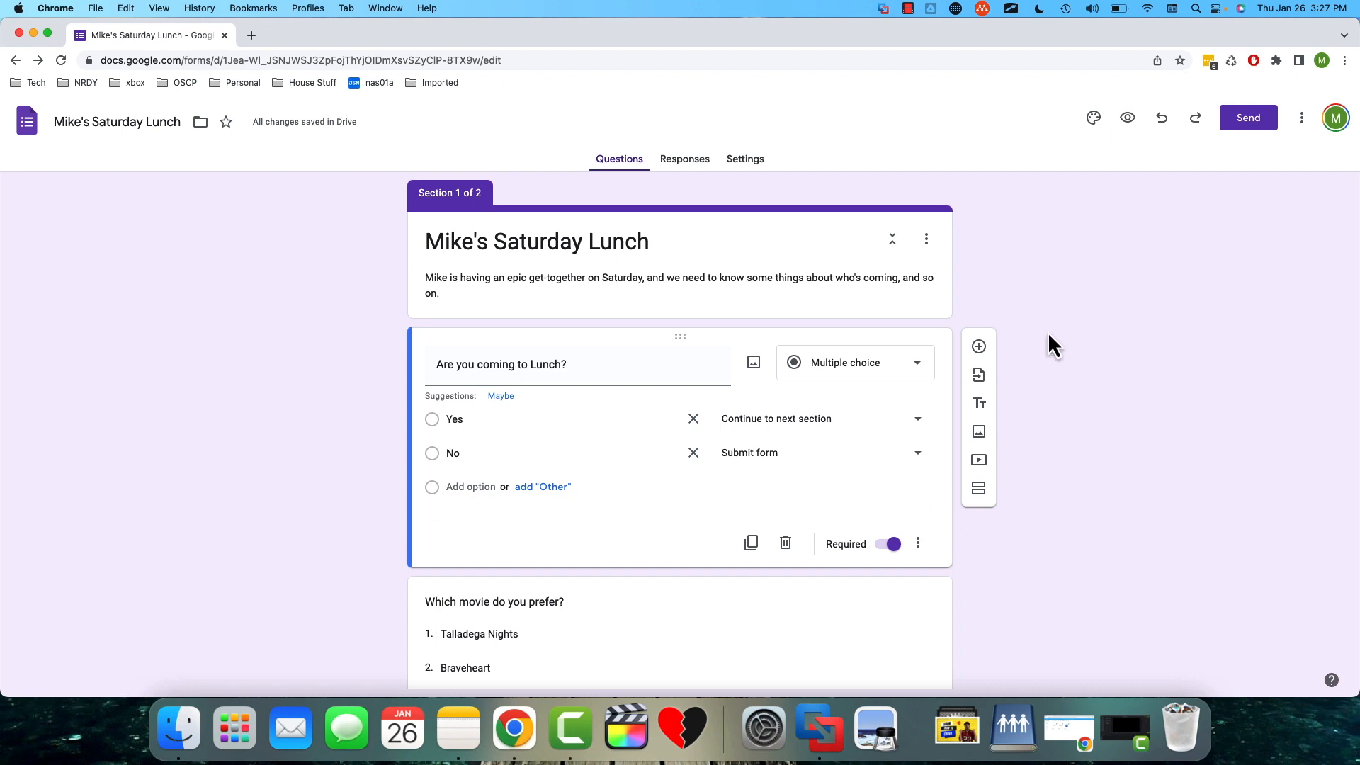
- Set the form's header image to the first dark blue picture in the Work and School themes
click(1094, 119)
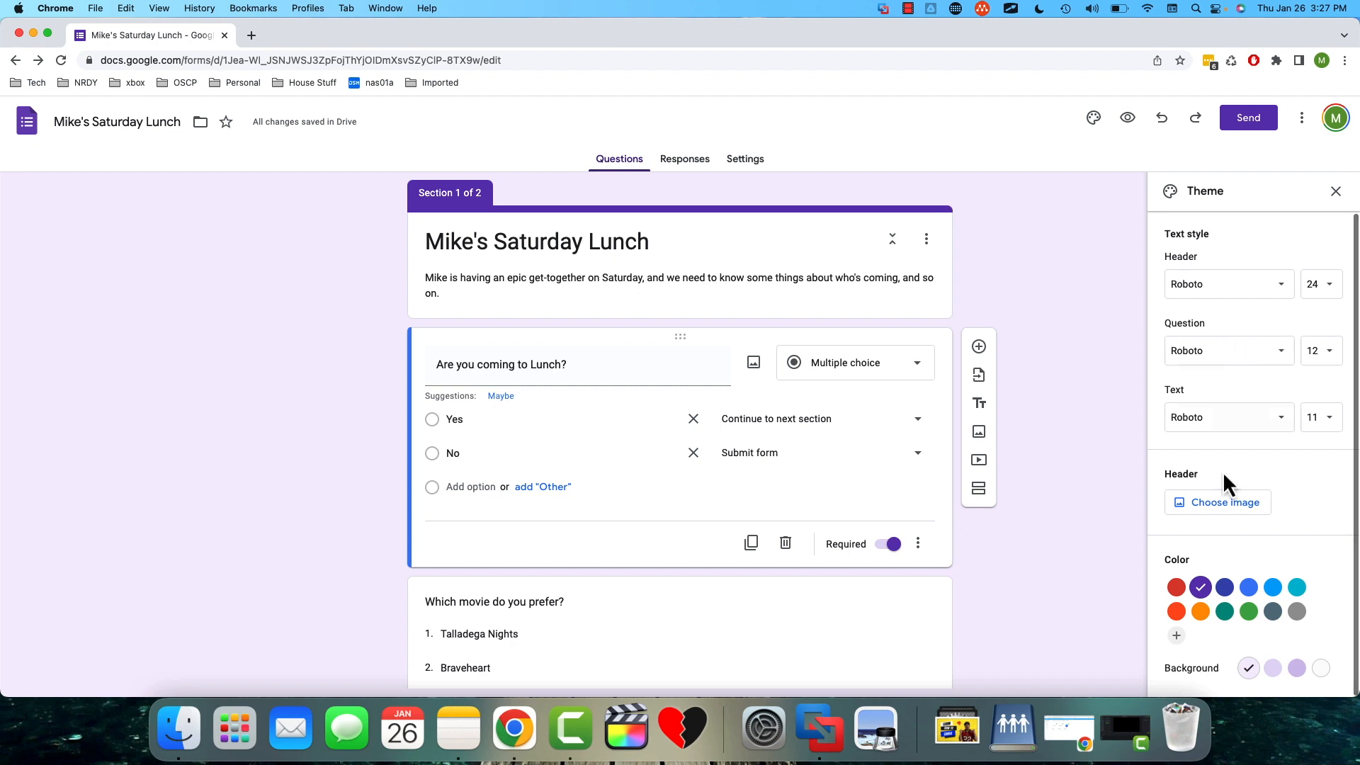
click(1201, 509)
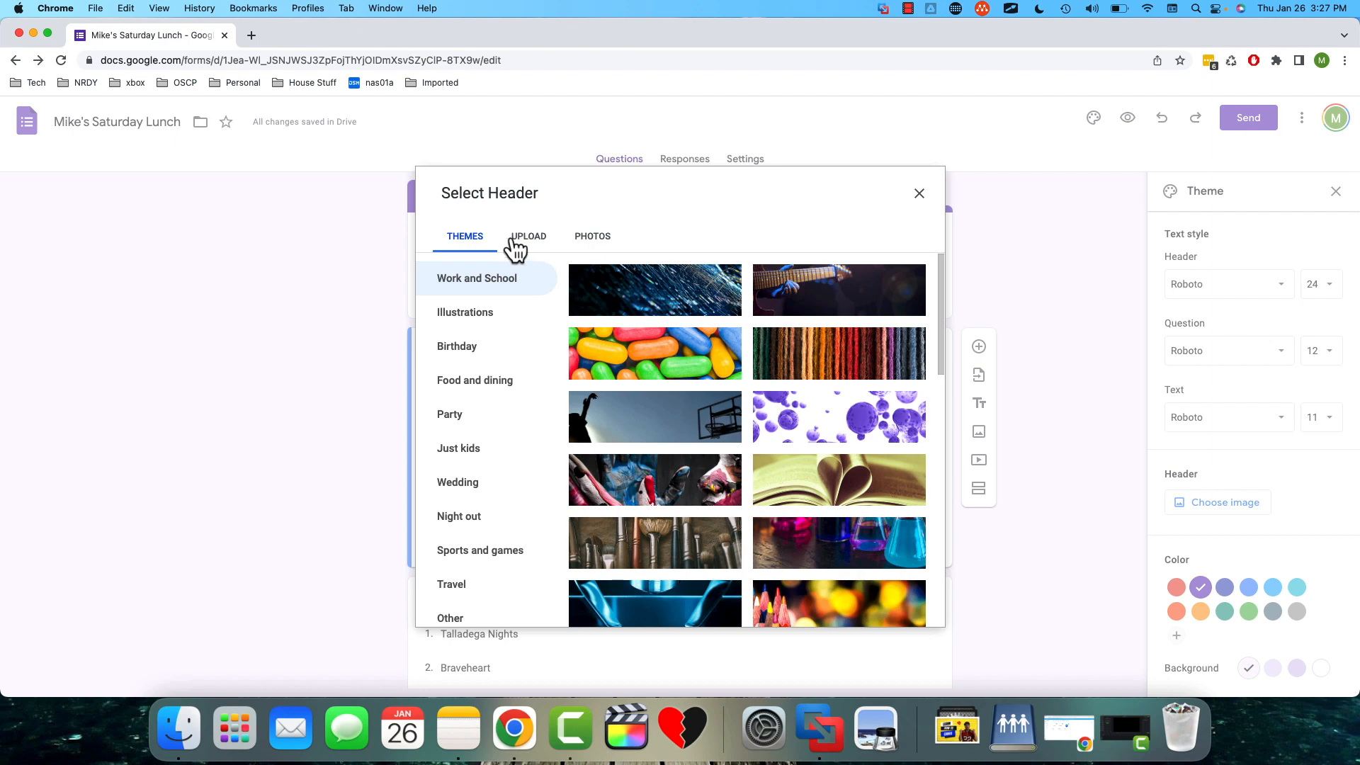
scroll(708, 416, down, 4)
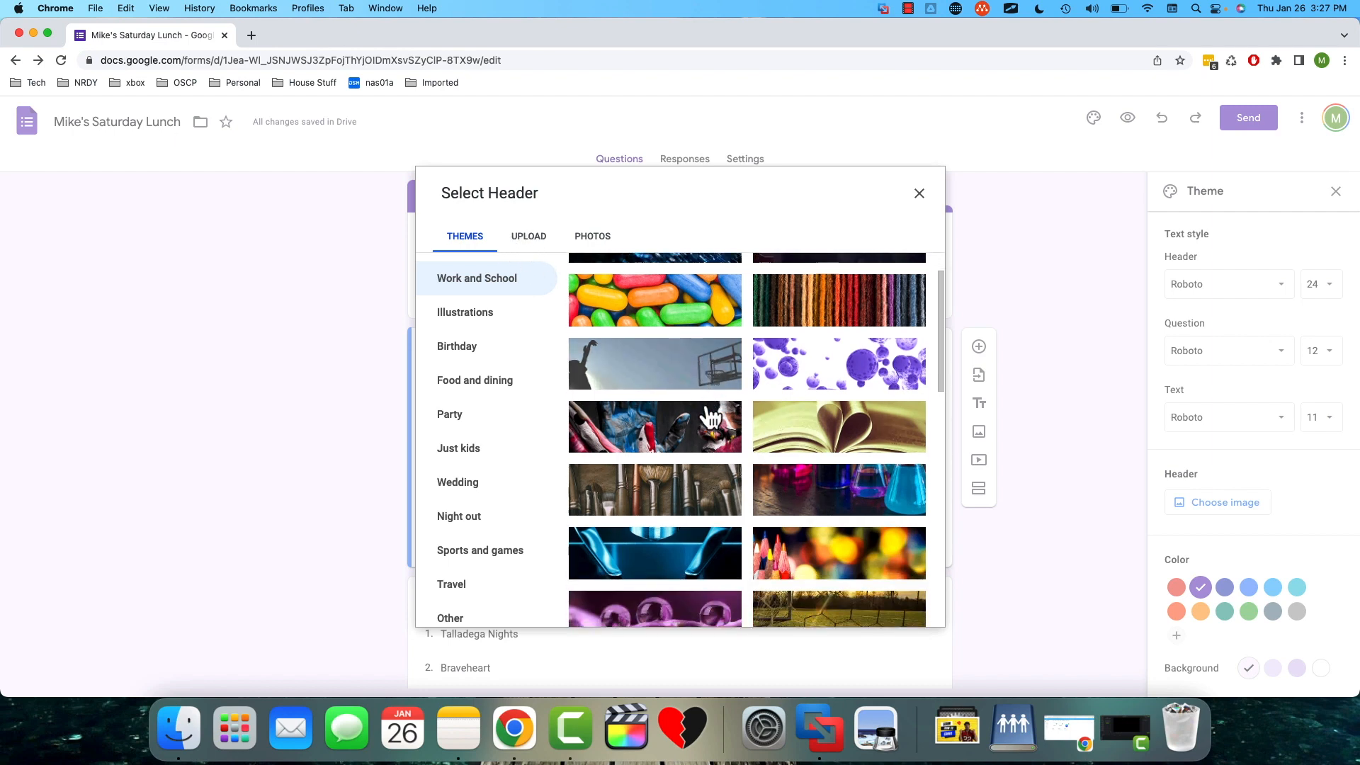
scroll(708, 416, down, 3)
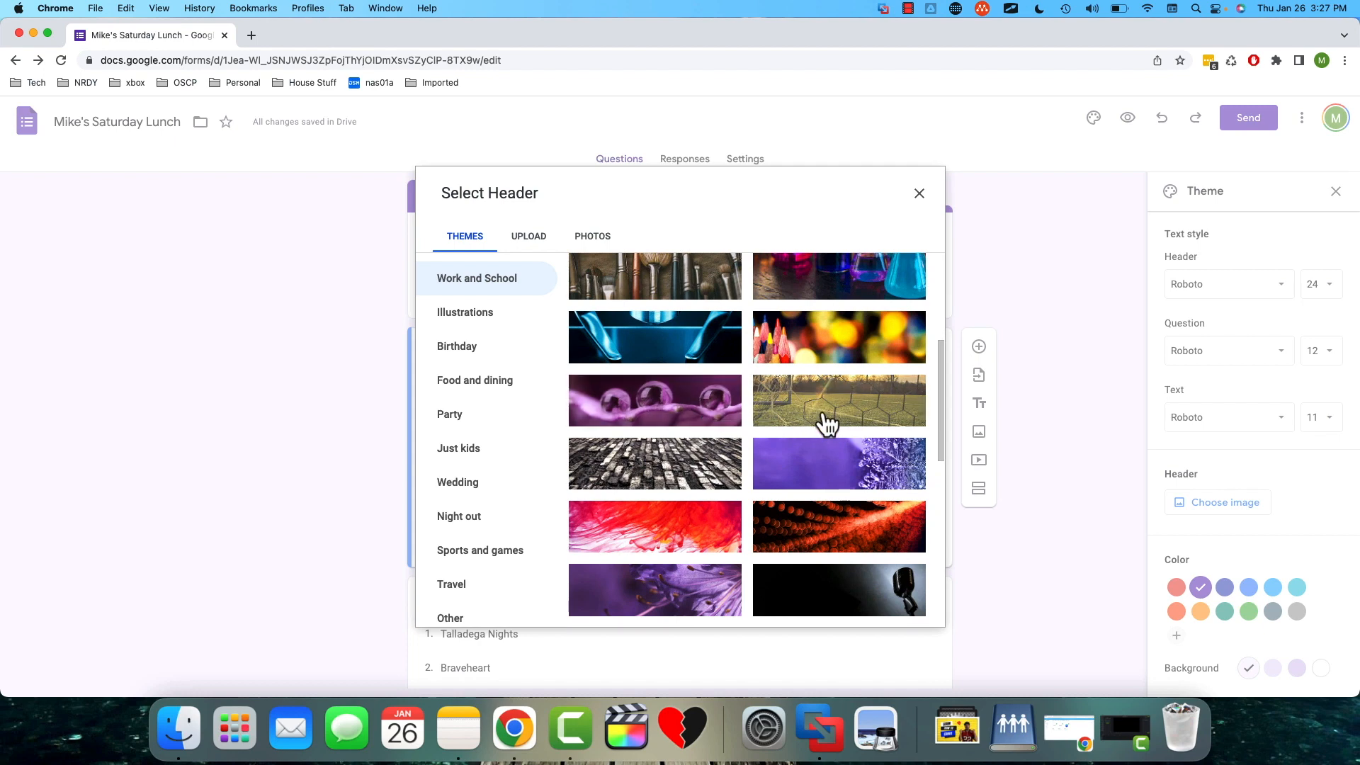
scroll(827, 423, up, 7)
click(685, 309)
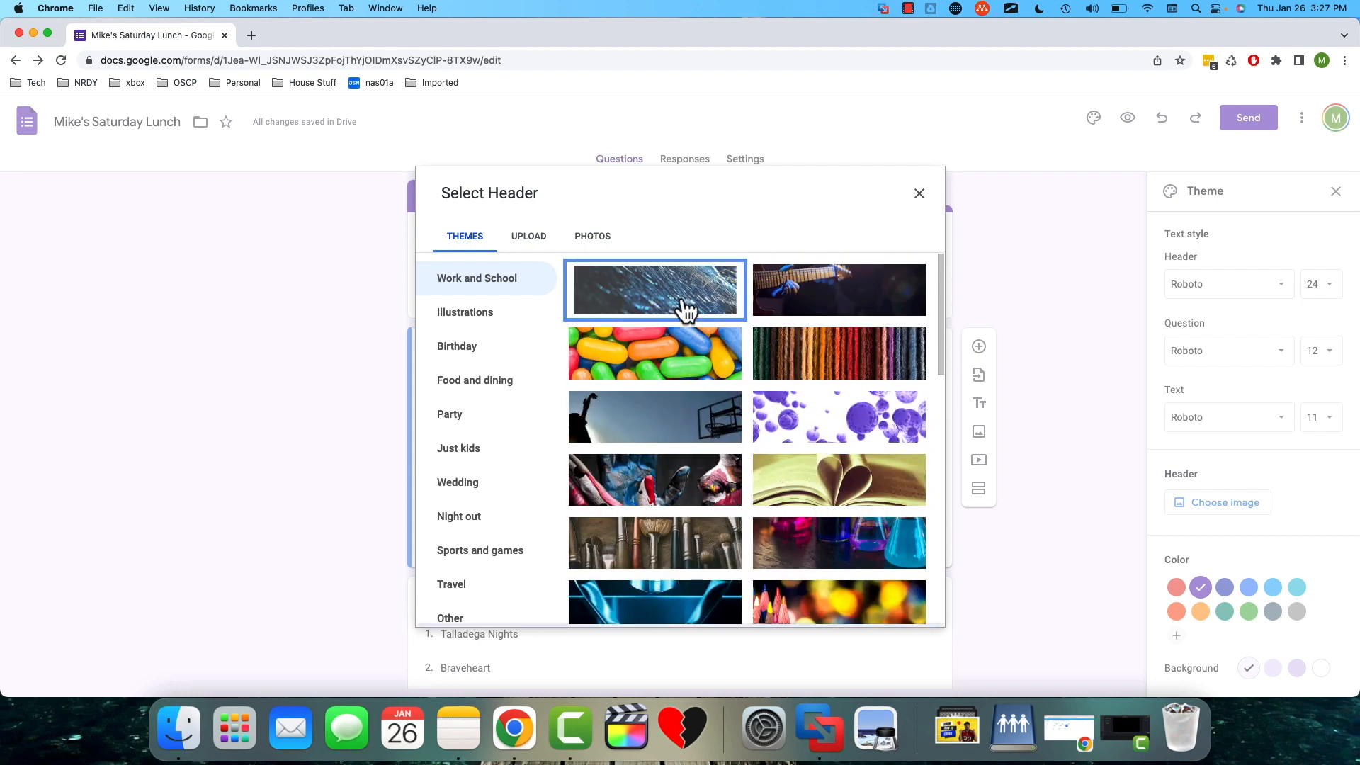
click(904, 616)
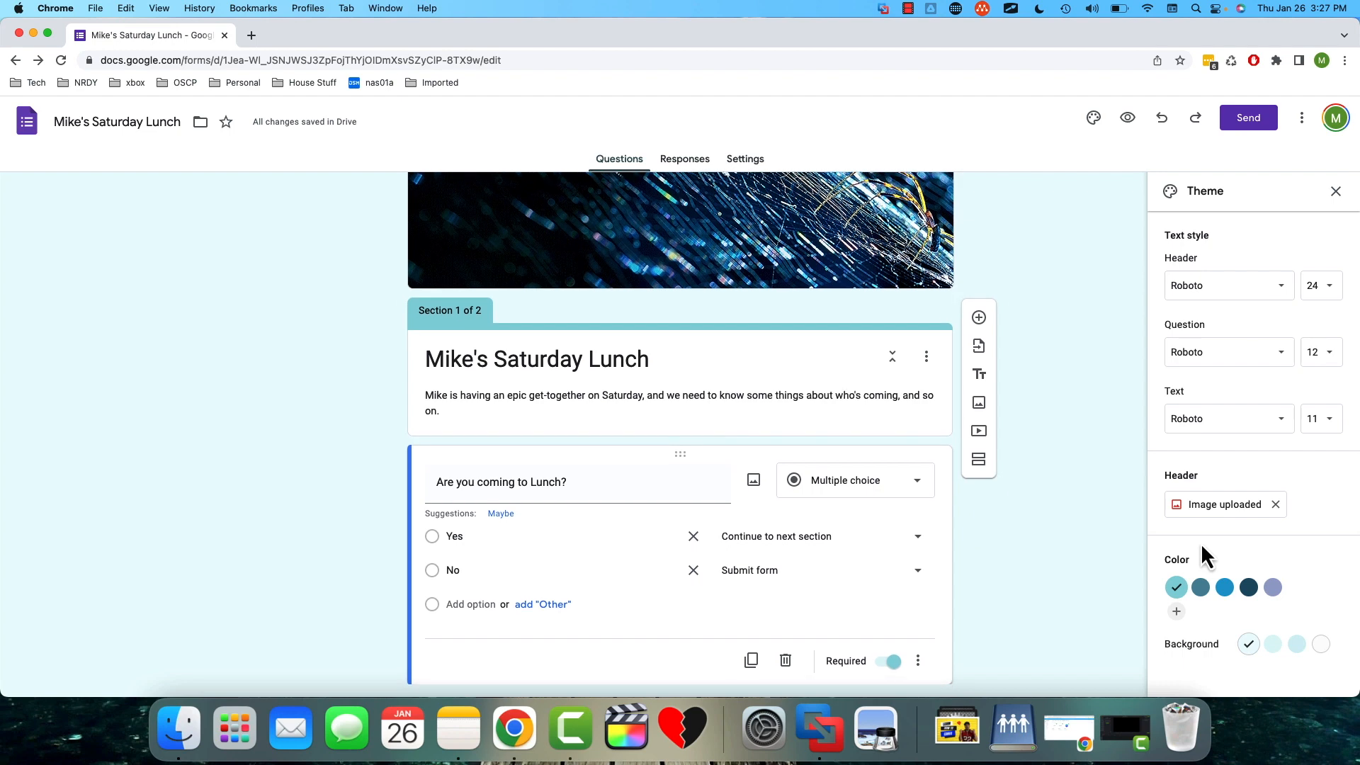
- Set the theme color to the muted dark teal and the background to its third, darkest tint
click(1201, 591)
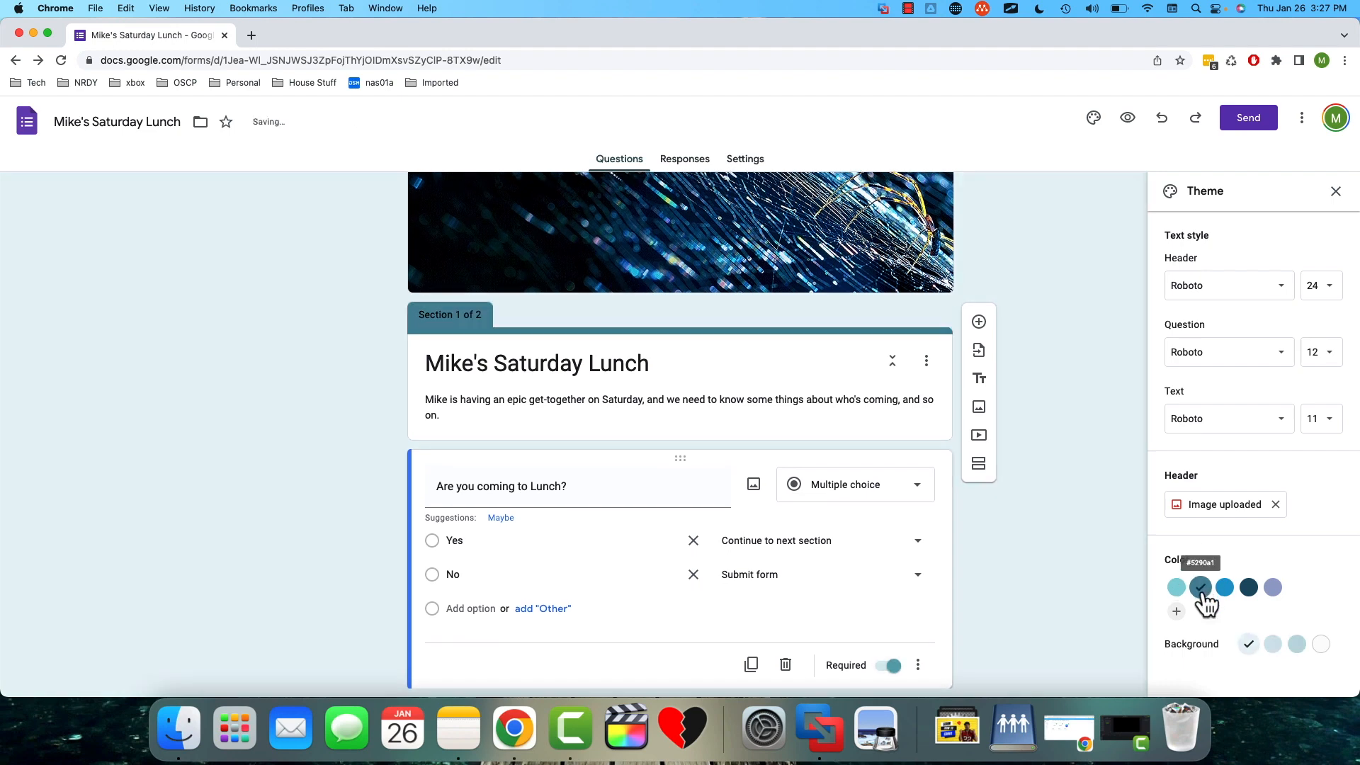
click(1226, 592)
click(1250, 592)
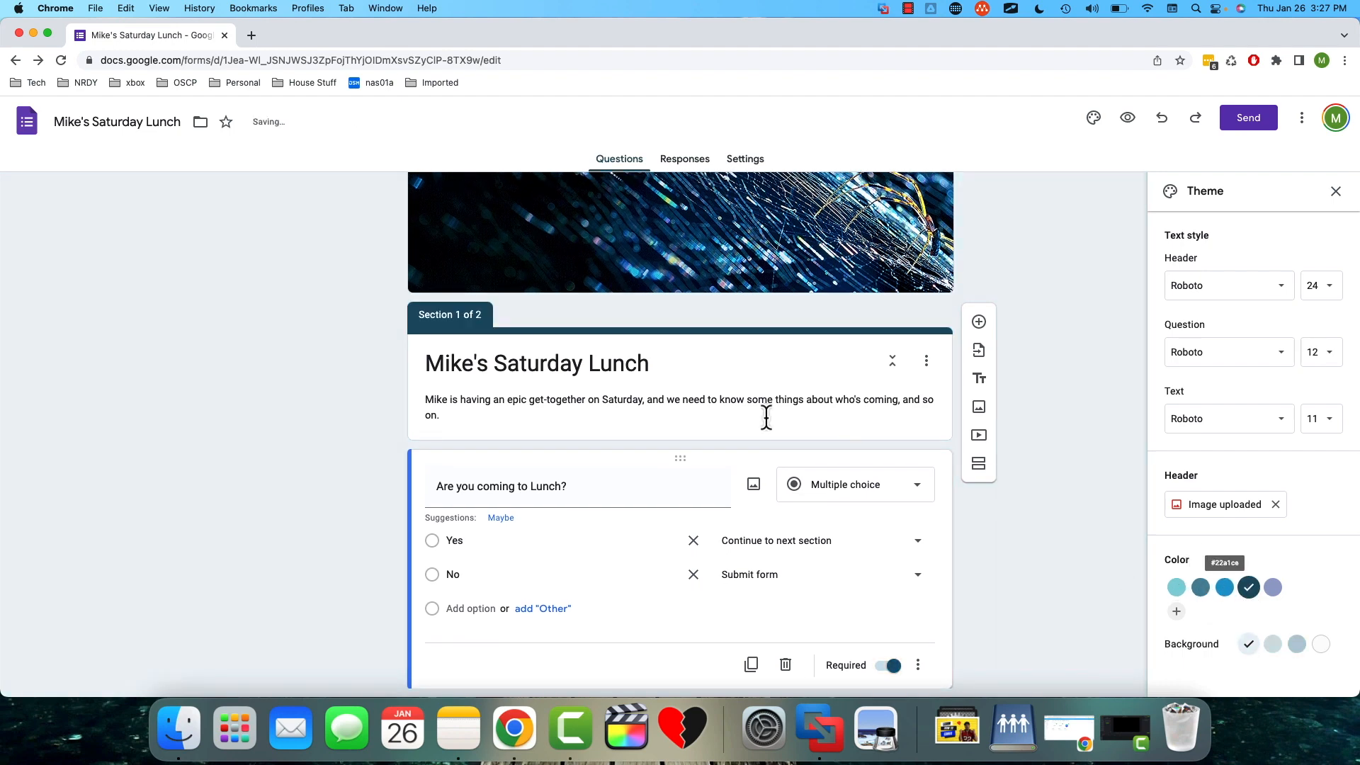
click(1202, 588)
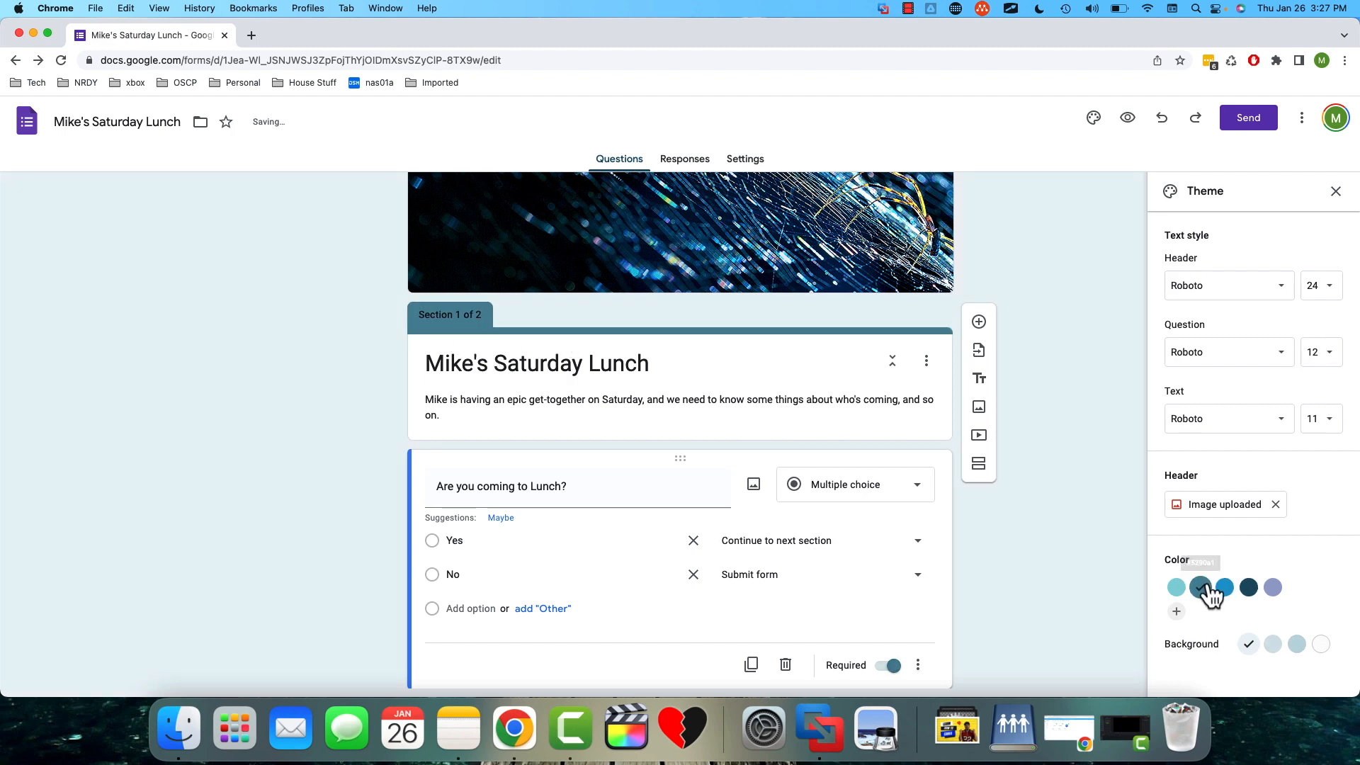
click(1298, 646)
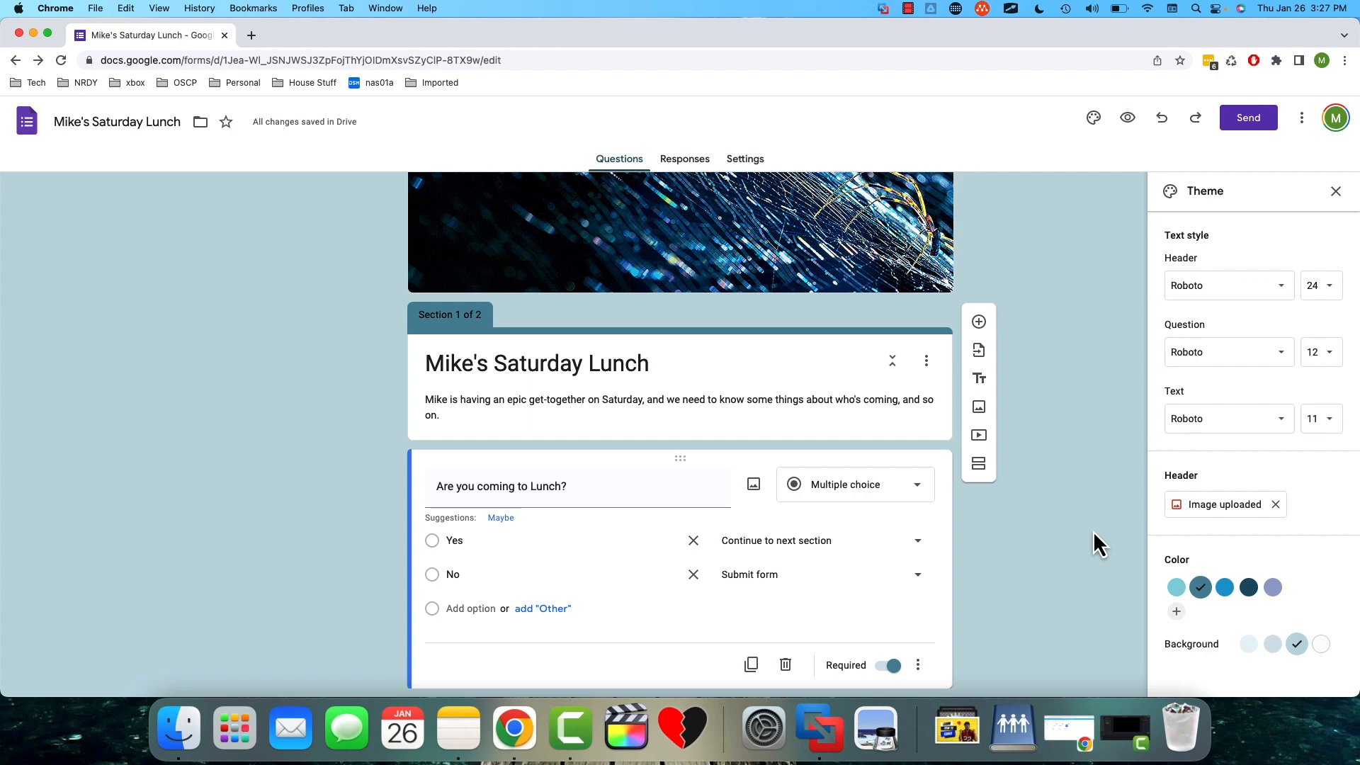
click(1336, 192)
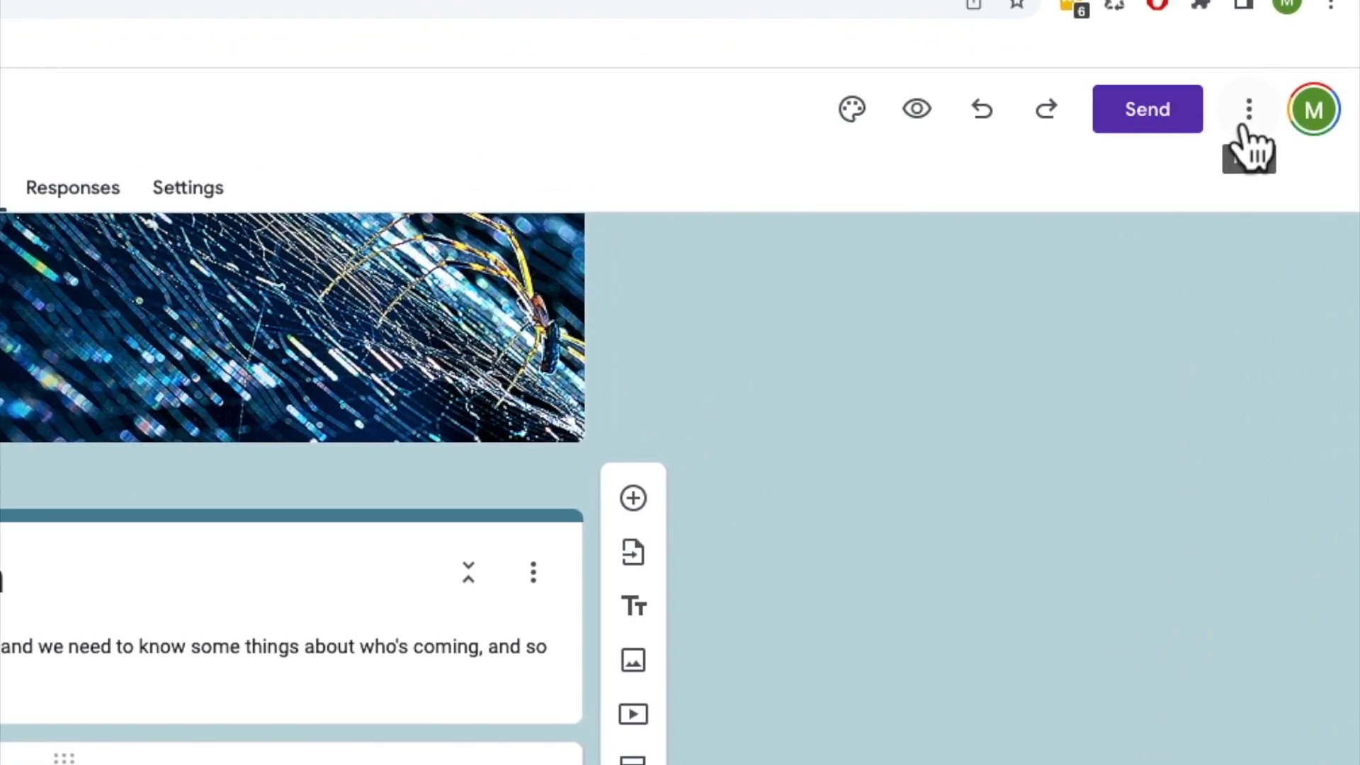
click(1249, 114)
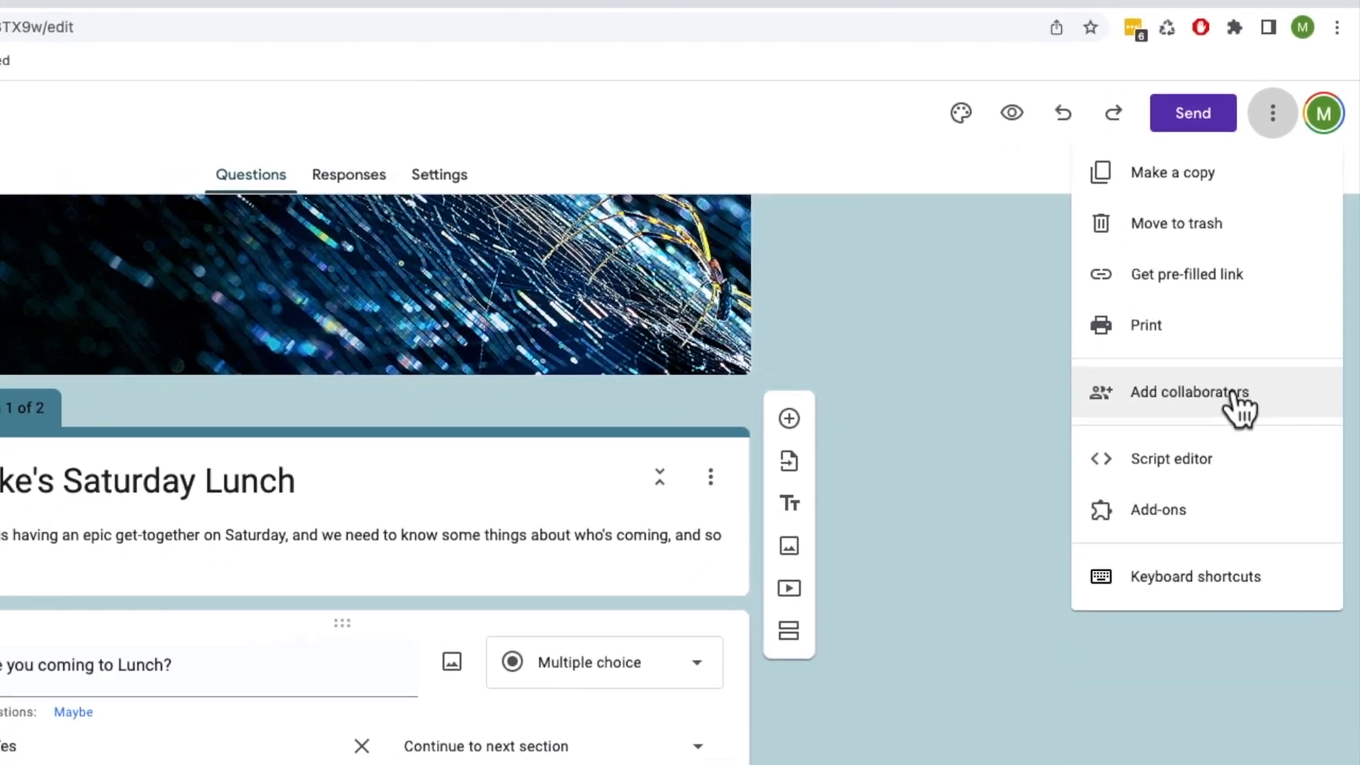
click(1236, 397)
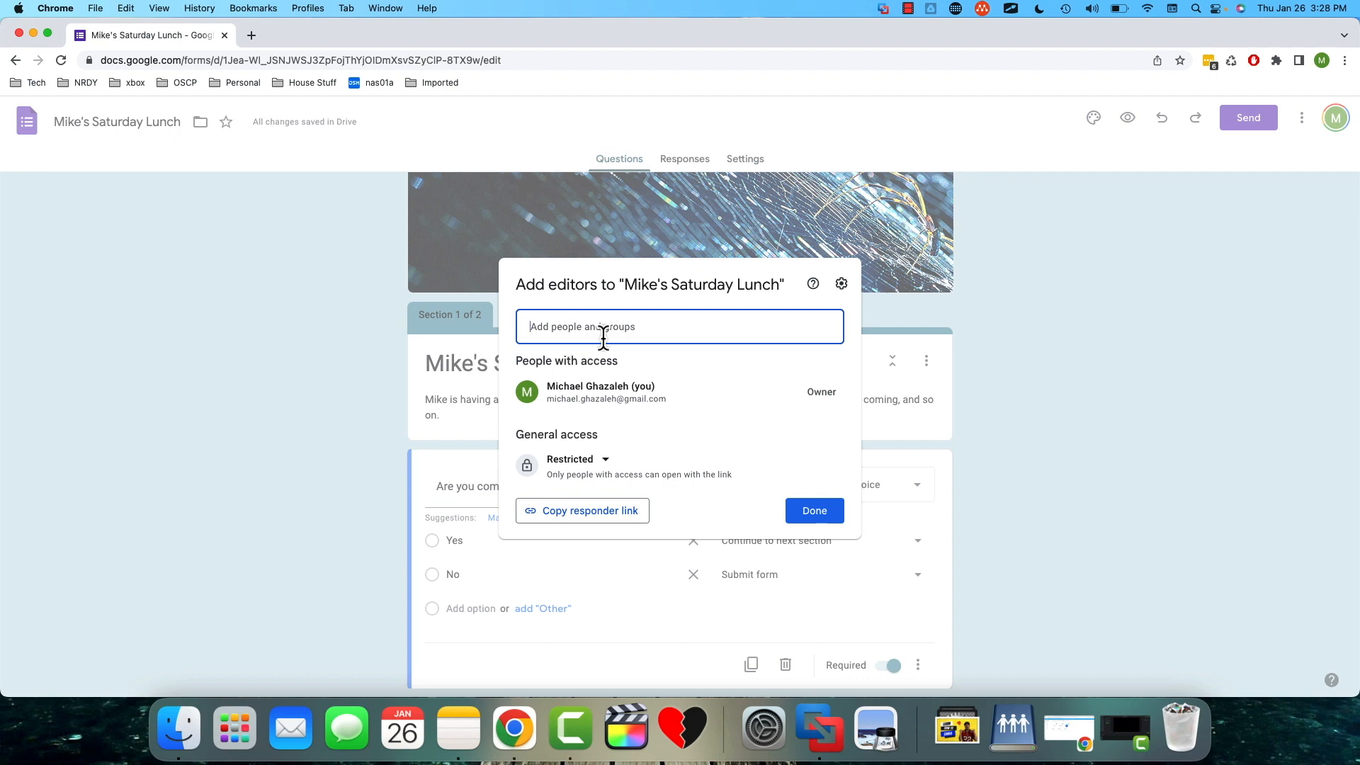
text(nobody@gmail.com)
click(646, 367)
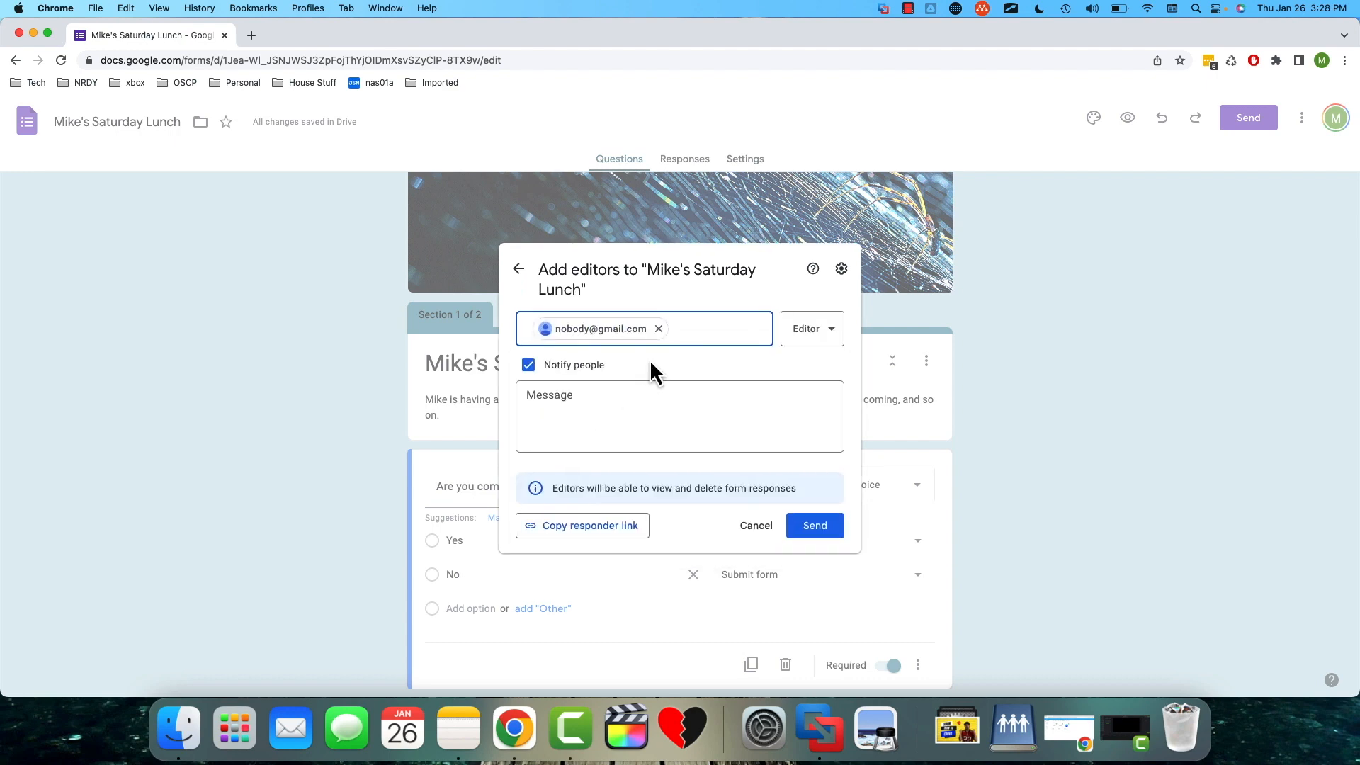
click(839, 338)
click(850, 368)
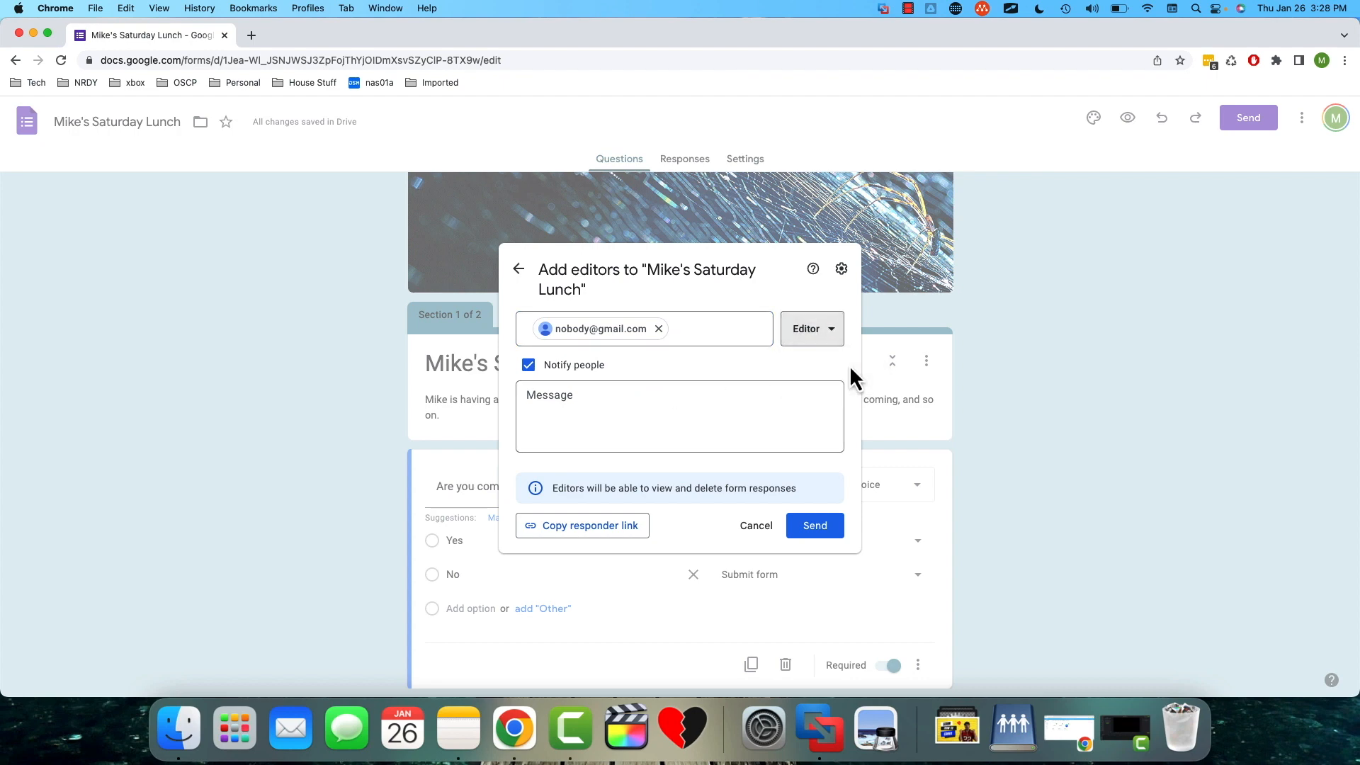
click(757, 527)
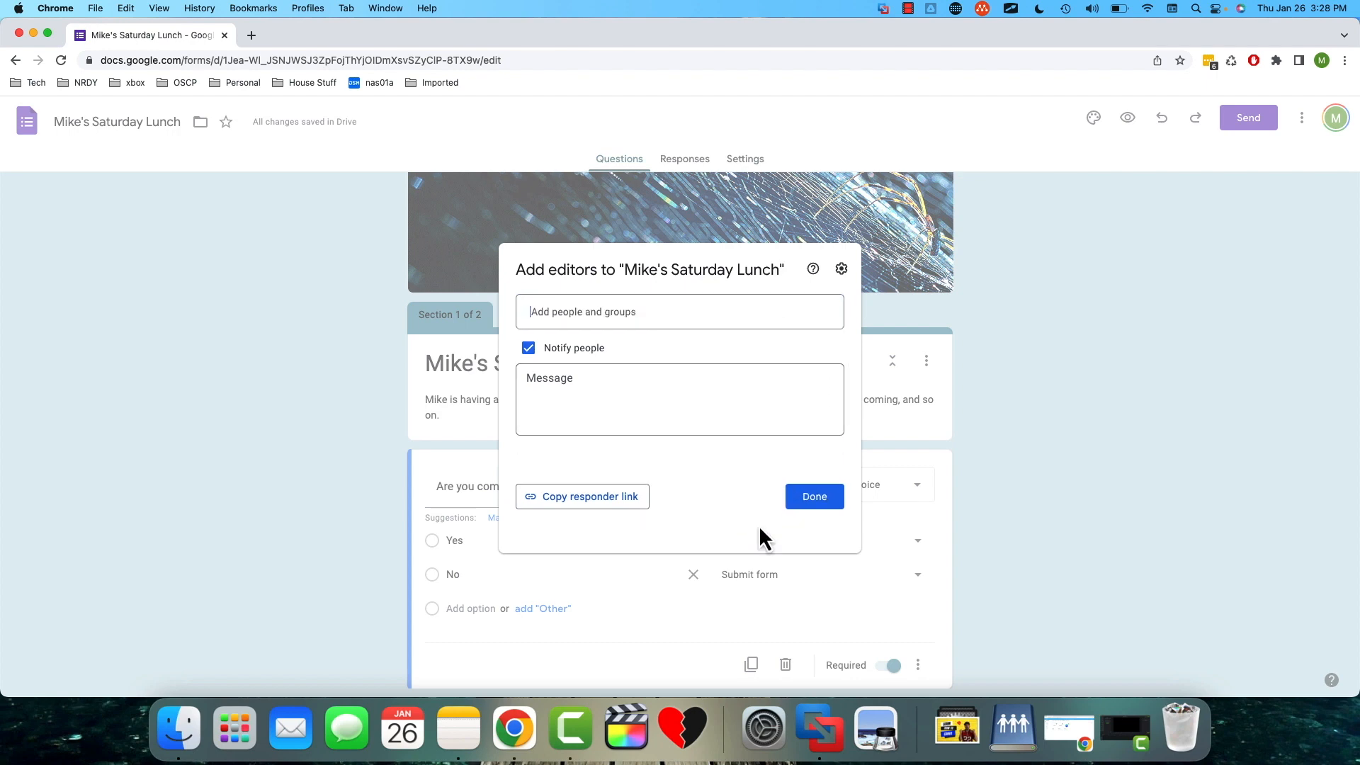
click(821, 513)
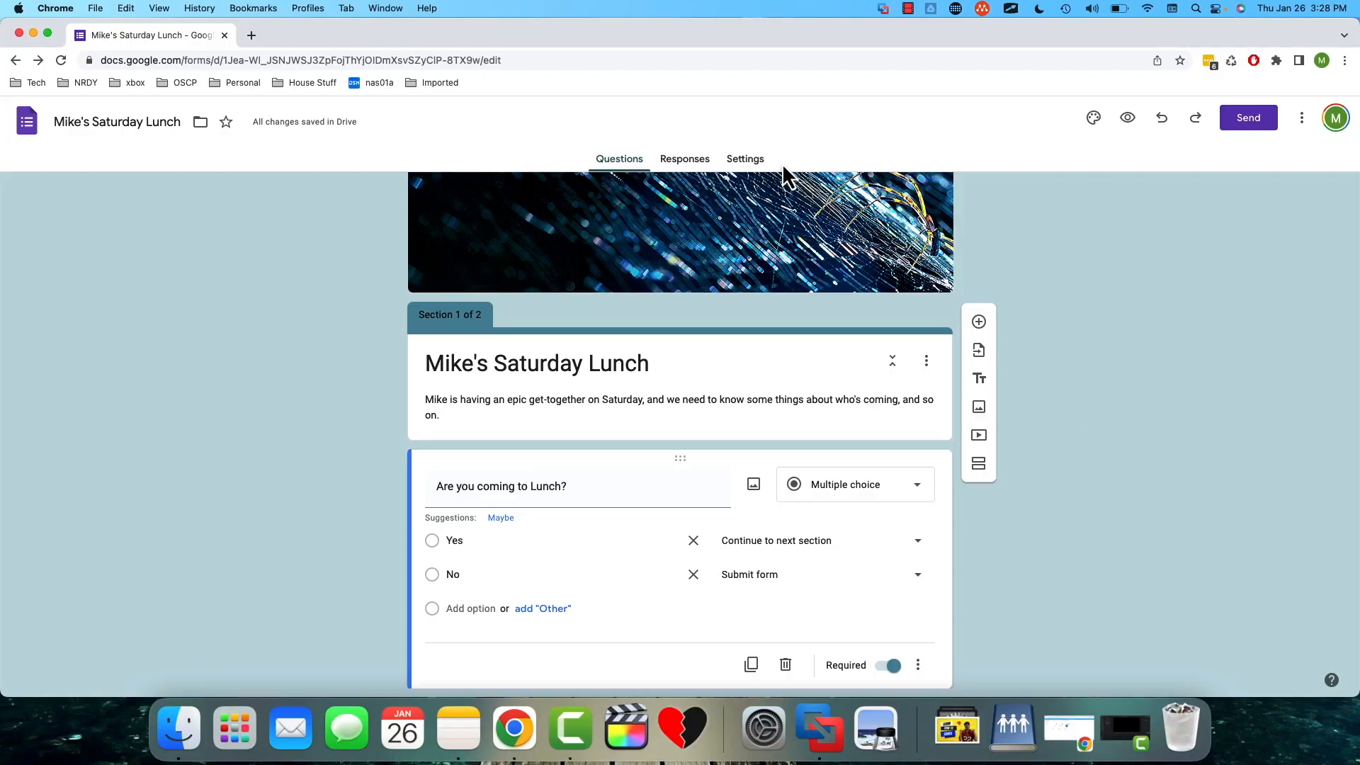
- Review the form's response collection settings and turn on the progress bar in its presentation settings
click(749, 164)
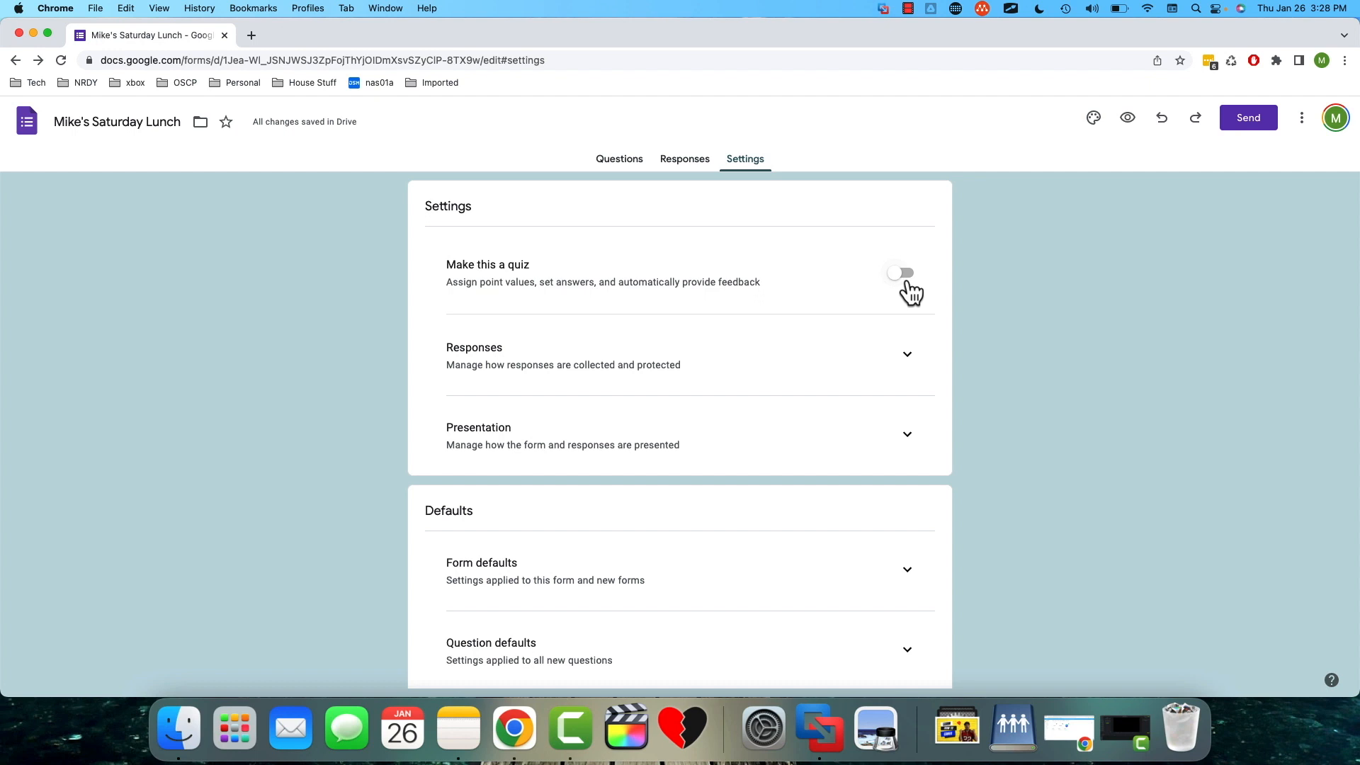
click(908, 359)
scroll(909, 364, down, 1)
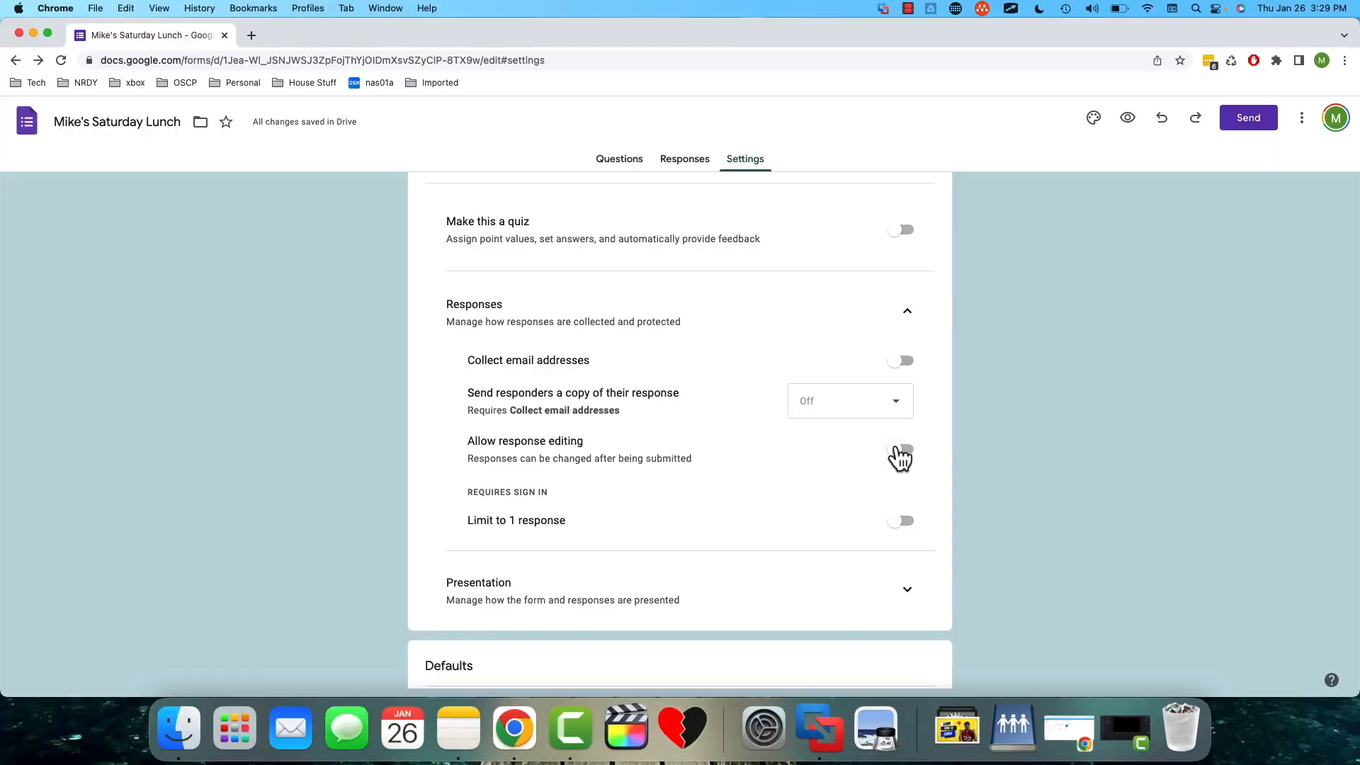
scroll(901, 457, down, 3)
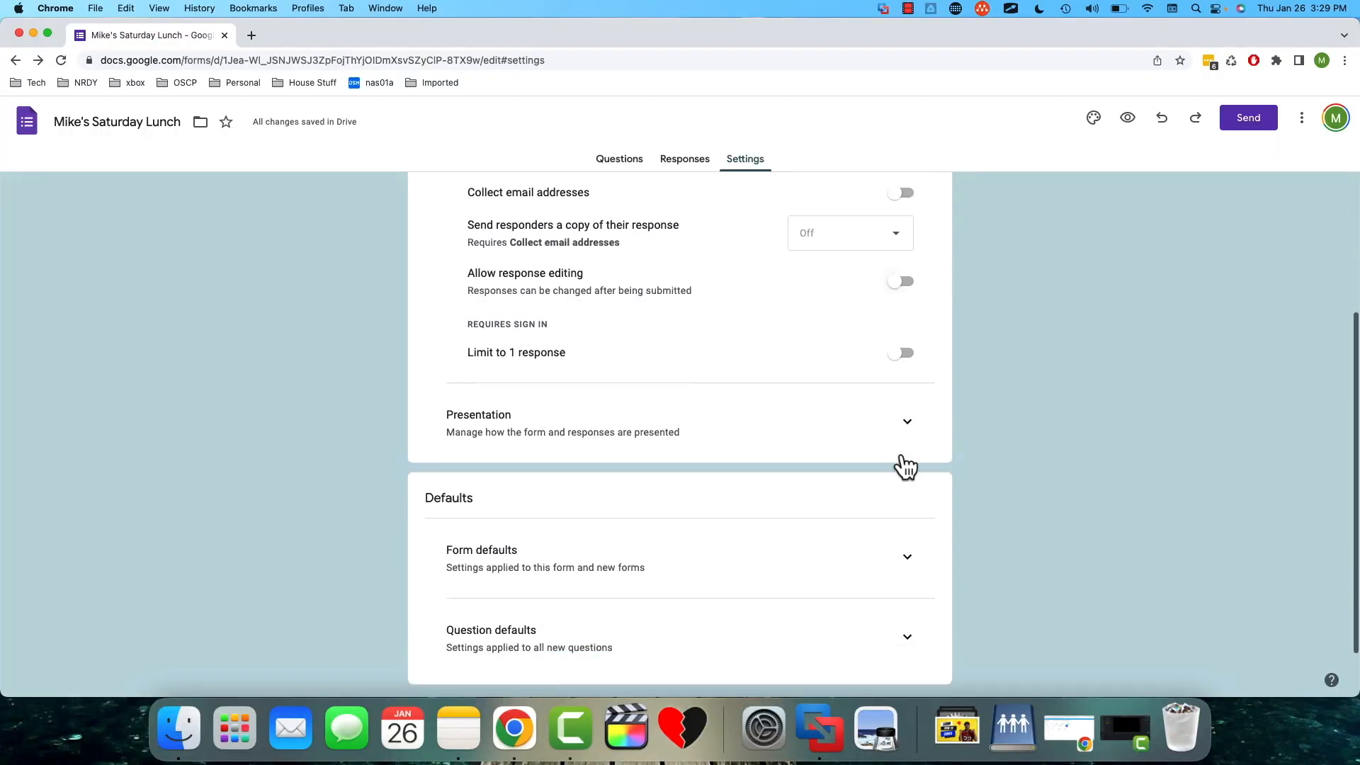
click(908, 391)
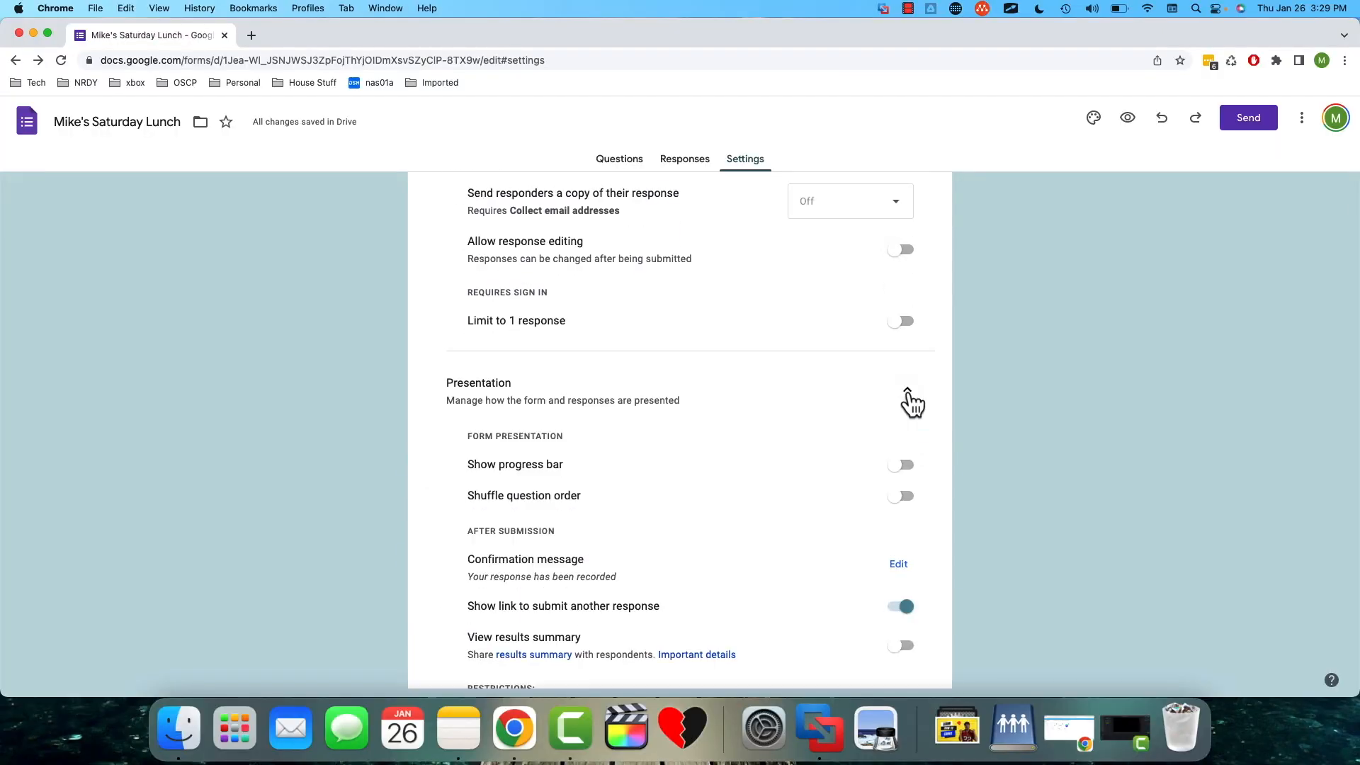
scroll(904, 399, down, 2)
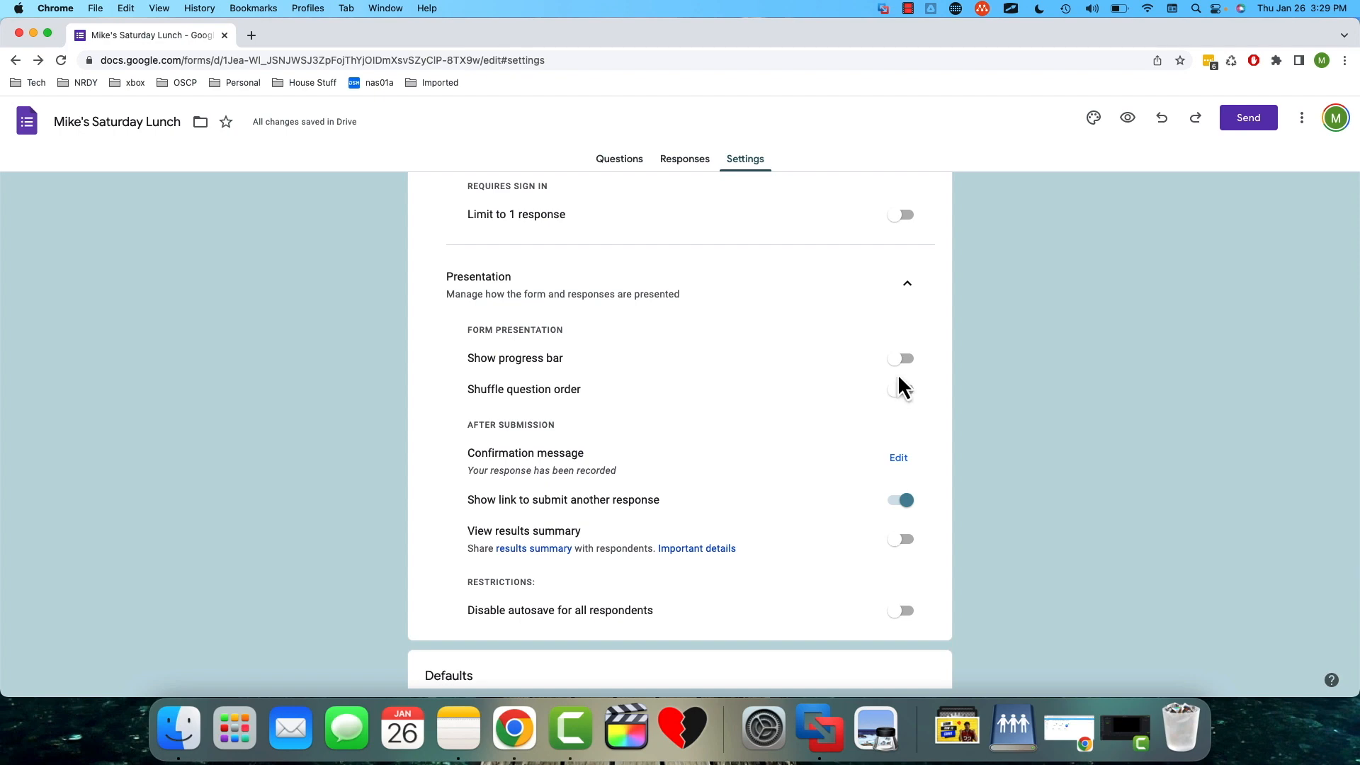
click(903, 362)
drag(468, 453, 581, 454)
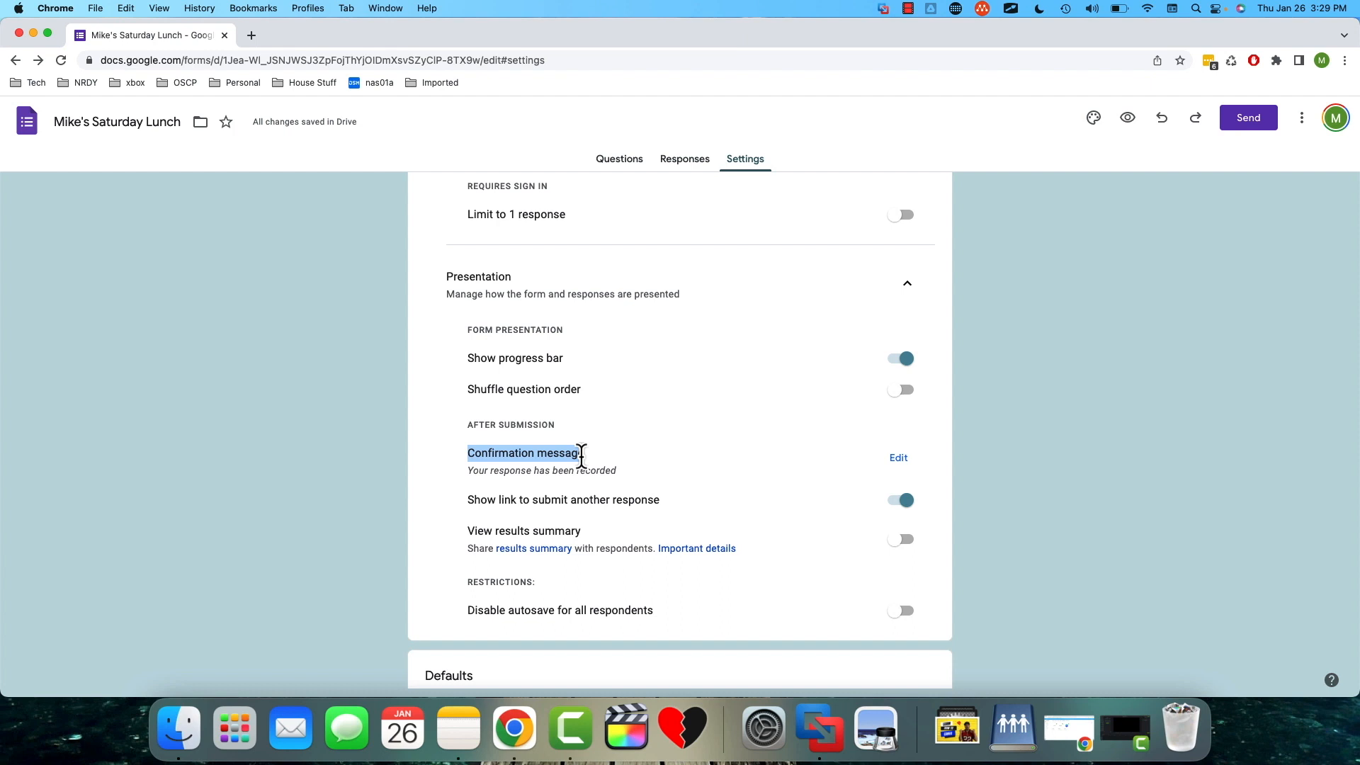
click(595, 473)
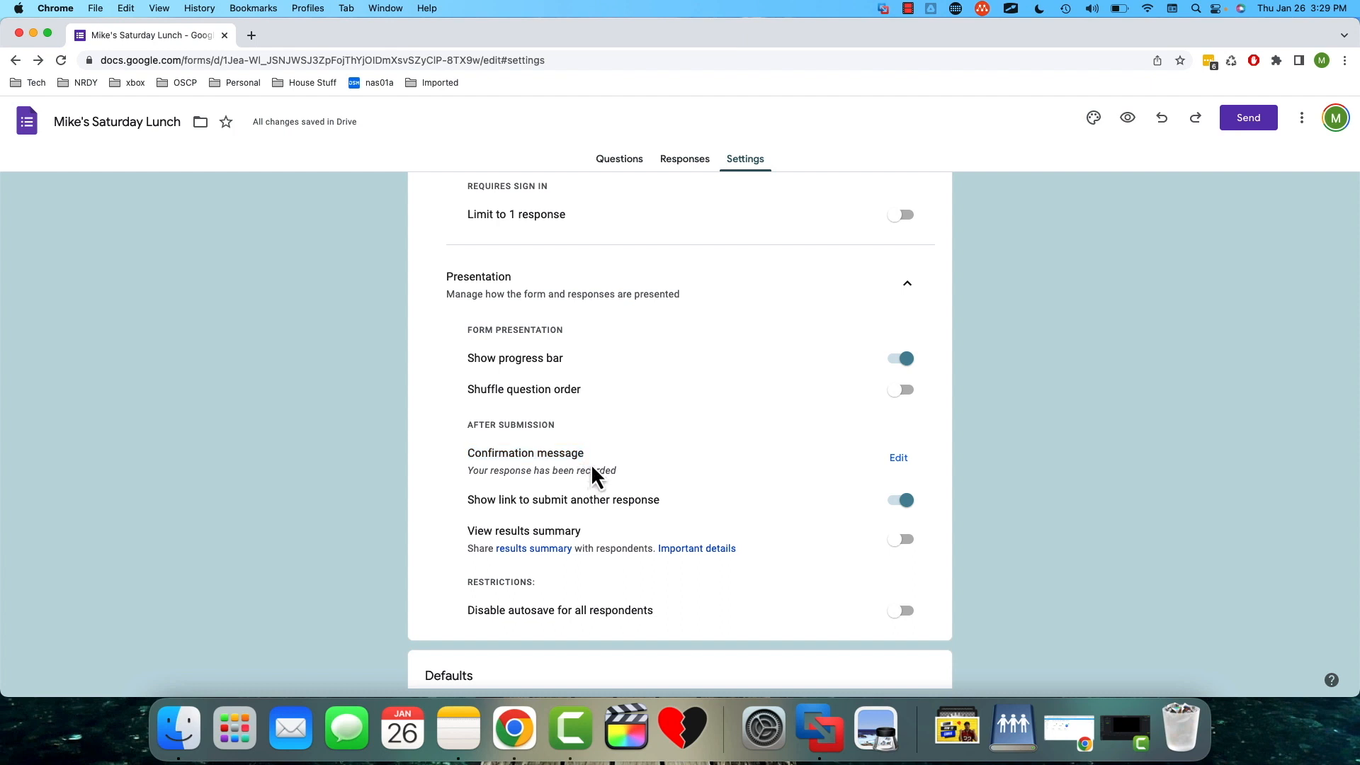
- Set the confirmation message to "Thanks for your response!" plus a sentence saying the host will be in touch, and save it
drag(468, 471, 623, 478)
click(898, 457)
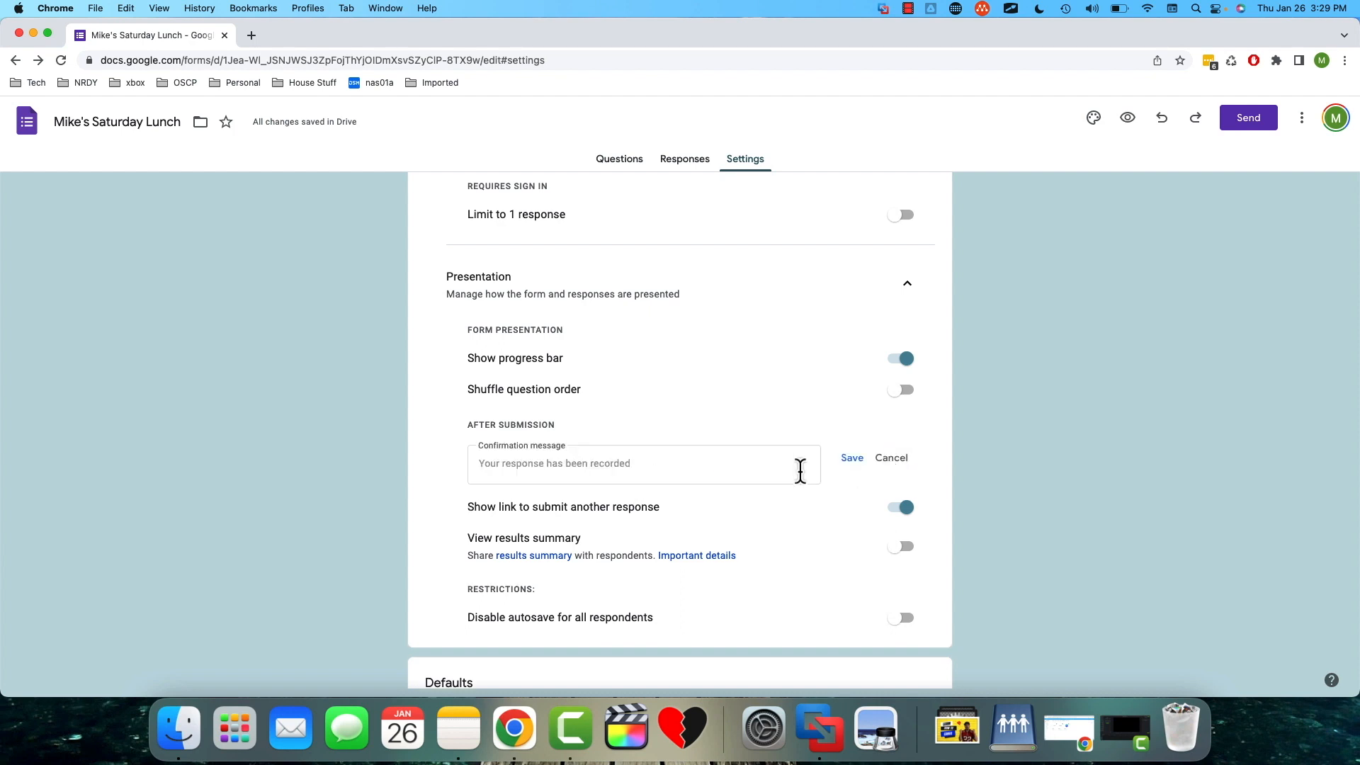
text(Thanks f)
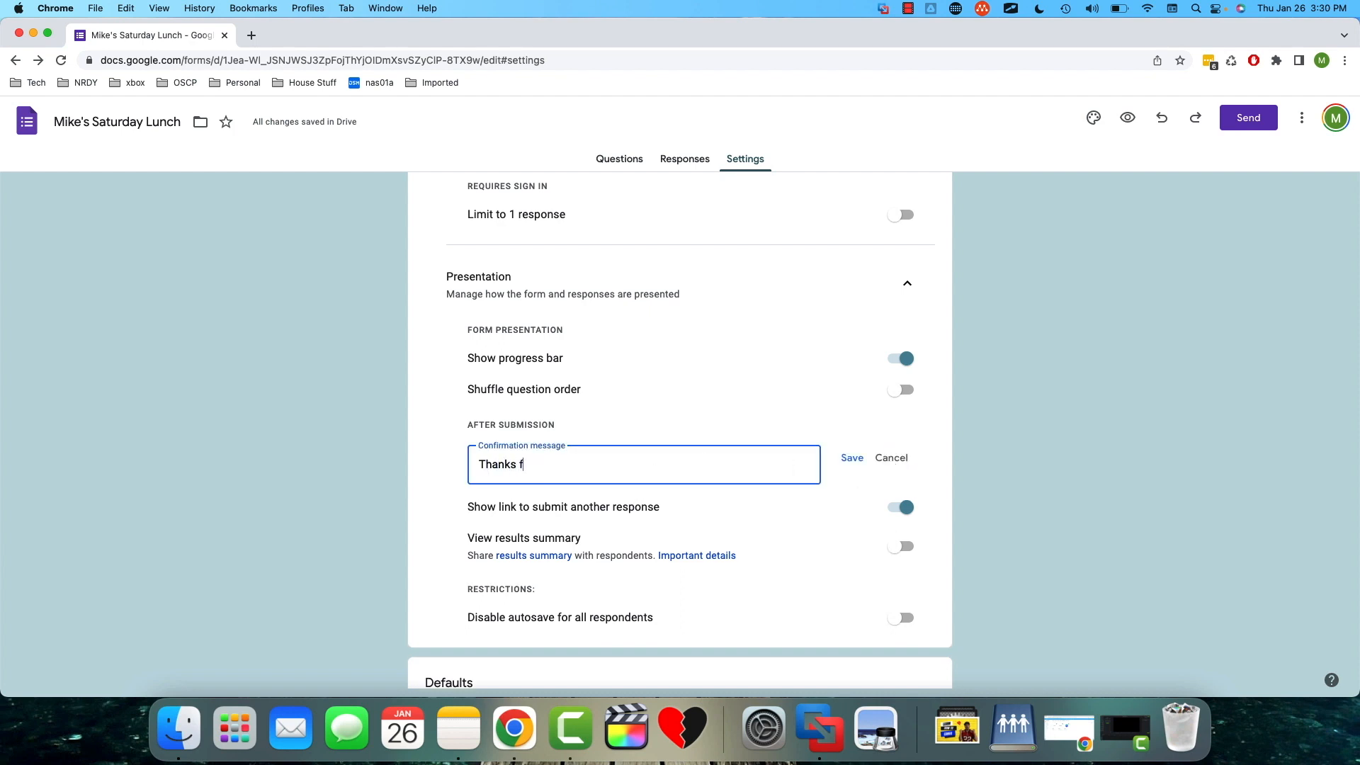
text(or your response! Mike wi)
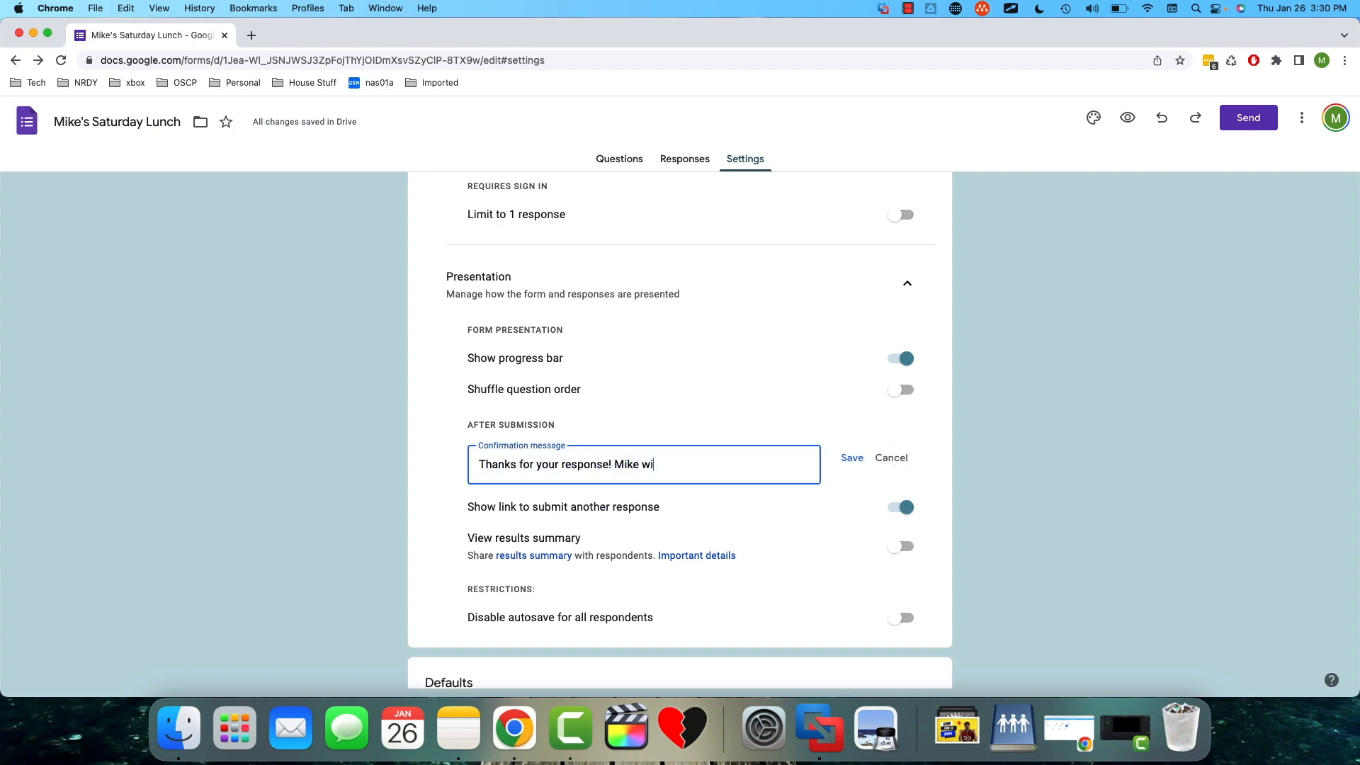
text(ll be in touch!)
click(853, 462)
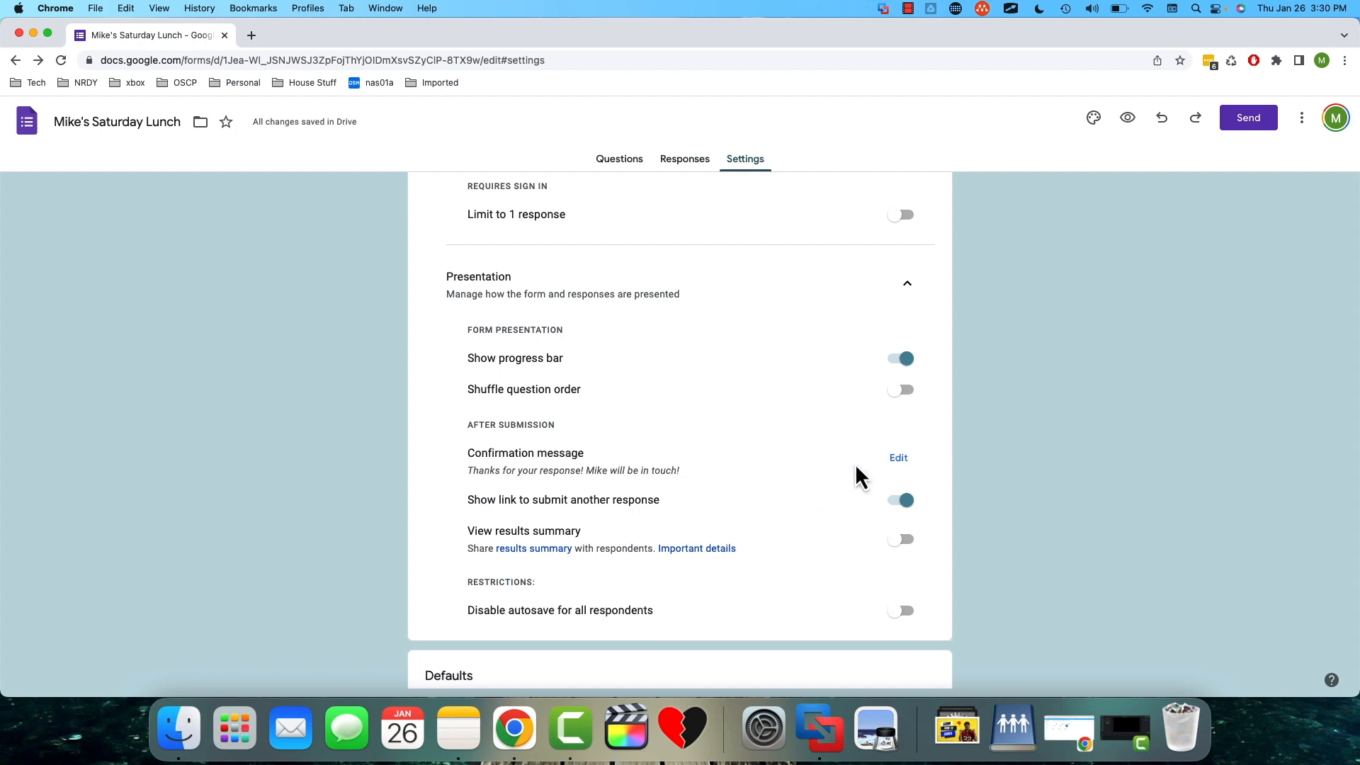
- Check the form's responses page and review the email recipient and subject fields in the send options
scroll(856, 464, up, 5)
click(684, 170)
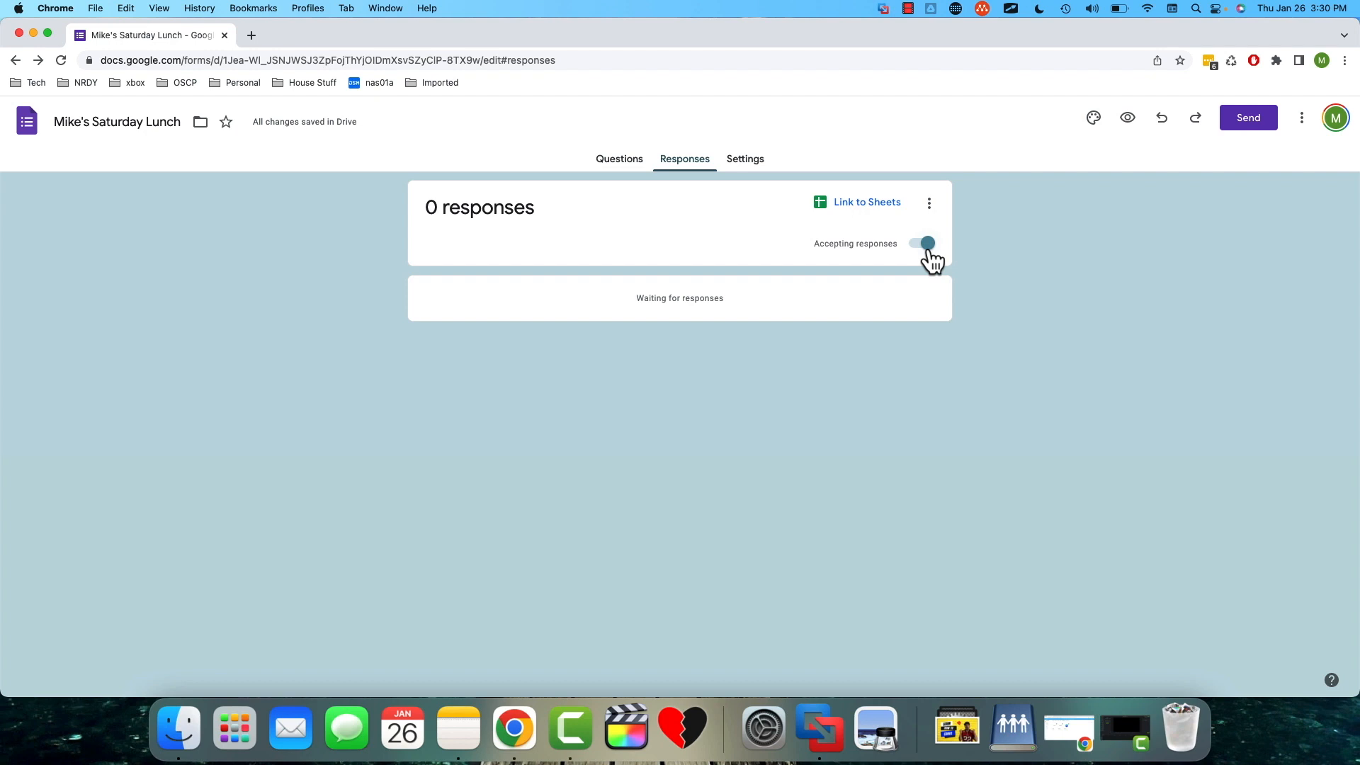
click(1241, 126)
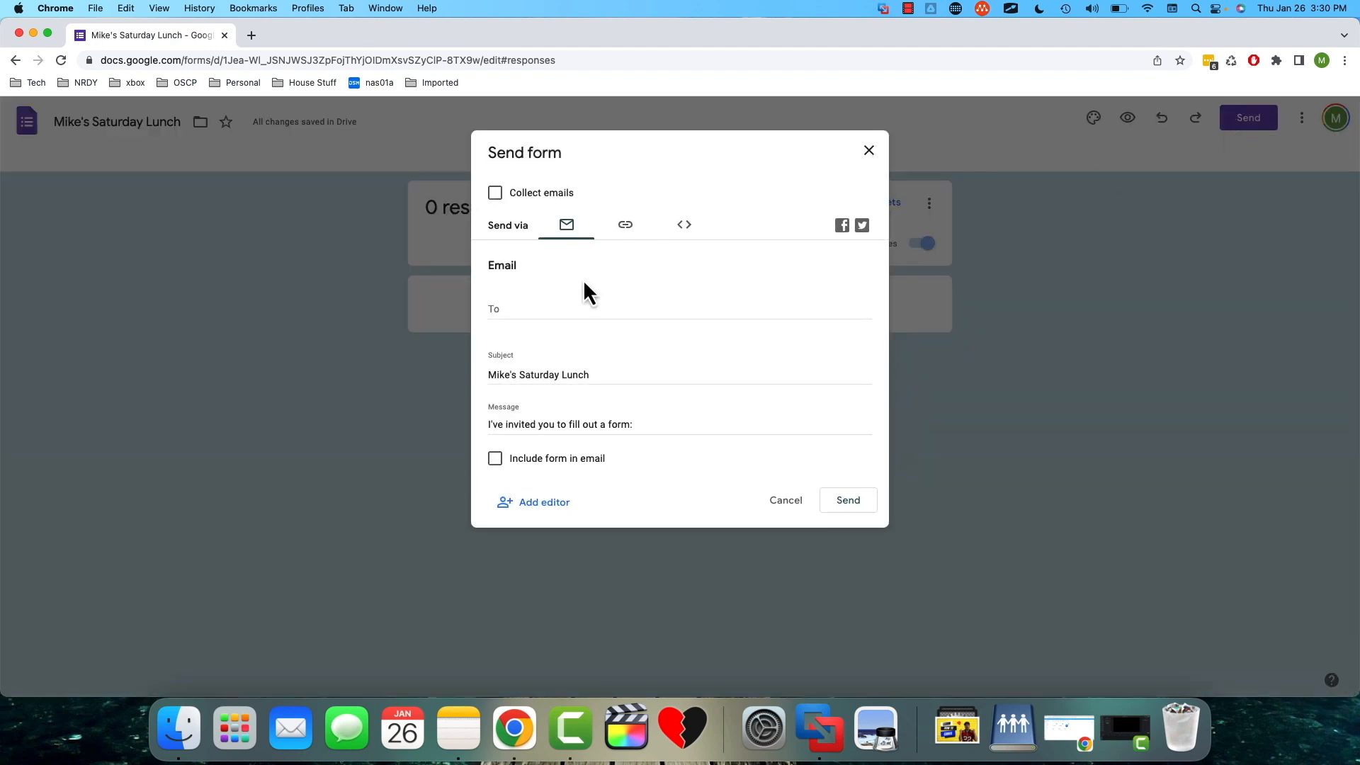
click(516, 319)
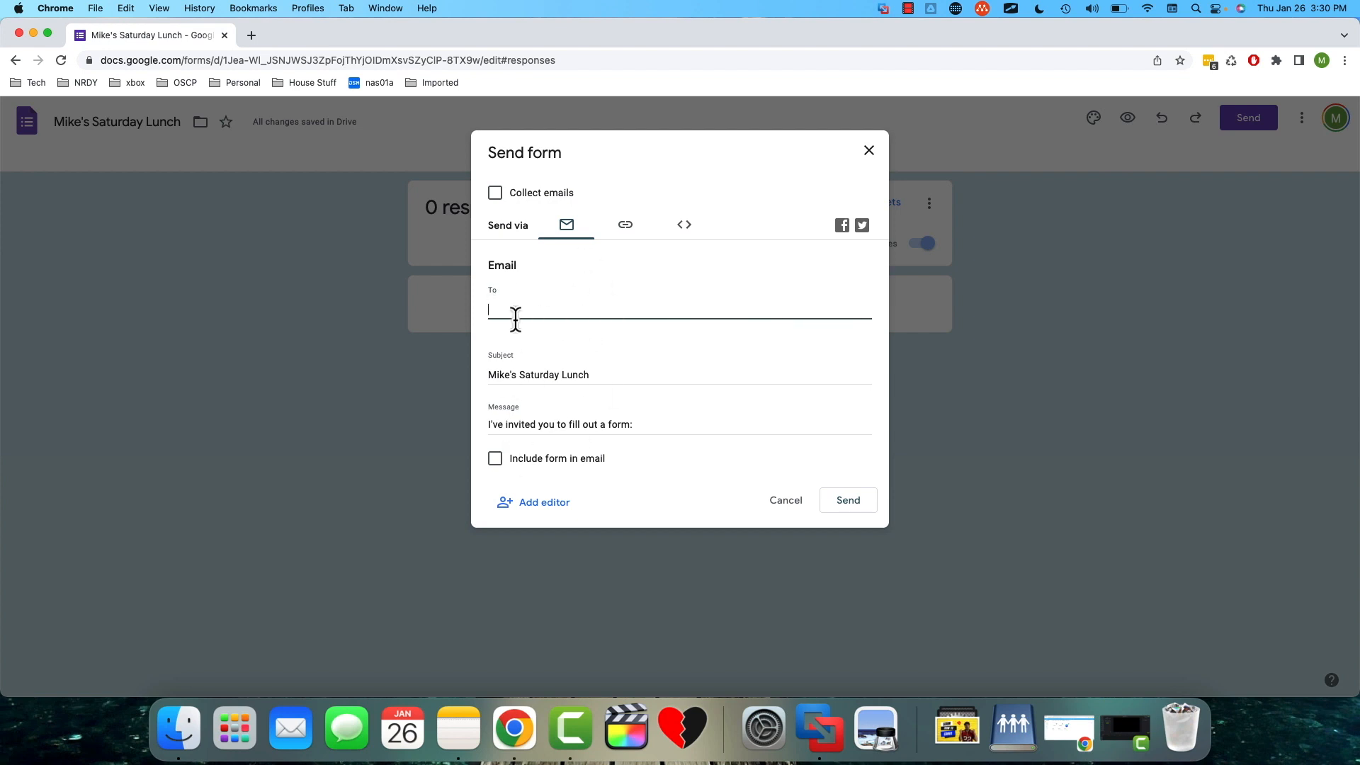
click(537, 367)
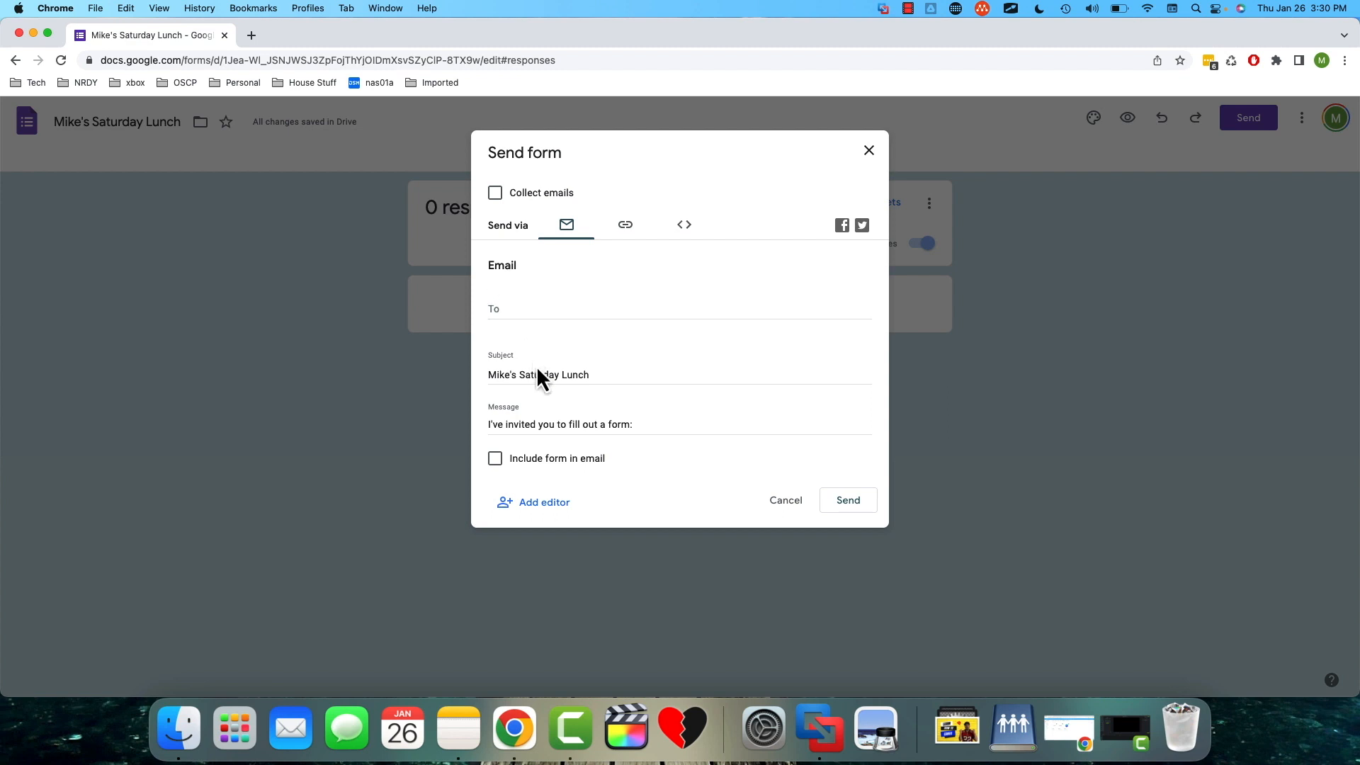
- Shorten the form's shareable link, copy it, and close the send options
click(625, 226)
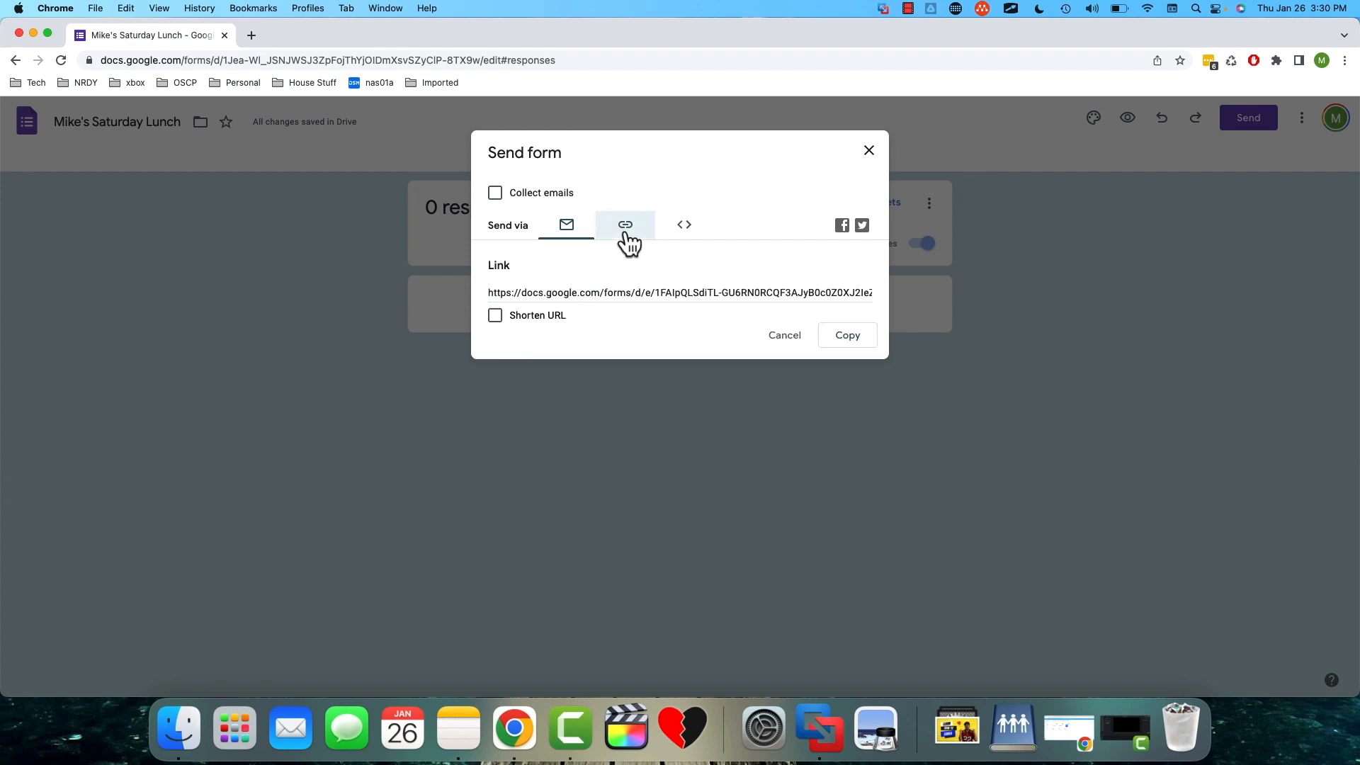
click(495, 315)
drag(692, 295, 479, 297)
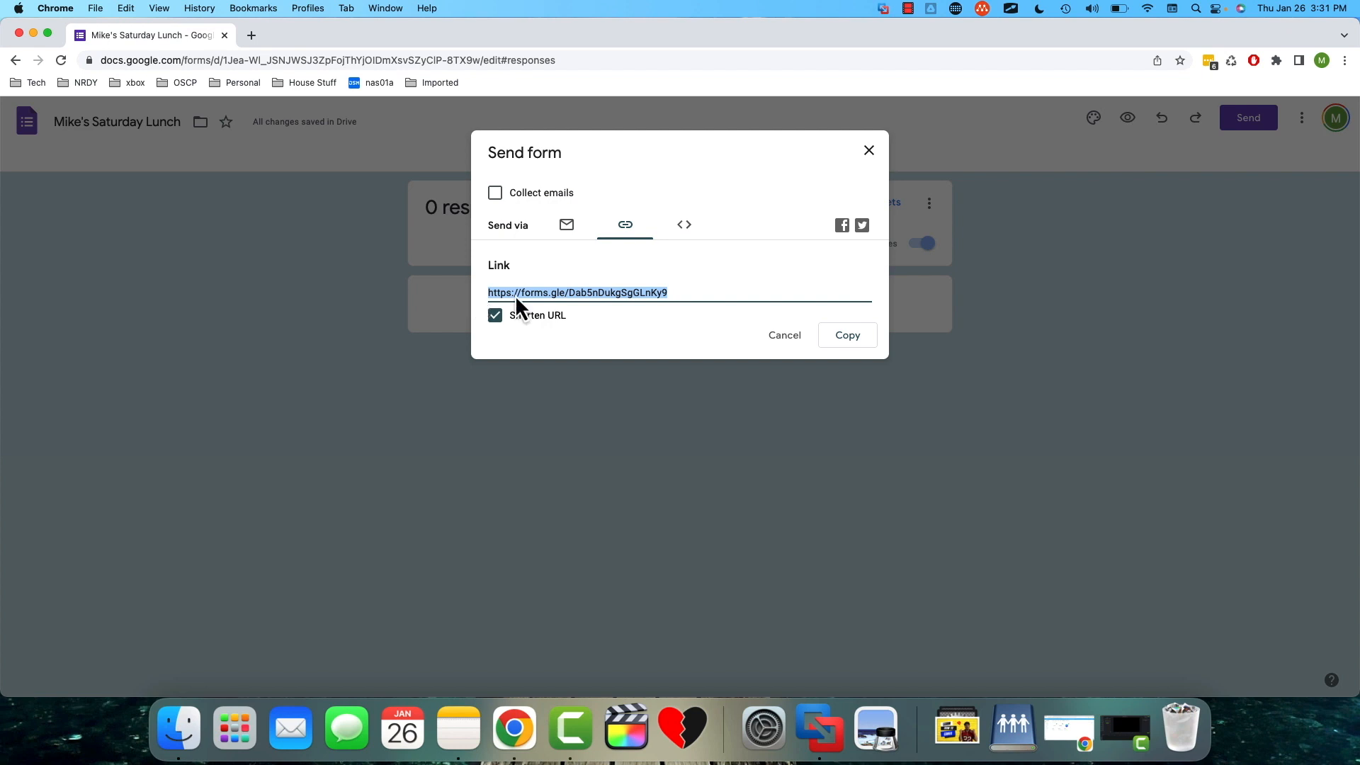
click(867, 338)
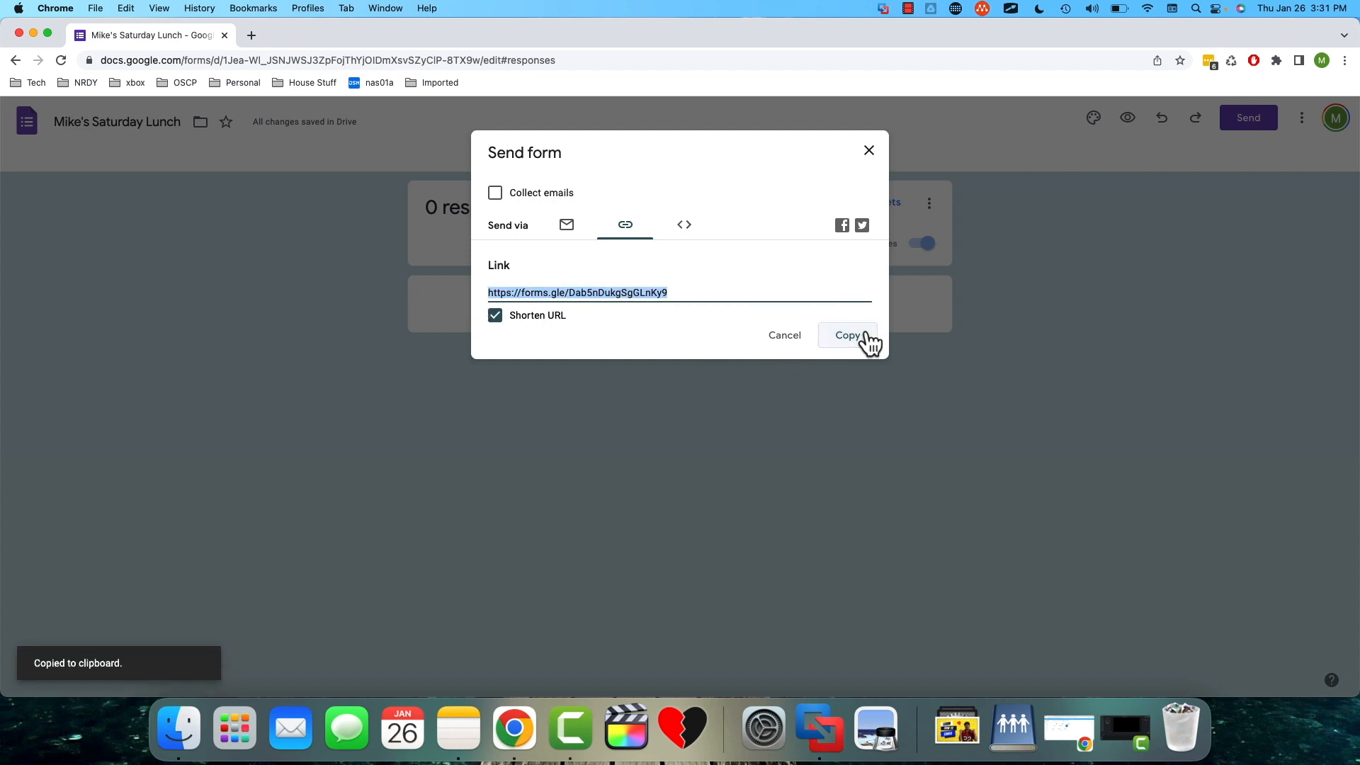
click(868, 157)
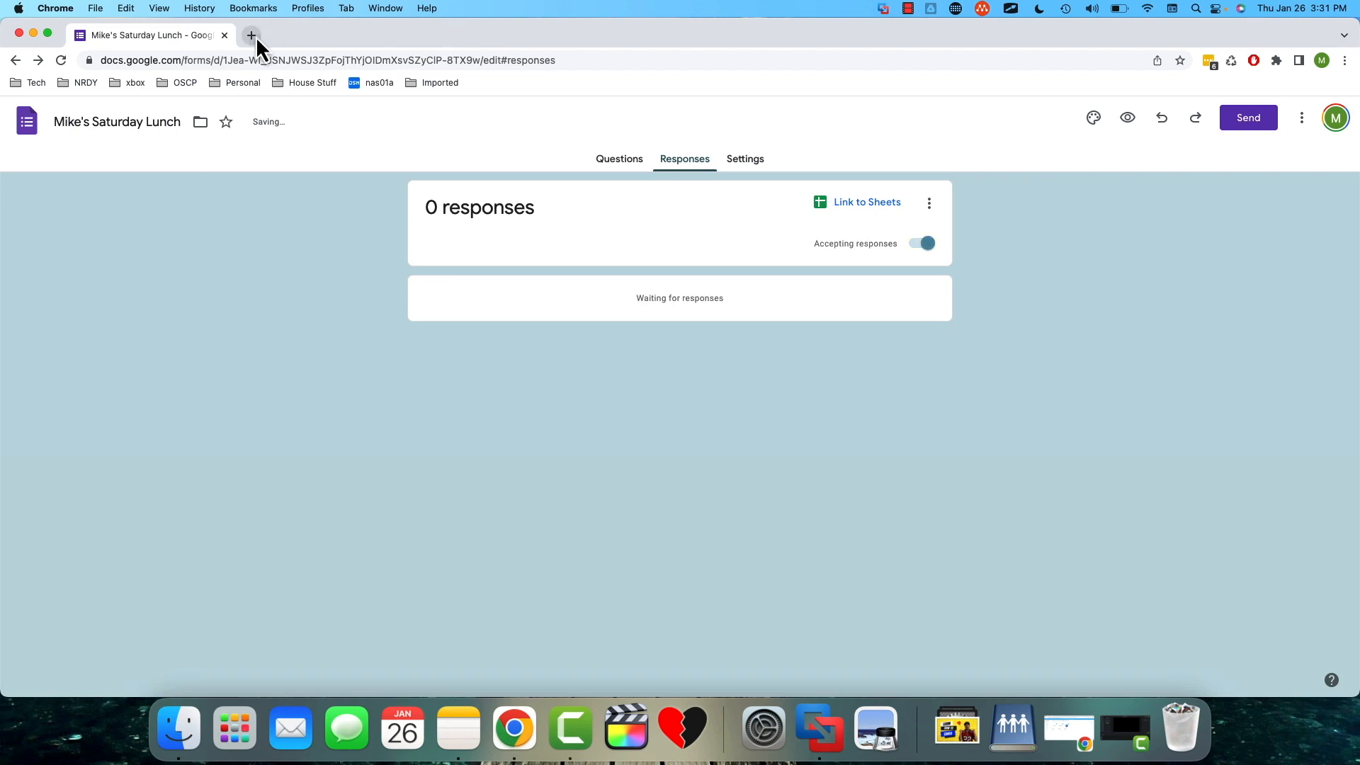
- Open the copied form link in a new browser tab and inspect the respondent view, including the account sharing note
click(256, 39)
key(super+v)
key(Return)
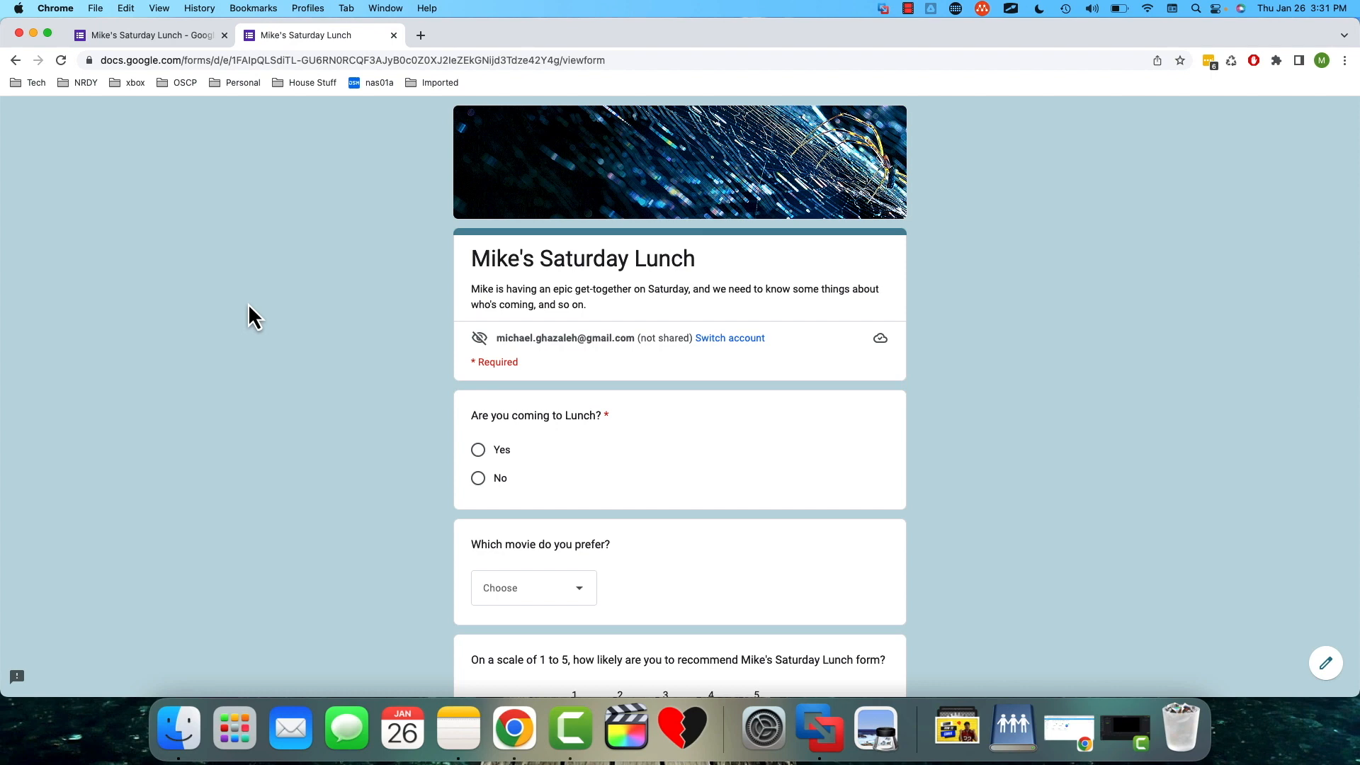
scroll(309, 372, down, 3)
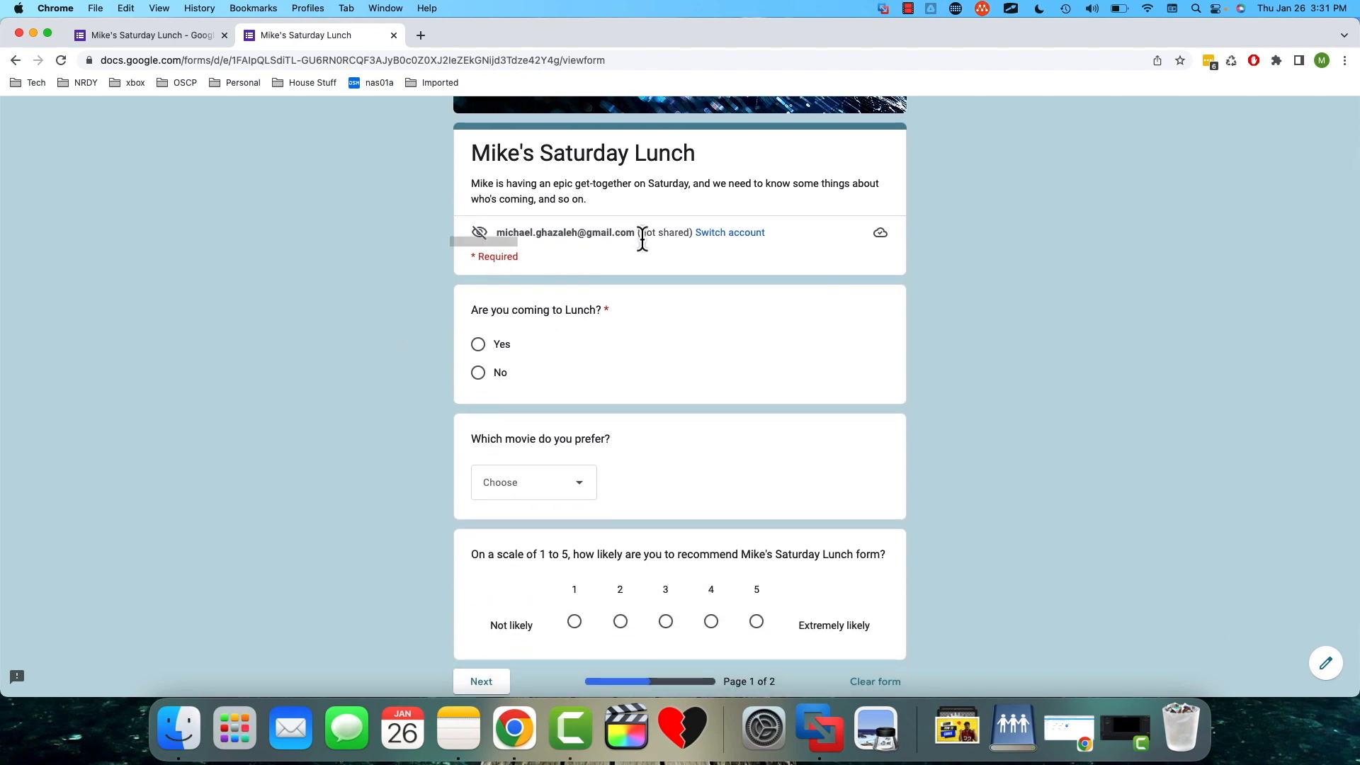
drag(641, 234, 689, 234)
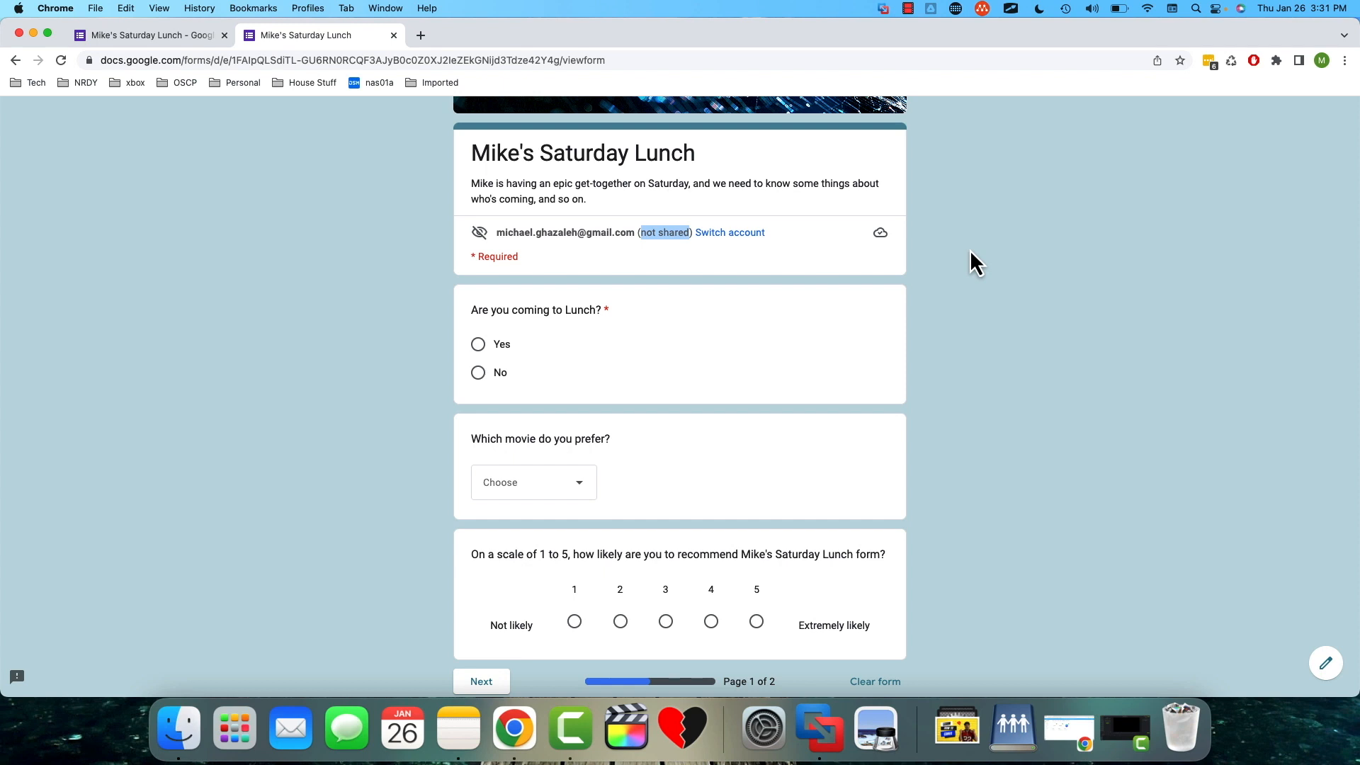
- Answer the first page with Yes for lunch, Talladega Nights as the movie and a rating of 5, and continue to page two
click(477, 347)
scroll(439, 402, down, 3)
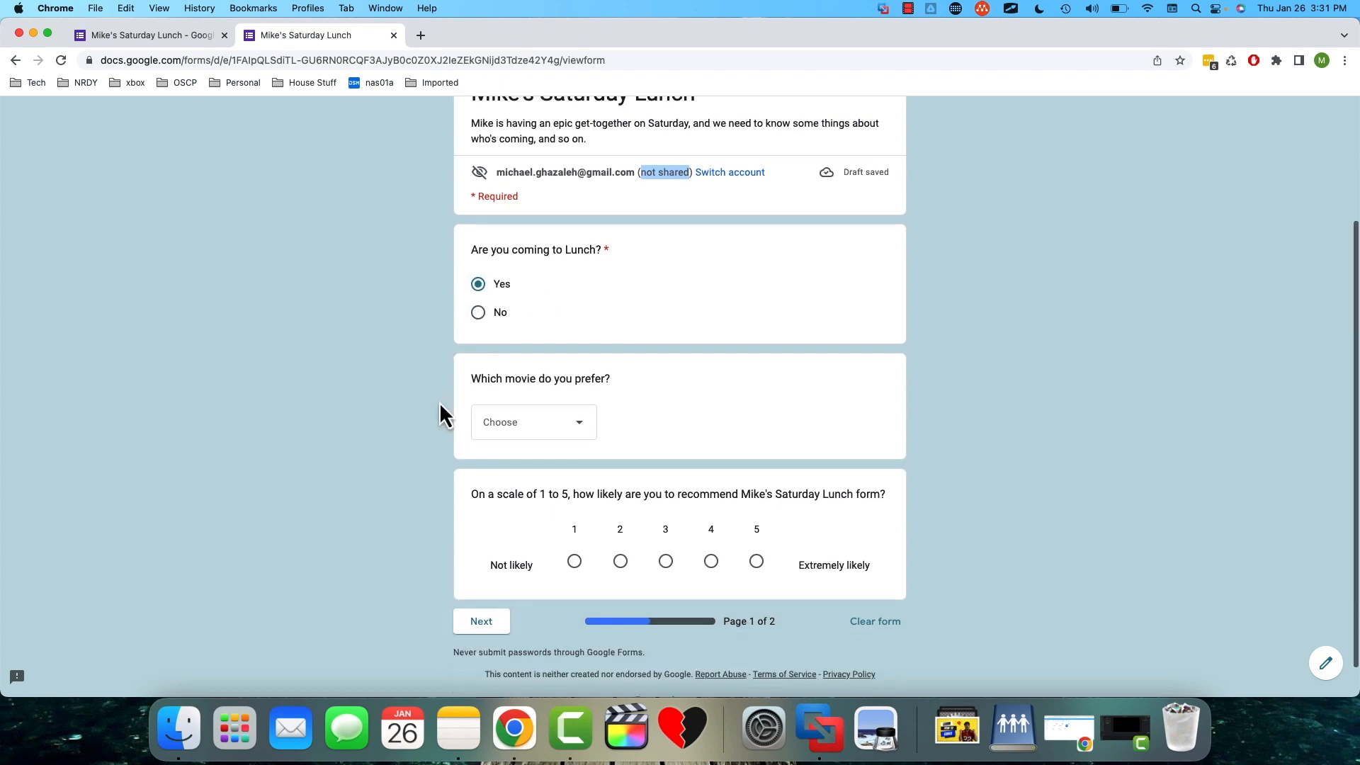
click(567, 398)
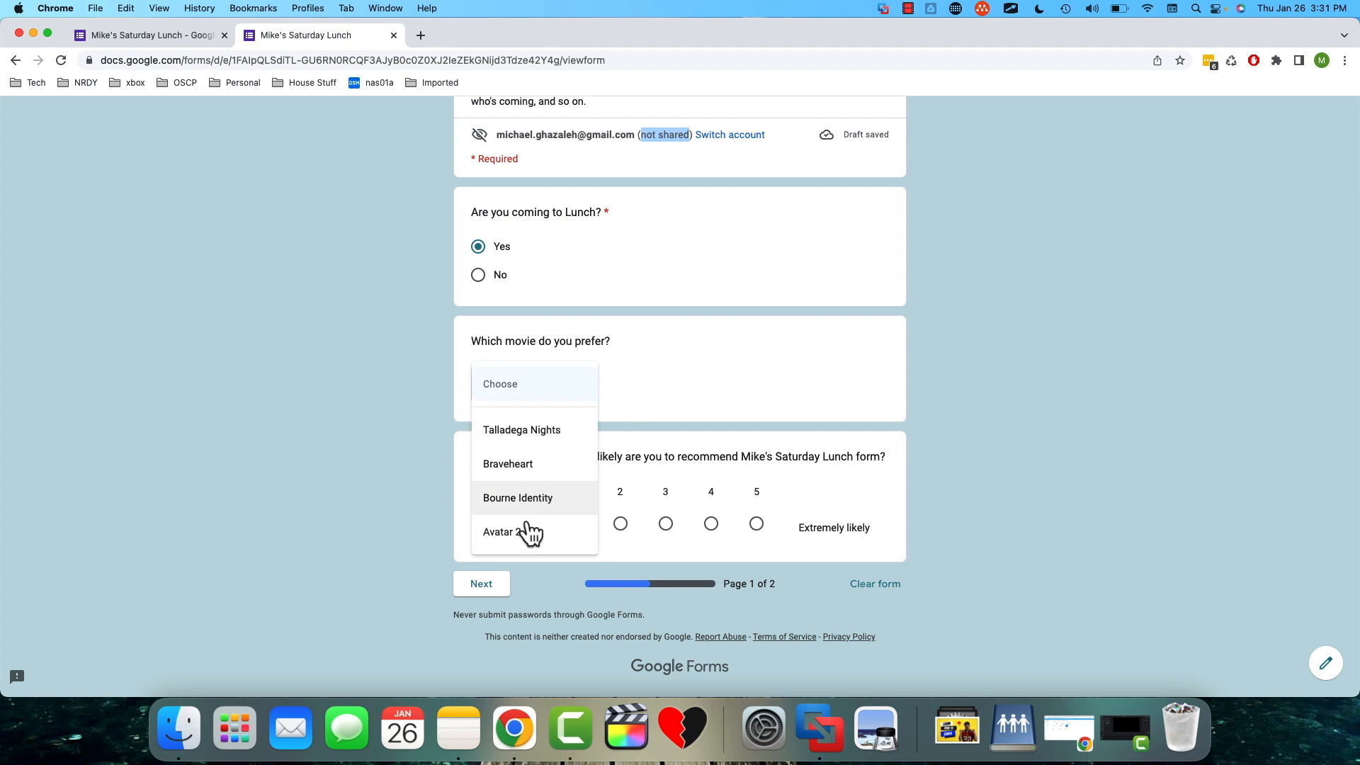
click(525, 441)
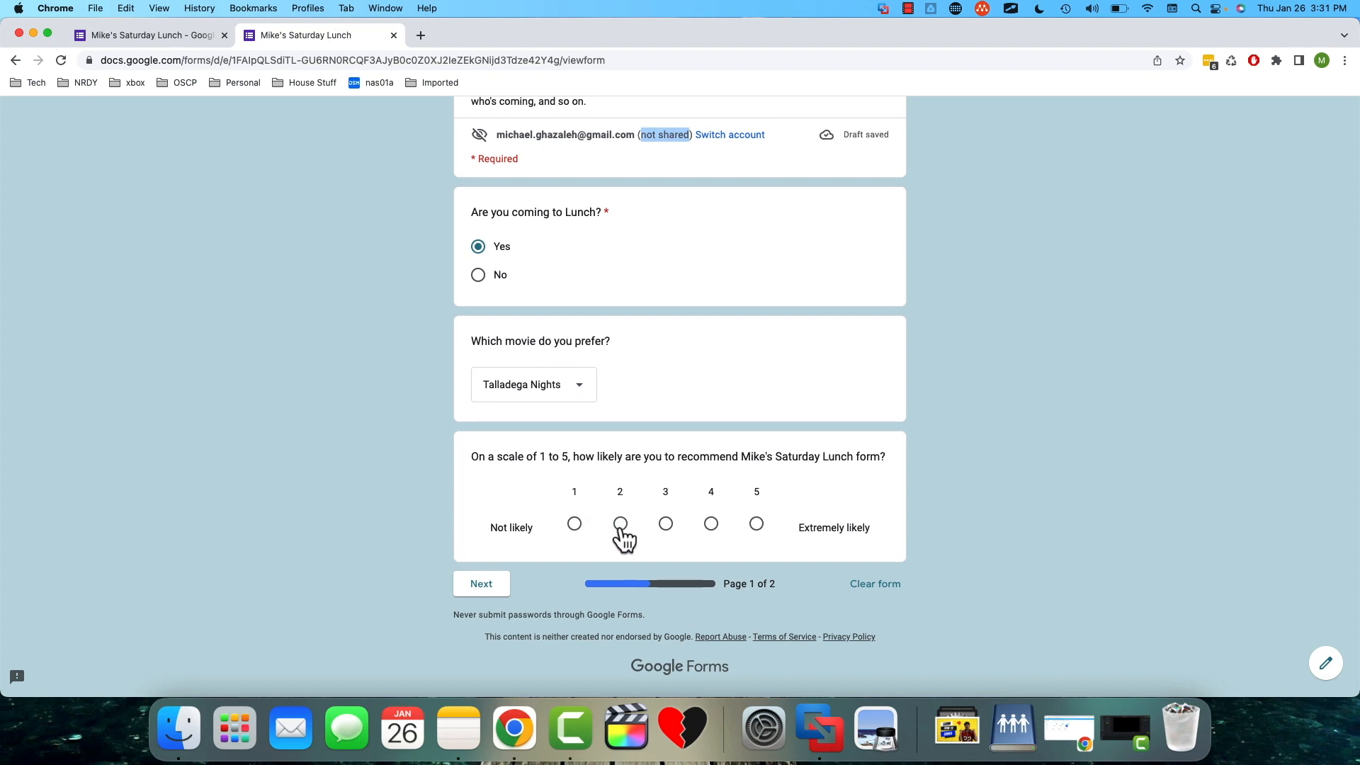
click(756, 524)
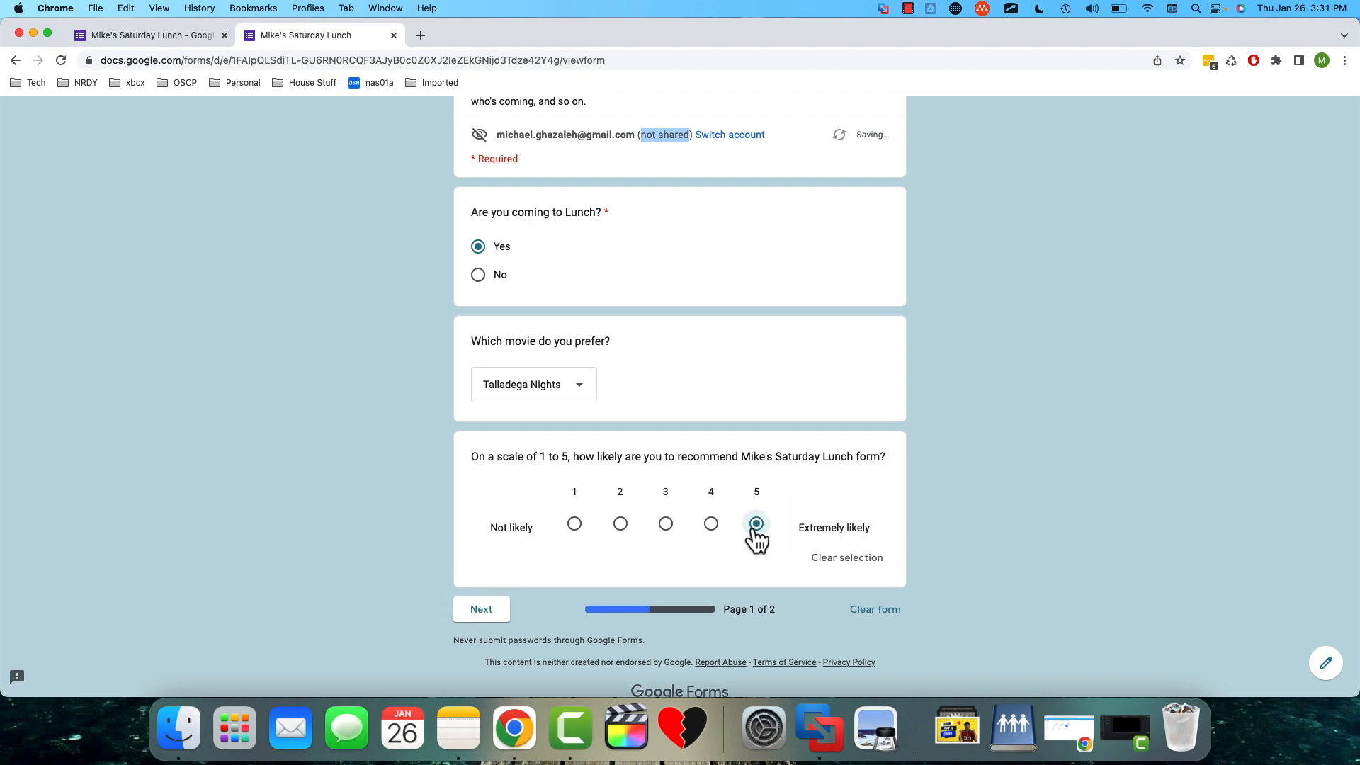
scroll(840, 433, up, 3)
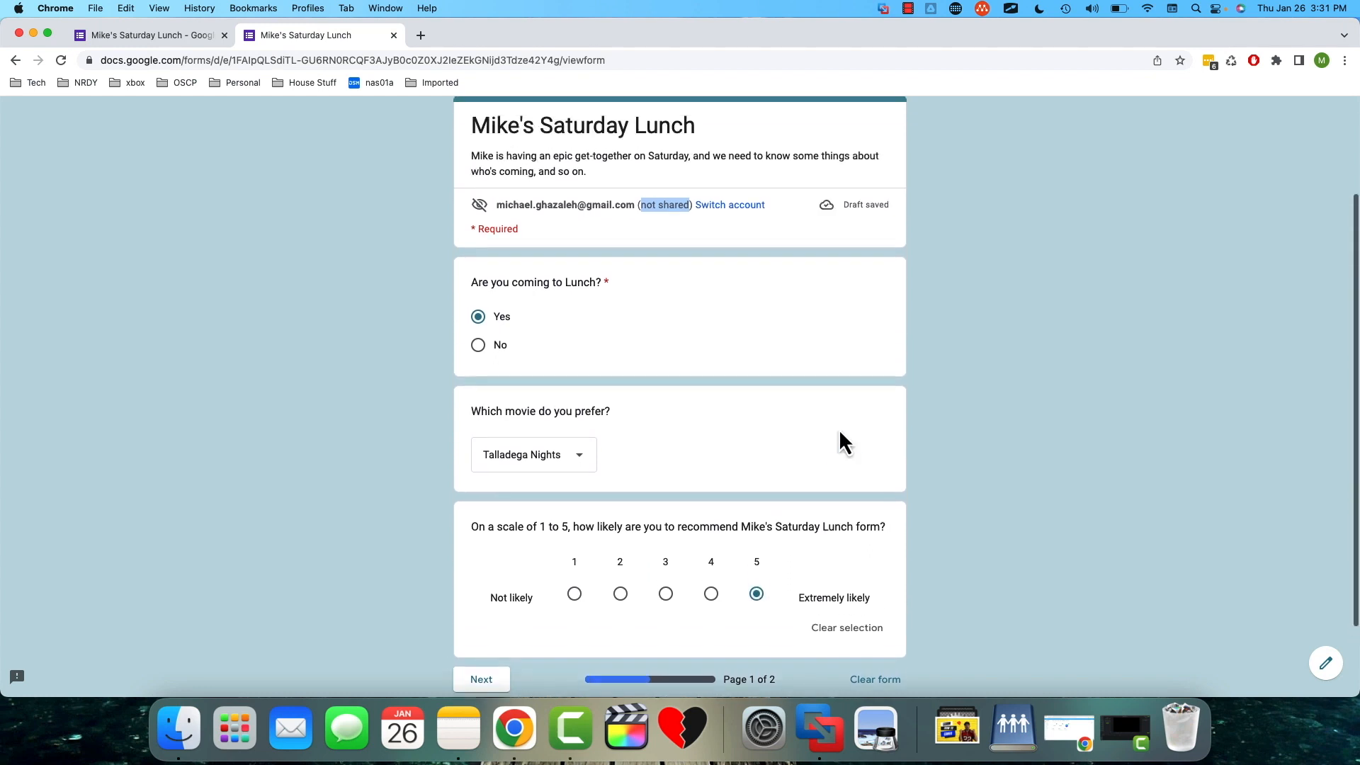
scroll(843, 439, down, 1)
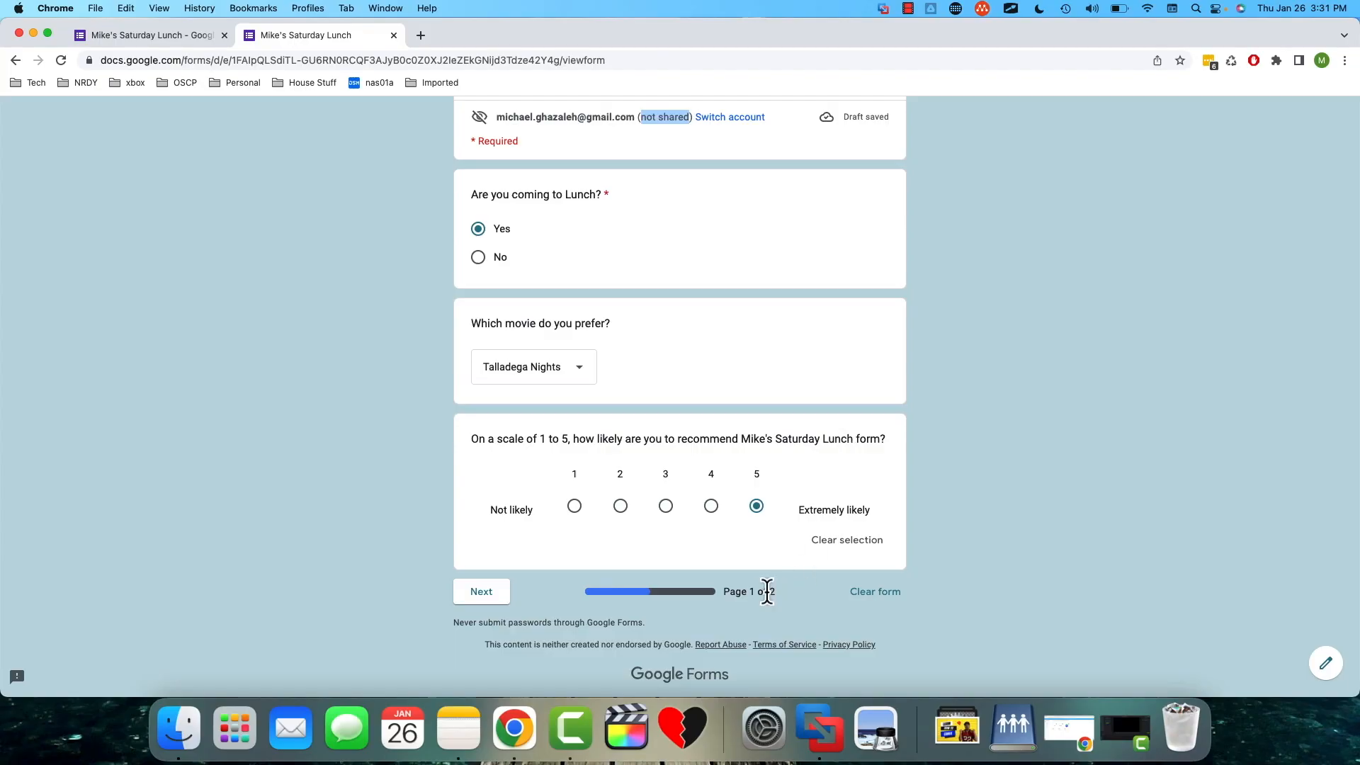
click(474, 599)
- Choose Salad and Chicken Wings as the liked foods, enter the guest's first name as who is coming along, and submit the form
scroll(819, 480, down, 3)
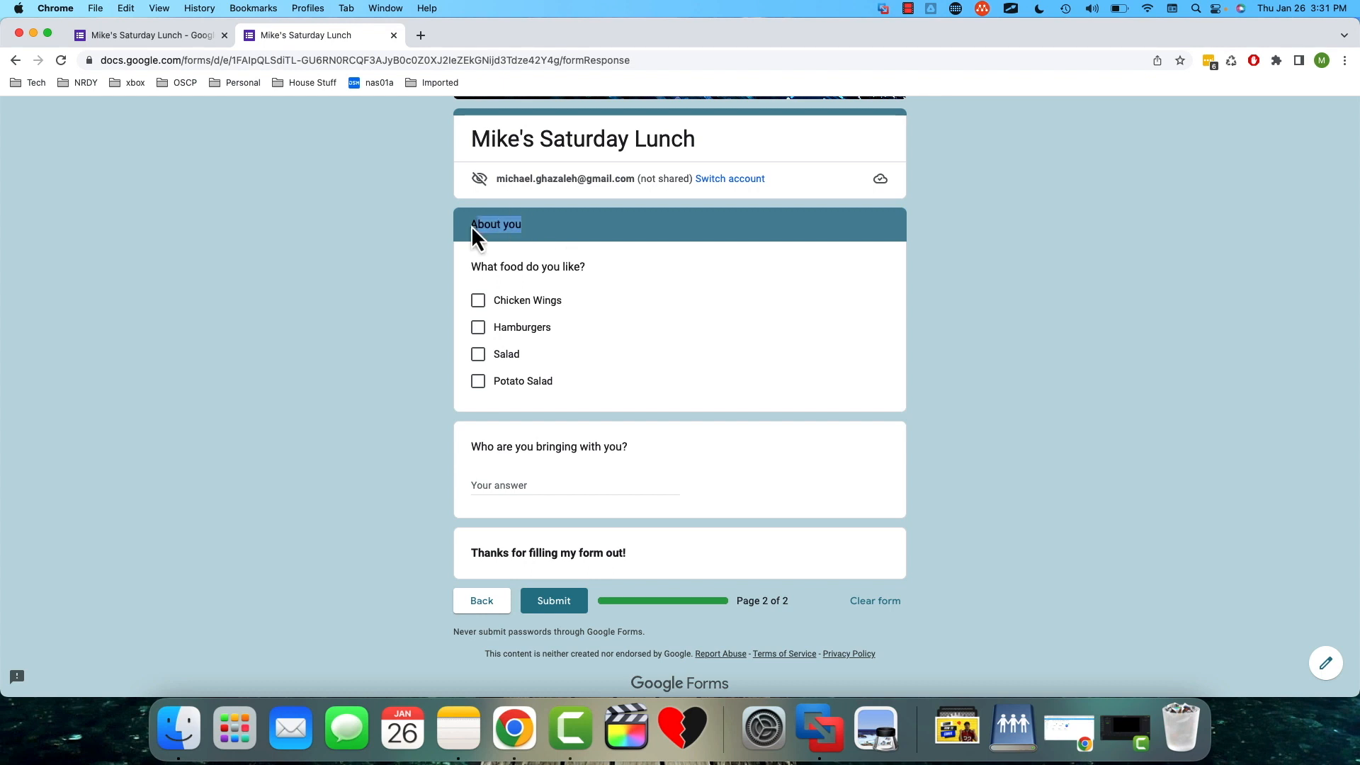
click(519, 224)
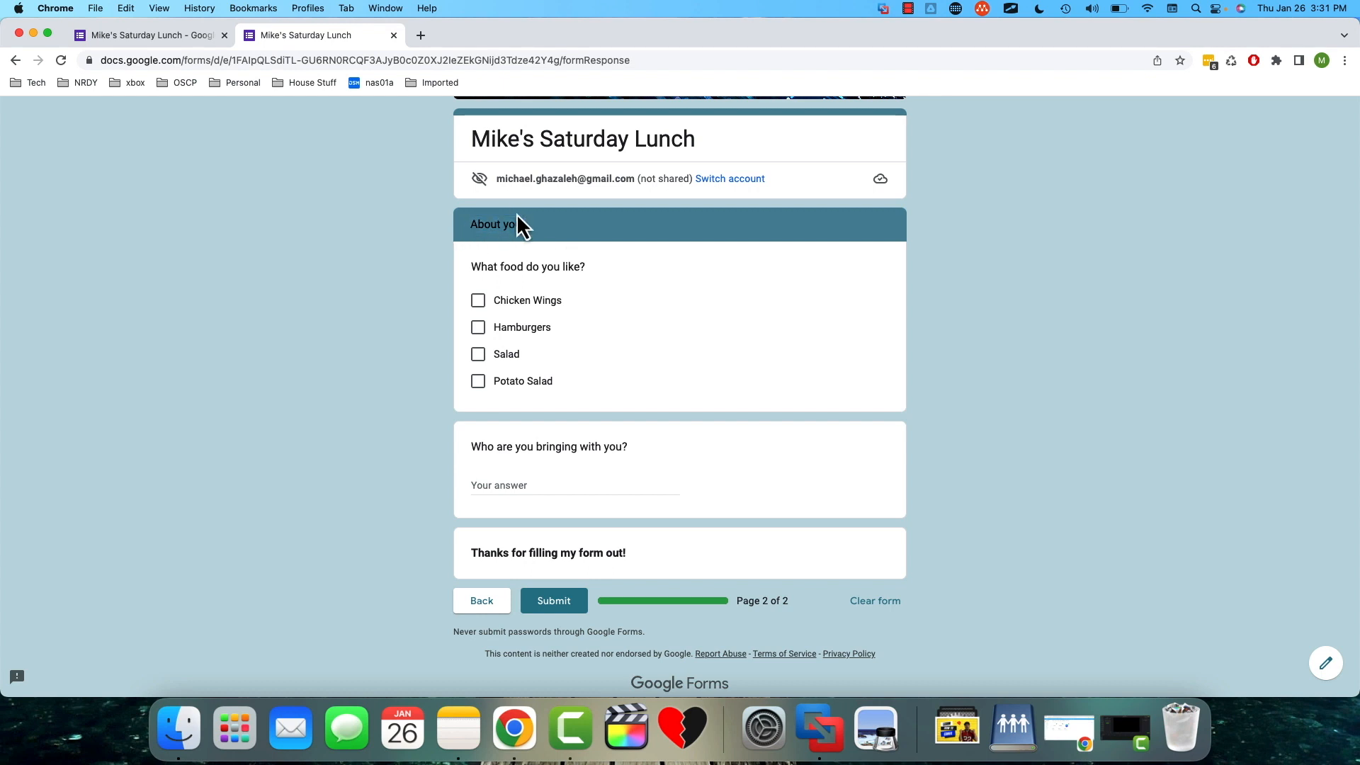
click(478, 354)
click(478, 301)
scroll(775, 418, down, 1)
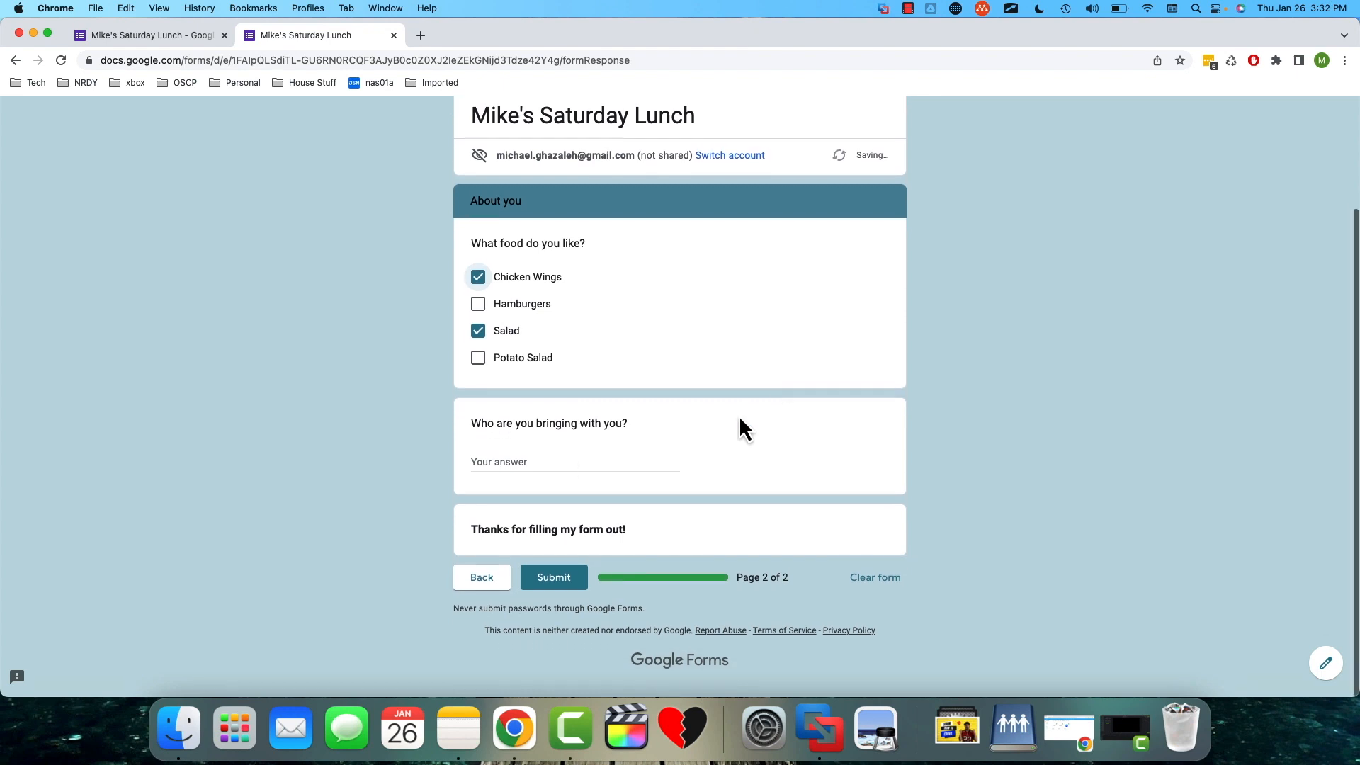
click(525, 469)
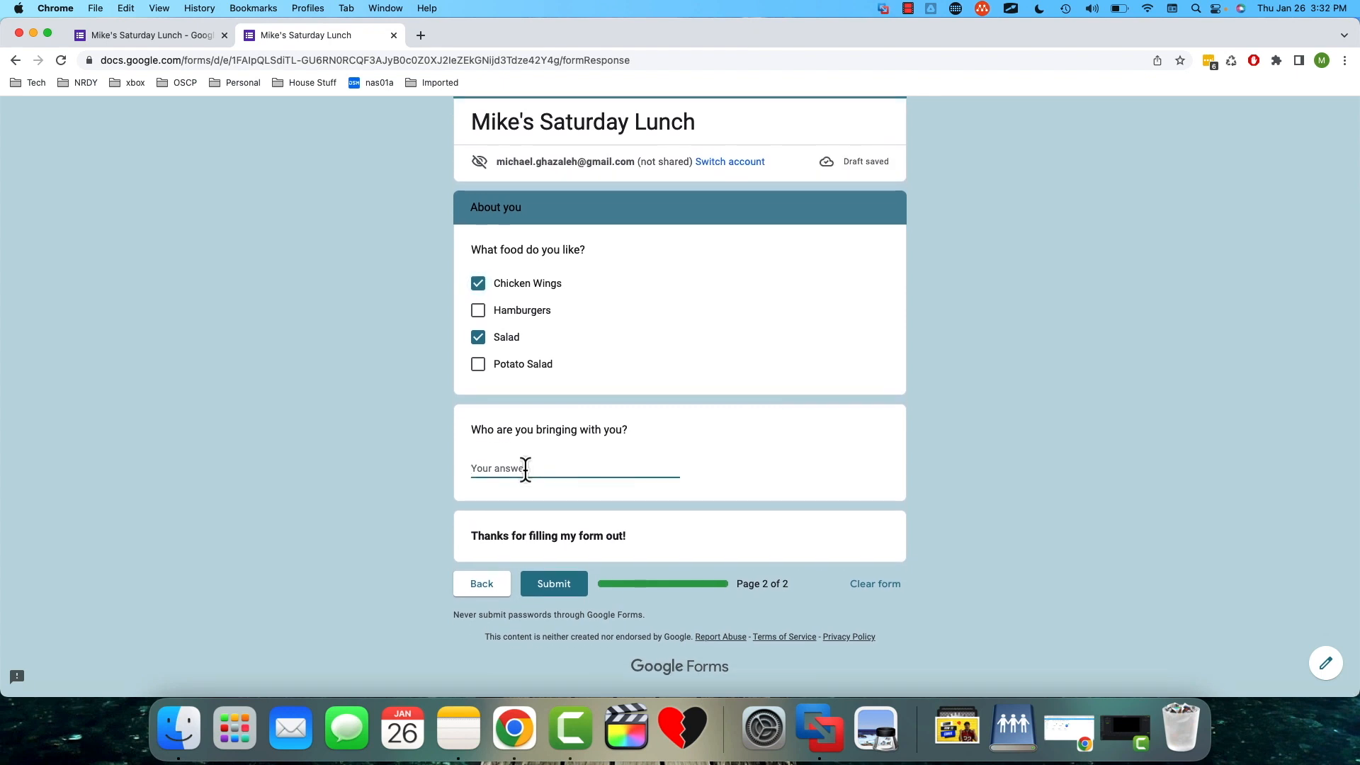
text(Ryan)
click(651, 528)
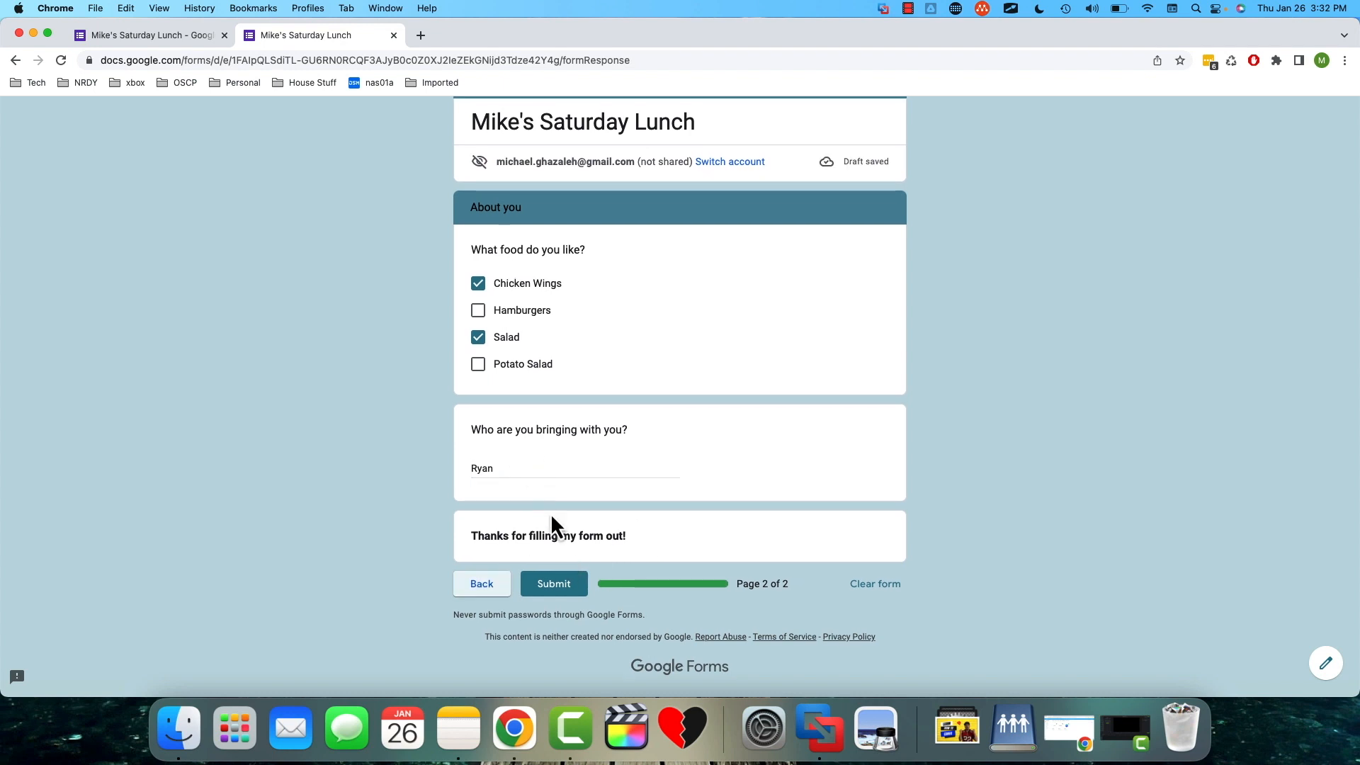
click(560, 592)
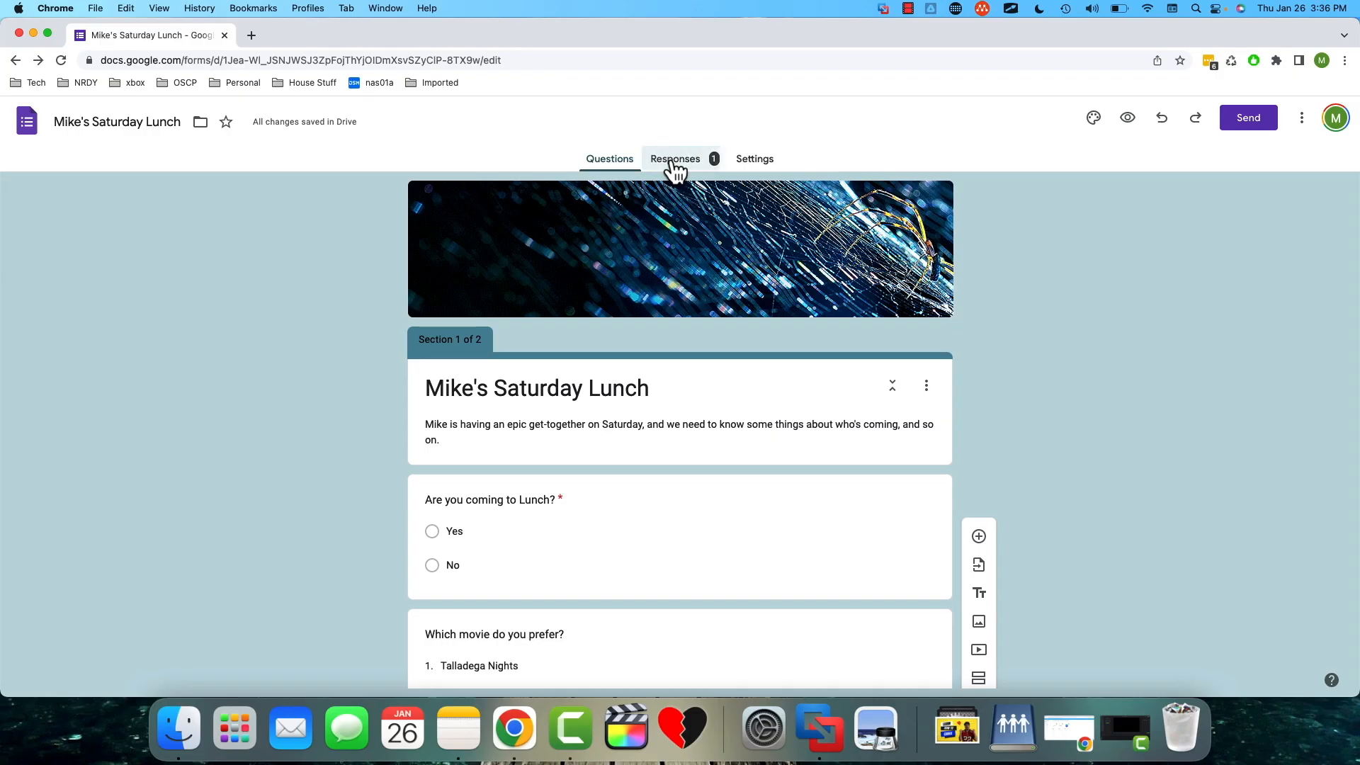
- Review the response summary charts for all questions in the form editor, and return to the form's questions
click(674, 168)
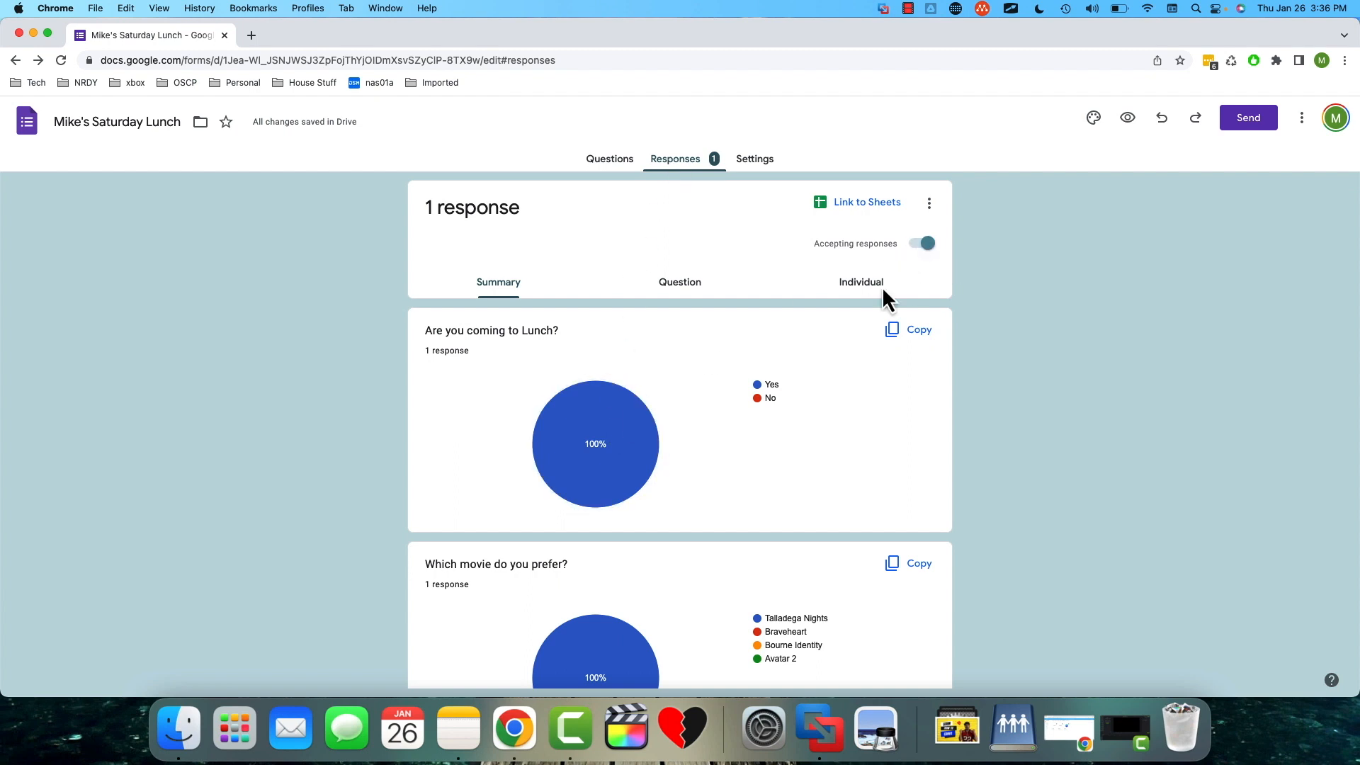
scroll(889, 419, down, 1)
scroll(890, 428, down, 5)
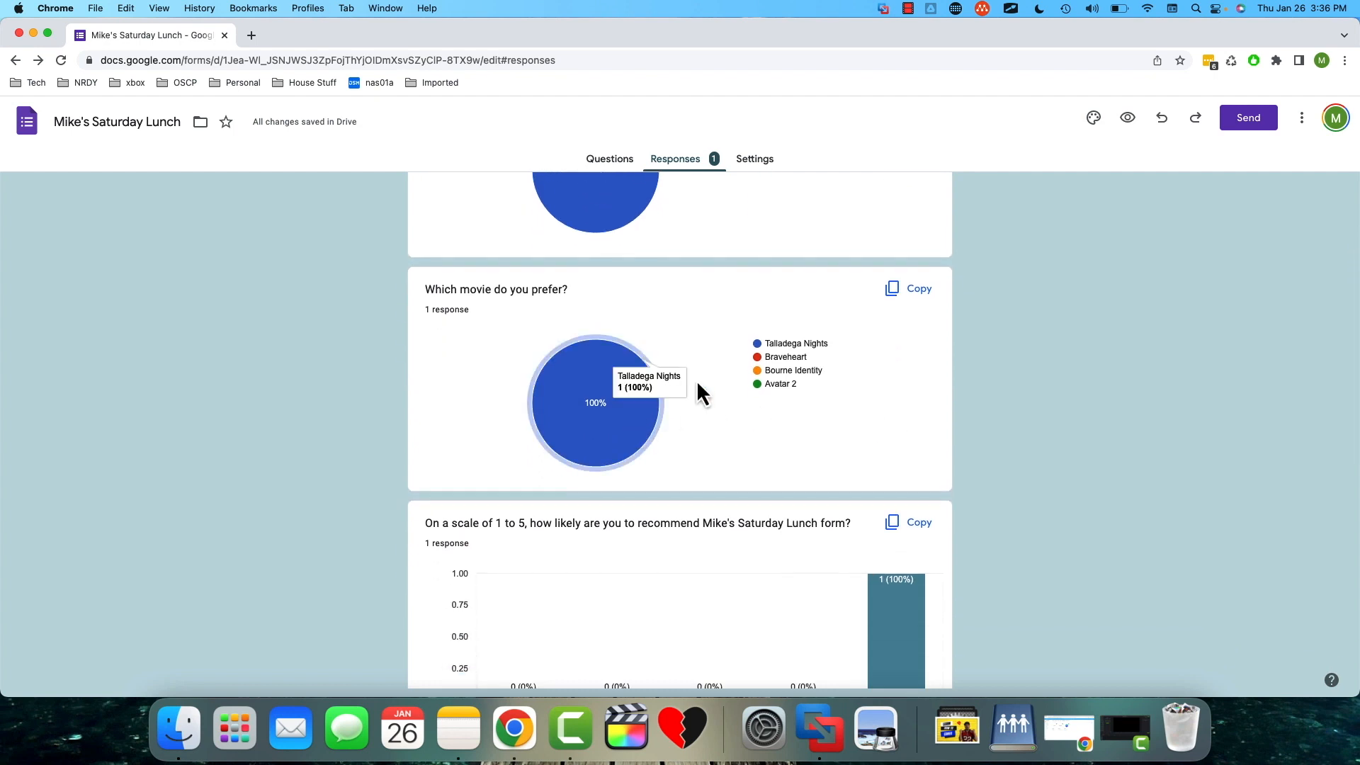
scroll(782, 365, down, 4)
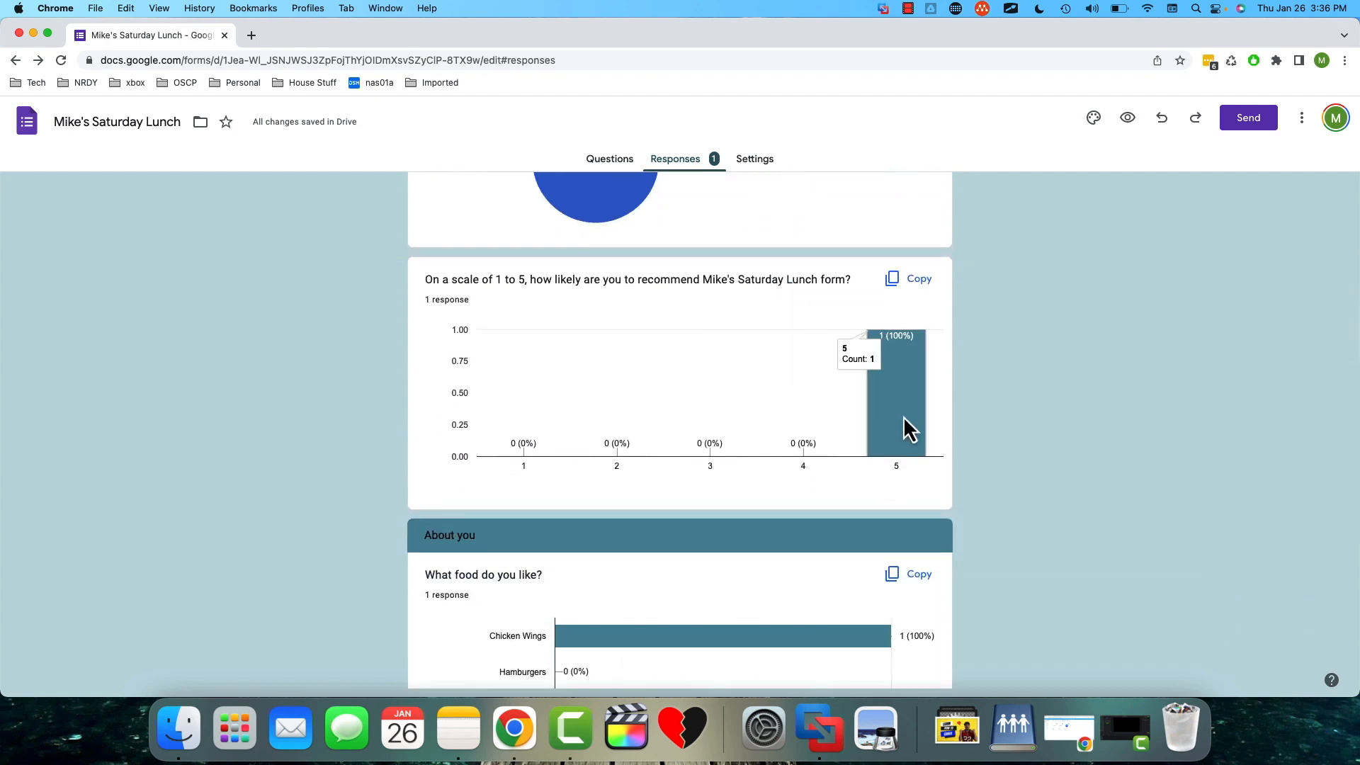
scroll(1061, 432, down, 4)
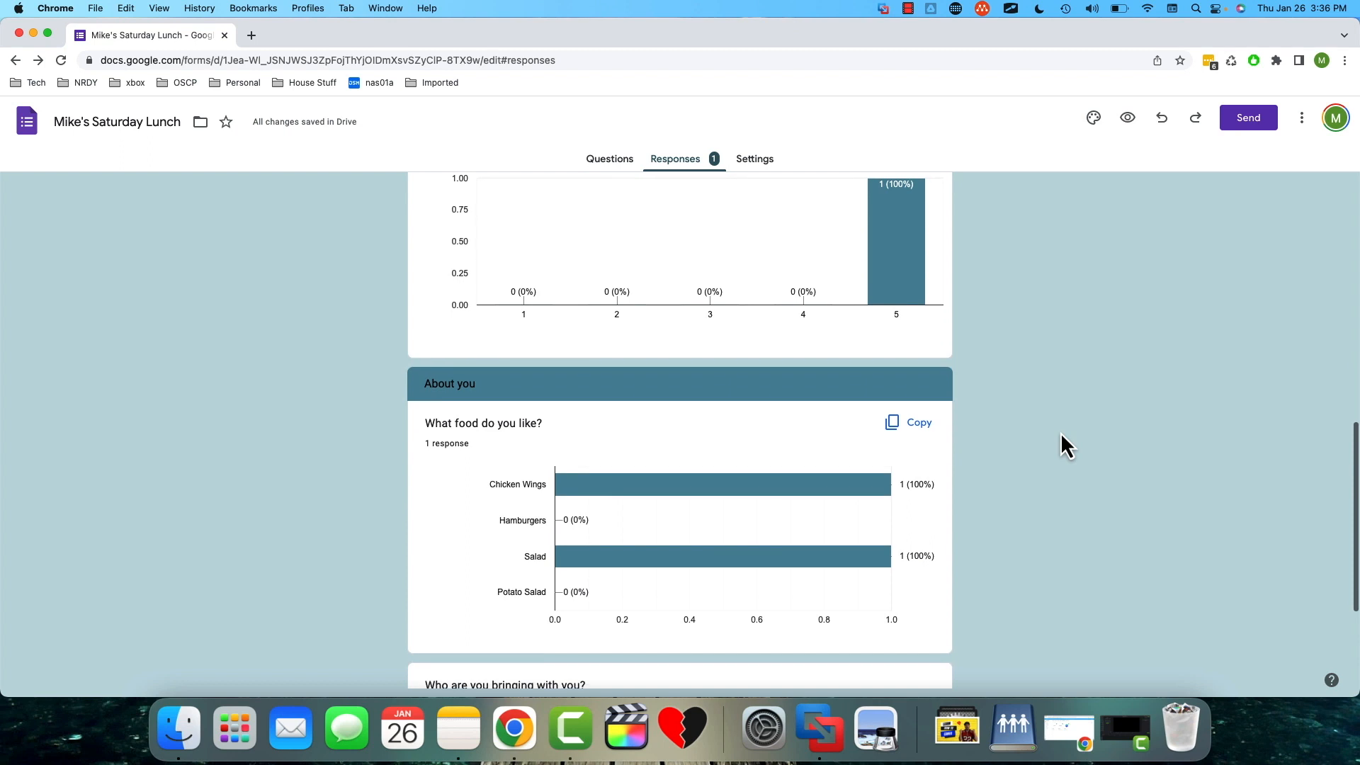
mouse_move(858, 423)
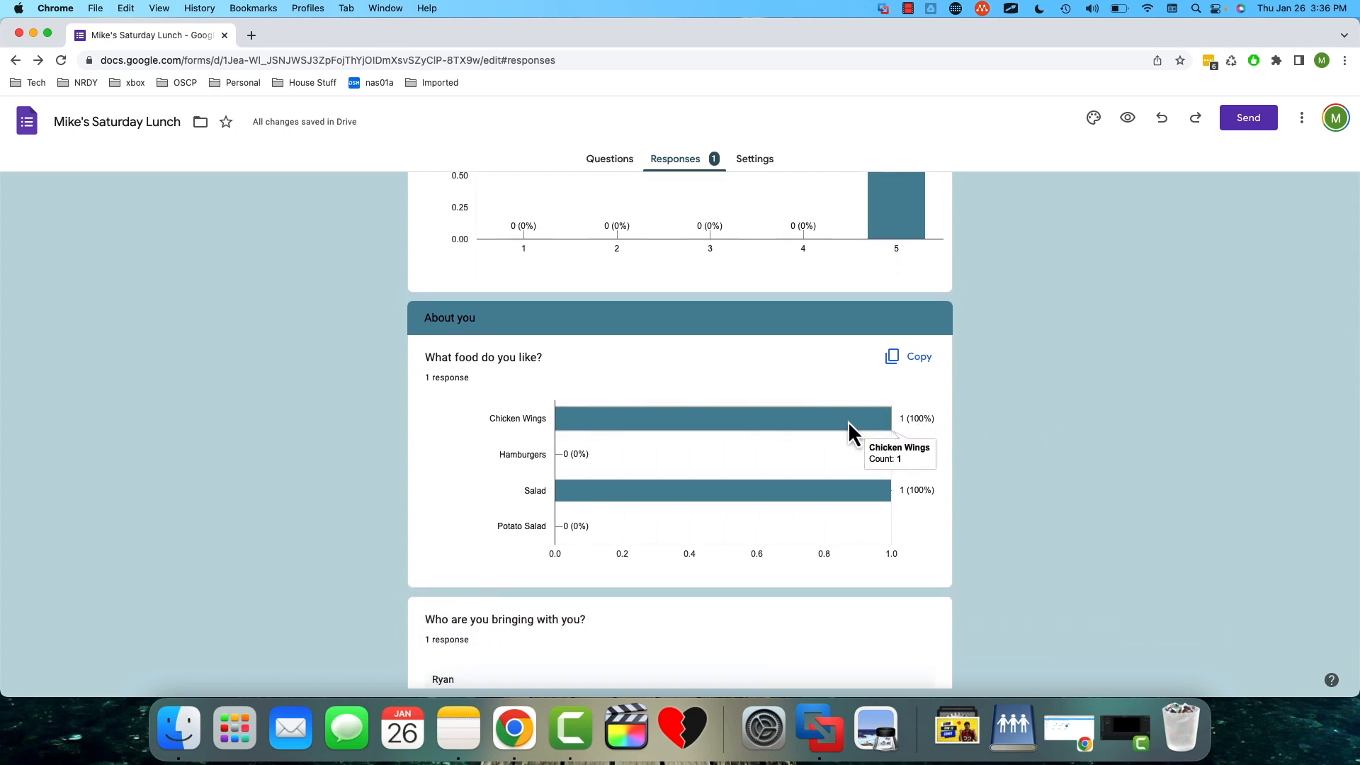
scroll(997, 547, down, 1)
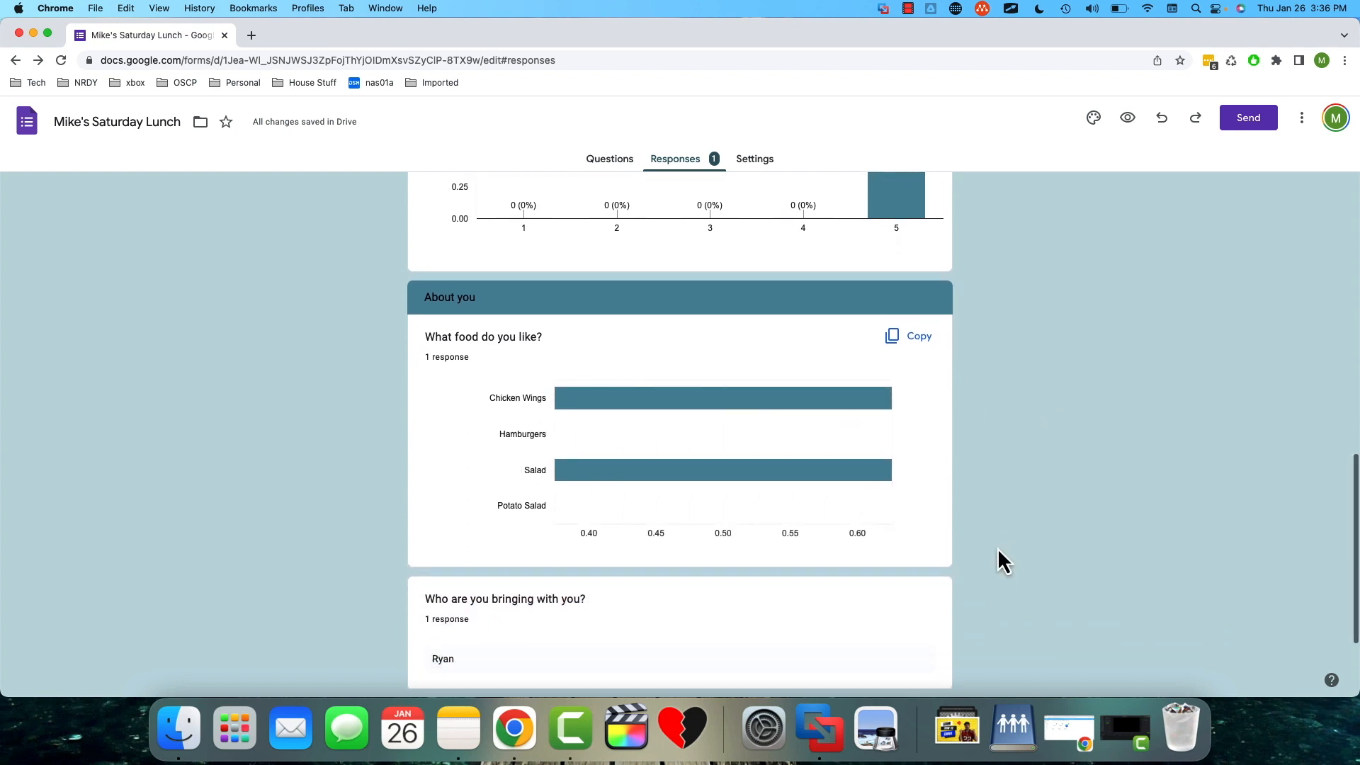
scroll(998, 550, down, 2)
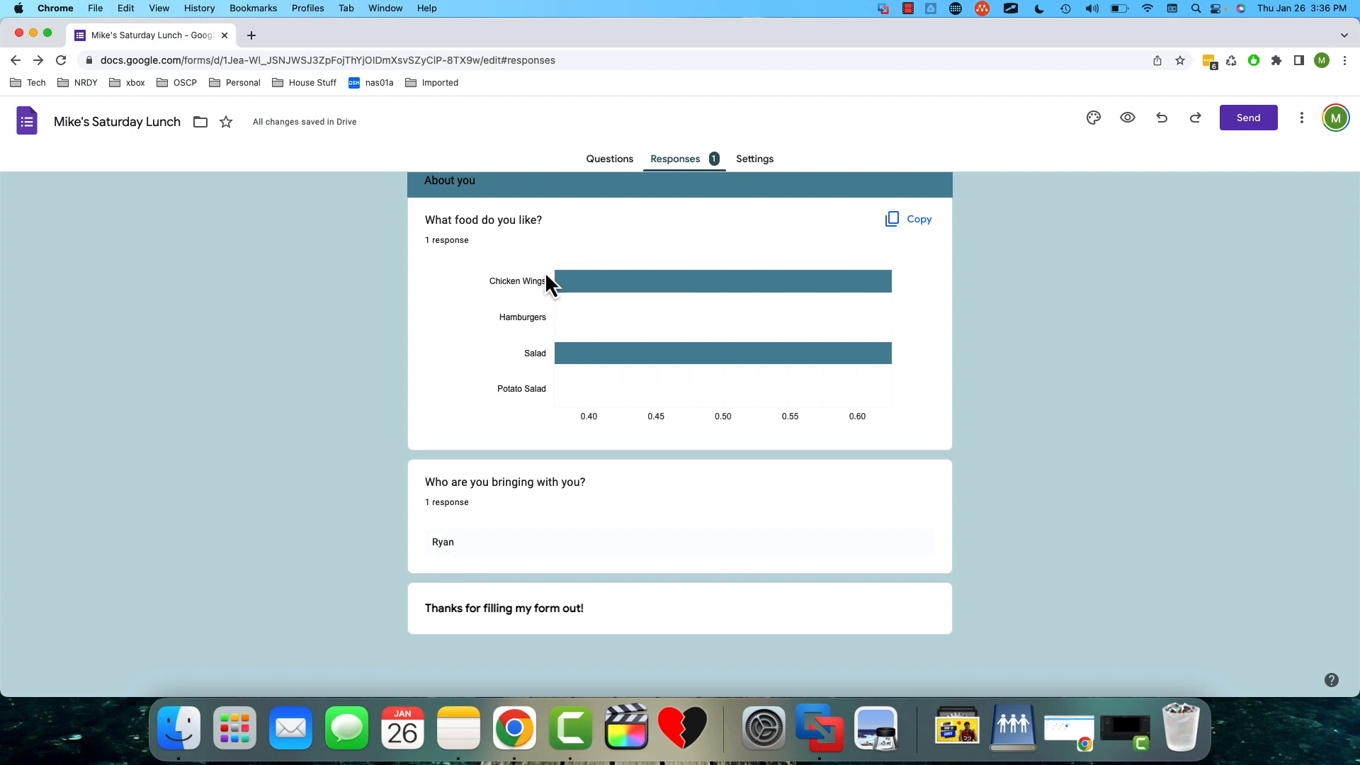
click(603, 166)
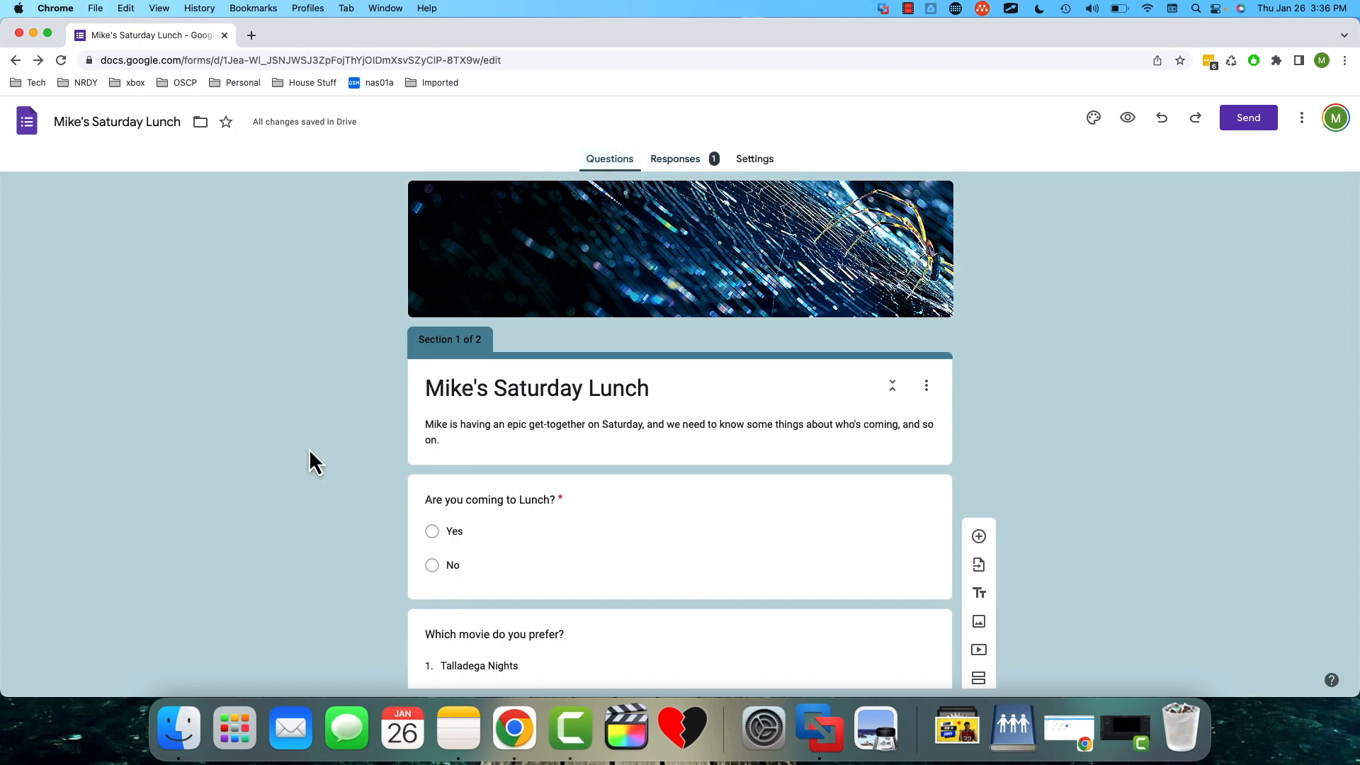
- Set the validation of "Who are you bringing with you?" to text that contains the unwanted guest's first name
scroll(309, 448, down, 1)
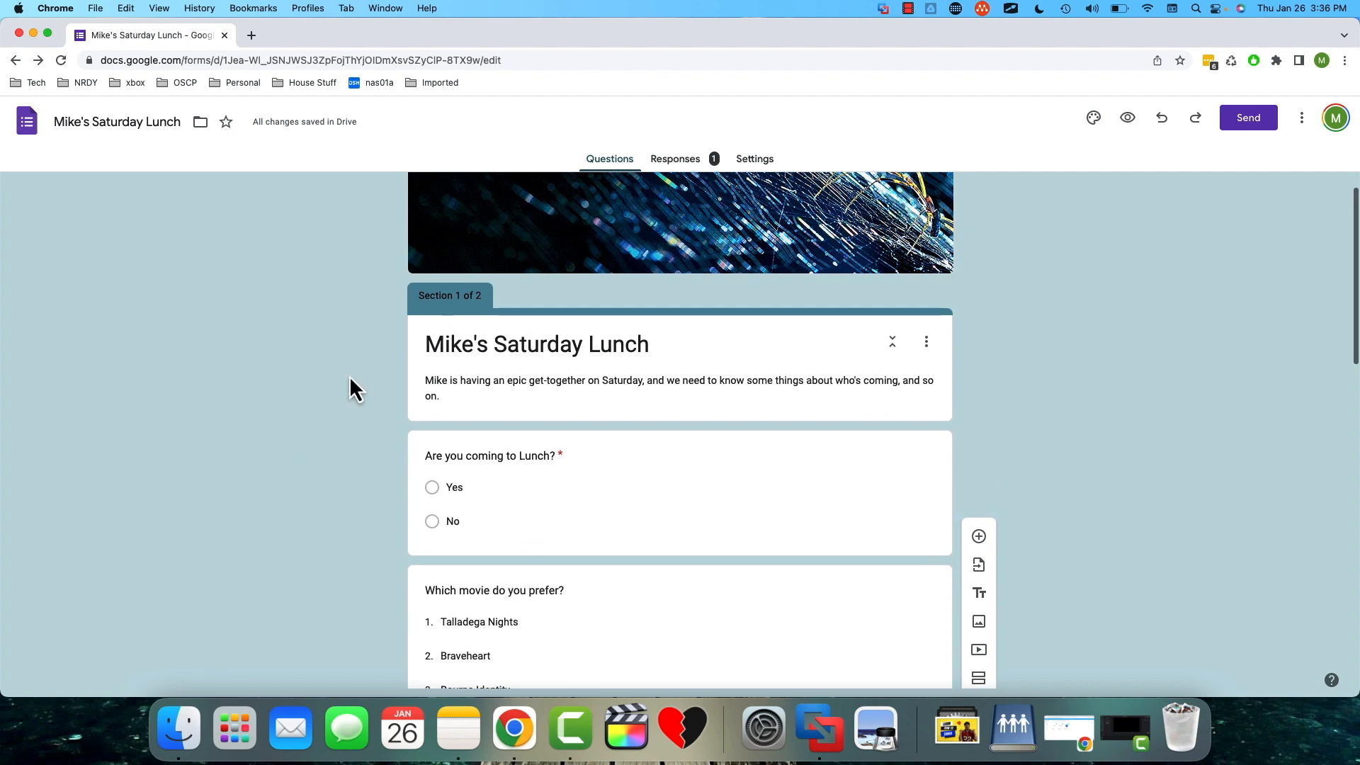
scroll(363, 425, down, 10)
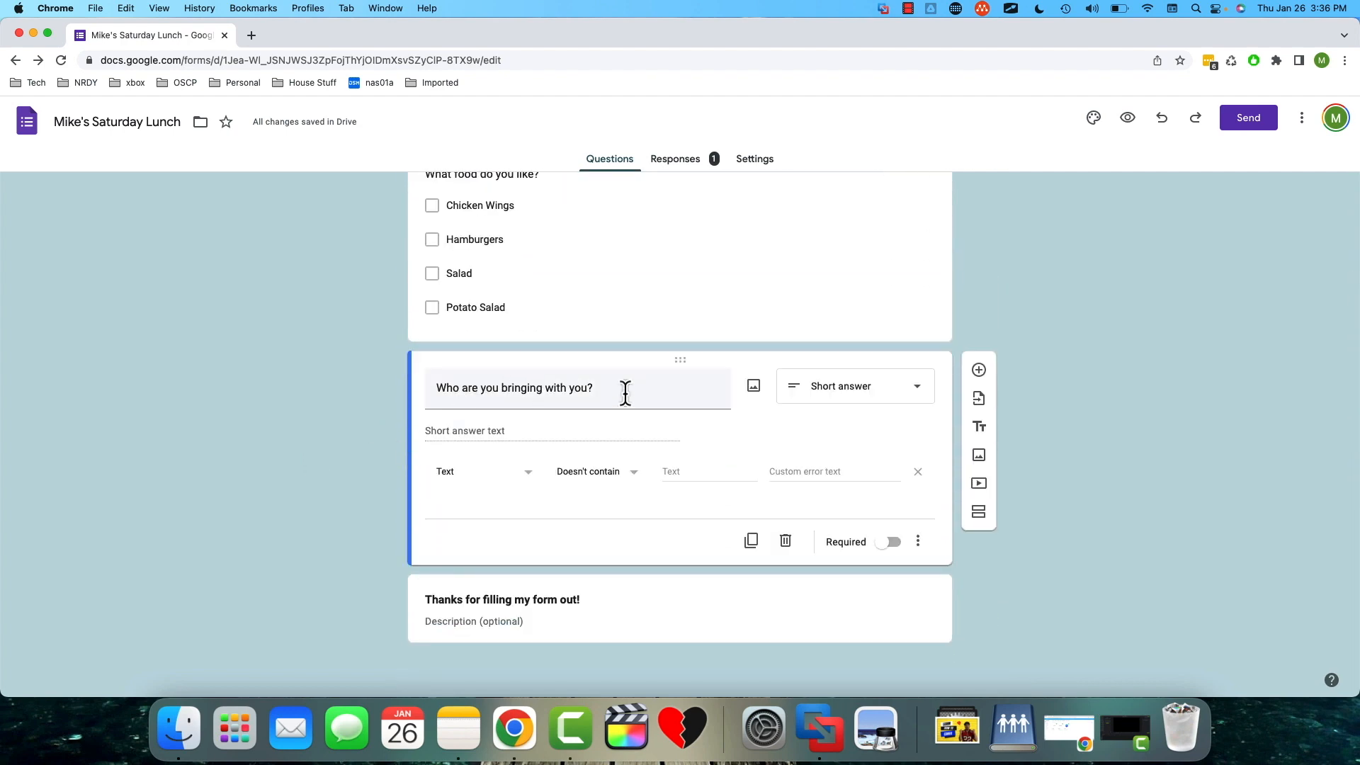
click(674, 473)
click(632, 472)
click(588, 440)
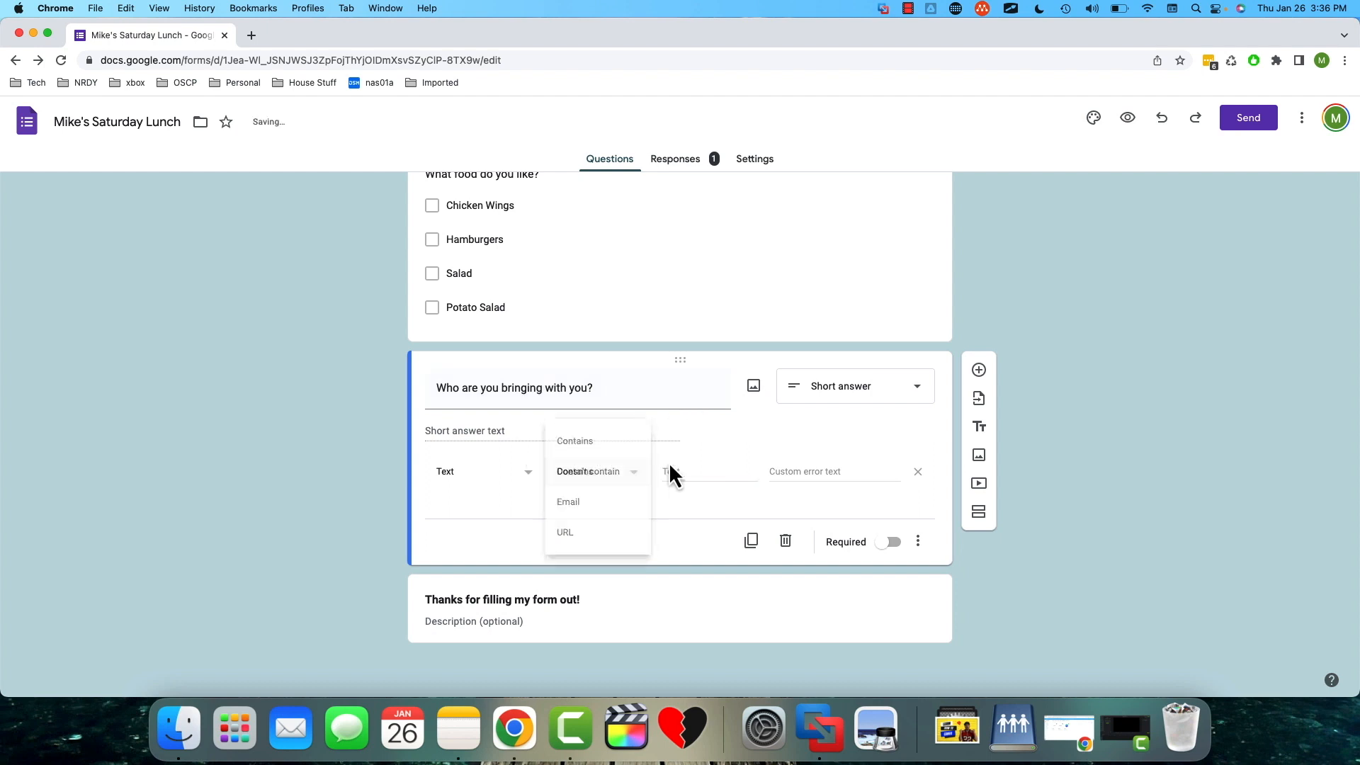
click(692, 471)
text(Ryan)
key(Tab)
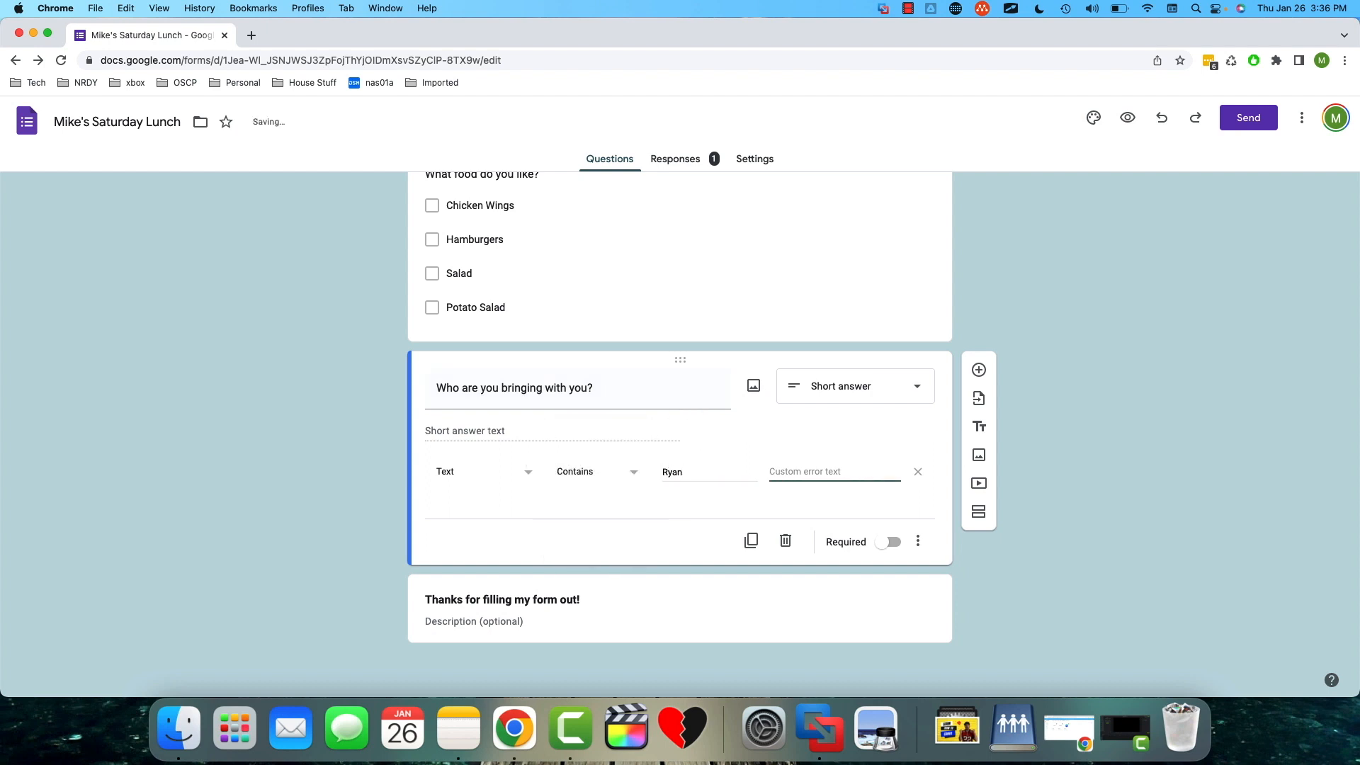
- Add custom error text saying sorry, that guest isn't allowed, and change the validation condition to Doesn't contain
text(Sorry, Ryan isn't allowe)
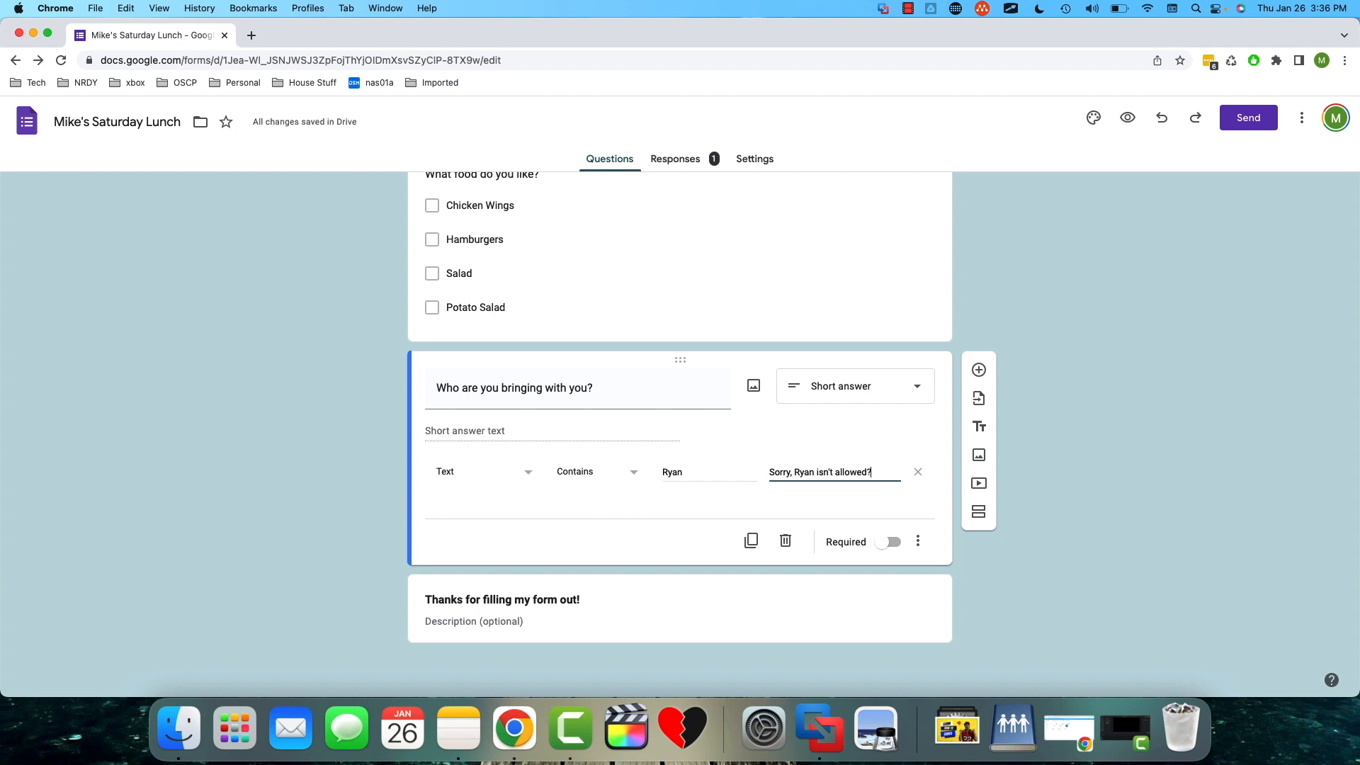
text(d?)
click(651, 486)
click(610, 483)
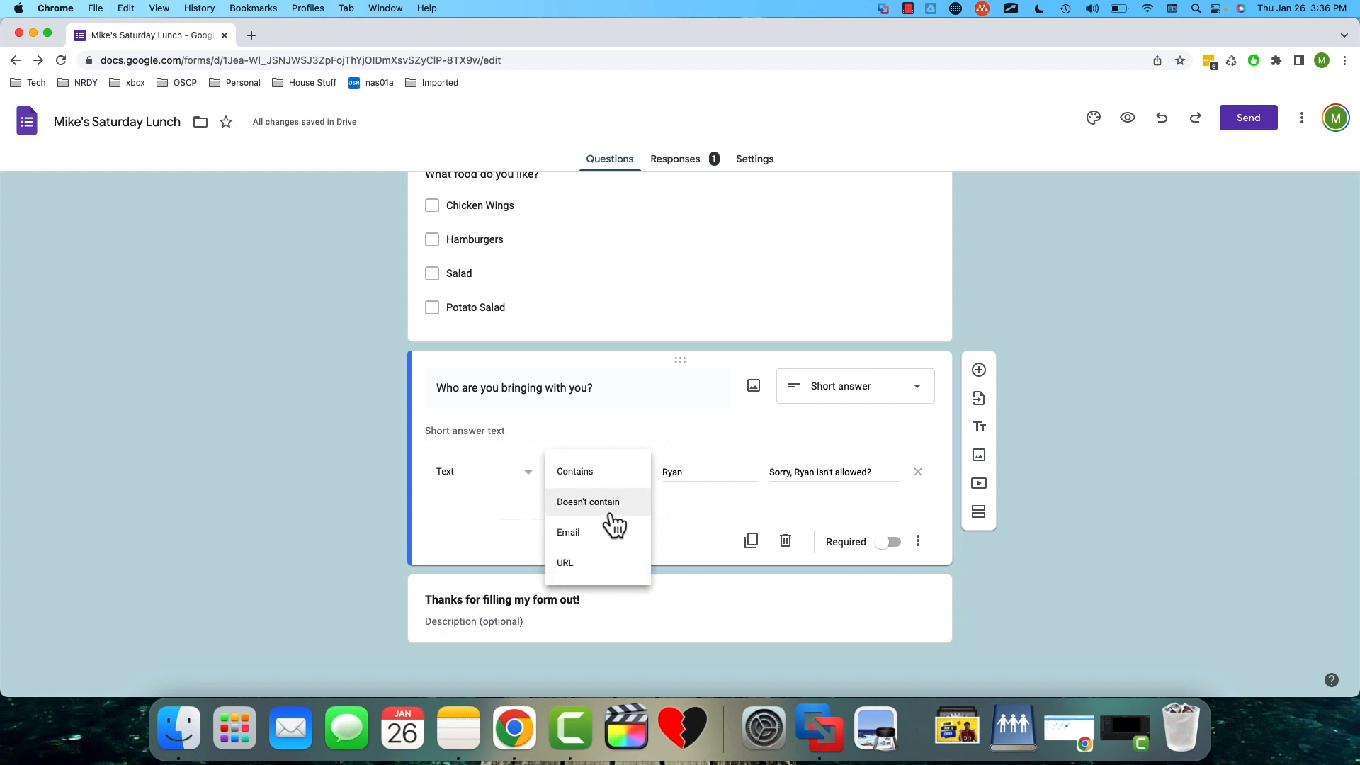
click(588, 502)
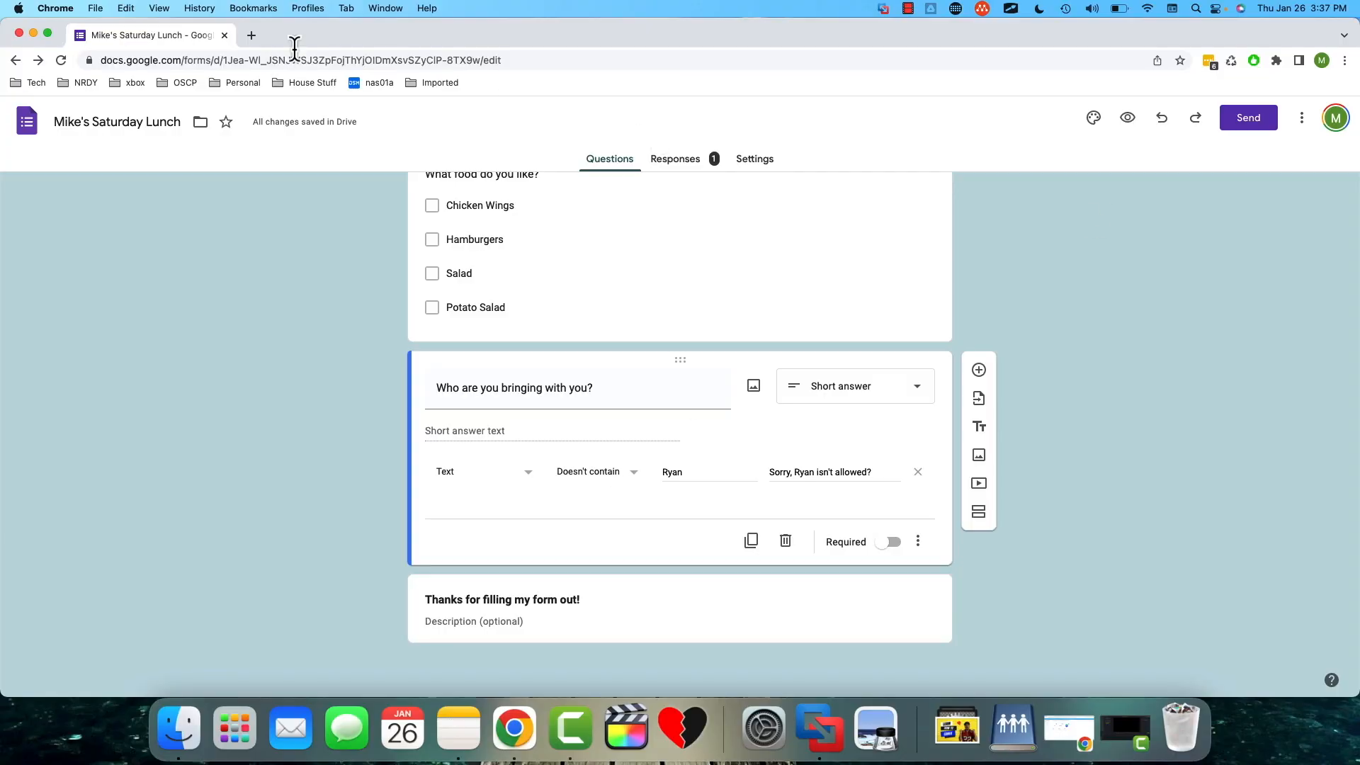
- Get the form's shortened share link and open it in a new browser tab
click(1268, 119)
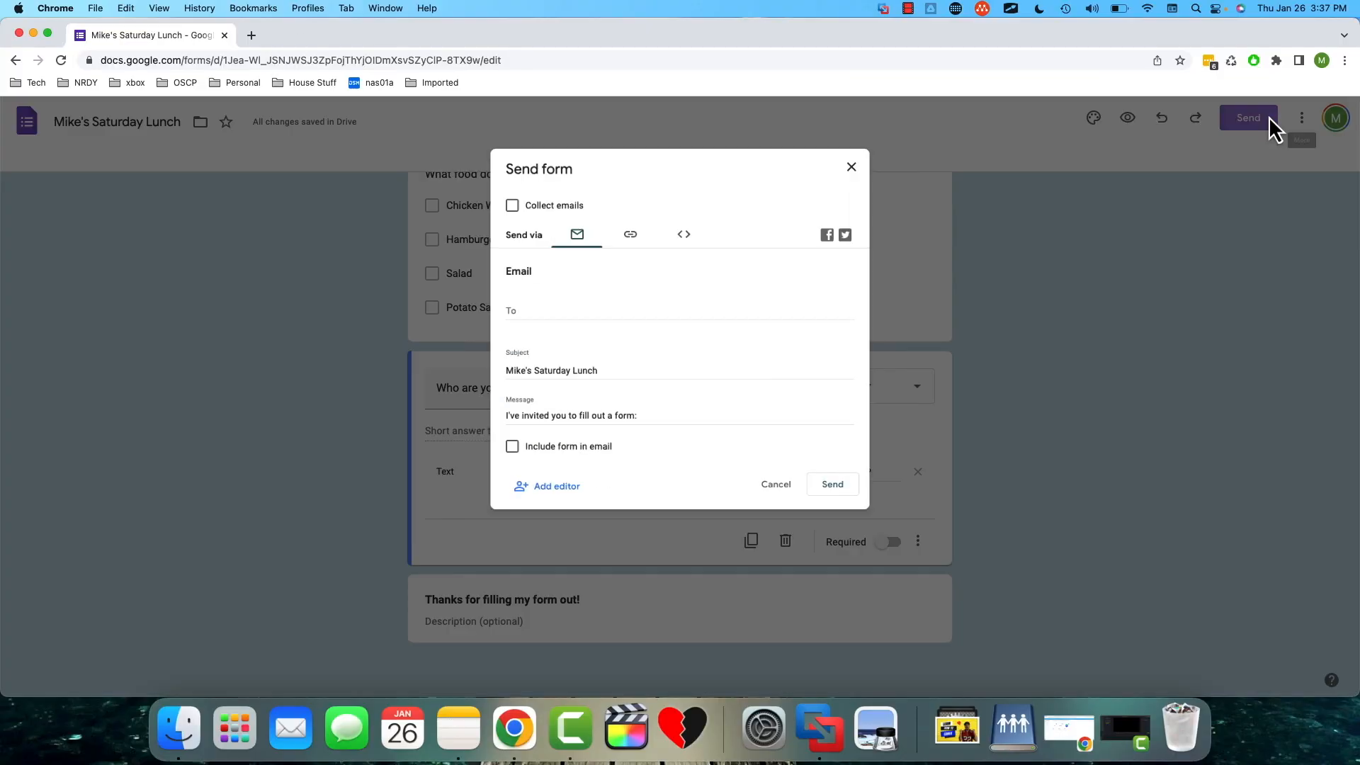
click(619, 234)
click(495, 315)
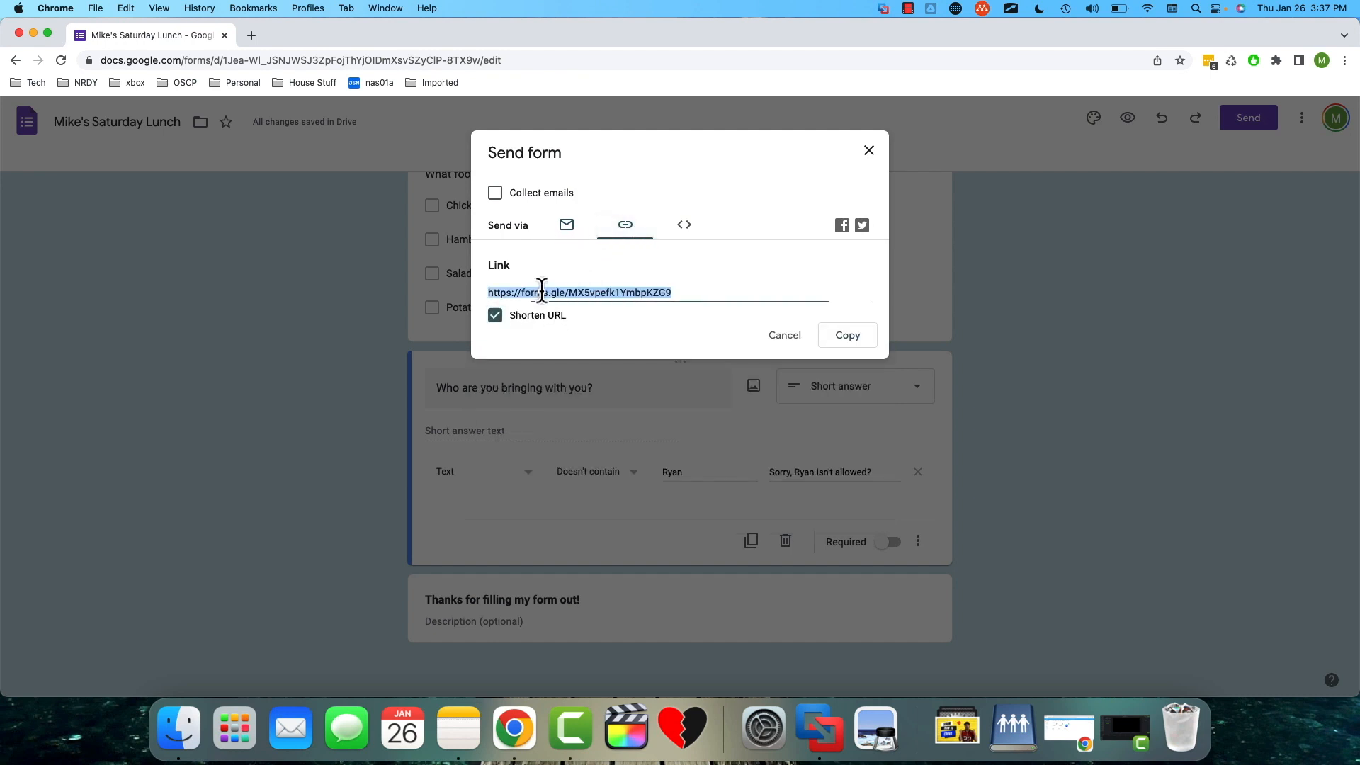
click(255, 41)
text(https://forms.gle/MX5vpefk1YmbpKZG9)
key(Return)
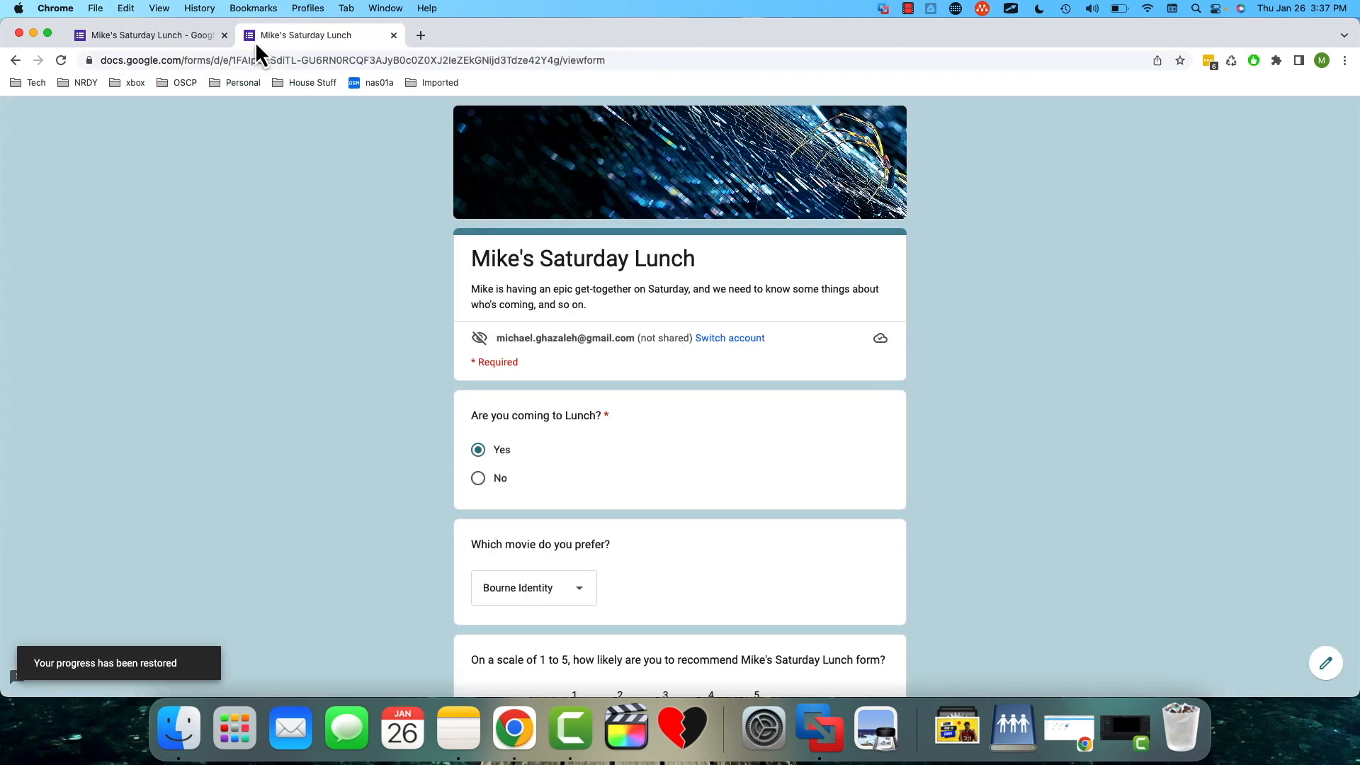
- Answer the first page with Yes for lunch, Avatar 2 as the movie and a rating of 4, and continue to page two
click(478, 451)
scroll(558, 371, down, 5)
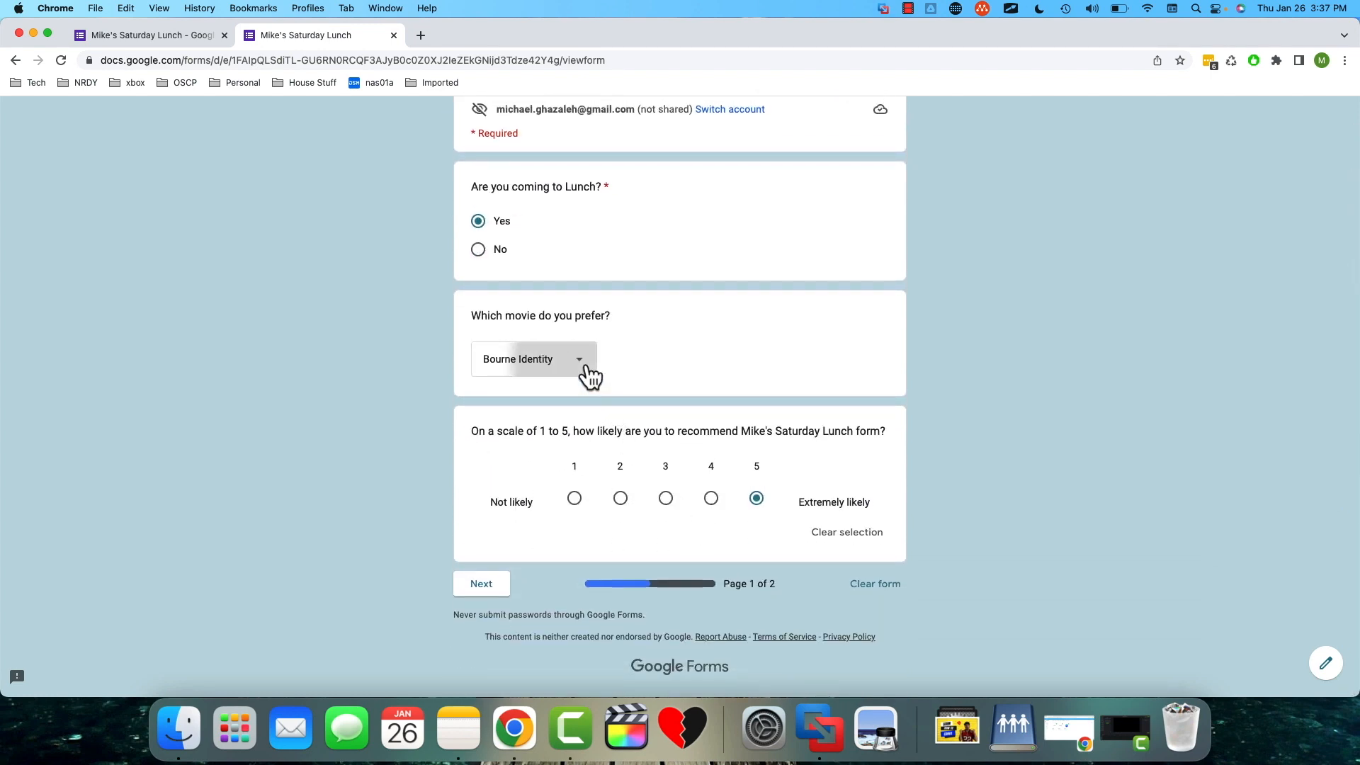
click(588, 369)
click(575, 368)
click(575, 364)
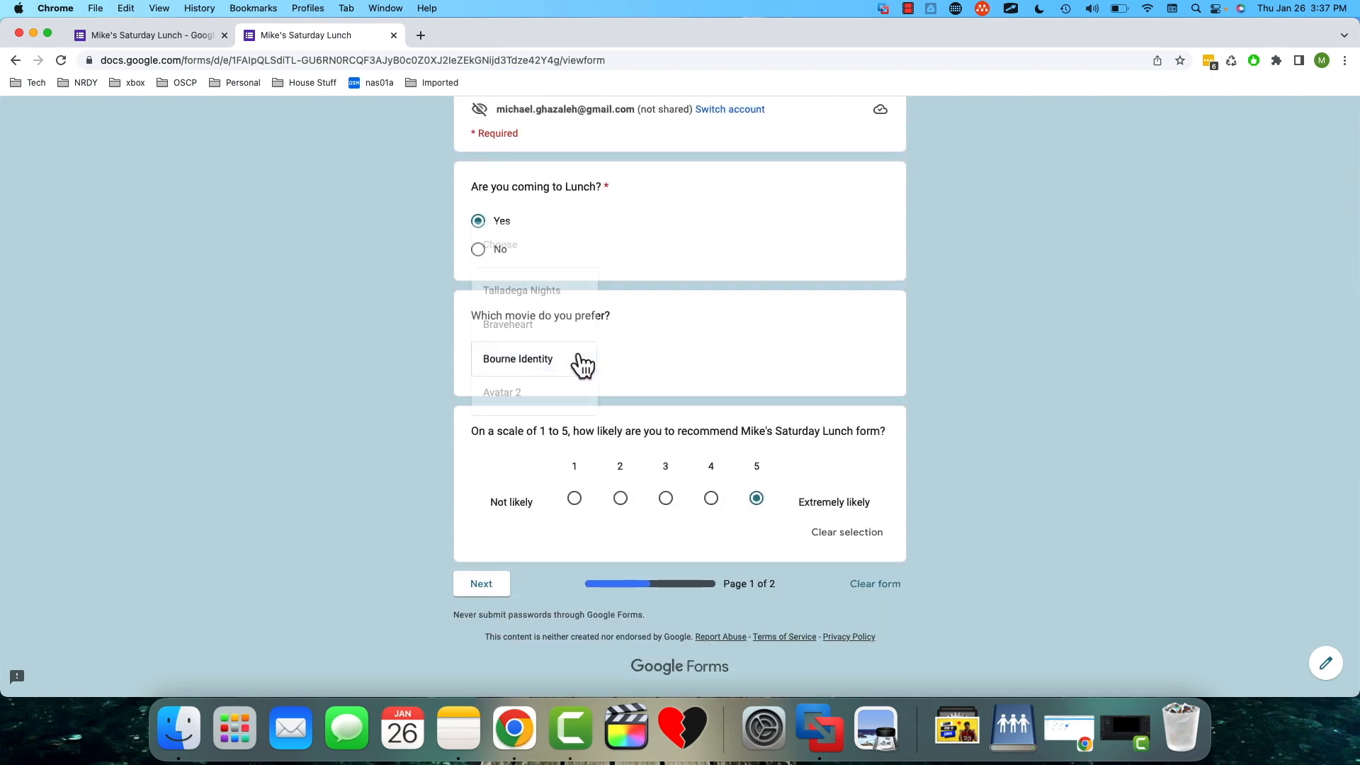
click(555, 398)
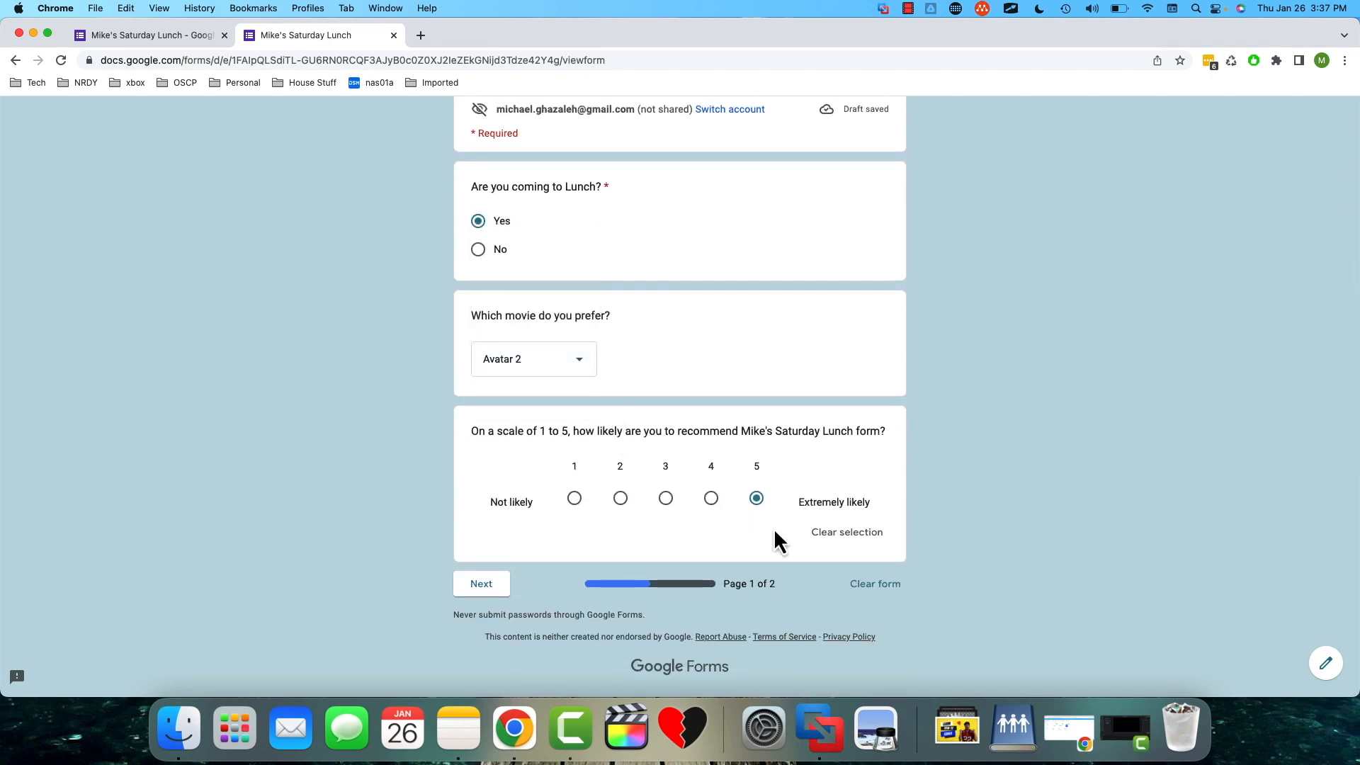
click(711, 500)
click(480, 584)
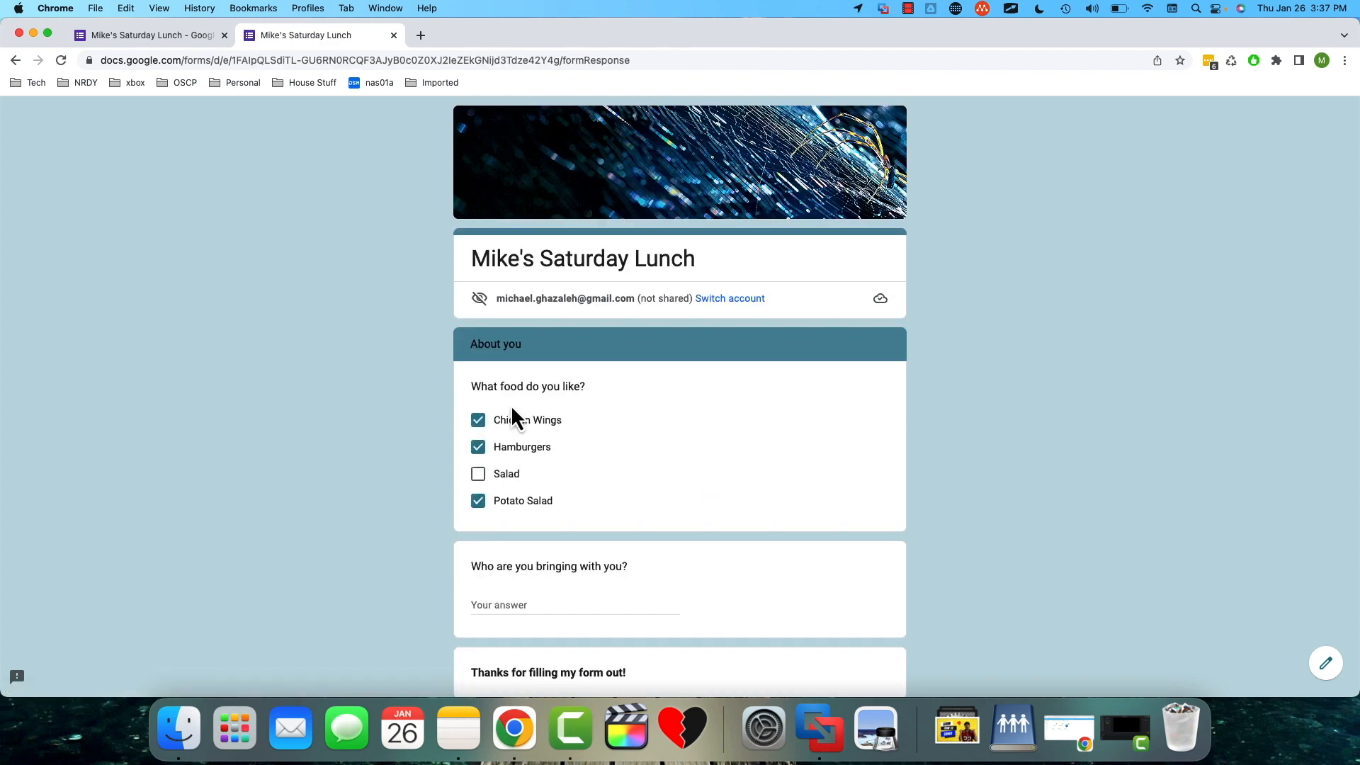
- Test the validation rule by entering the blocked guest's first name under "Who are you bringing with you?"
scroll(513, 410, down, 2)
click(553, 547)
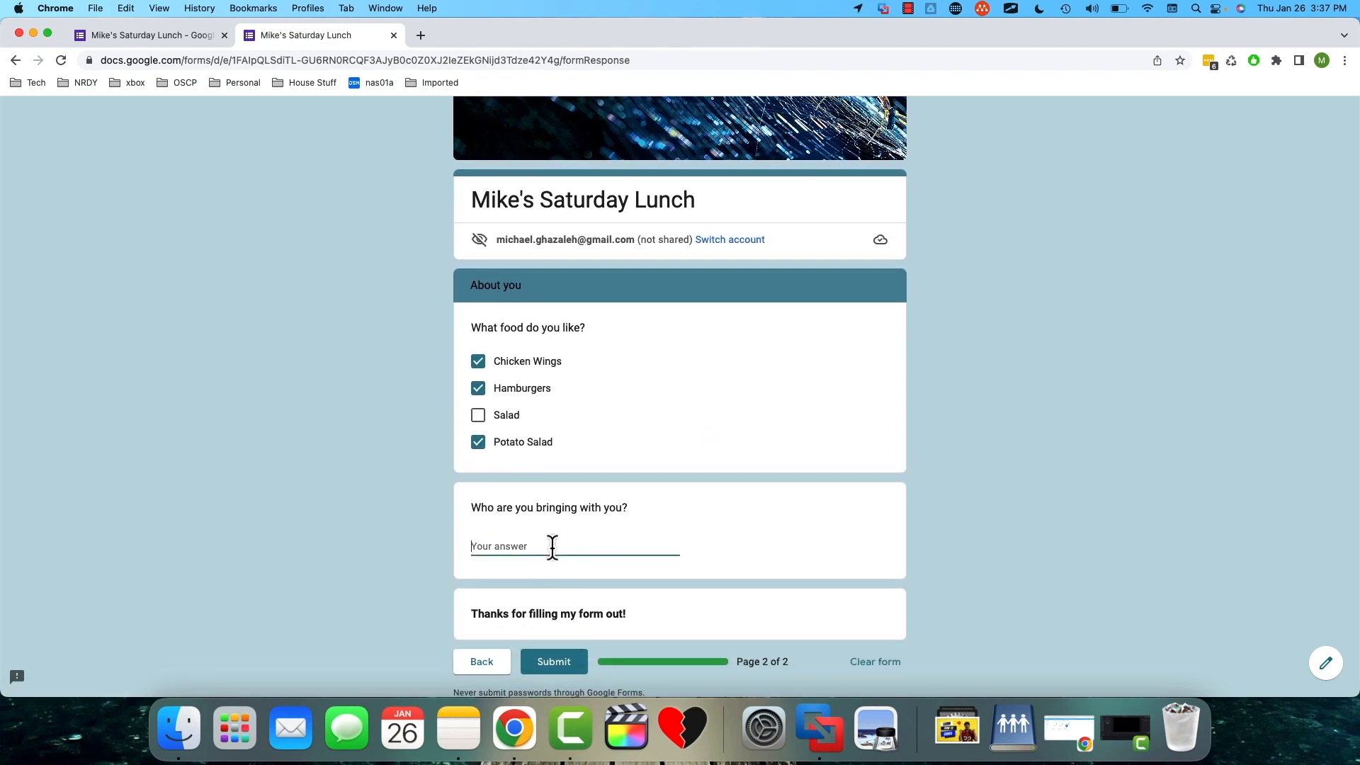
text(Ryan)
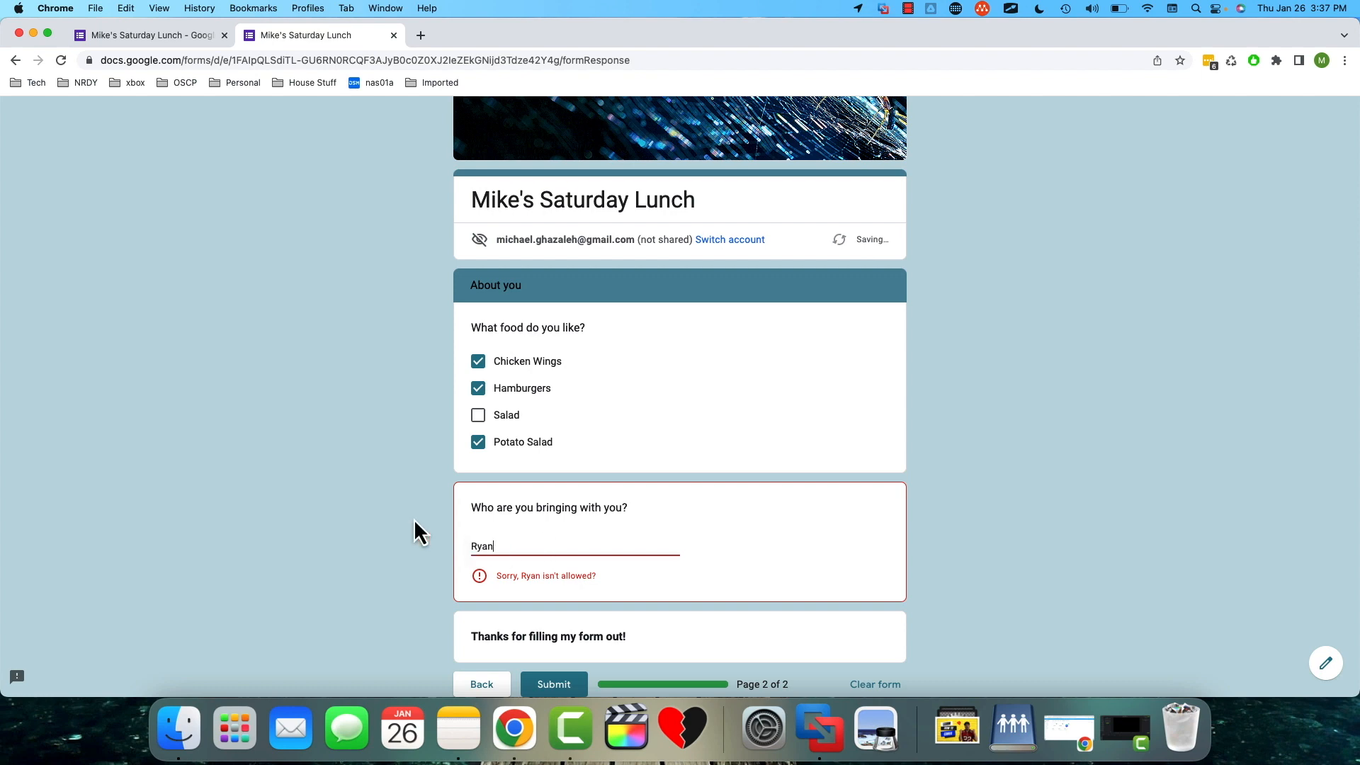
drag(473, 509, 635, 508)
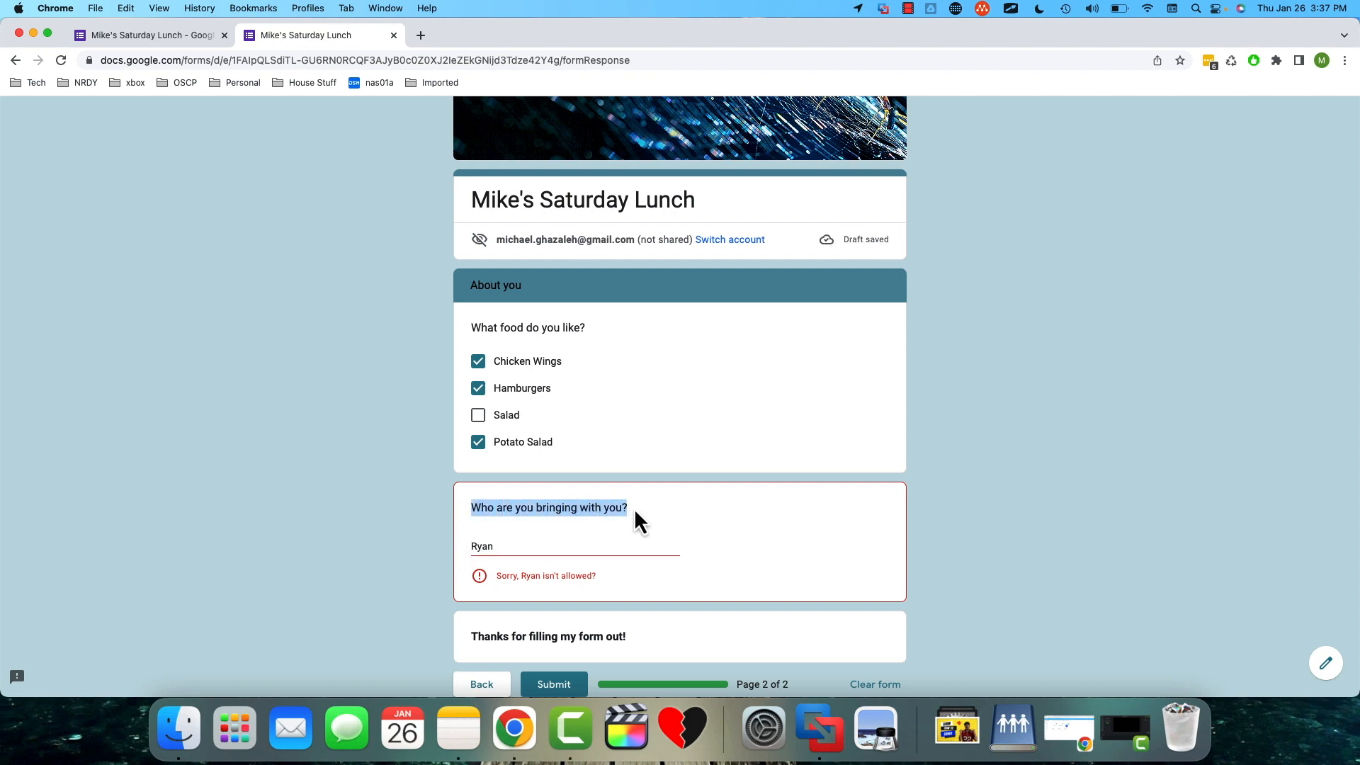
- Replace the blocked name with another guest's first name, submit the form, and start another response
click(495, 550)
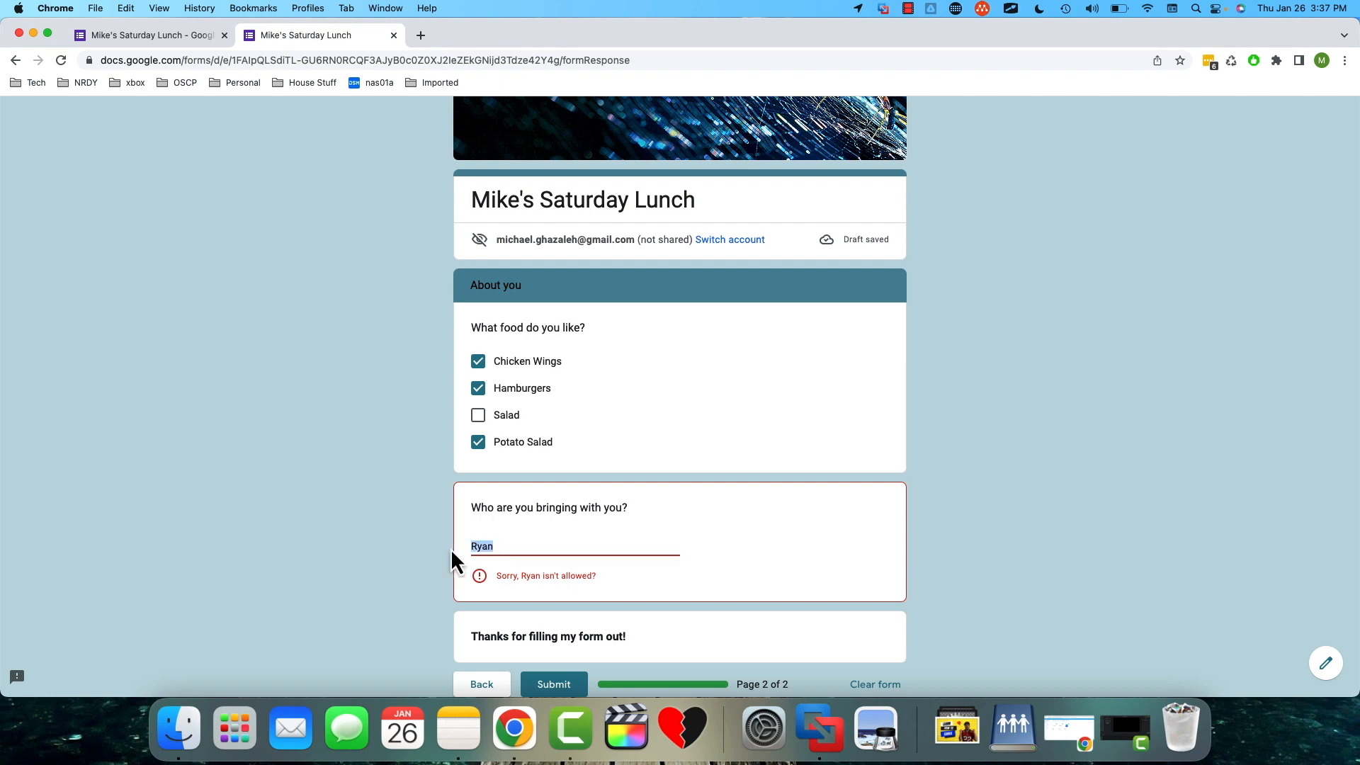
text(Bob)
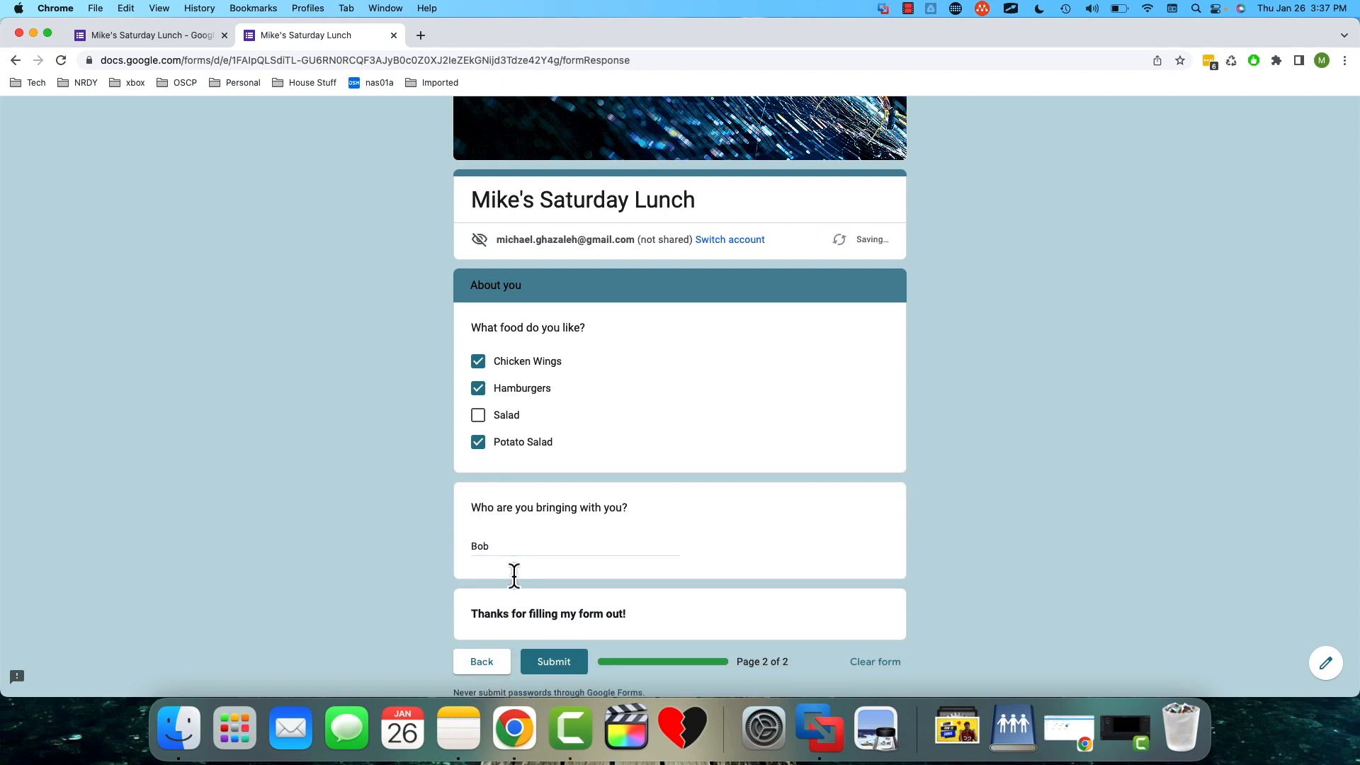
click(547, 661)
click(516, 334)
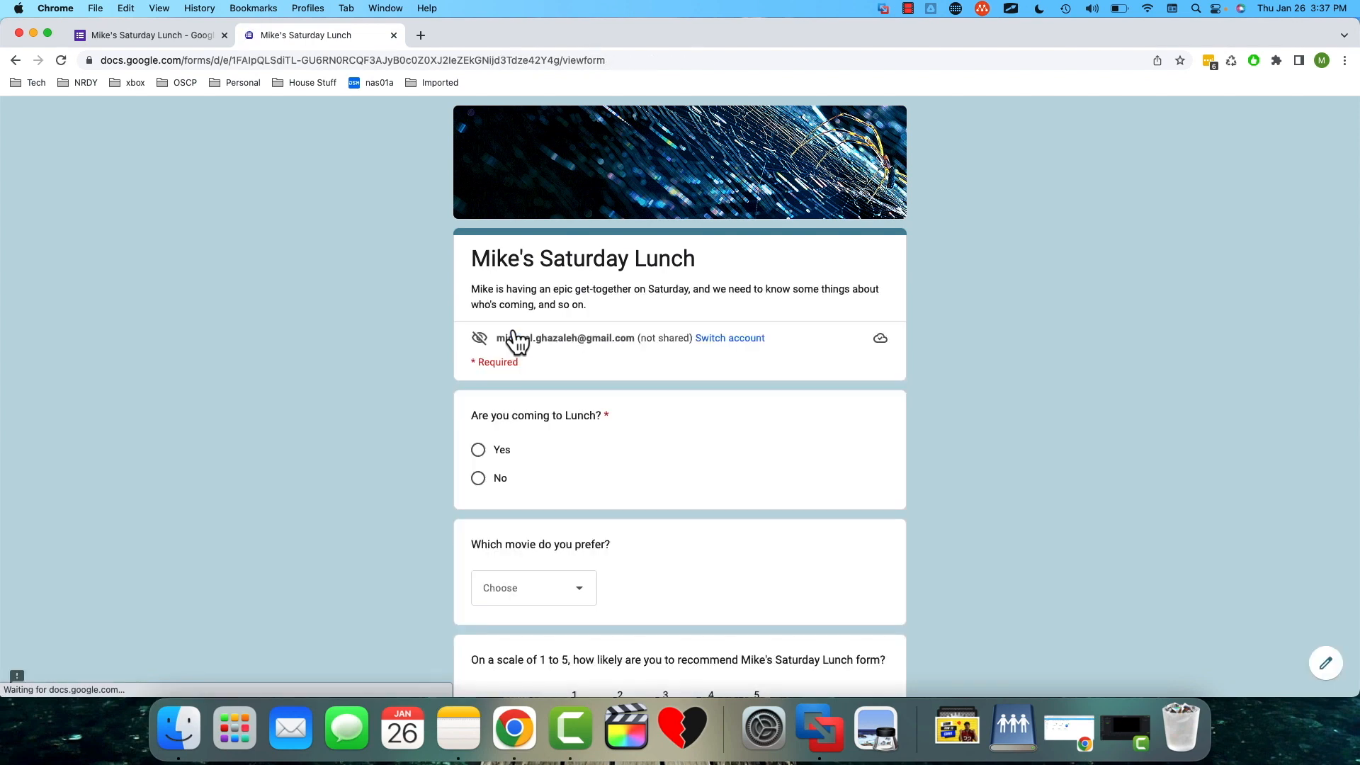
- Answer No for lunch, Braveheart as the movie and a rating of 1, continue to the final page and submit the form
scroll(363, 374, down, 5)
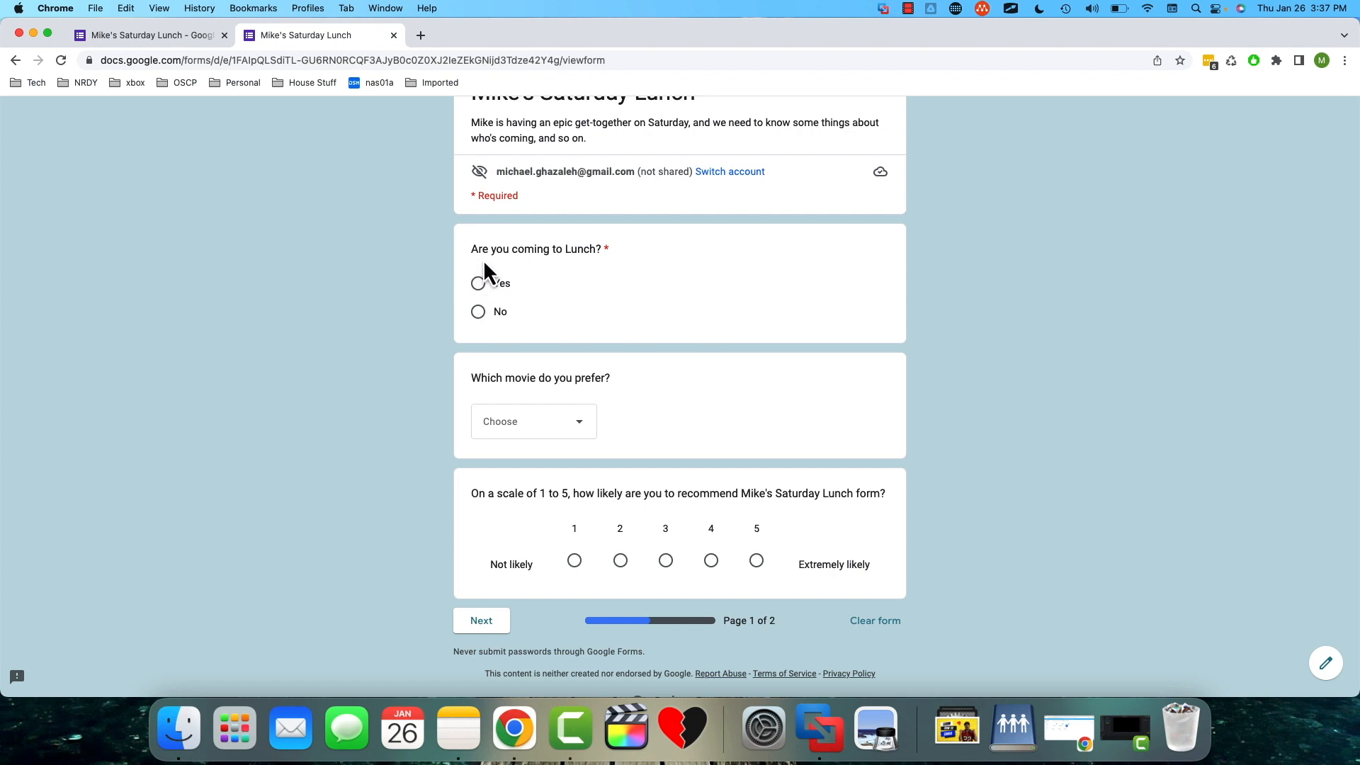
drag(470, 249, 592, 253)
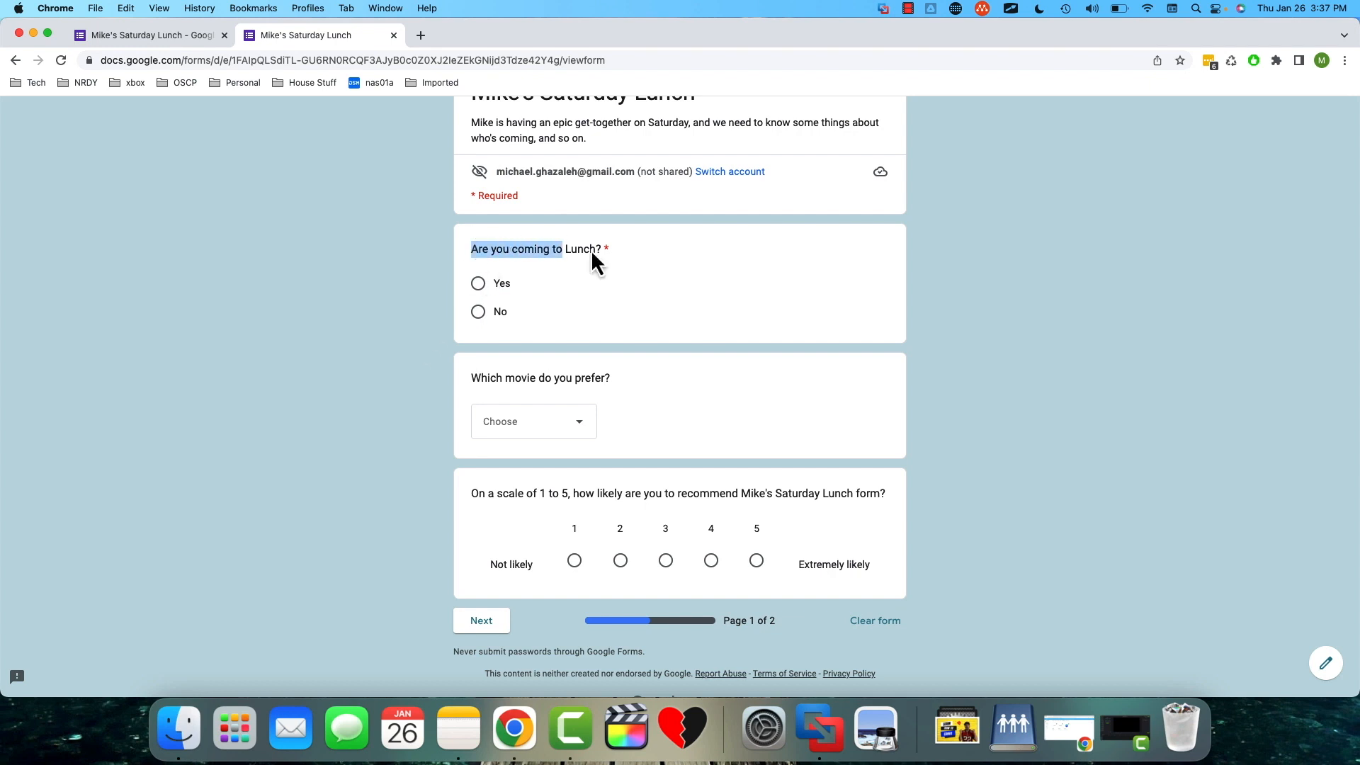
click(478, 315)
click(827, 338)
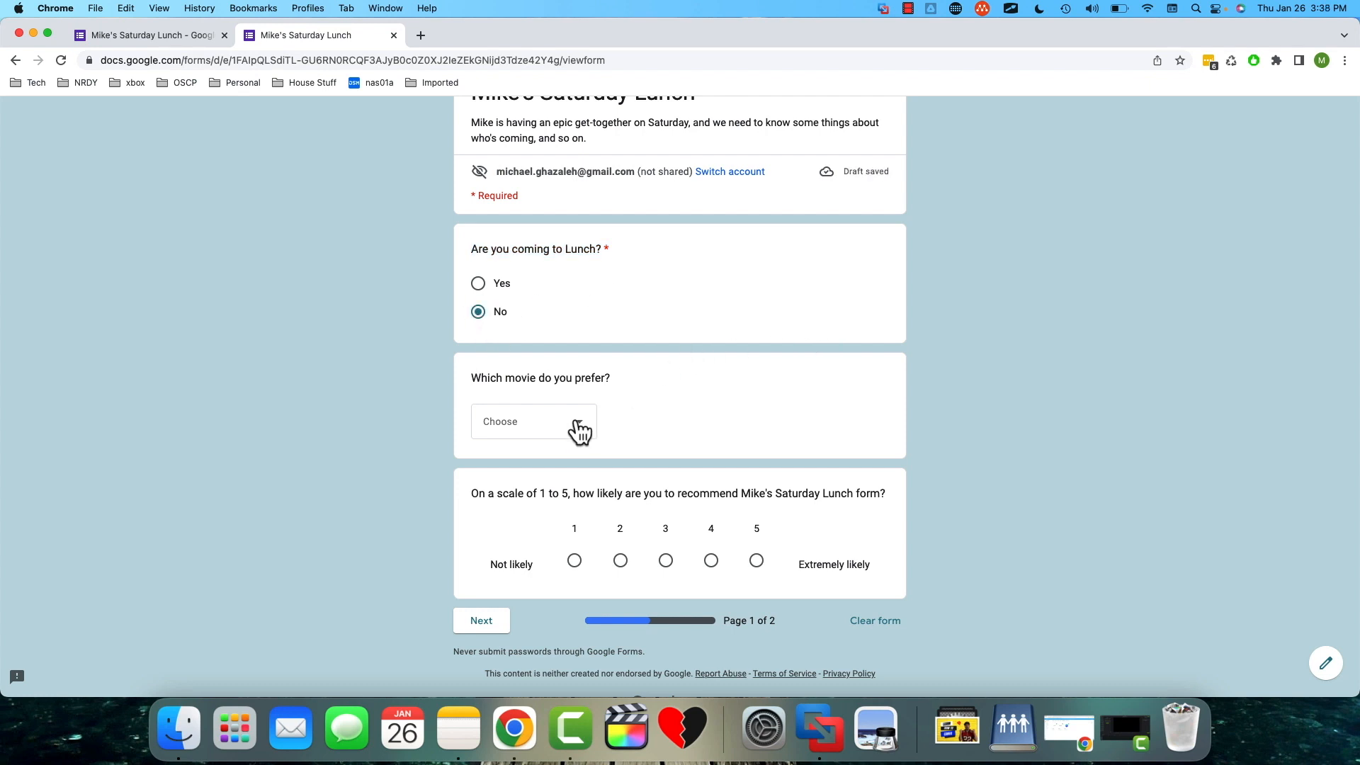
click(478, 625)
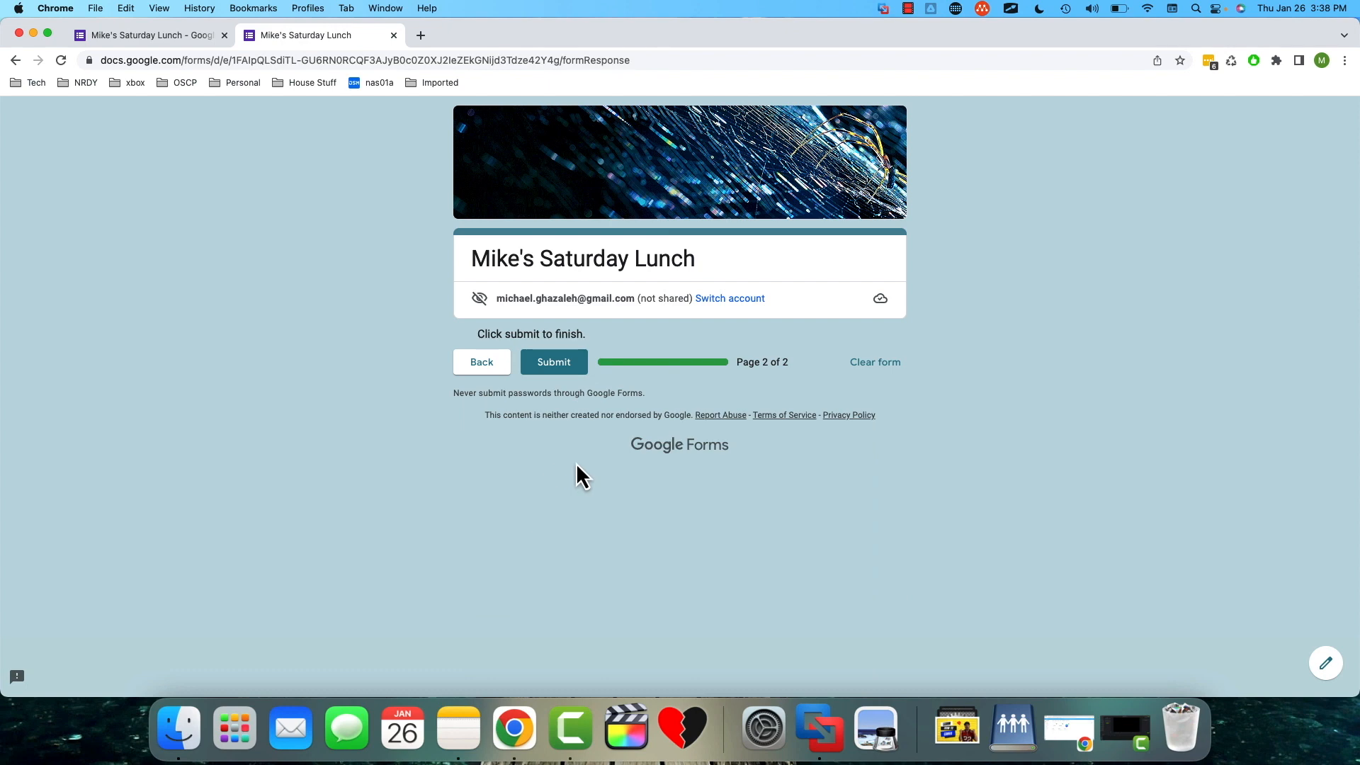
click(563, 364)
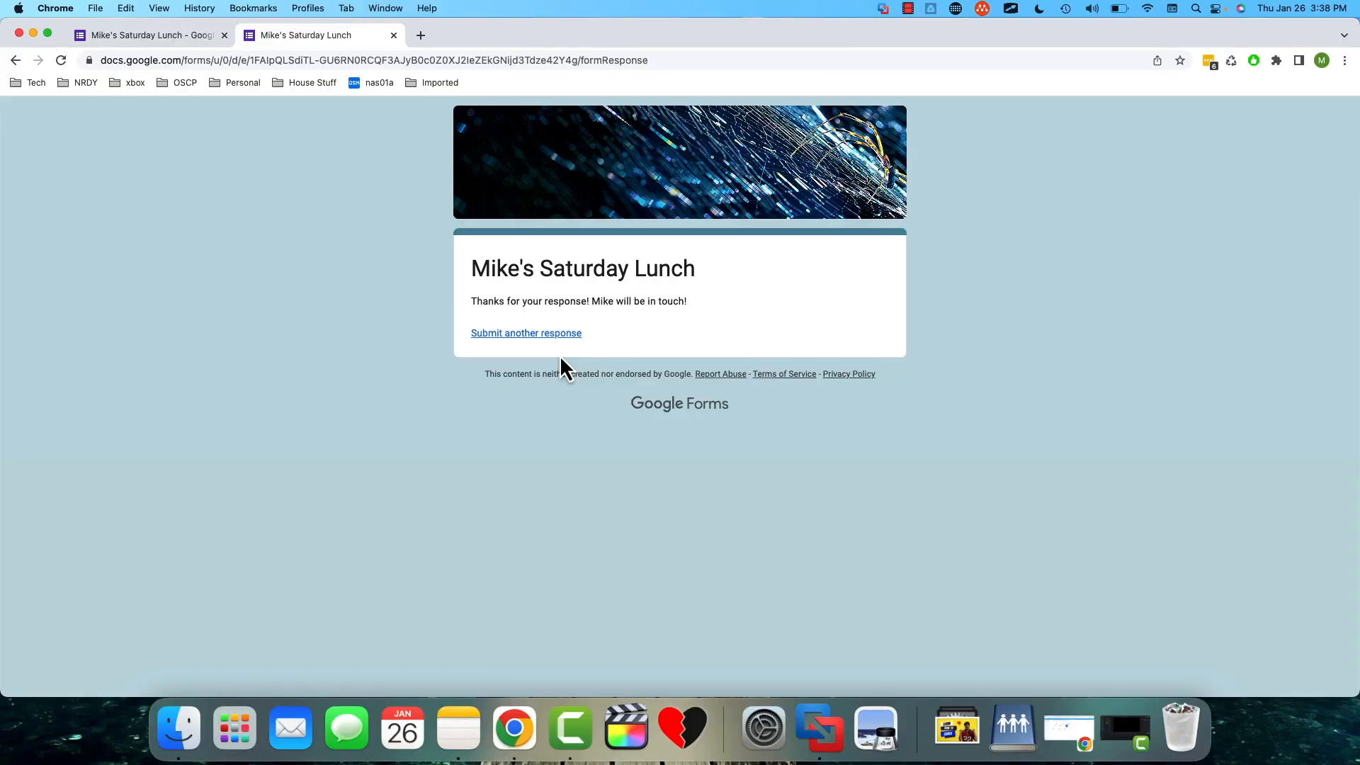
- Back in the form editor, review the response summary charts and page through the individual responses
click(169, 37)
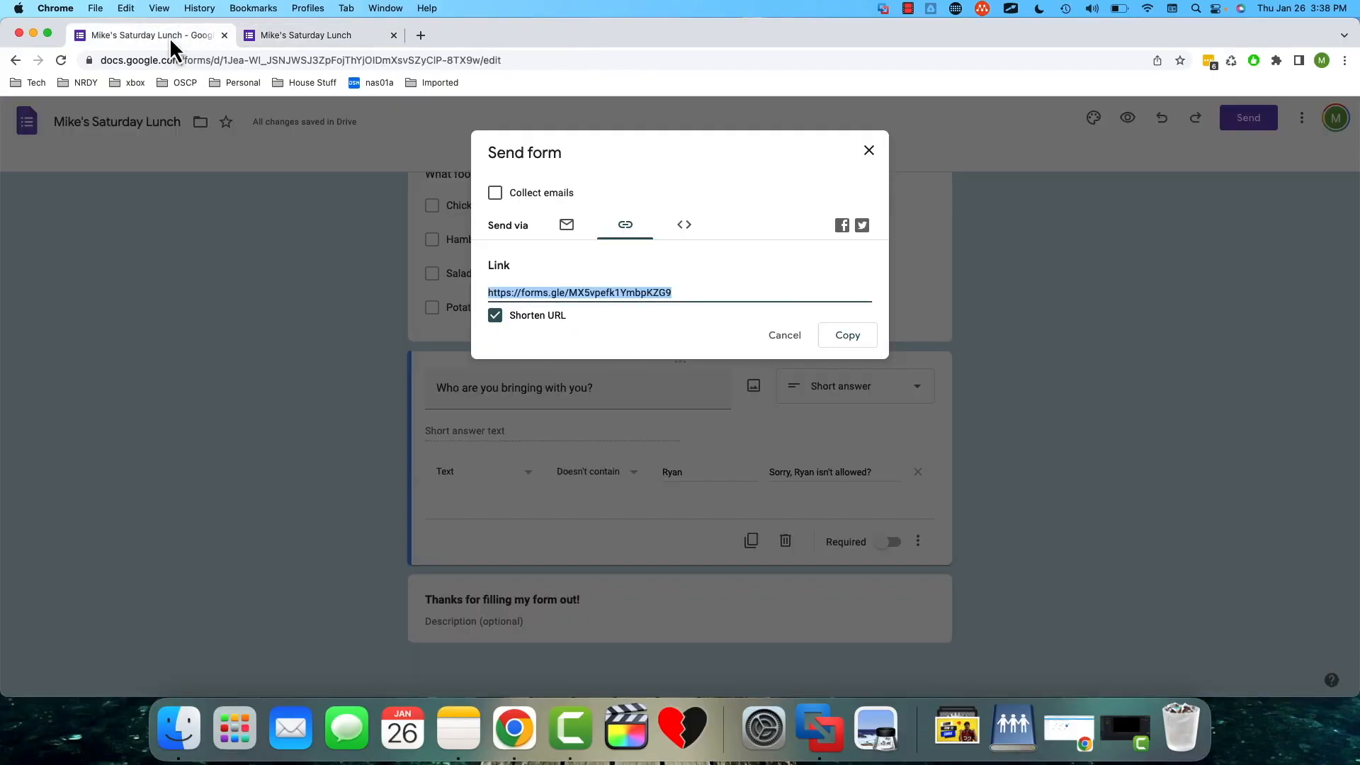
click(675, 159)
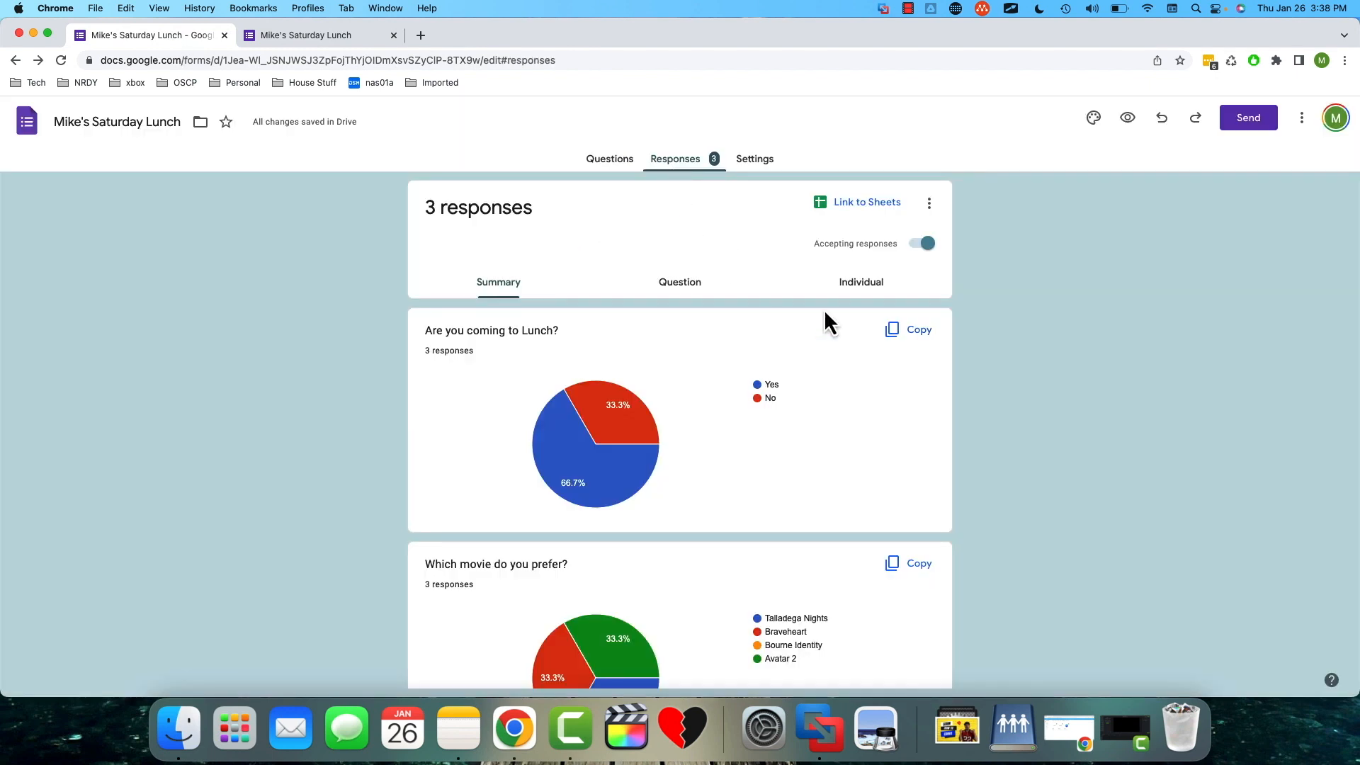
scroll(965, 416, down, 2)
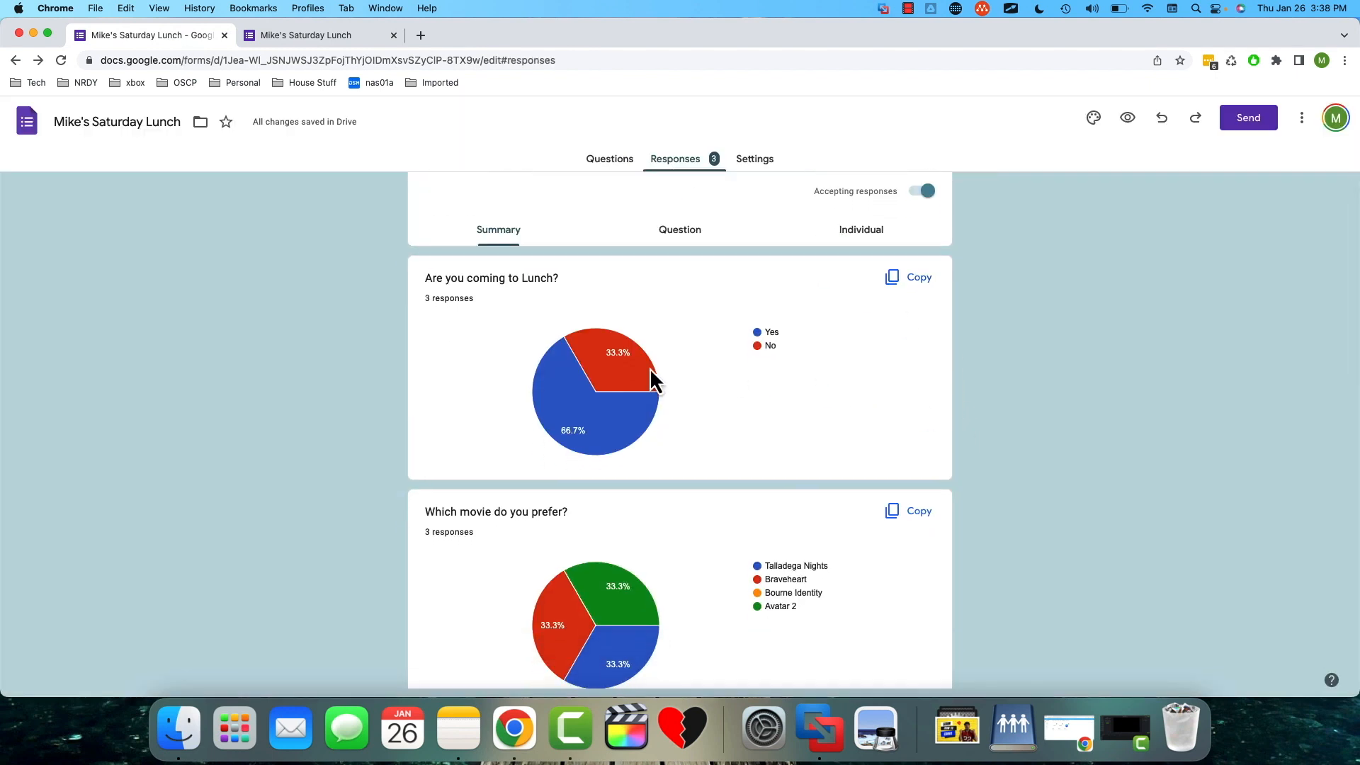
scroll(854, 396, down, 2)
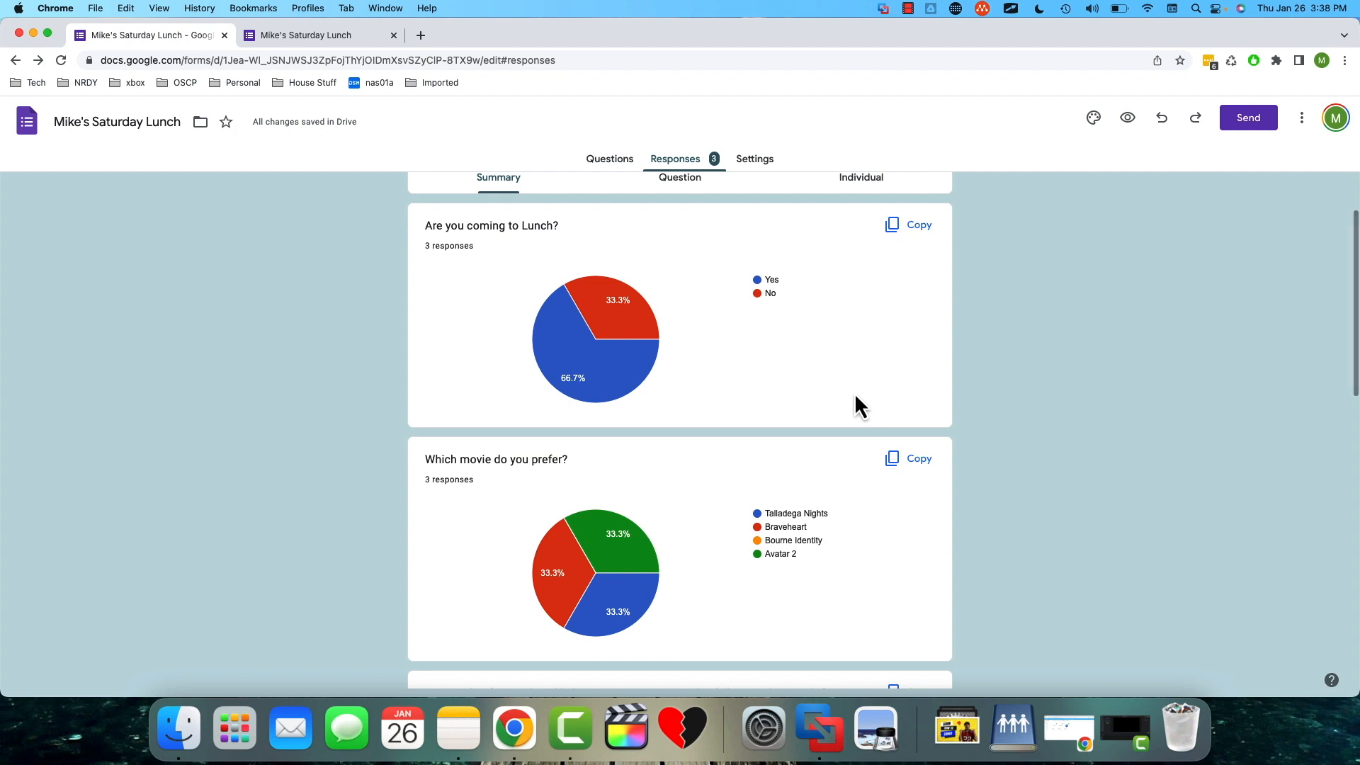
scroll(854, 393, up, 3)
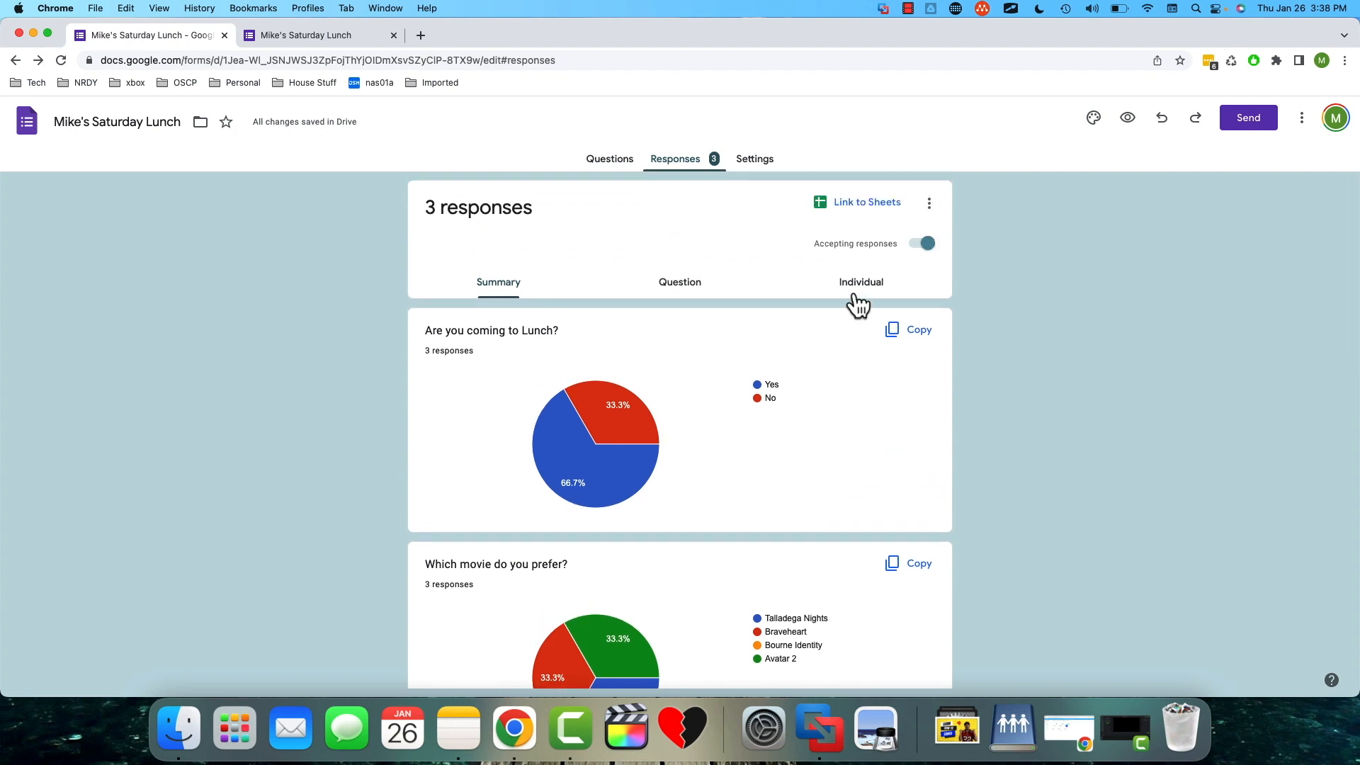
click(849, 298)
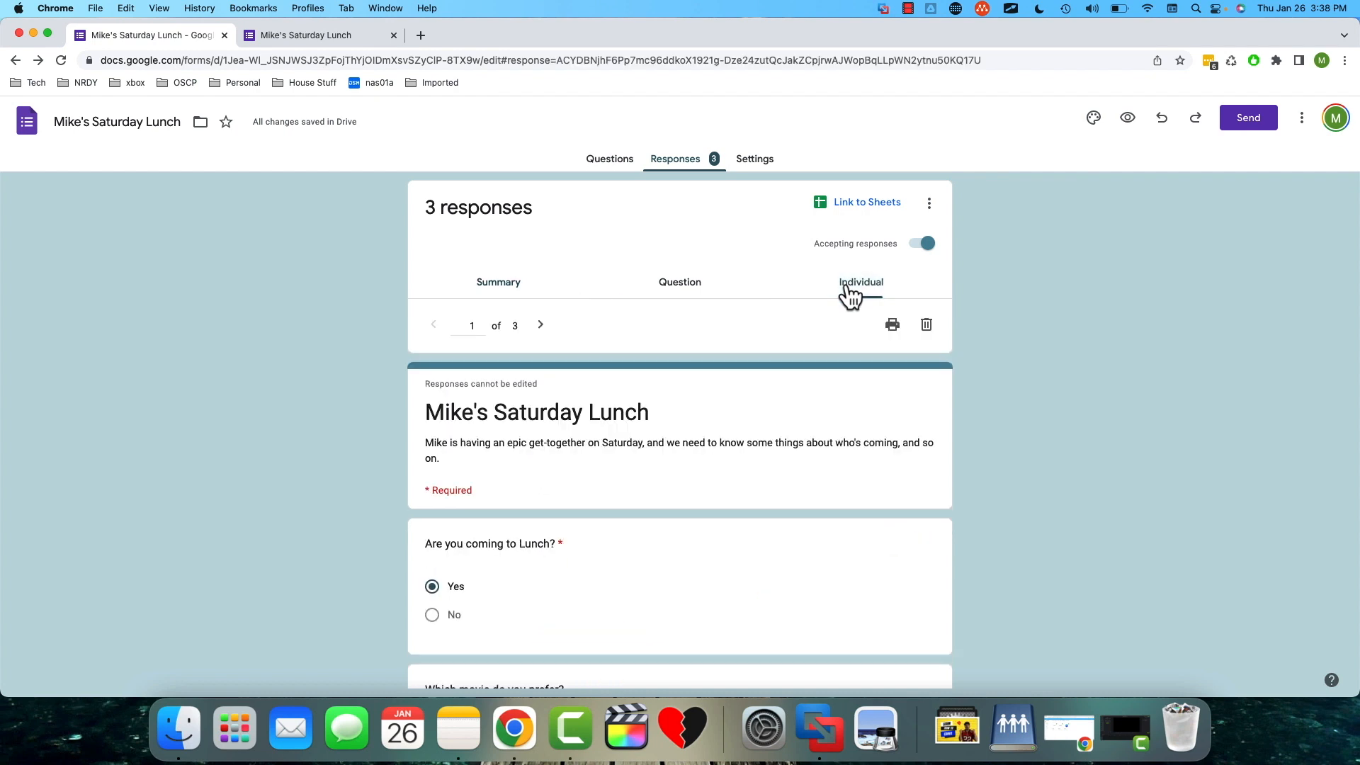
double_click(467, 331)
click(540, 328)
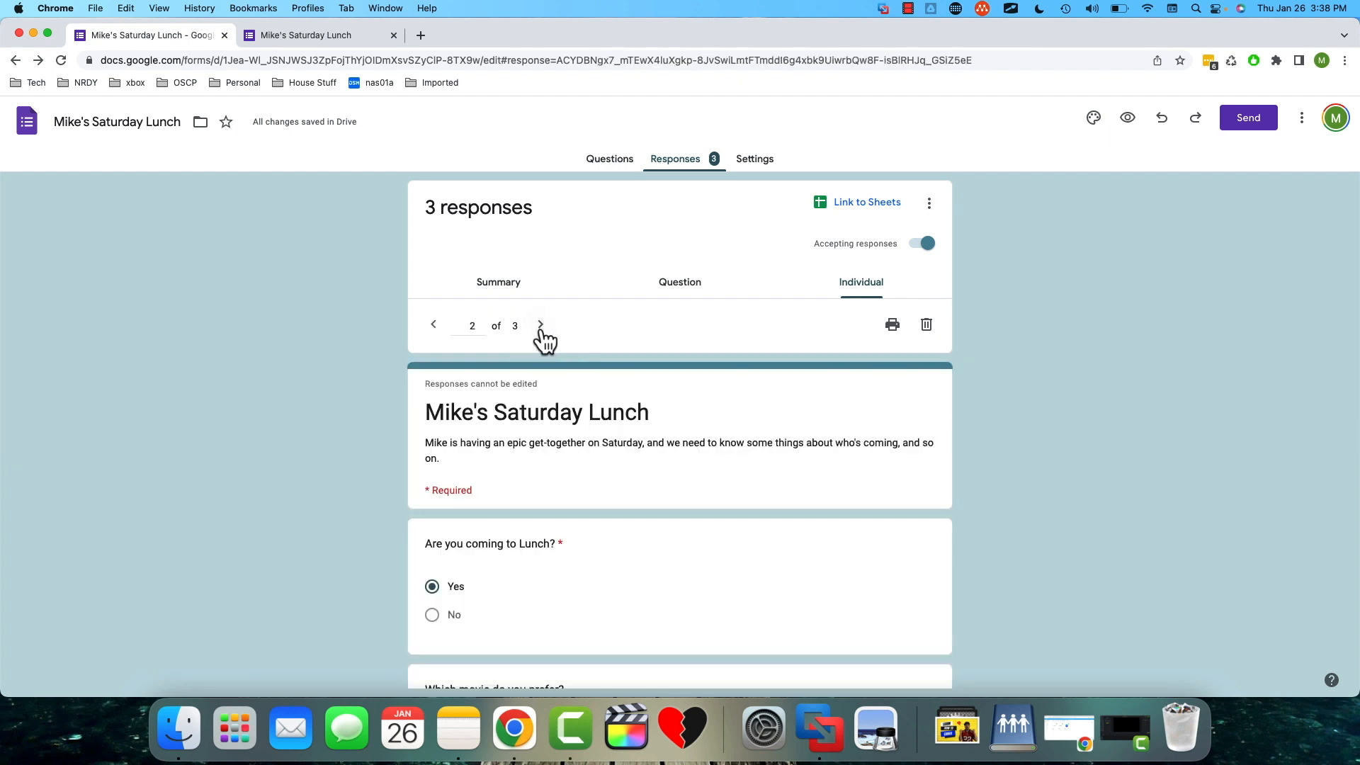
click(540, 328)
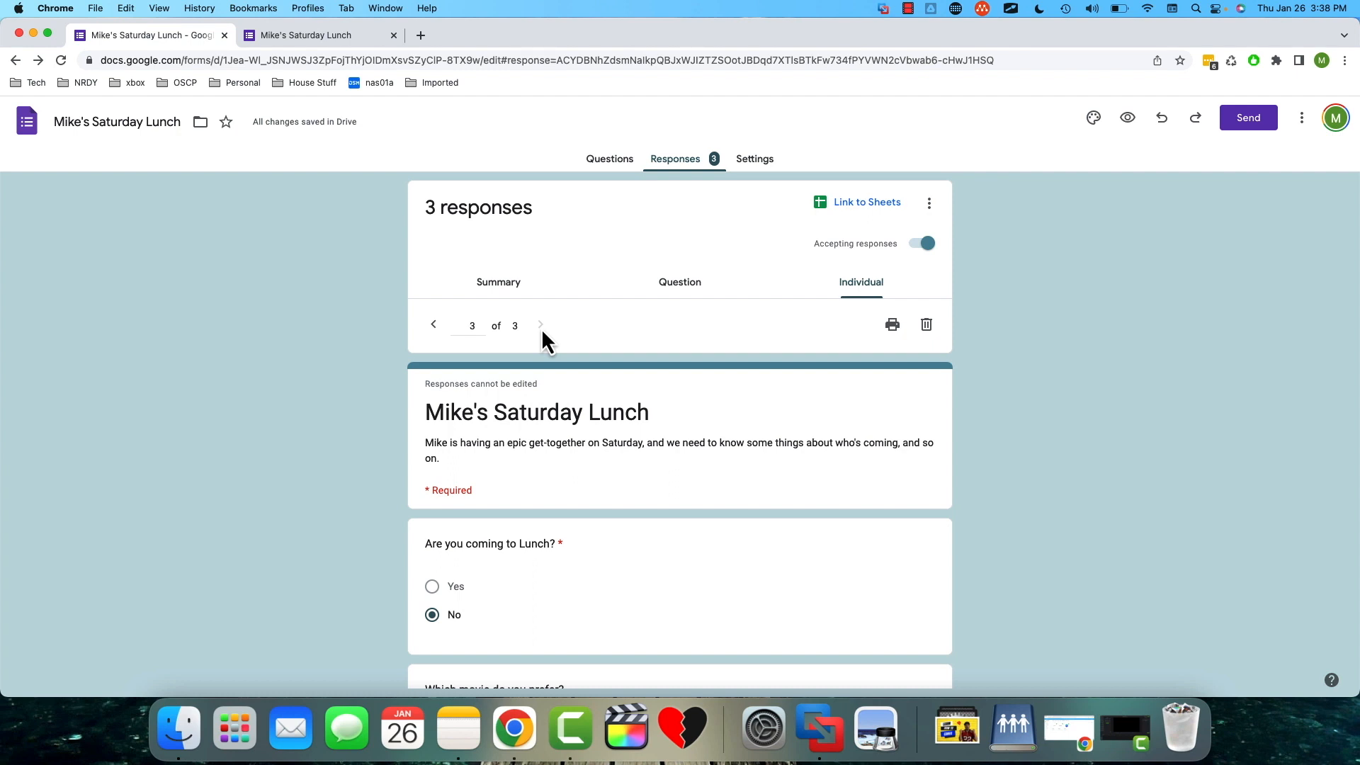
click(434, 325)
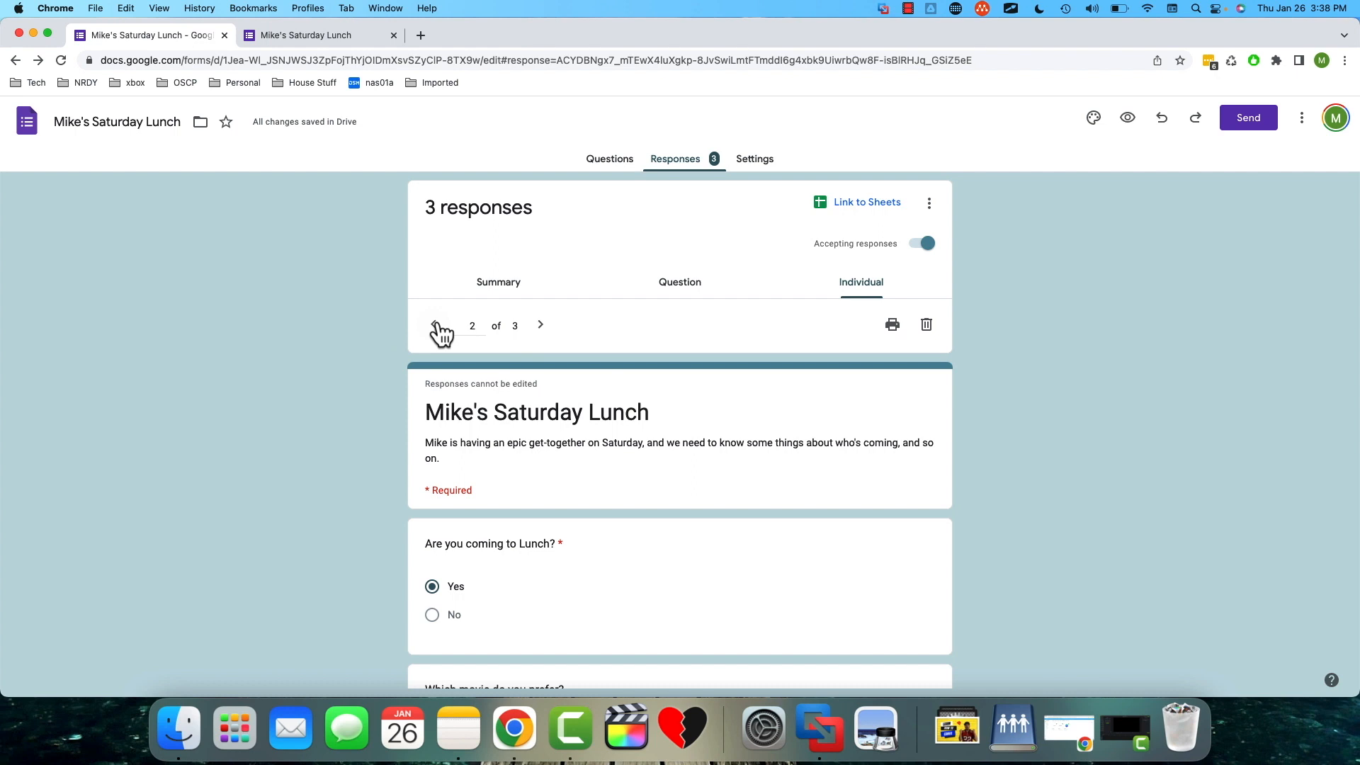
- Link the form's responses to a new spreadsheet with the suggested name and inspect the response rows there
click(862, 205)
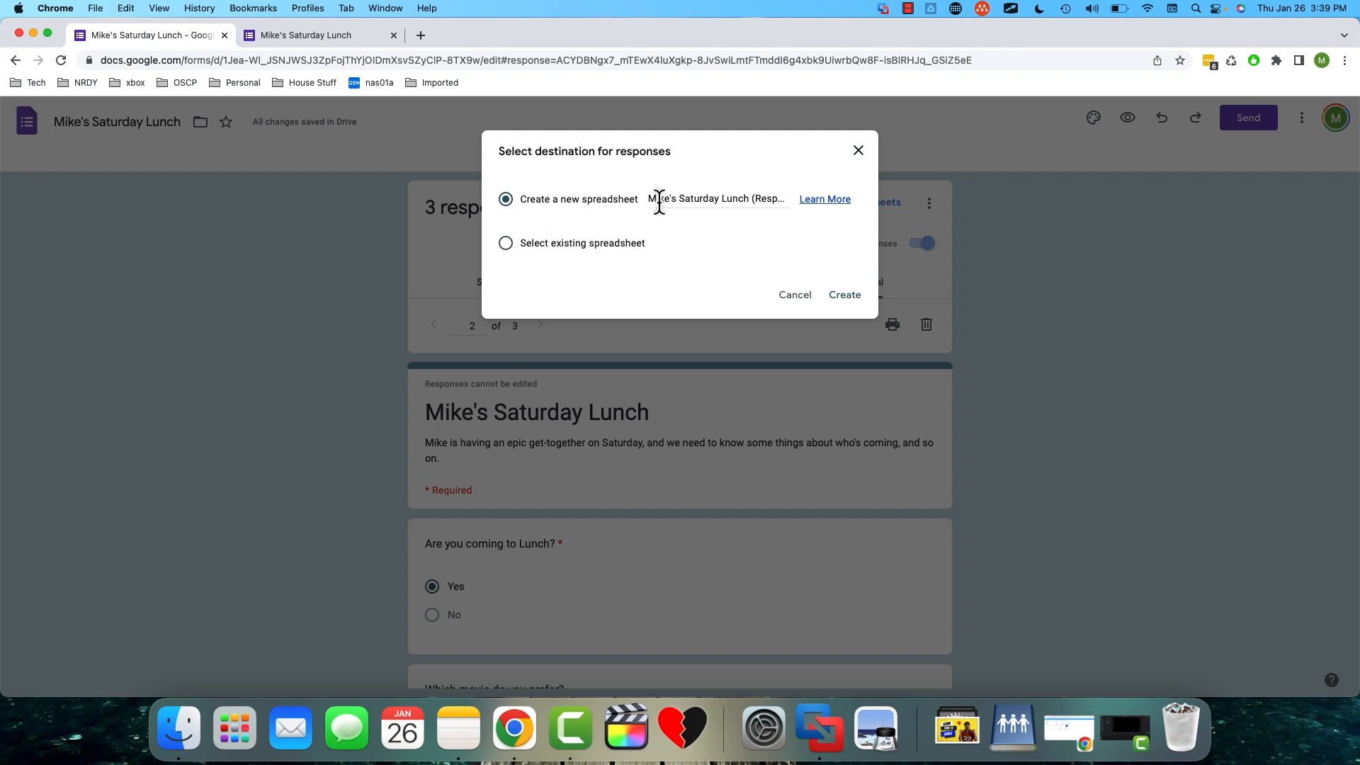
click(845, 296)
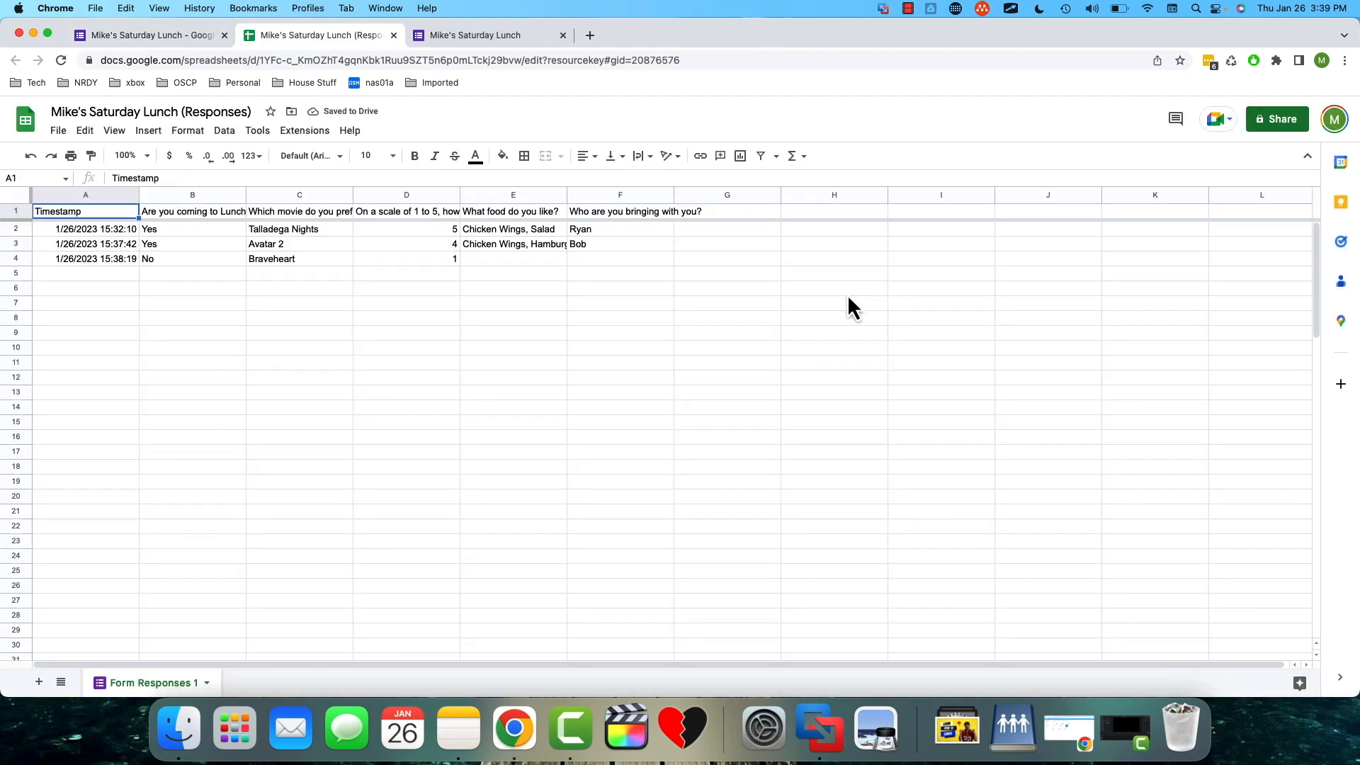
click(162, 244)
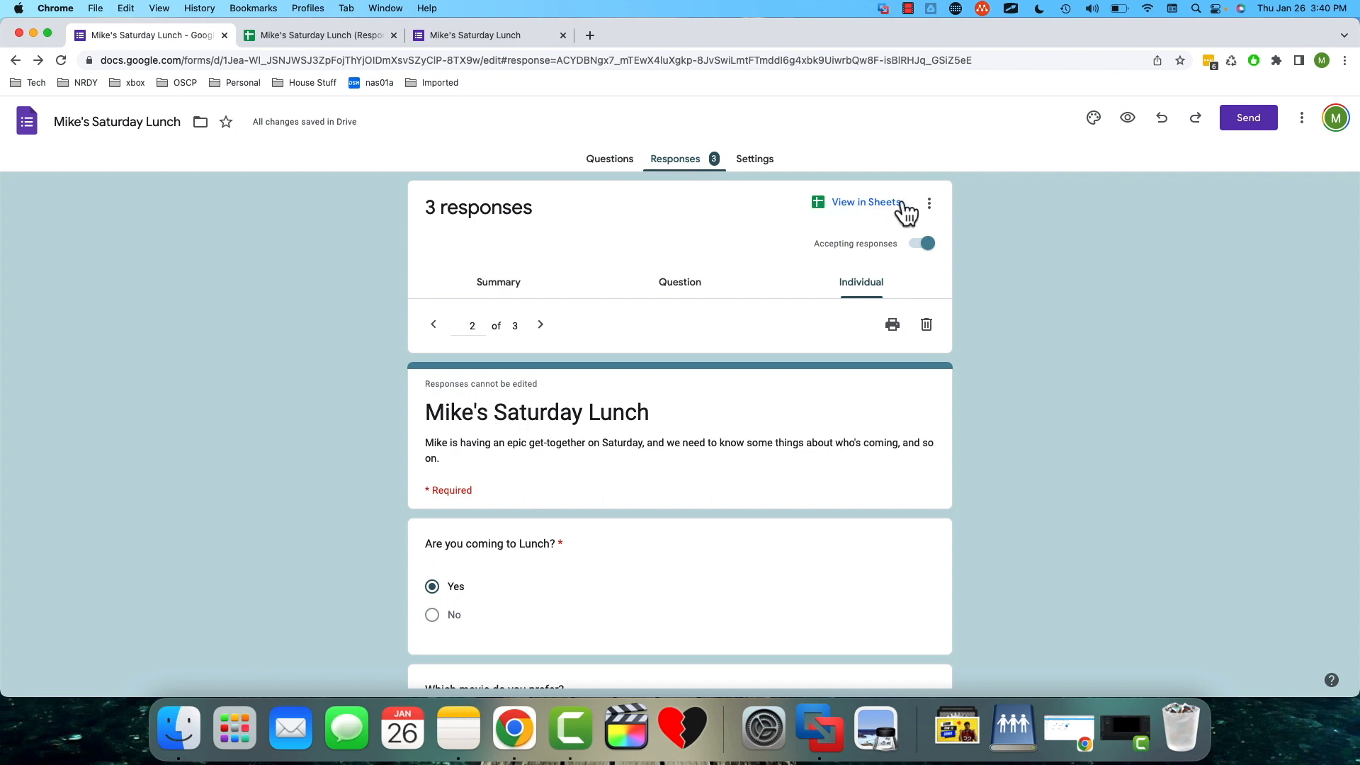
- Return to the form's responses and enable email notifications for new responses
click(931, 201)
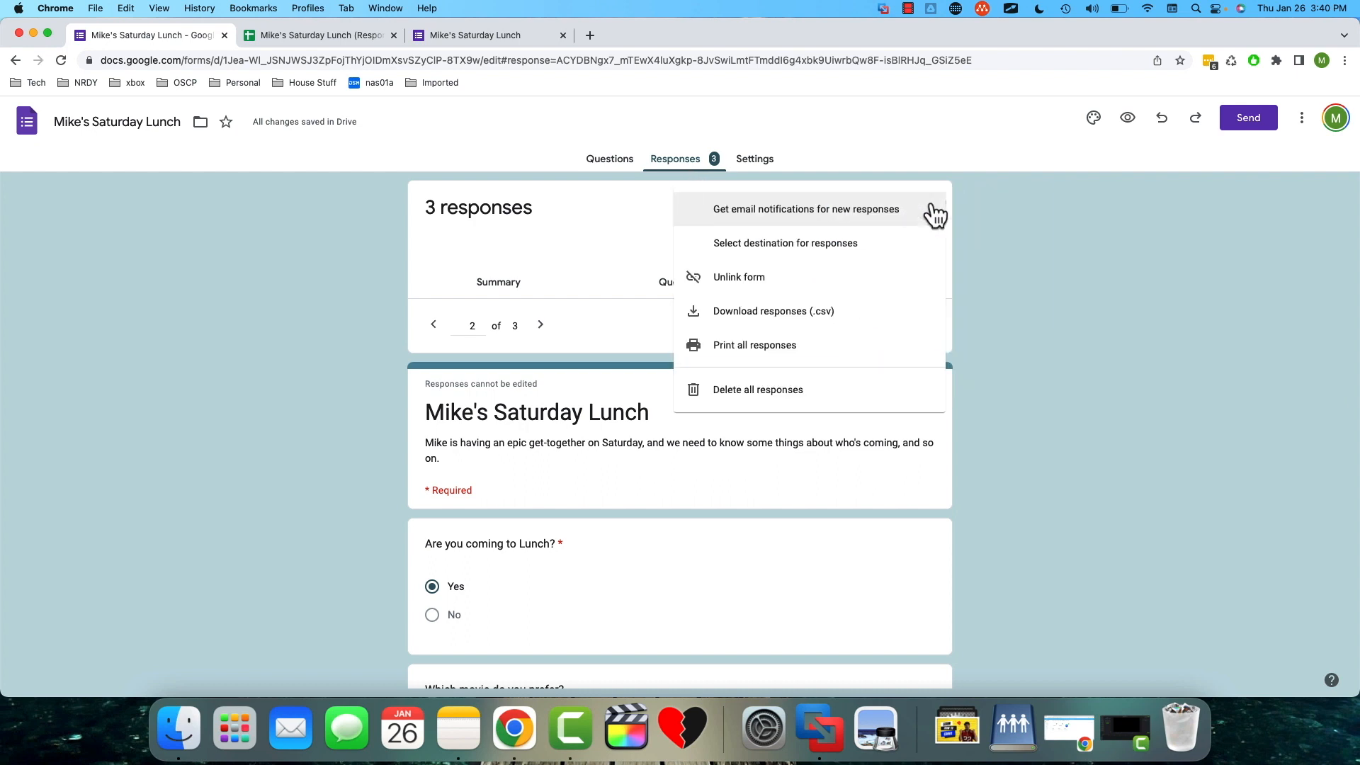
click(700, 225)
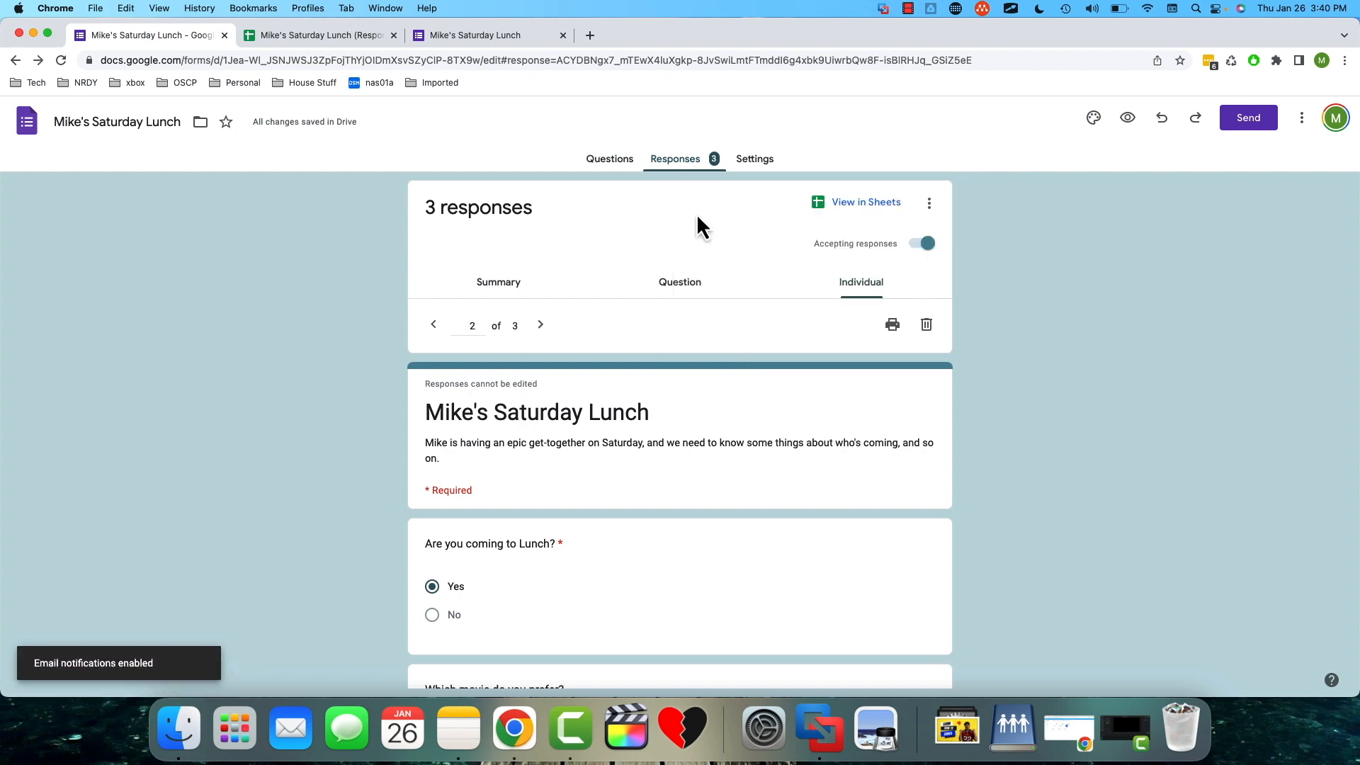